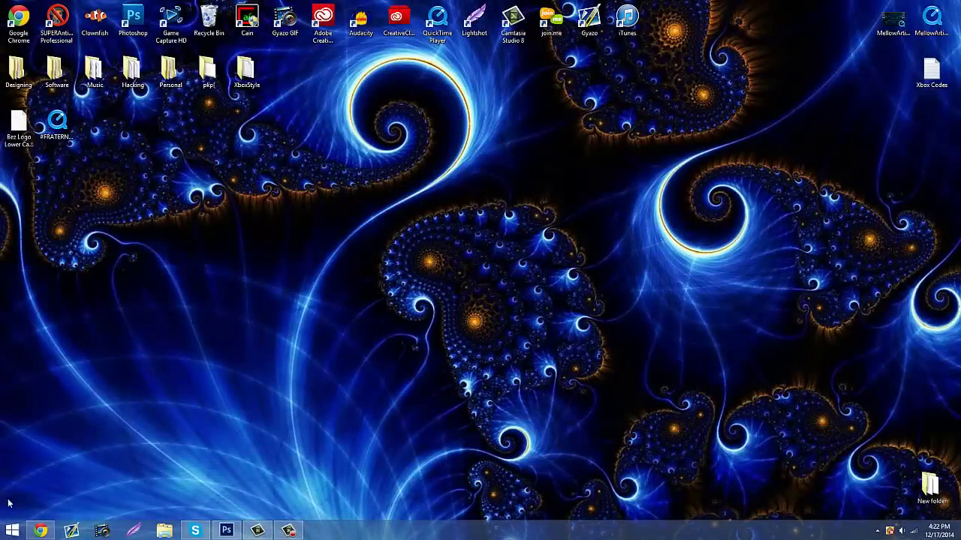
Switch to Chrome, load baehr.carbonmade.com in a new tab, and view the game style banner project.
{"action": "left_click", "coordinate": [41, 531]}
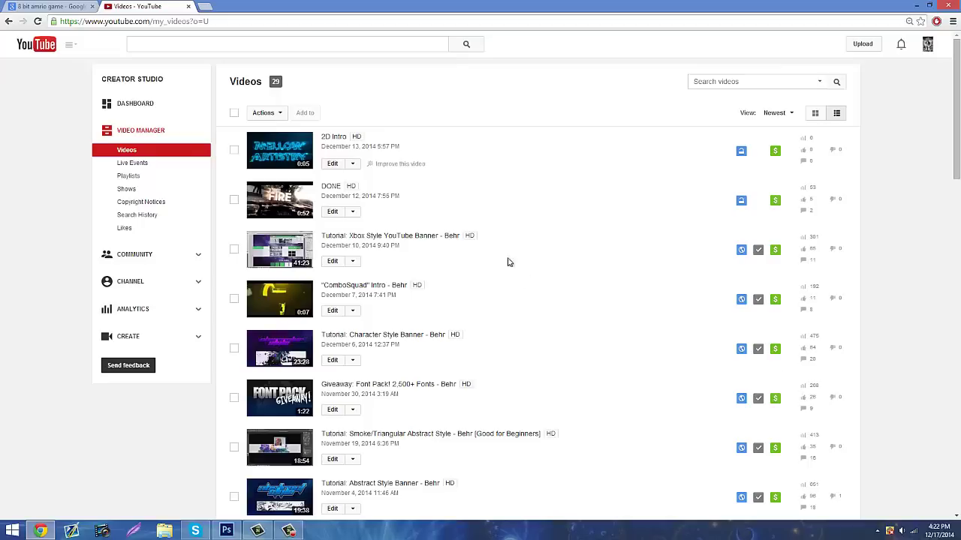
{"action": "left_click", "coordinate": [225, 531]}
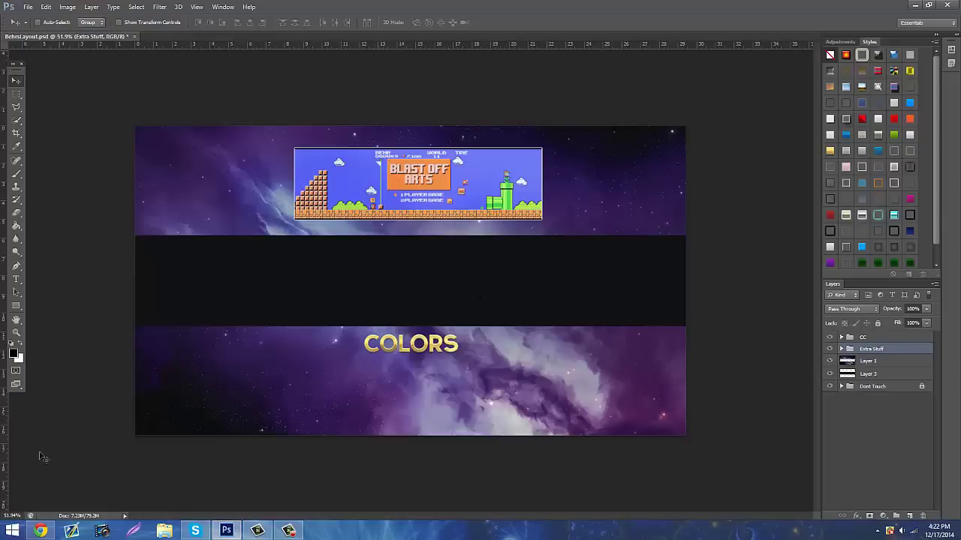
{"action": "left_click", "coordinate": [40, 530]}
{"action": "left_click", "coordinate": [206, 9]}
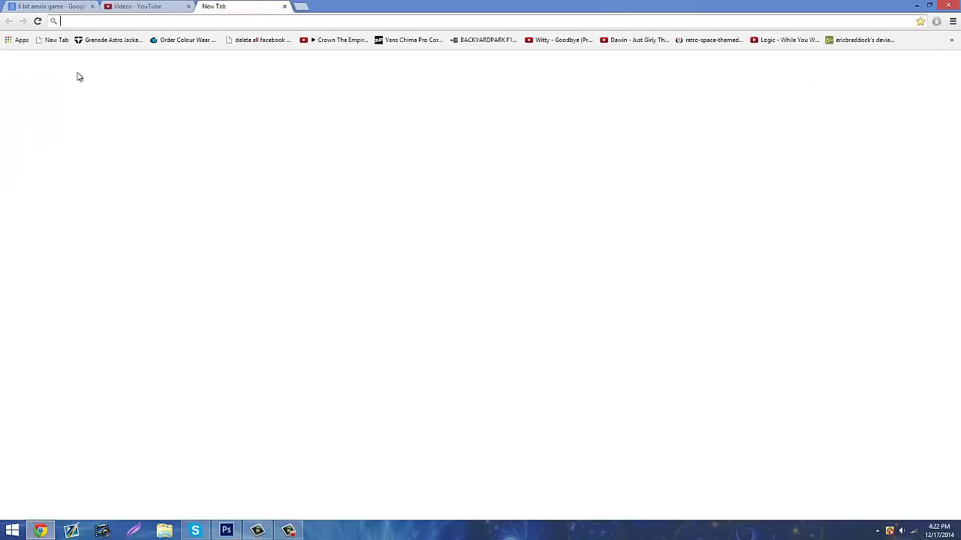
{"action": "type", "text": "ba"}
{"action": "key", "text": "Return"}
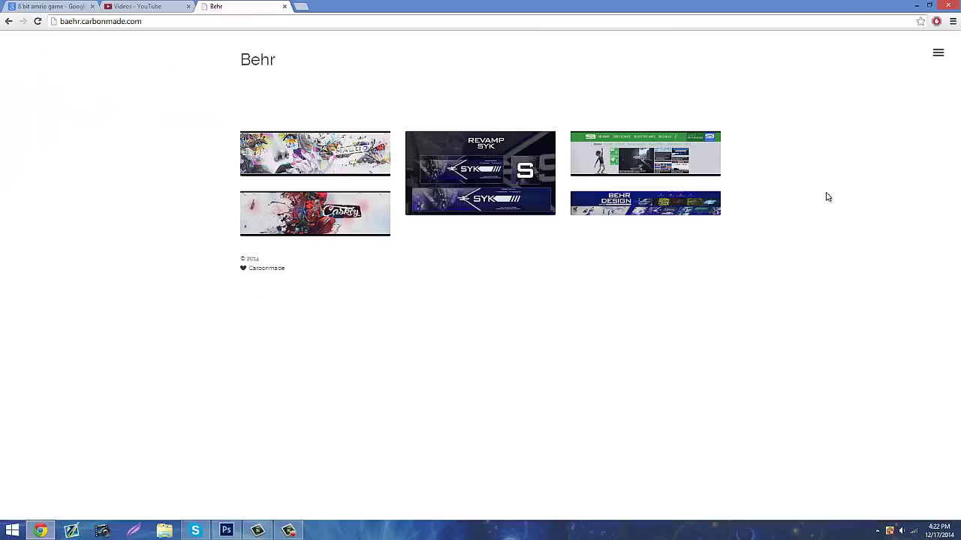
{"action": "left_click", "coordinate": [660, 150]}
{"action": "scroll", "coordinate": [558, 271], "scroll_direction": "down", "scroll_amount": 1}
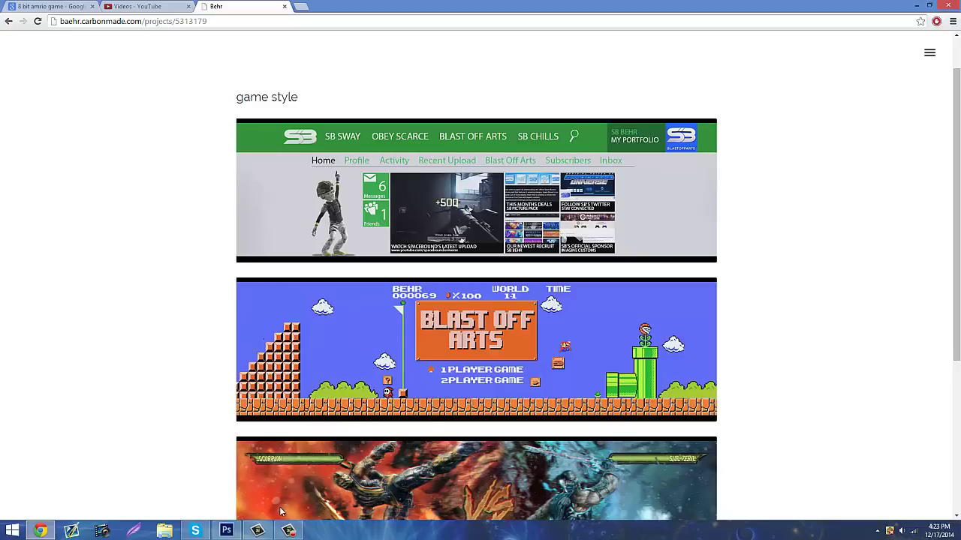
Return to the Google image results and run the search with the corrected spelling "8 bit mario game".
{"action": "left_click", "coordinate": [226, 530]}
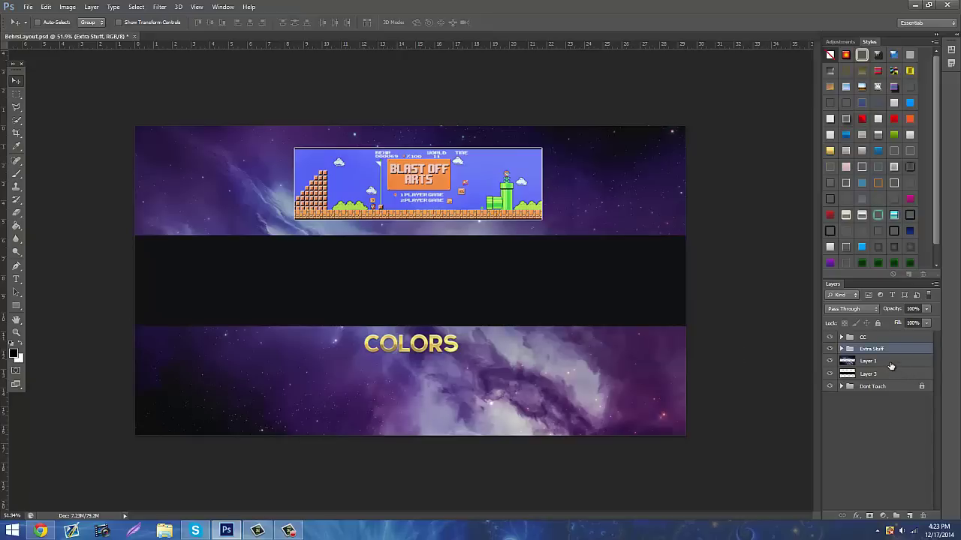
{"action": "left_click", "coordinate": [41, 531]}
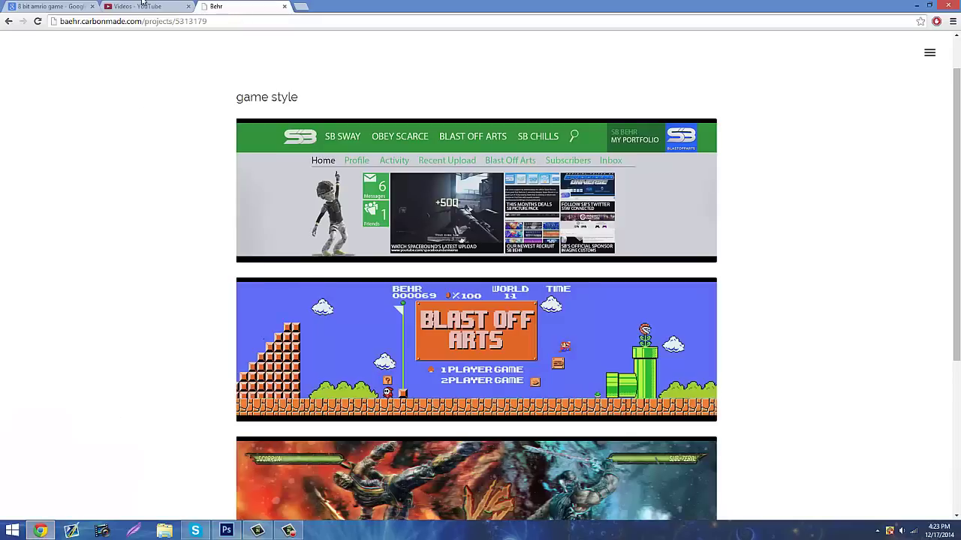
{"action": "left_click", "coordinate": [47, 6]}
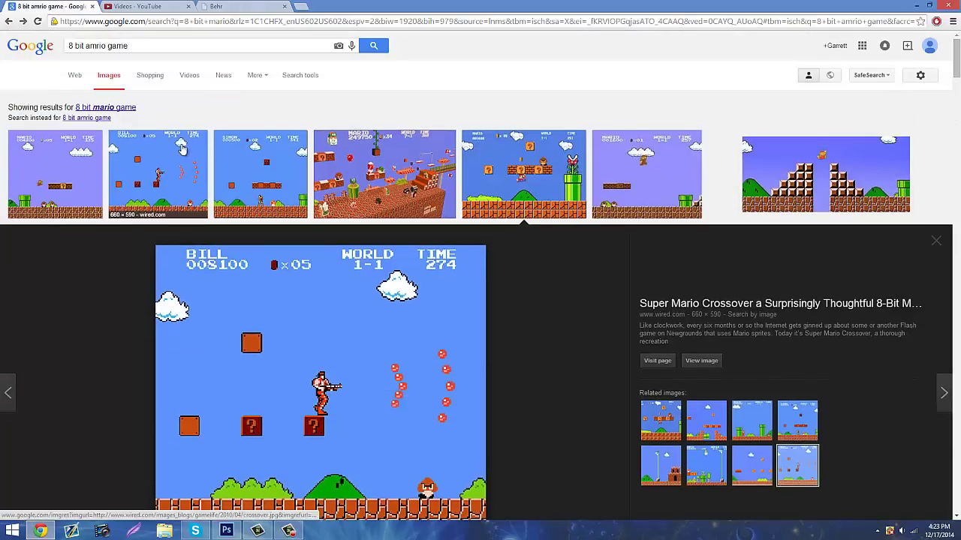
{"action": "left_click", "coordinate": [120, 108]}
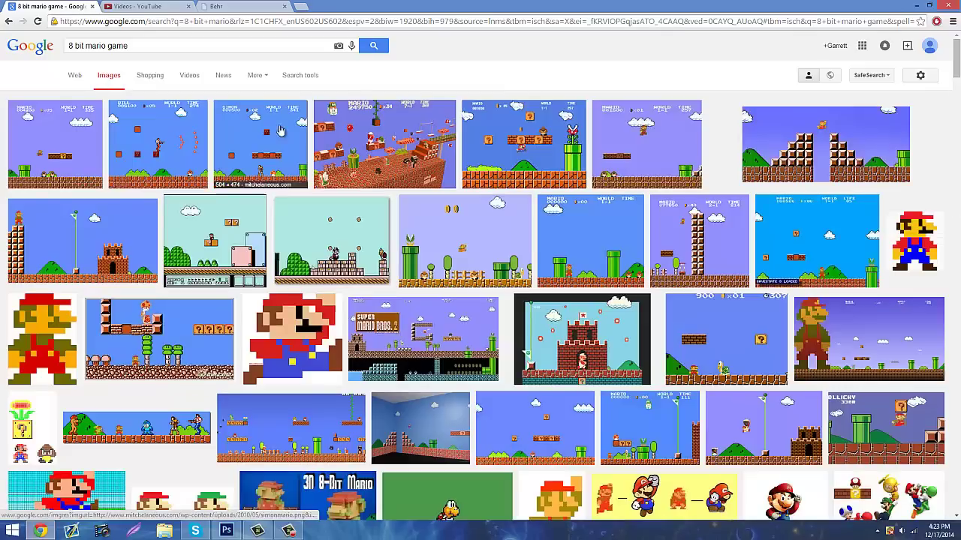
Preview several 8-bit Mario level images and choose the 1680 × 1050 scene from urbantimes.co.
{"action": "left_click", "coordinate": [612, 235]}
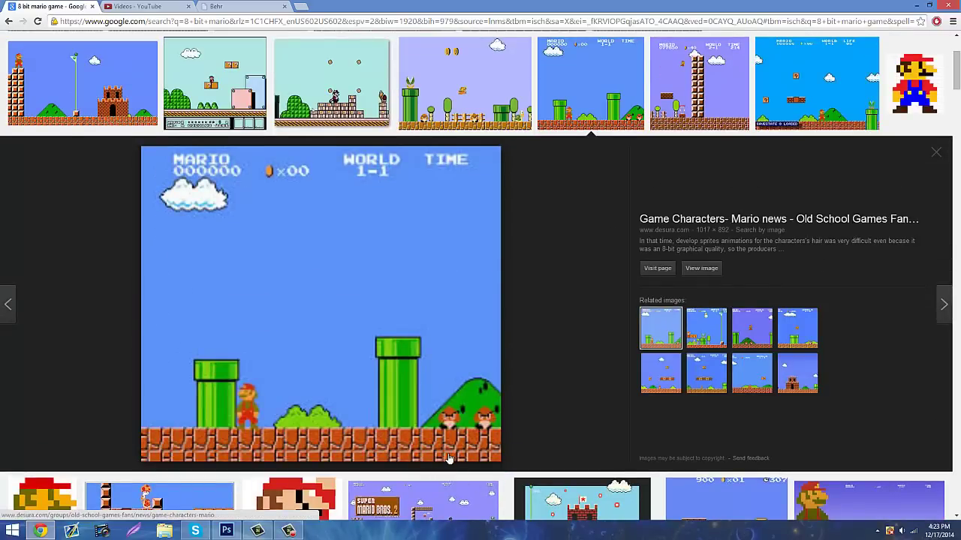
{"action": "left_click", "coordinate": [698, 330]}
{"action": "left_click", "coordinate": [745, 327]}
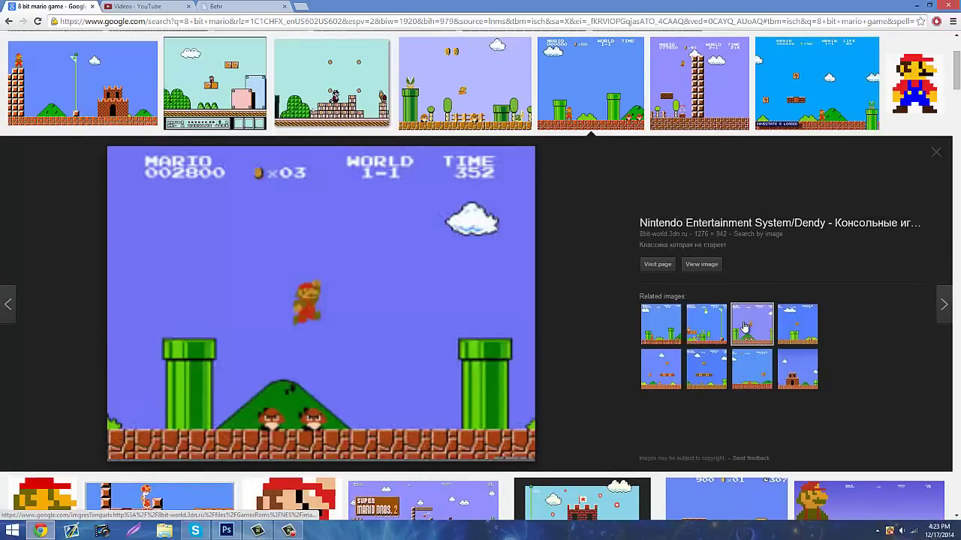
{"action": "left_click", "coordinate": [816, 334]}
{"action": "left_click", "coordinate": [706, 385]}
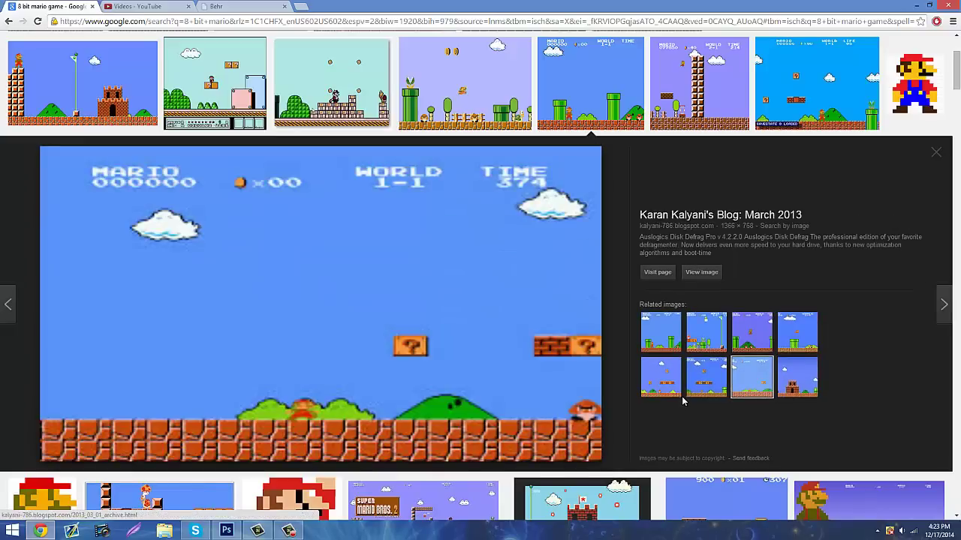
{"action": "left_click", "coordinate": [679, 390]}
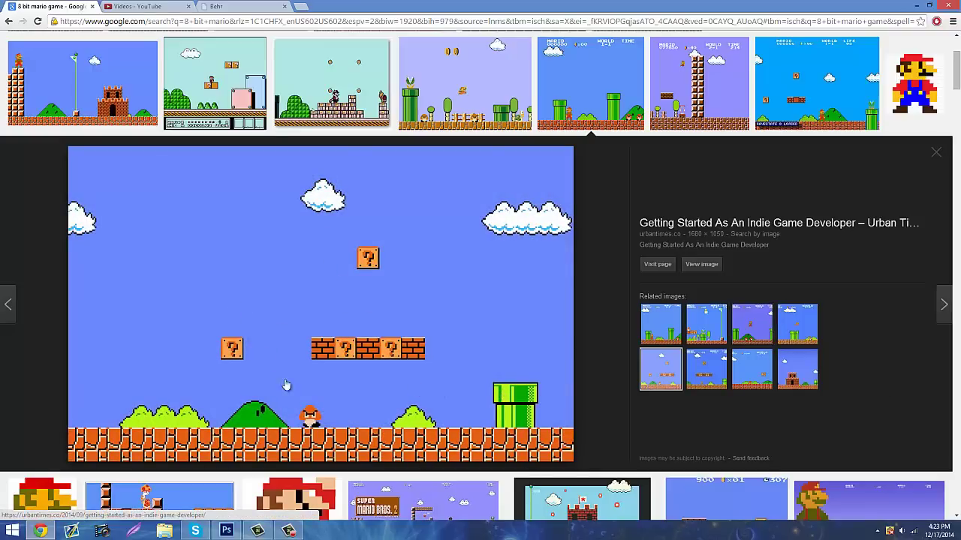
{"action": "scroll", "coordinate": [400, 408], "scroll_direction": "up", "scroll_amount": 2}
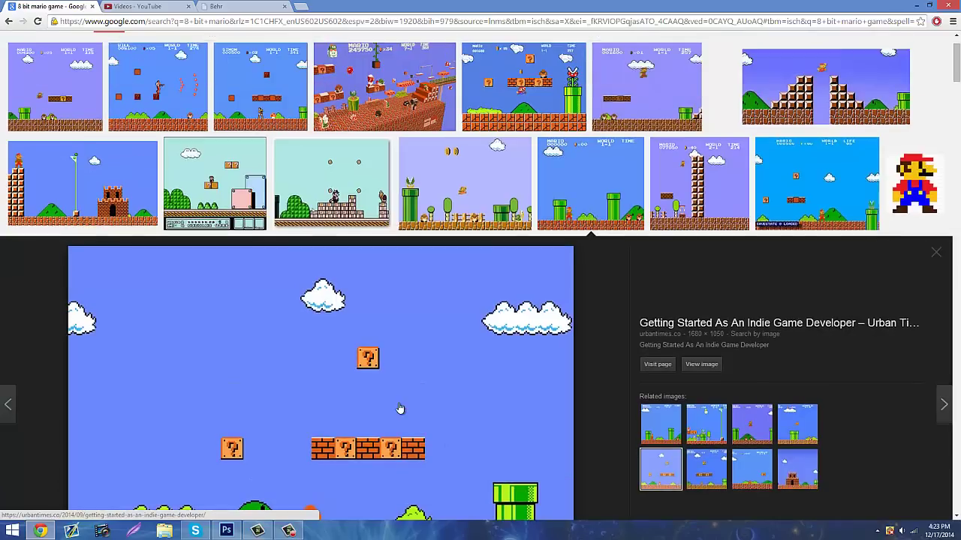
{"action": "scroll", "coordinate": [402, 408], "scroll_direction": "down", "scroll_amount": 1}
{"action": "scroll", "coordinate": [402, 407], "scroll_direction": "down", "scroll_amount": 1}
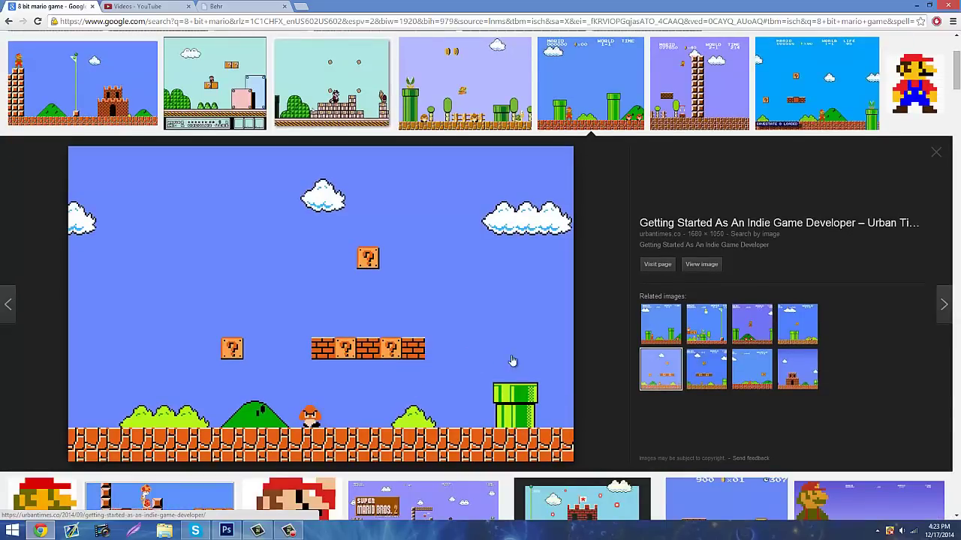
Open the chosen Mario scene at full size and save it to the Desktop as the JPEG figure_3.
{"action": "left_click", "coordinate": [699, 274]}
{"action": "right_click", "coordinate": [350, 240]}
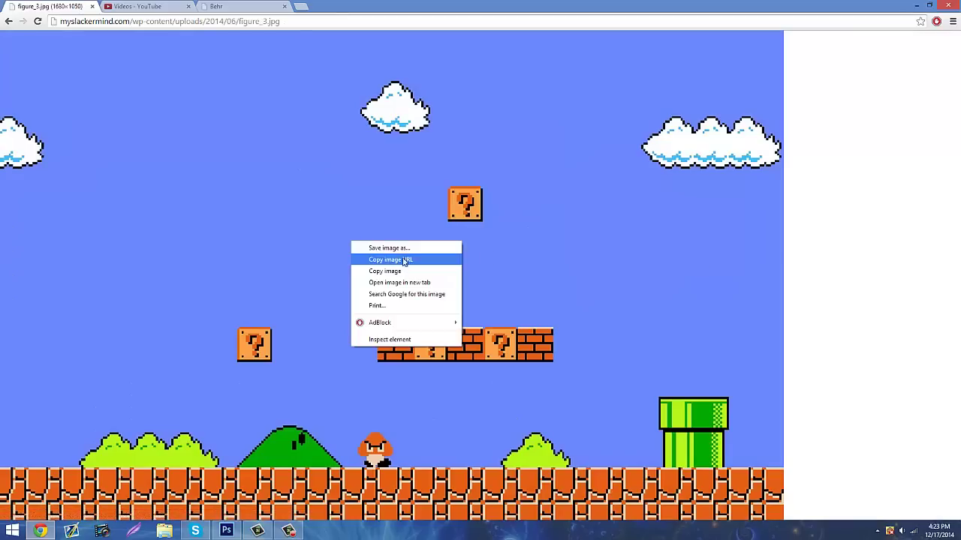
{"action": "left_click", "coordinate": [404, 252]}
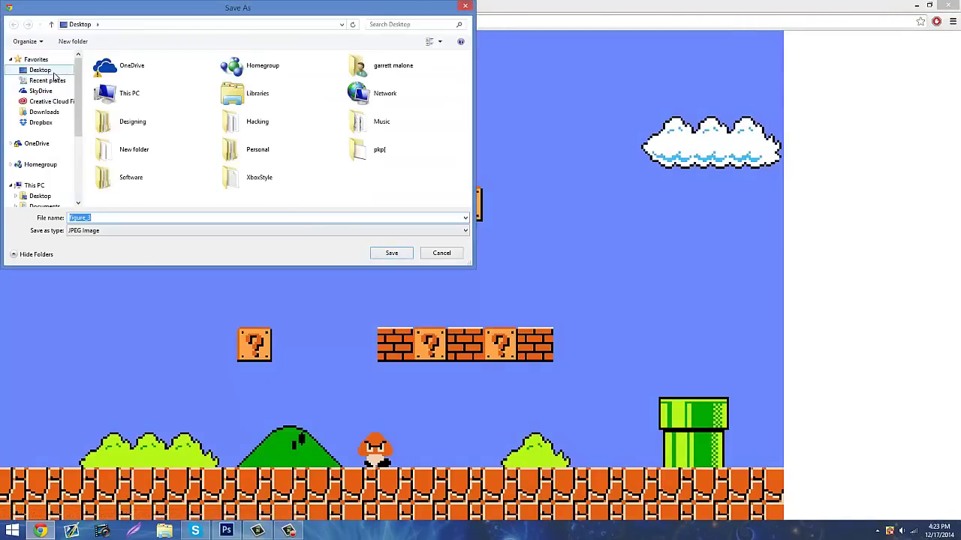
{"action": "left_click", "coordinate": [407, 255]}
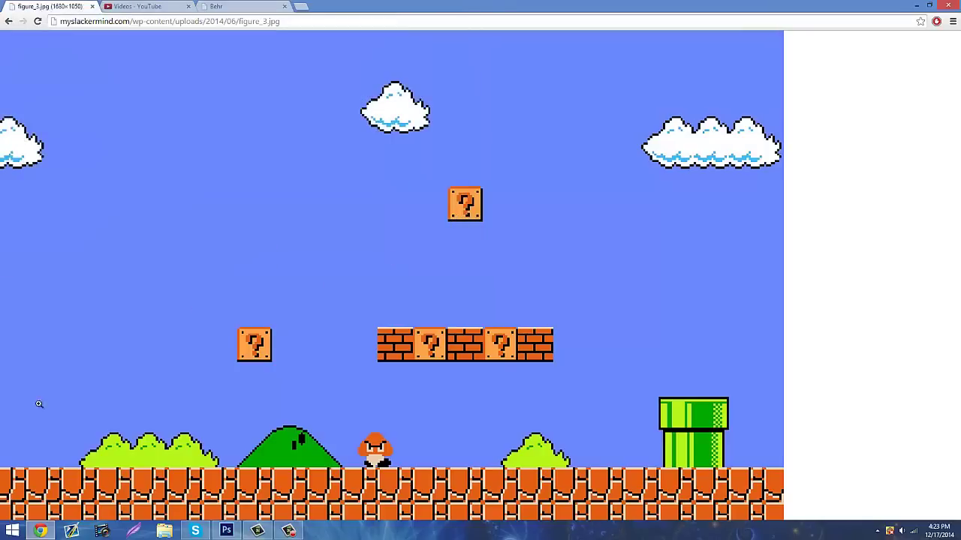
Move the figure_3 file to the middle of the desktop and check the image in Photo Gallery.
{"action": "left_click", "coordinate": [41, 531]}
{"action": "left_click", "coordinate": [226, 530]}
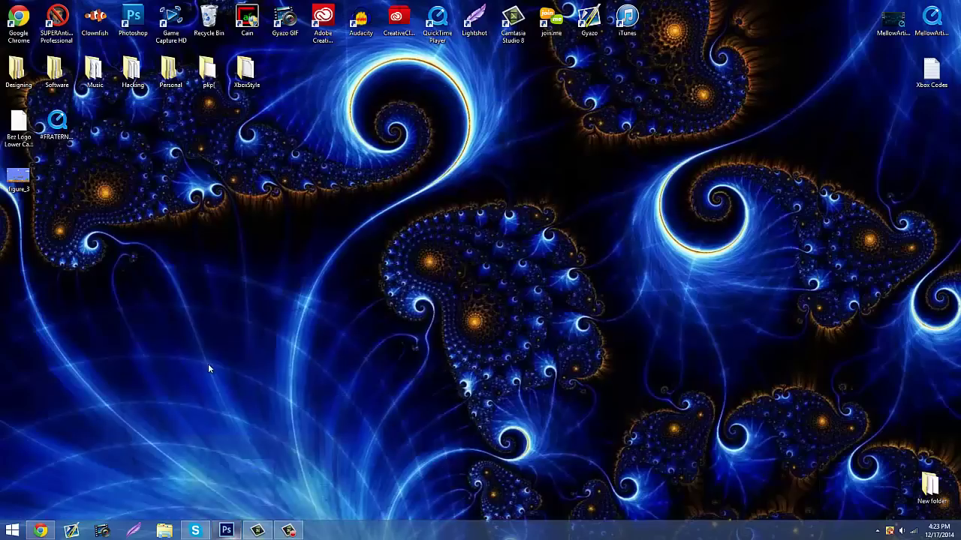
{"action": "left_click_drag", "start_coordinate": [30, 191], "coordinate": [437, 326]}
{"action": "double_click", "coordinate": [440, 323]}
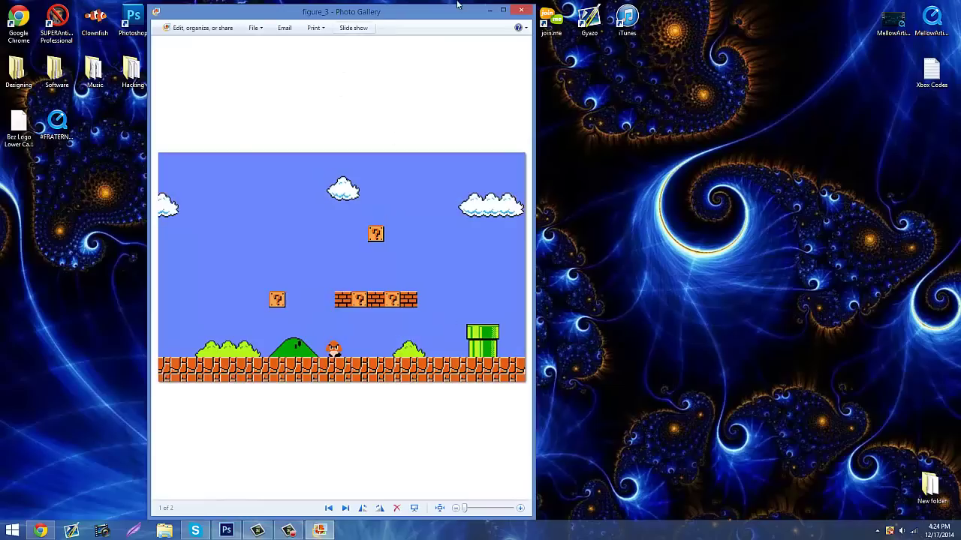
{"action": "left_click", "coordinate": [521, 10]}
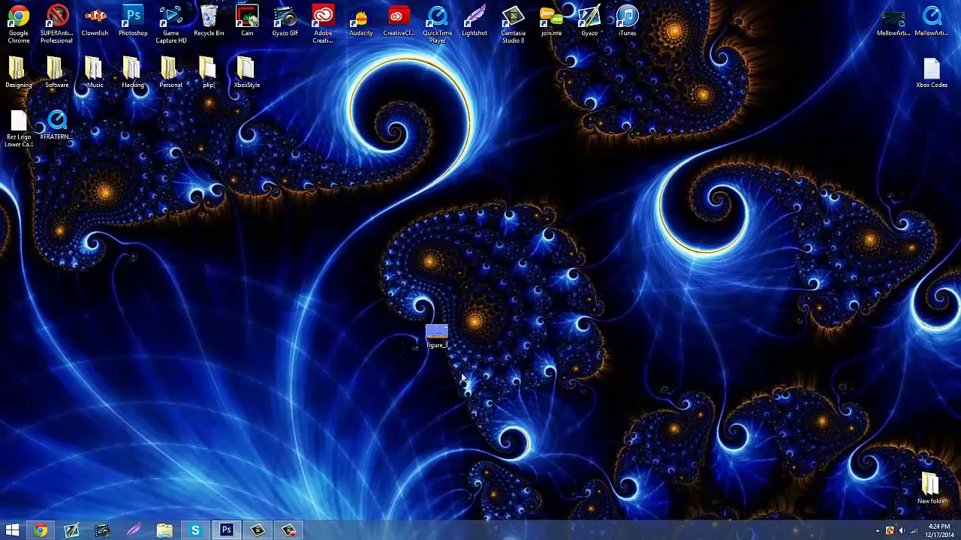
Switch to Photoshop and open figure_3 from the Desktop.
{"action": "left_click", "coordinate": [235, 534]}
{"action": "left_click", "coordinate": [28, 6]}
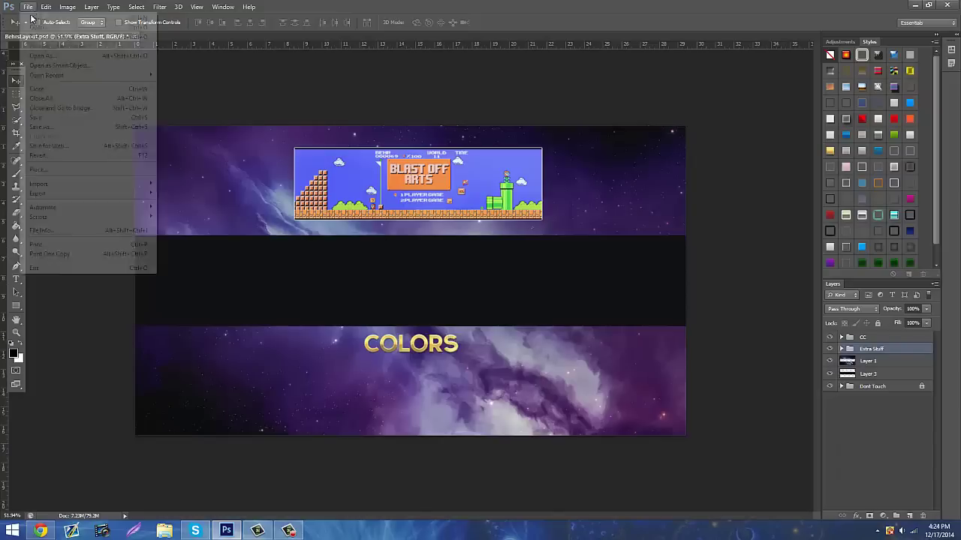
{"action": "left_click", "coordinate": [39, 27]}
{"action": "left_click", "coordinate": [364, 176]}
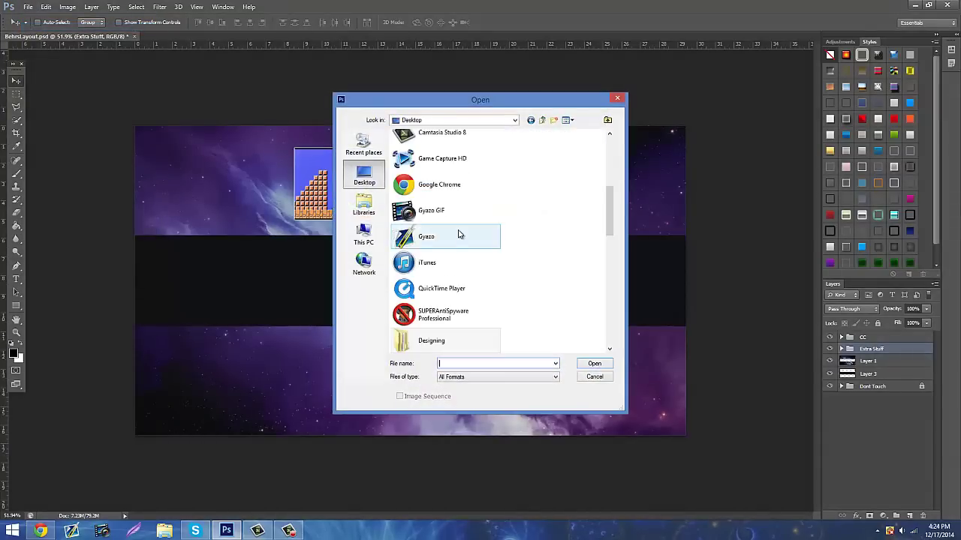
{"action": "scroll", "coordinate": [477, 276], "scroll_direction": "down", "scroll_amount": 5}
{"action": "scroll", "coordinate": [452, 250], "scroll_direction": "up", "scroll_amount": 5}
{"action": "scroll", "coordinate": [442, 220], "scroll_direction": "down", "scroll_amount": 5}
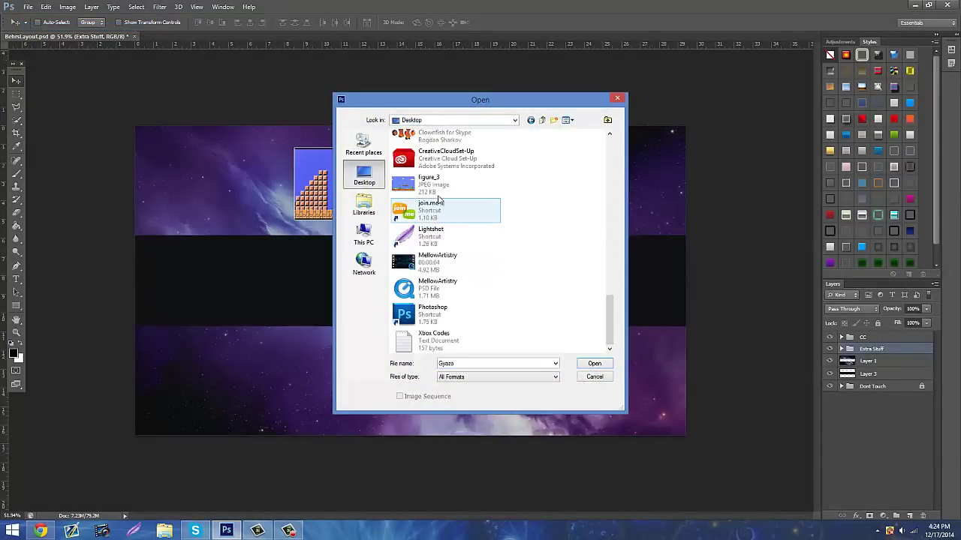
{"action": "left_click", "coordinate": [443, 196]}
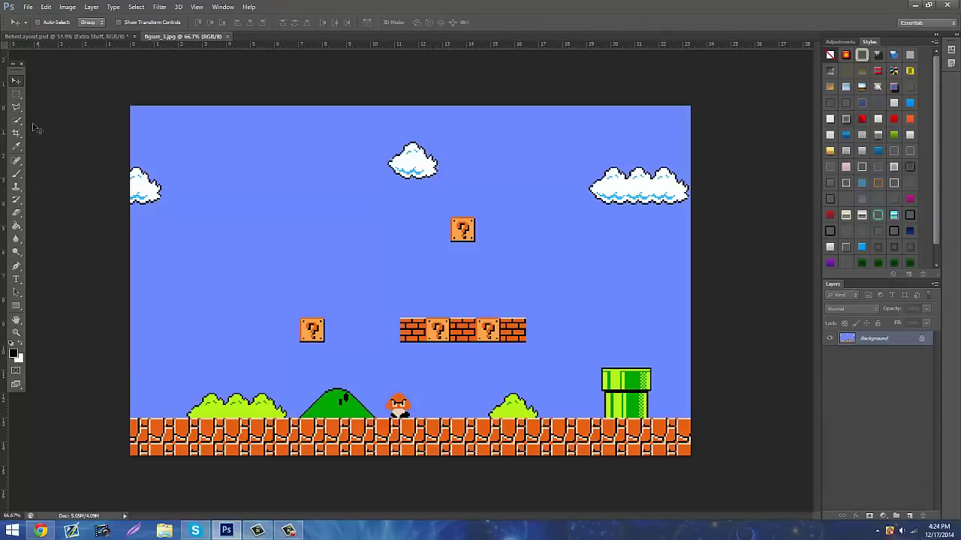
Convert the Background to a regular layer and delete everything above the brick ground.
{"action": "left_click", "coordinate": [16, 93]}
{"action": "double_click", "coordinate": [876, 339]}
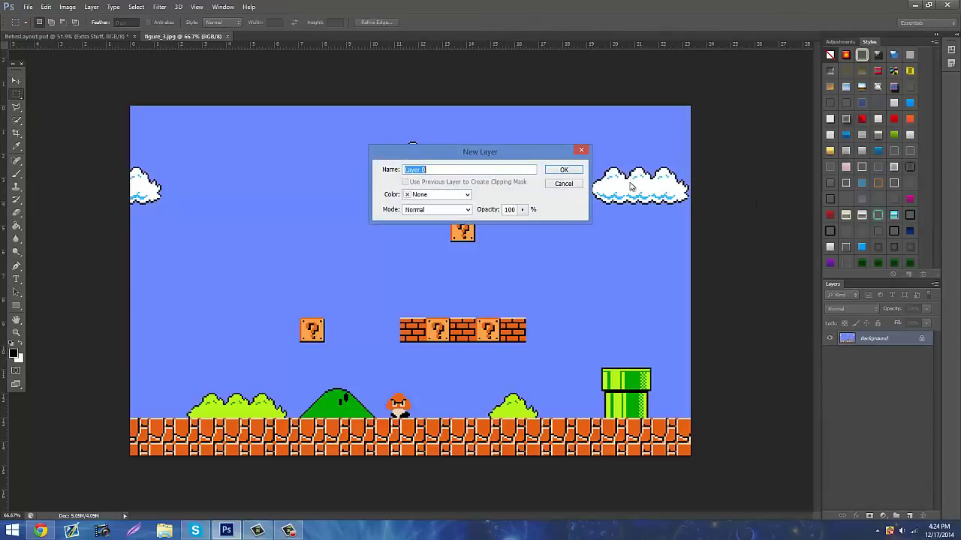
{"action": "left_click", "coordinate": [568, 169]}
{"action": "mouse_move", "coordinate": [82, 80]}
{"action": "left_mouse_down"}
{"action": "mouse_move", "coordinate": [752, 364]}
{"action": "mouse_move", "coordinate": [787, 418]}
{"action": "left_mouse_up"}
{"action": "key", "text": "Delete"}
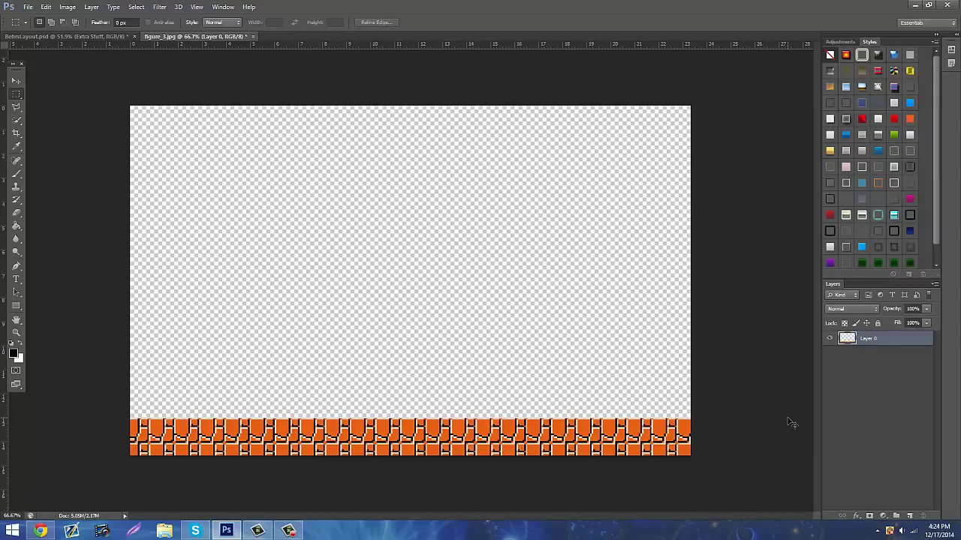
Move the brick ground strip into BehrsLayout.psd and place it across the lower edge of the dark band.
{"action": "left_click", "coordinate": [16, 81]}
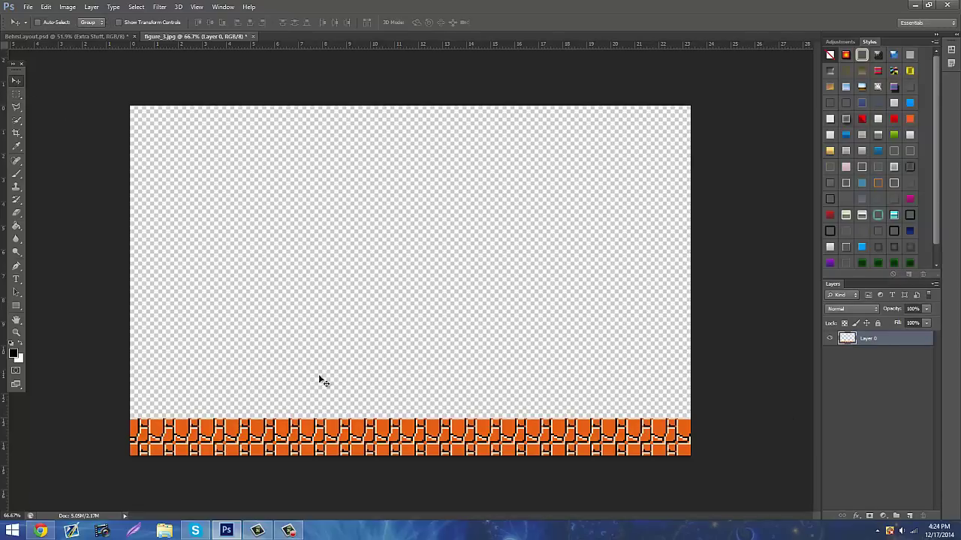
{"action": "left_click_drag", "start_coordinate": [322, 380], "coordinate": [322, 275]}
{"action": "left_click", "coordinate": [15, 333]}
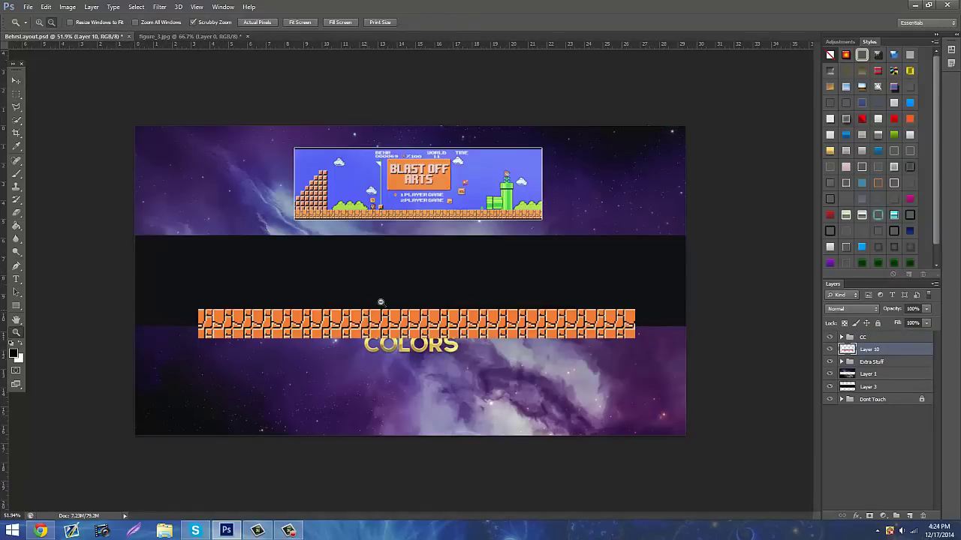
{"action": "mouse_move", "coordinate": [380, 302]}
{"action": "left_mouse_down"}
{"action": "mouse_move", "coordinate": [414, 285]}
{"action": "mouse_move", "coordinate": [380, 288]}
{"action": "left_mouse_up"}
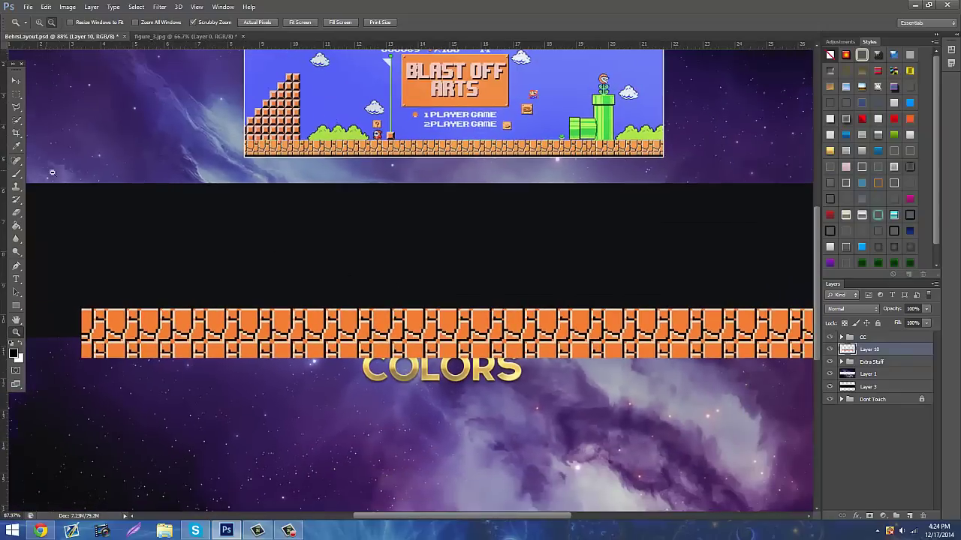
{"action": "left_click", "coordinate": [16, 80]}
{"action": "left_click_drag", "start_coordinate": [266, 210], "coordinate": [270, 207]}
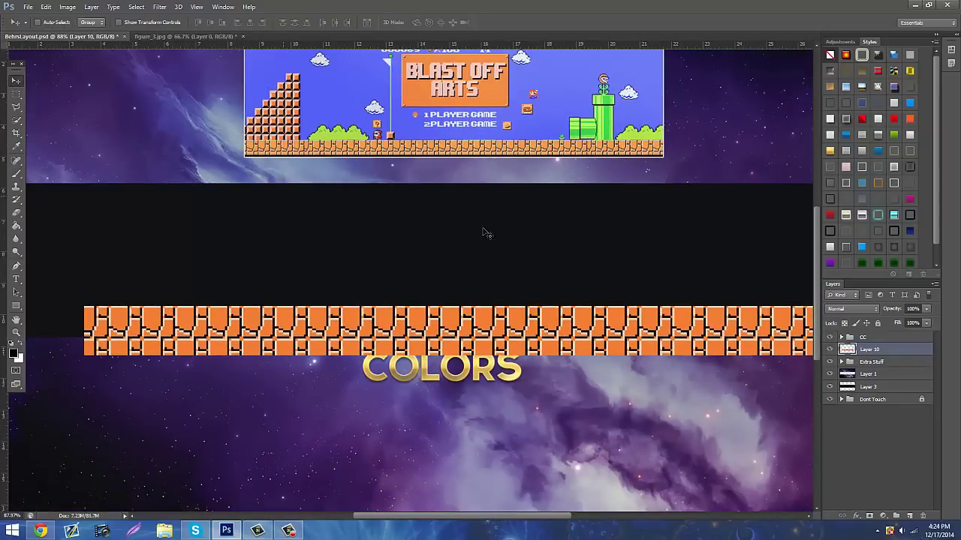
Place the brick strip's layer directly below Layer 1 and nudge the strip up inside the dark band.
{"action": "left_click_drag", "start_coordinate": [865, 352], "coordinate": [865, 380]}
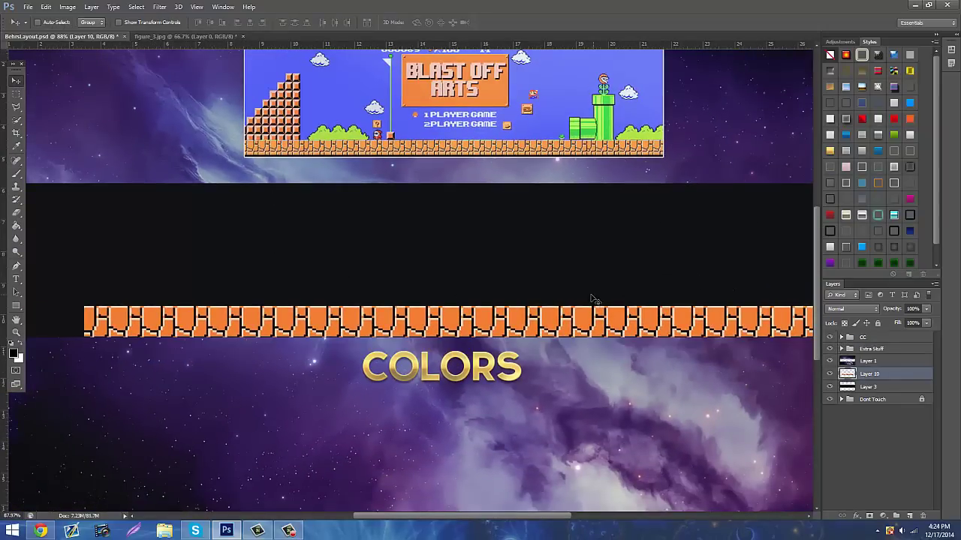
{"action": "key", "text": "shift+Up"}
{"action": "key", "text": "shift+Up"}
{"action": "key", "text": "shift+Up"}
{"action": "scroll", "coordinate": [593, 281], "scroll_direction": "up", "scroll_amount": 2}
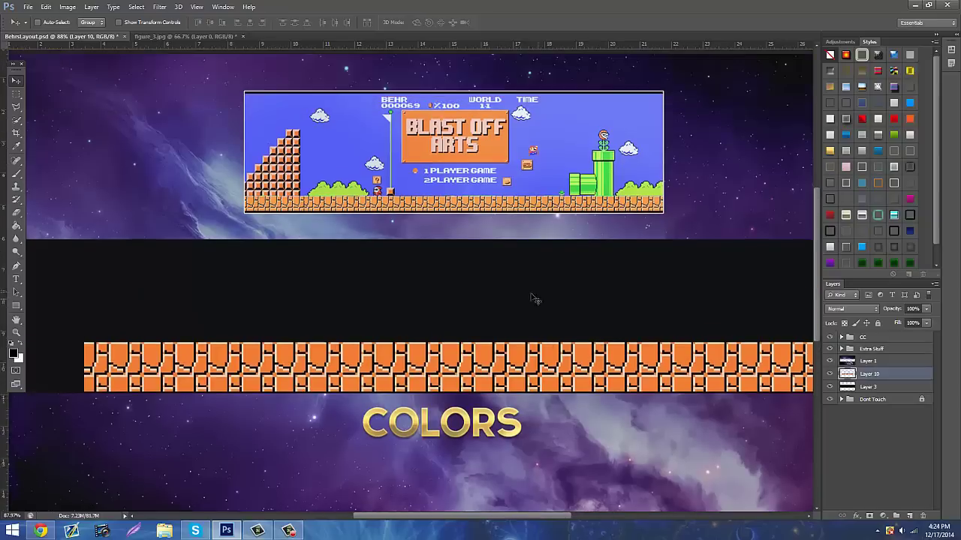
Scale the brick ground strip down proportionally to about 43% from its upper-left corner and apply the transformation.
{"action": "key", "text": "ctrl+t"}
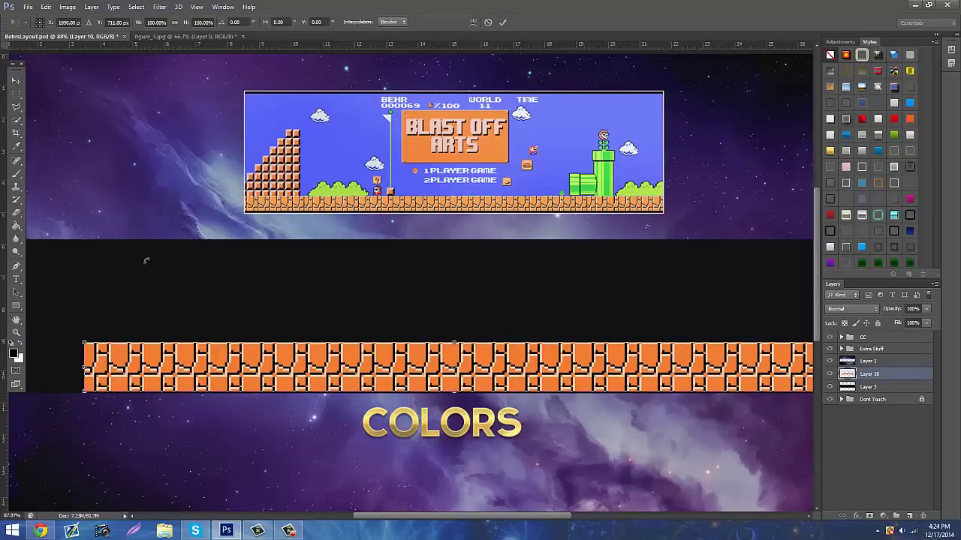
{"action": "left_click_drag", "start_coordinate": [84, 343], "coordinate": [506, 373]}
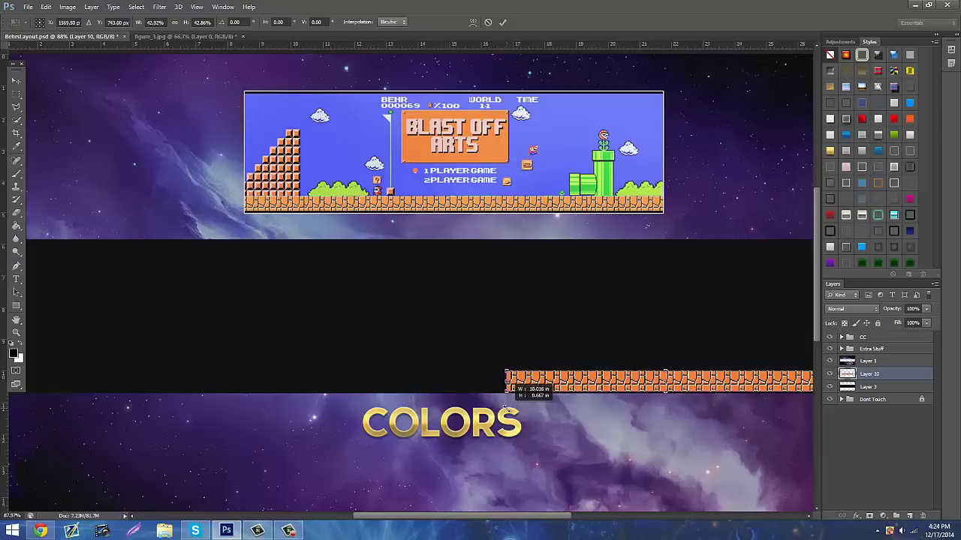
{"action": "left_click_drag", "start_coordinate": [508, 408], "coordinate": [508, 408]}
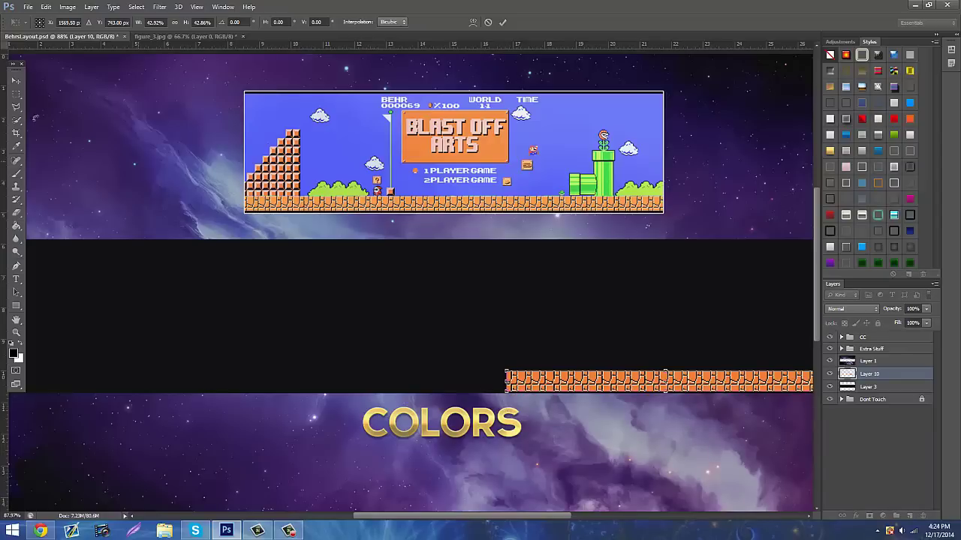
{"action": "left_click", "coordinate": [15, 80]}
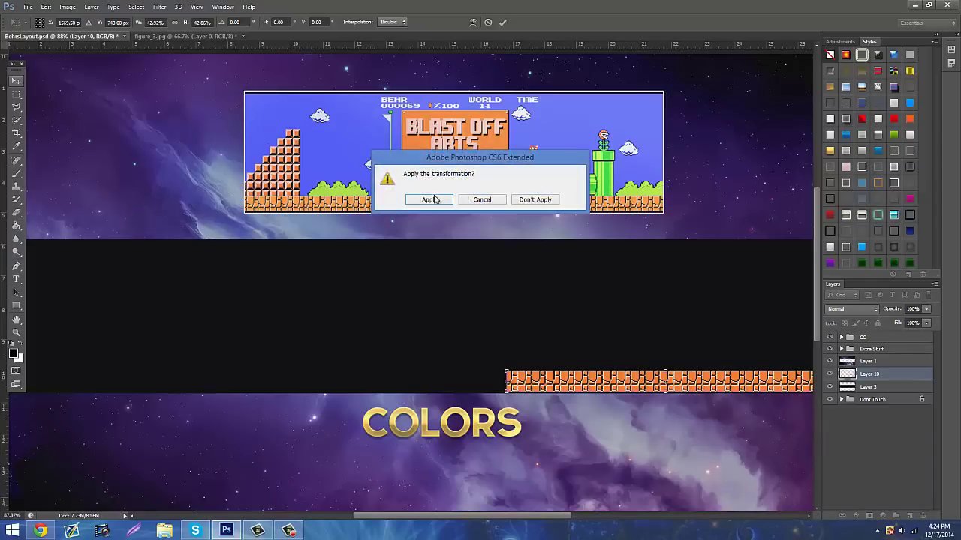
{"action": "left_click", "coordinate": [429, 197]}
Move the scaled brick strip along the band's lower edge until it reaches the canvas's right edge.
{"action": "left_click_drag", "start_coordinate": [578, 349], "coordinate": [578, 352]}
{"action": "left_click_drag", "start_coordinate": [538, 517], "coordinate": [565, 527]}
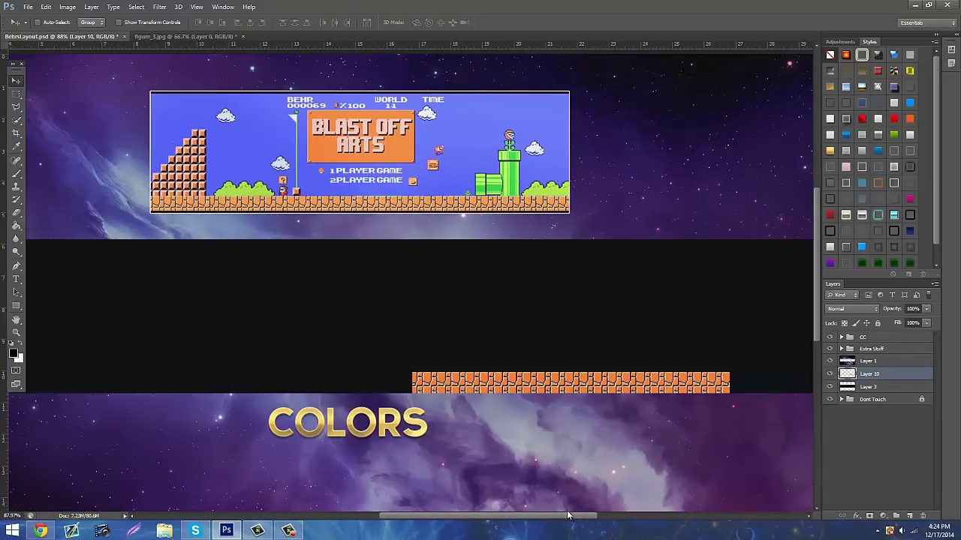
{"action": "left_click_drag", "start_coordinate": [539, 519], "coordinate": [569, 526]}
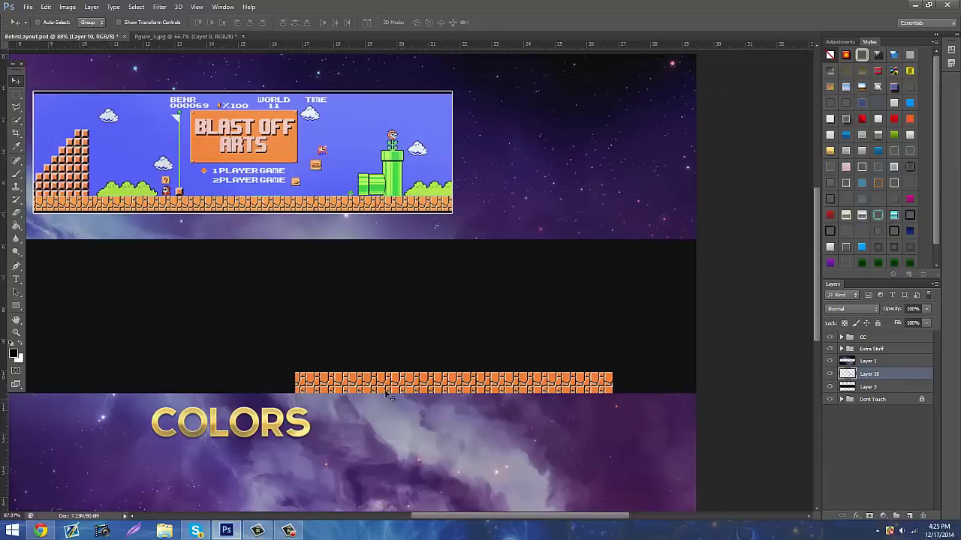
{"action": "left_click_drag", "start_coordinate": [439, 390], "coordinate": [518, 383]}
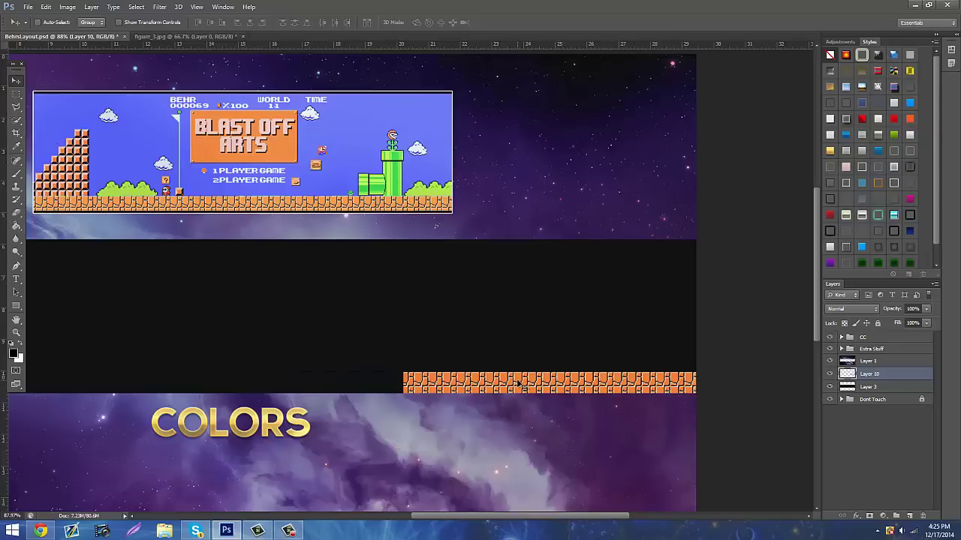
Duplicate the brick strip three times and line the copies up end to end leftward until the ground spans the band.
{"action": "key", "text": "ctrl+j"}
{"action": "left_click_drag", "start_coordinate": [626, 395], "coordinate": [305, 392]}
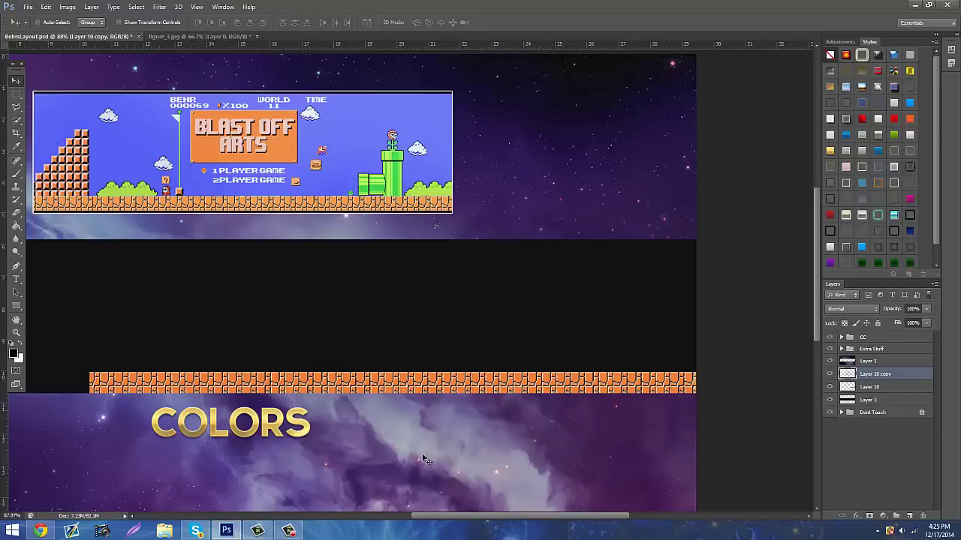
{"action": "left_click_drag", "start_coordinate": [452, 515], "coordinate": [328, 516]}
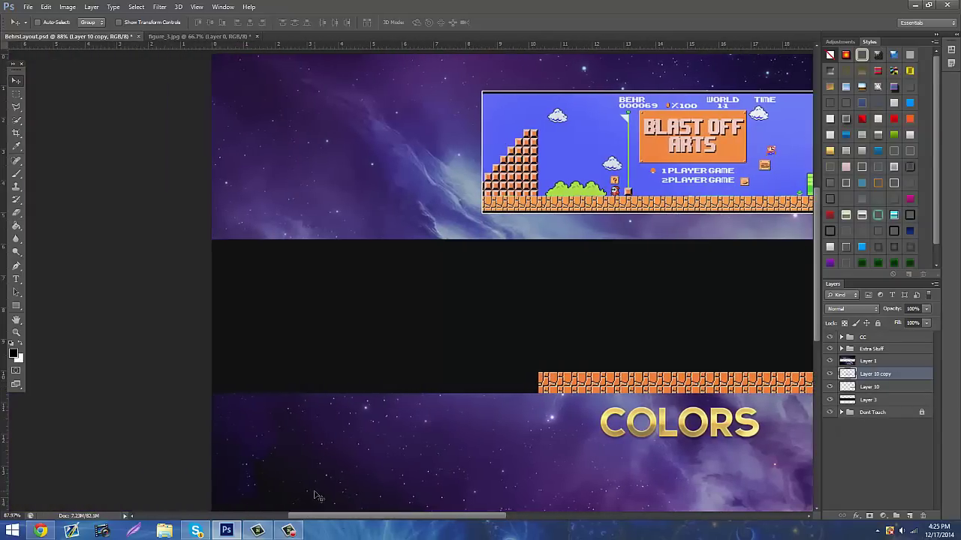
{"action": "key", "text": "ctrl+j"}
{"action": "left_click_drag", "start_coordinate": [568, 381], "coordinate": [392, 370]}
{"action": "left_click_drag", "start_coordinate": [537, 394], "coordinate": [561, 393]}
{"action": "key", "text": "ctrl+j"}
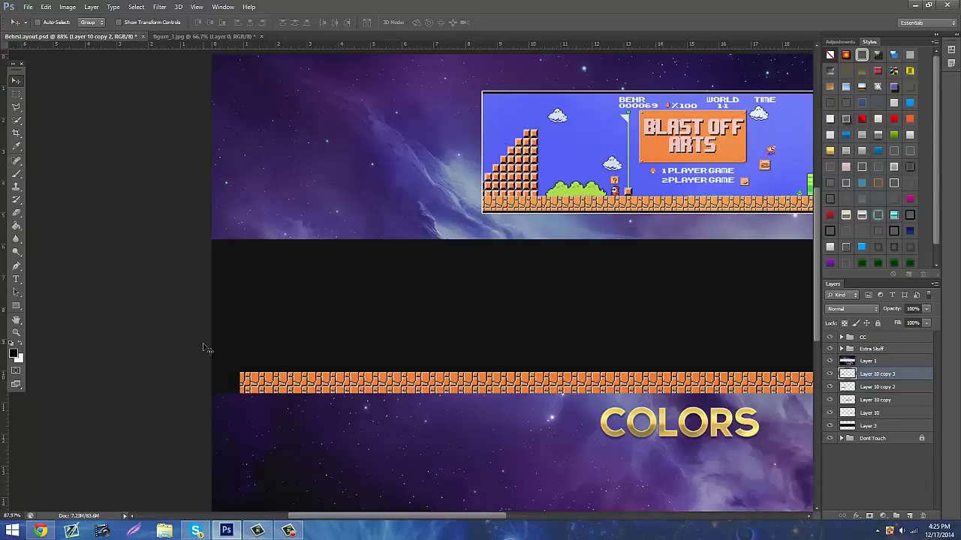
{"action": "left_click_drag", "start_coordinate": [413, 323], "coordinate": [90, 321]}
{"action": "mouse_move", "coordinate": [300, 325]}
{"action": "left_mouse_down"}
{"action": "mouse_move", "coordinate": [273, 326]}
{"action": "mouse_move", "coordinate": [297, 324]}
{"action": "left_mouse_up"}
{"action": "left_click_drag", "start_coordinate": [302, 323], "coordinate": [325, 316]}
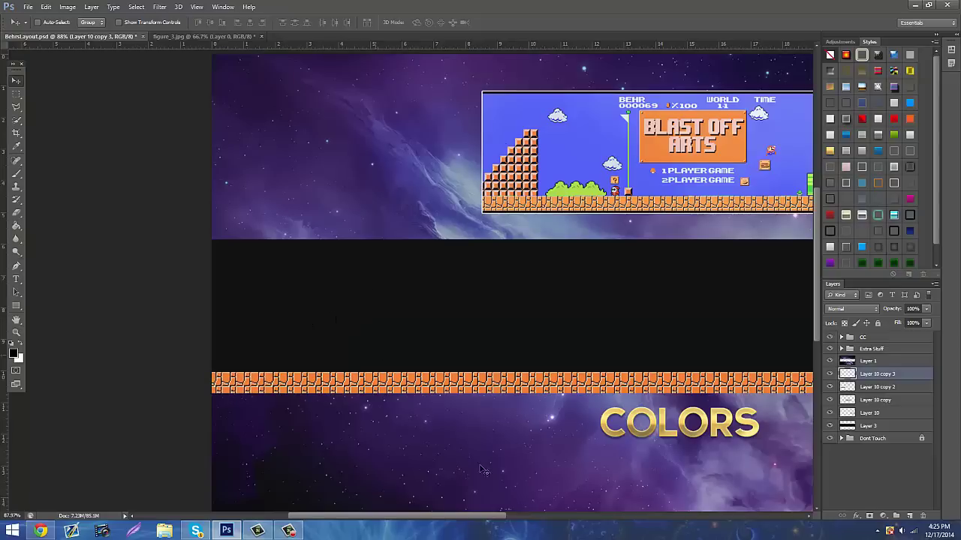
Merge Layer 10 and its three copies into one layer and rename it Ground.
{"action": "left_click_drag", "start_coordinate": [481, 519], "coordinate": [536, 508]}
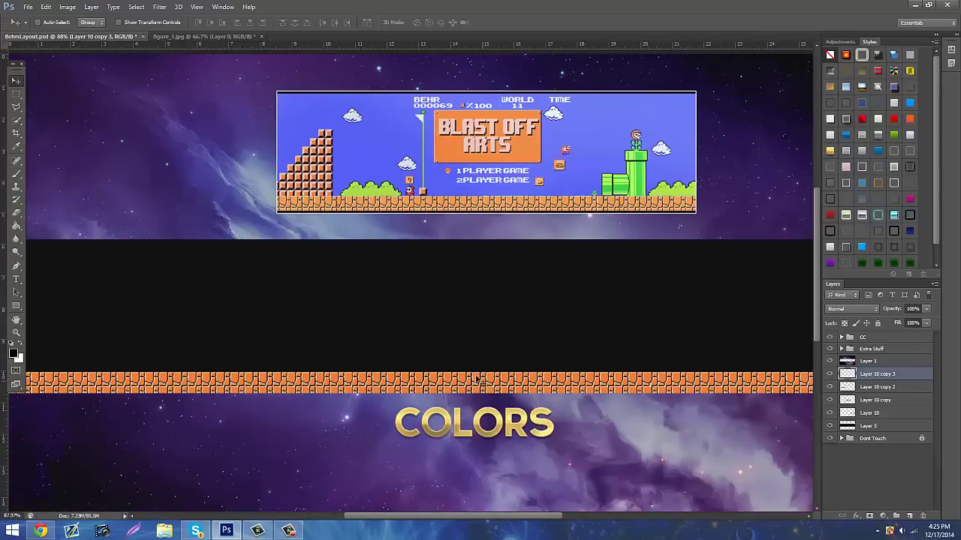
{"action": "left_click", "coordinate": [886, 412]}
{"action": "left_click", "coordinate": [874, 374], "text": "shift"}
{"action": "right_click", "coordinate": [874, 375]}
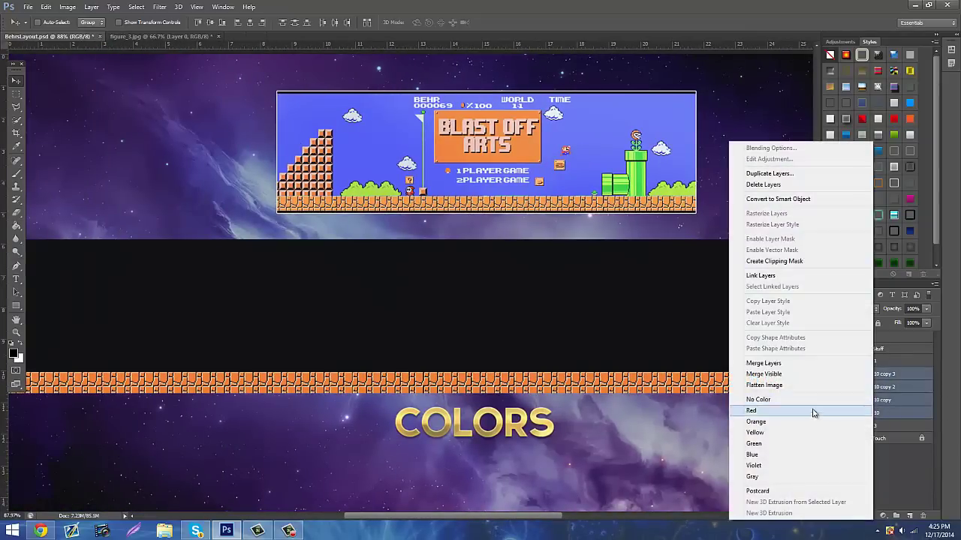
{"action": "left_click", "coordinate": [802, 365]}
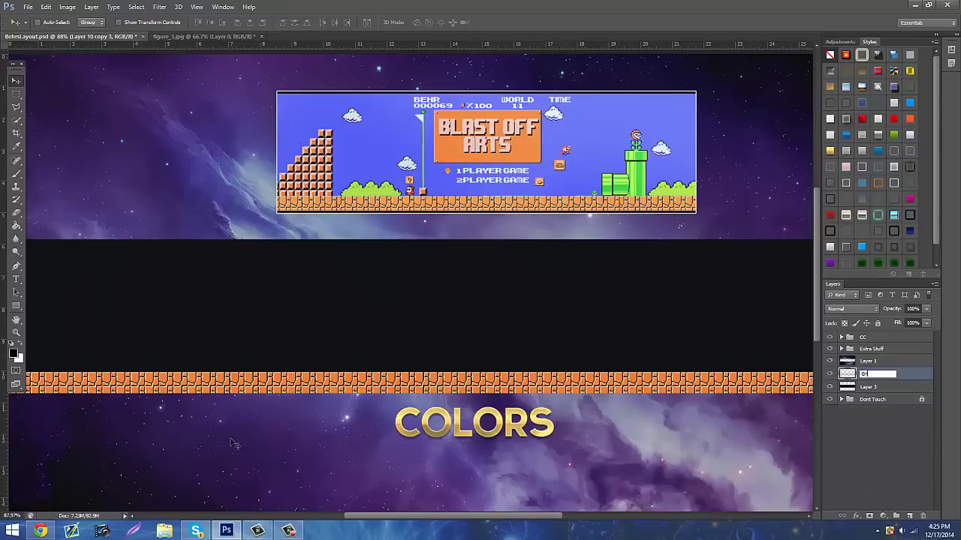
{"action": "type", "text": "Ground"}
{"action": "key", "text": "Return"}
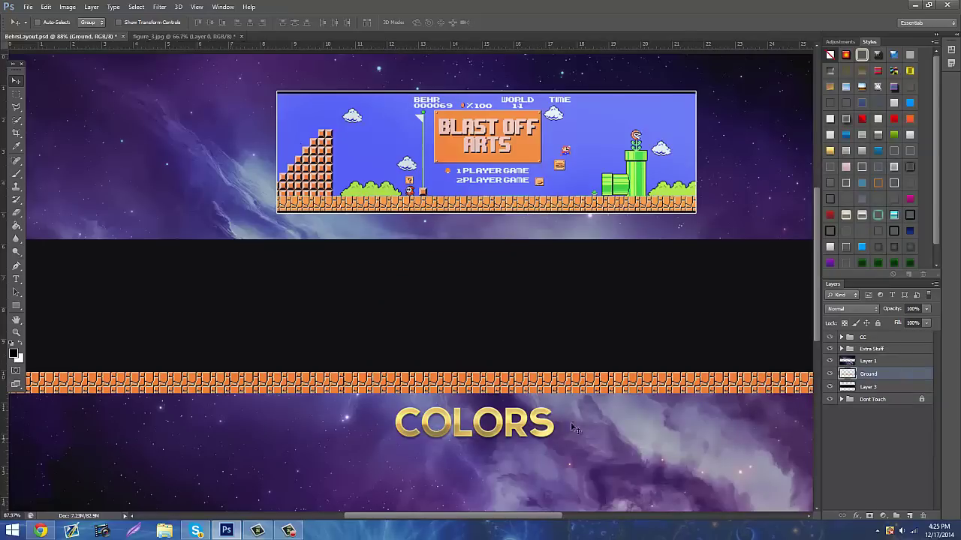
Select Layer 3, check the finished Mario banner on the portfolio page in Chrome, and return to Photoshop.
{"action": "left_click", "coordinate": [870, 387]}
{"action": "left_click", "coordinate": [42, 531]}
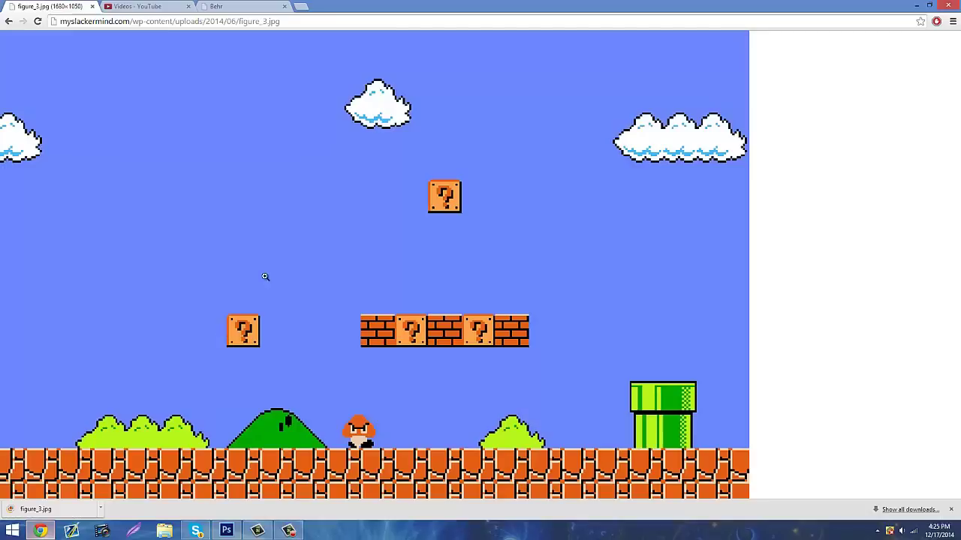
{"action": "left_click", "coordinate": [196, 531]}
{"action": "left_click", "coordinate": [196, 531]}
{"action": "left_click", "coordinate": [135, 6]}
{"action": "left_click", "coordinate": [243, 6]}
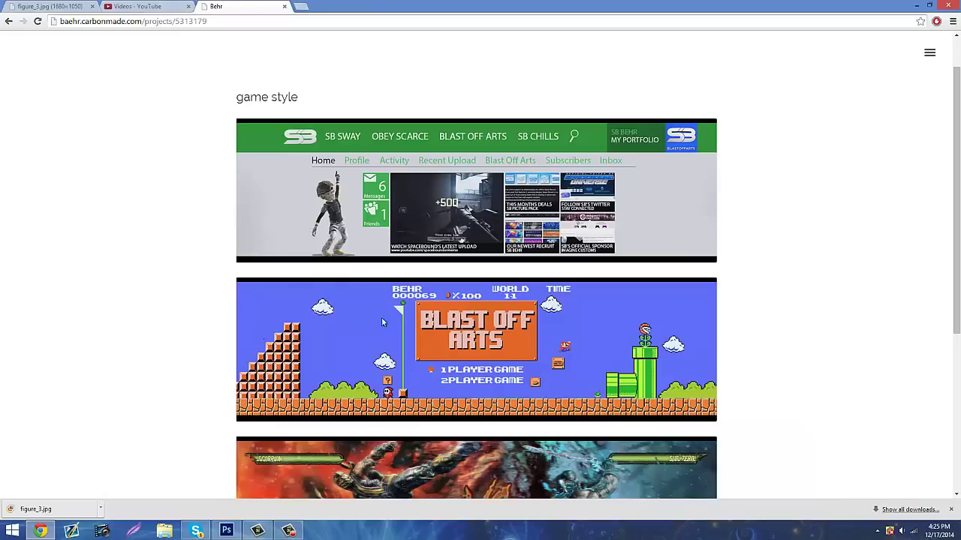
{"action": "left_click", "coordinate": [225, 531]}
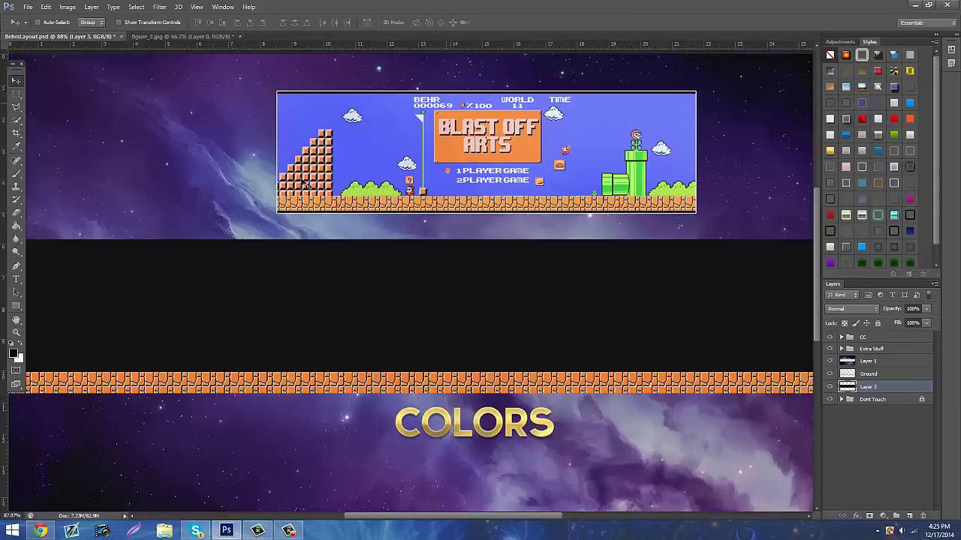
Sample the sky blue 555ff4 from the reference banner, fill Layer 3's dark band with it, and deselect.
{"action": "left_click", "coordinate": [14, 145]}
{"action": "left_click", "coordinate": [382, 153]}
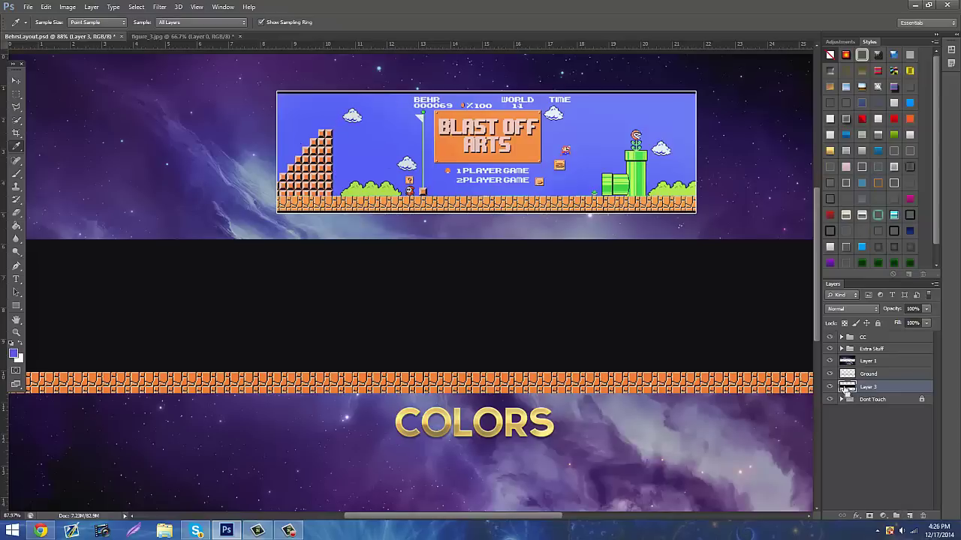
{"action": "left_click", "coordinate": [846, 390], "text": "ctrl"}
{"action": "left_click", "coordinate": [13, 353]}
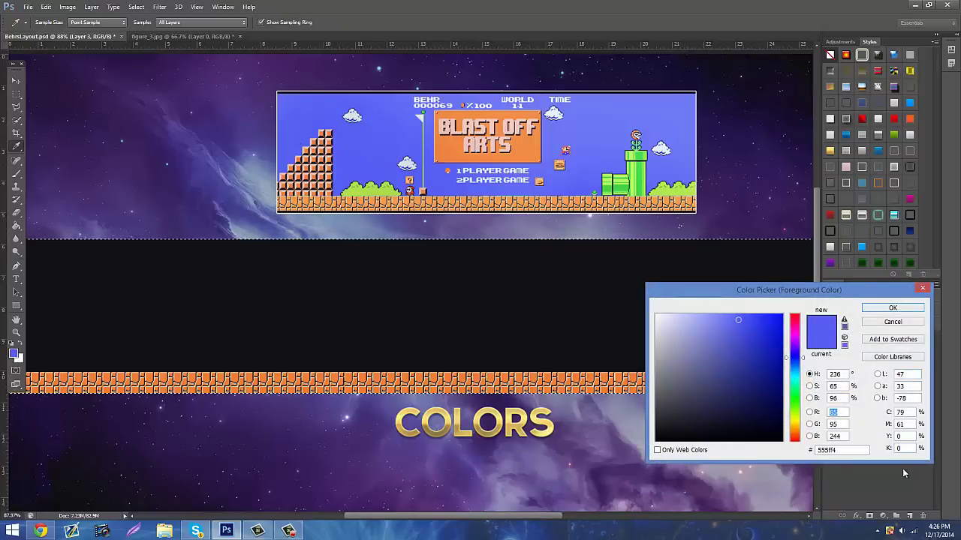
{"action": "left_click", "coordinate": [884, 310]}
{"action": "key", "text": "g"}
{"action": "left_click", "coordinate": [224, 318]}
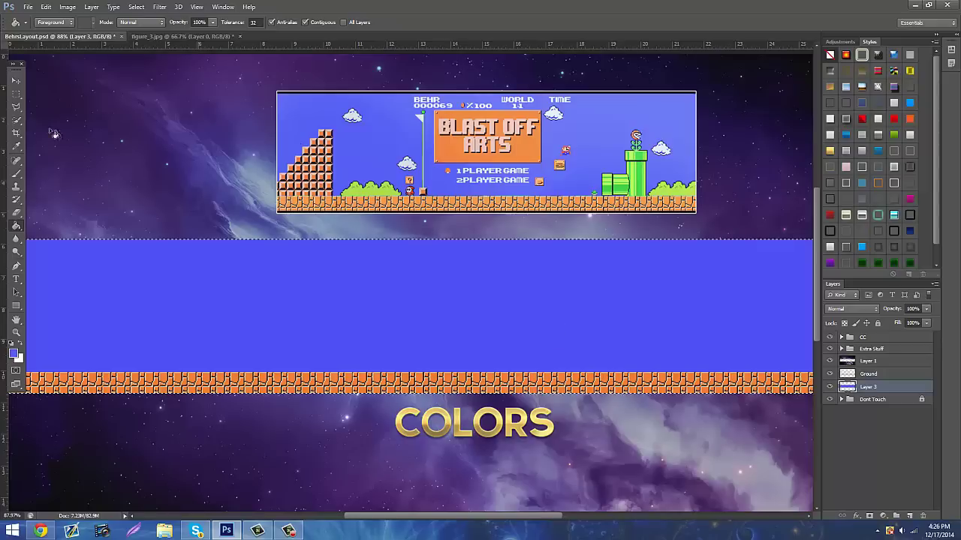
{"action": "key", "text": "m"}
{"action": "key", "text": "ctrl+d"}
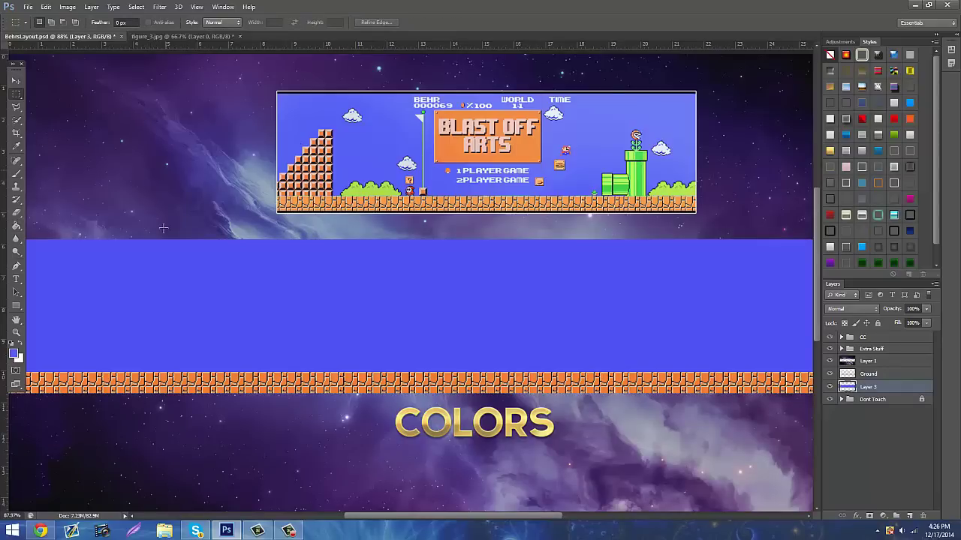
Check the level image's sky in Chrome and refill Layer 3's band with the softer blue 6a71e1.
{"action": "left_click", "coordinate": [41, 531]}
{"action": "left_click", "coordinate": [46, 6]}
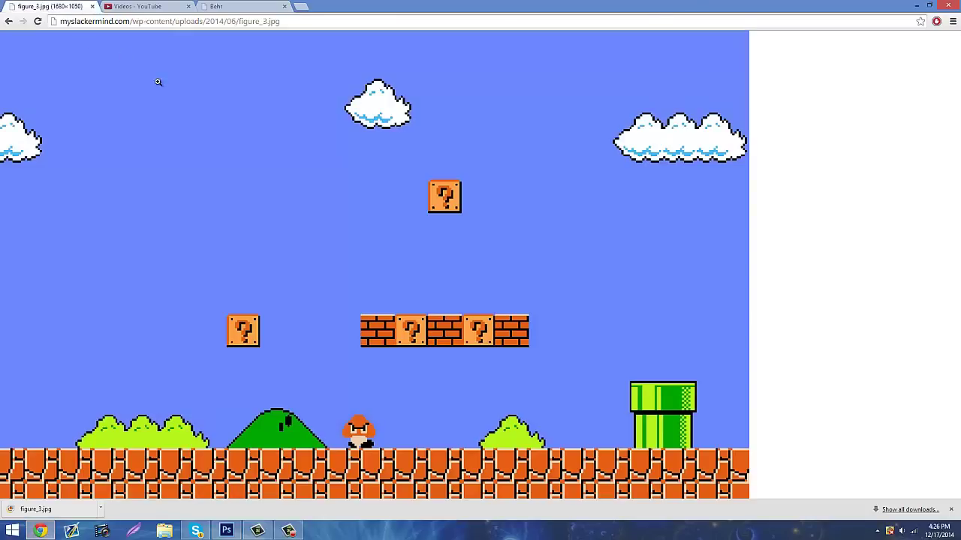
{"action": "left_click", "coordinate": [225, 531]}
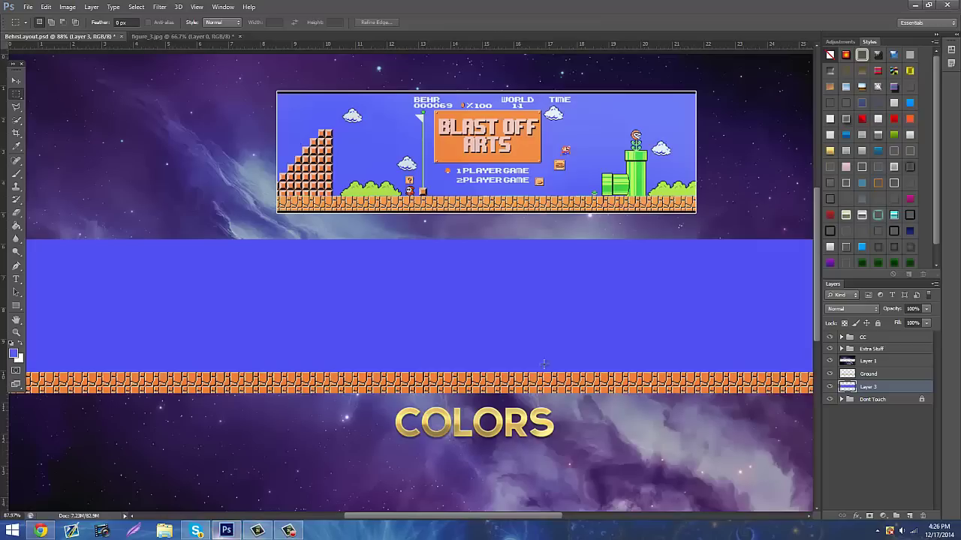
{"action": "left_click", "coordinate": [13, 354]}
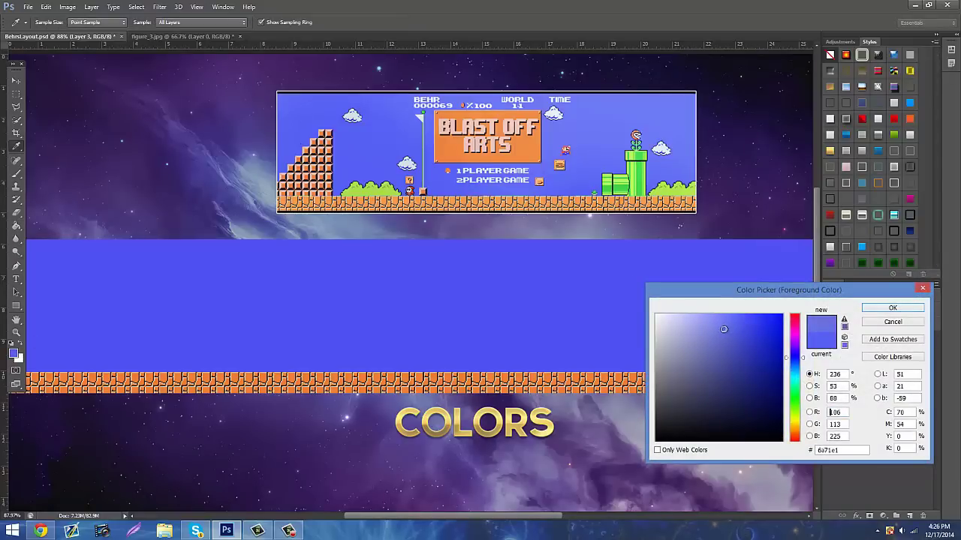
{"action": "left_click", "coordinate": [885, 309]}
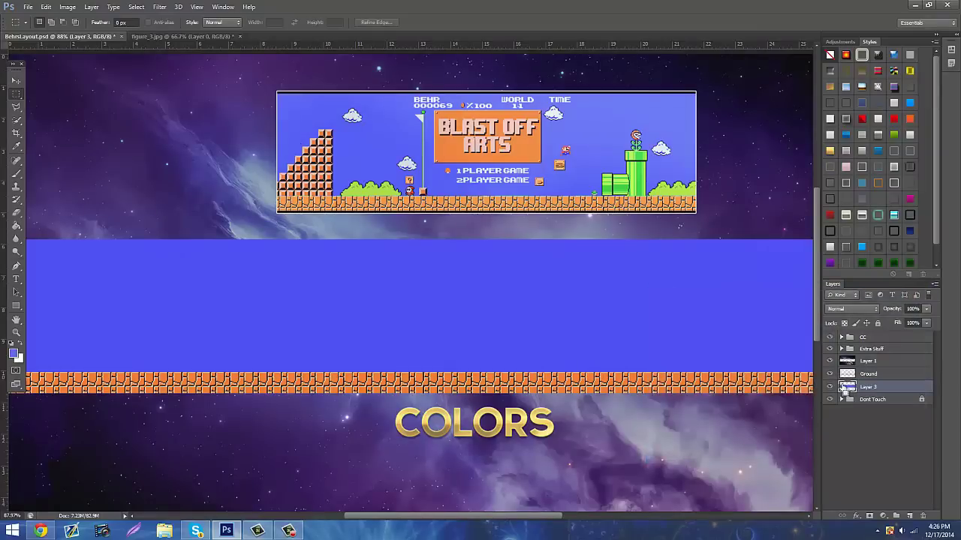
{"action": "left_click", "coordinate": [16, 226]}
{"action": "left_click", "coordinate": [196, 312]}
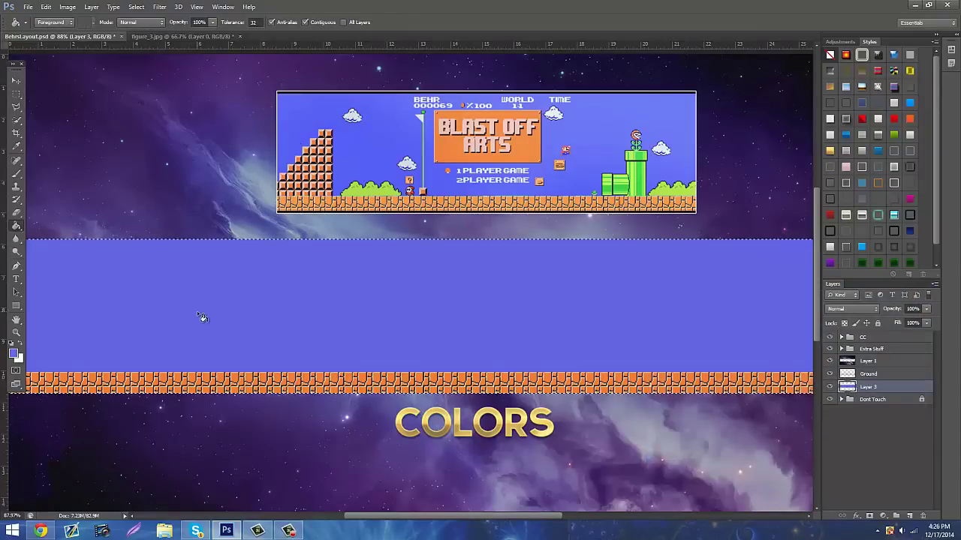
{"action": "left_click", "coordinate": [16, 94]}
{"action": "left_click", "coordinate": [133, 118]}
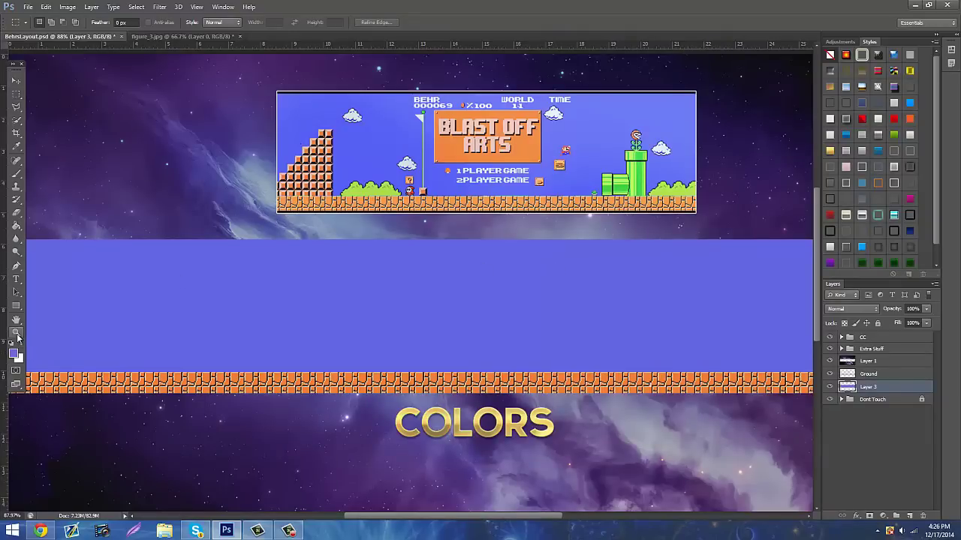
{"action": "left_click", "coordinate": [17, 334]}
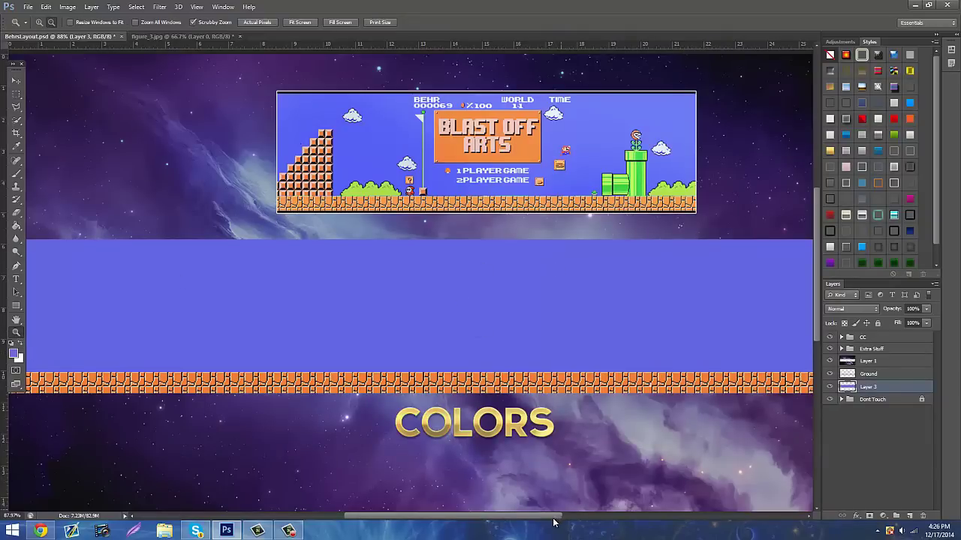
{"action": "mouse_move", "coordinate": [554, 520]}
{"action": "left_mouse_down"}
{"action": "mouse_move", "coordinate": [586, 521]}
{"action": "mouse_move", "coordinate": [476, 521]}
{"action": "mouse_move", "coordinate": [538, 520]}
{"action": "left_mouse_up"}
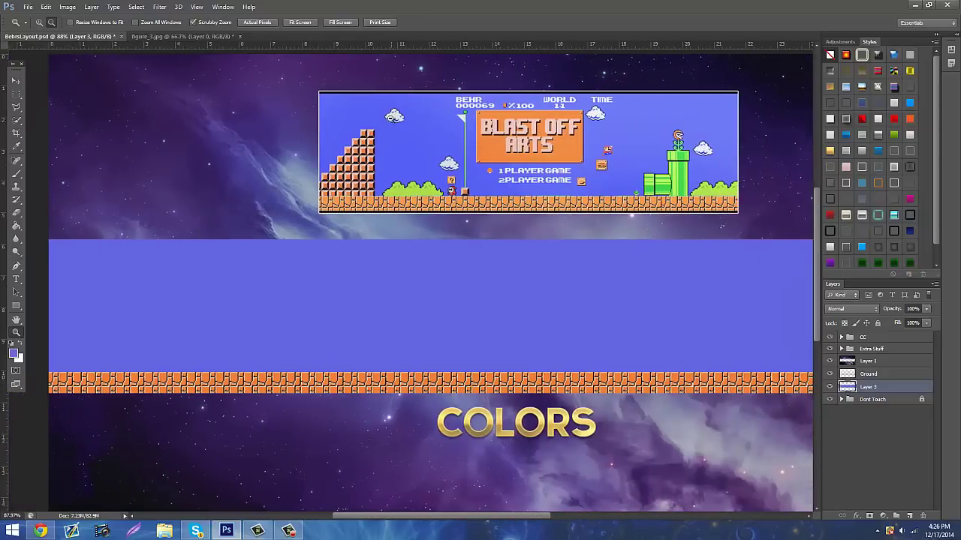
{"action": "key", "text": "alt+Tab"}
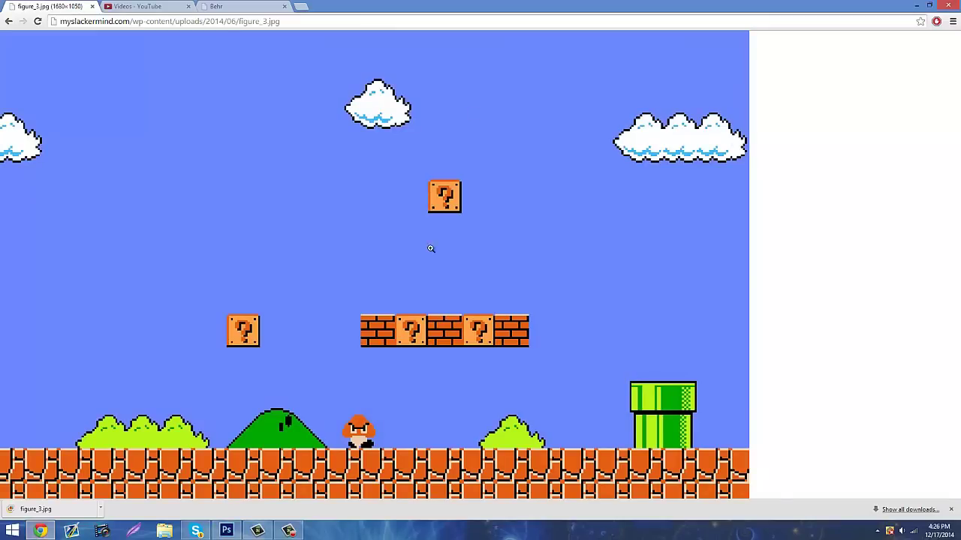
{"action": "left_click", "coordinate": [226, 531]}
{"action": "left_click", "coordinate": [28, 8]}
{"action": "left_click", "coordinate": [30, 25]}
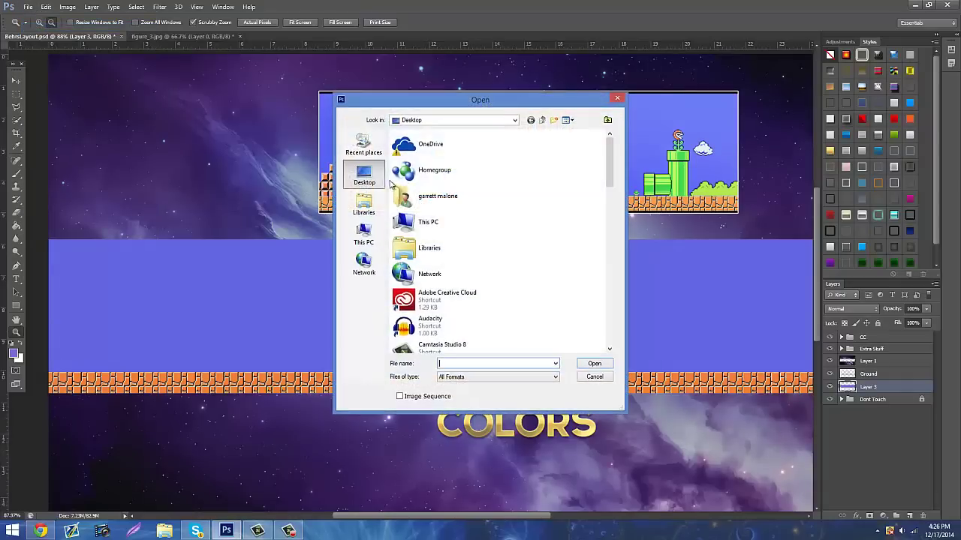
{"action": "left_click", "coordinate": [593, 377]}
Close the edited figure_3.jpg without saving its changes and reopen the original figure_3.jpg from the Desktop.
{"action": "left_click", "coordinate": [242, 36]}
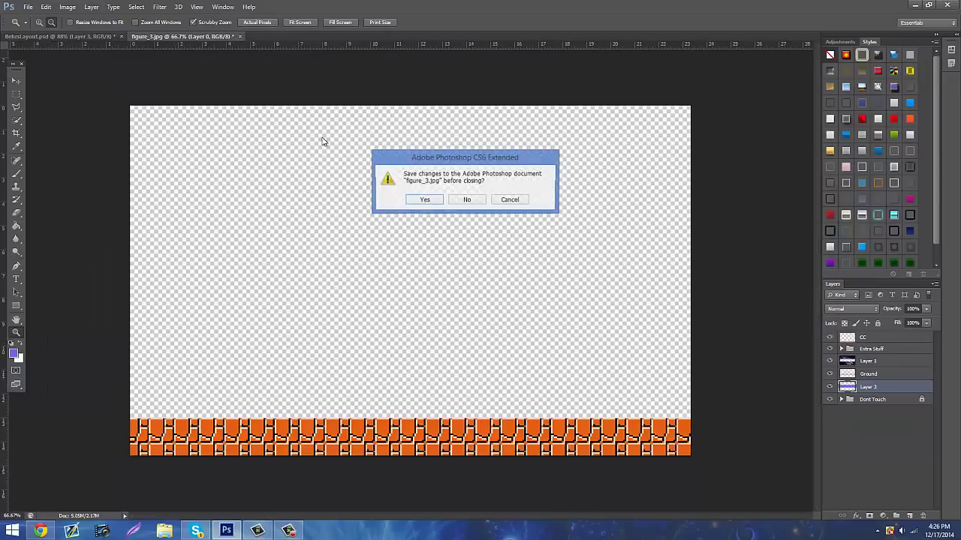
{"action": "left_click", "coordinate": [465, 199]}
{"action": "left_click", "coordinate": [27, 8]}
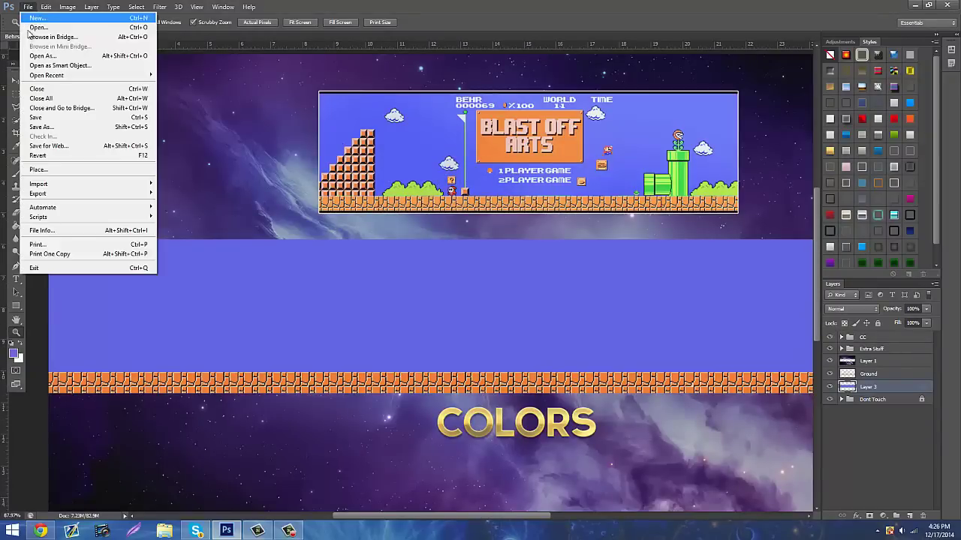
{"action": "left_click", "coordinate": [30, 26]}
{"action": "scroll", "coordinate": [488, 228], "scroll_direction": "up", "scroll_amount": 5}
{"action": "scroll", "coordinate": [488, 228], "scroll_direction": "down", "scroll_amount": 8}
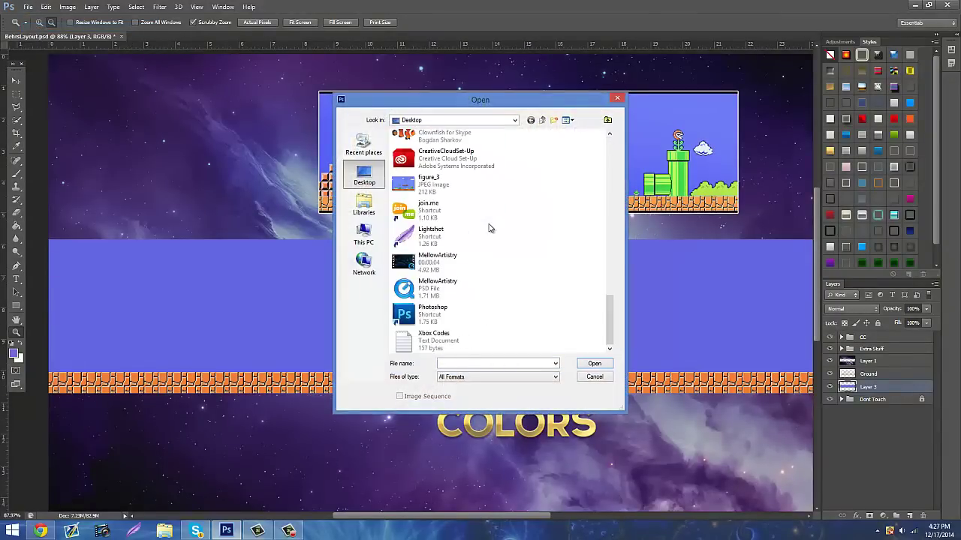
{"action": "scroll", "coordinate": [489, 229], "scroll_direction": "up", "scroll_amount": 1}
{"action": "double_click", "coordinate": [455, 259]}
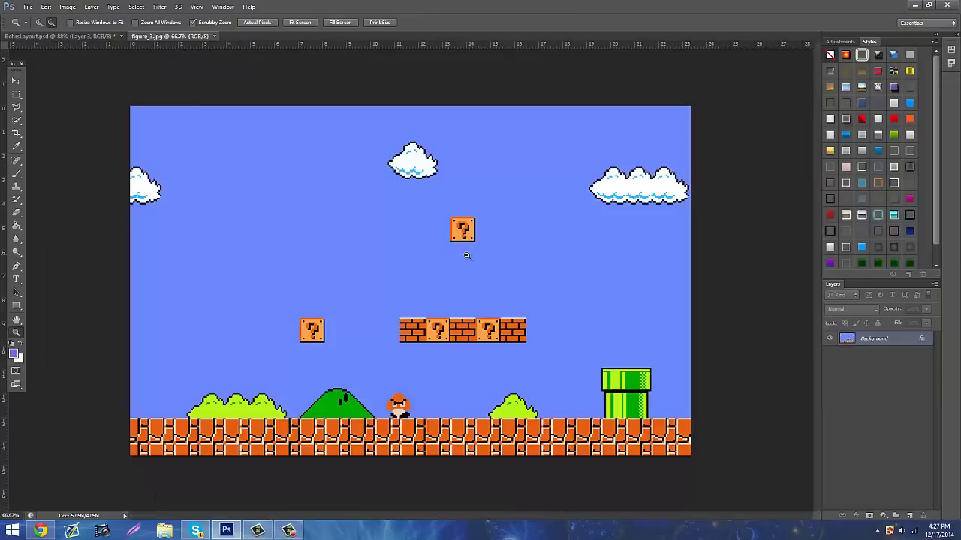
Convert the Background of figure_3.jpg into a regular layer with the default name Layer 0.
{"action": "left_click_drag", "start_coordinate": [425, 143], "coordinate": [556, 135]}
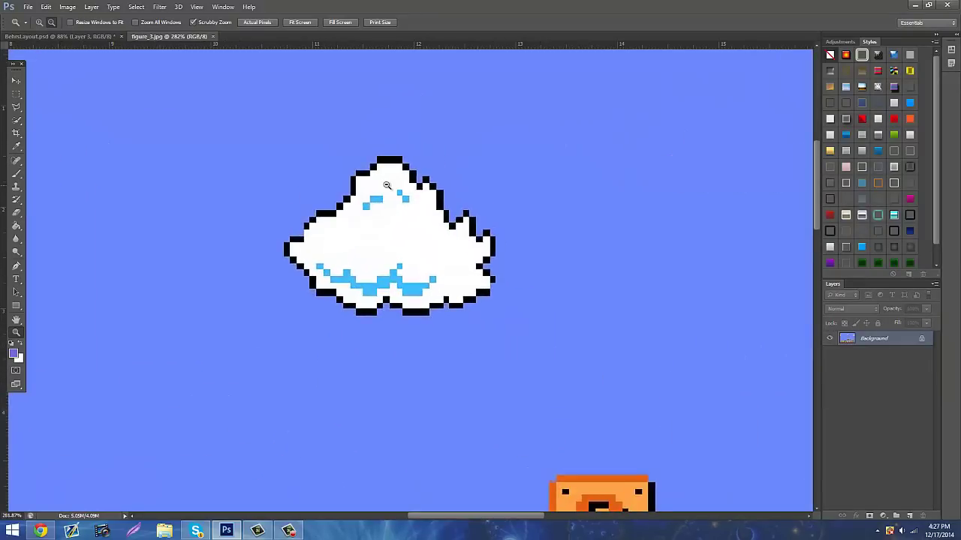
{"action": "left_click_drag", "start_coordinate": [385, 187], "coordinate": [530, 232]}
{"action": "double_click", "coordinate": [915, 343]}
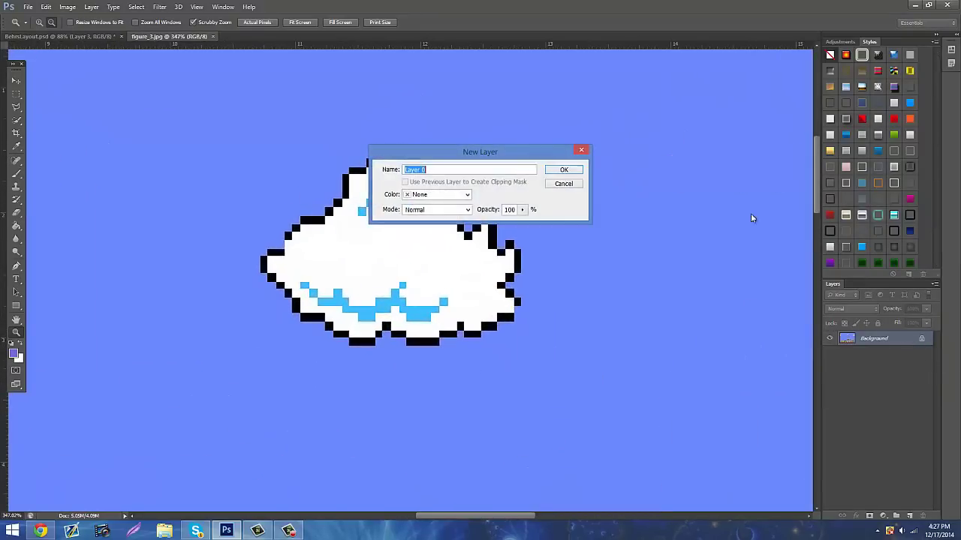
{"action": "left_click", "coordinate": [563, 171]}
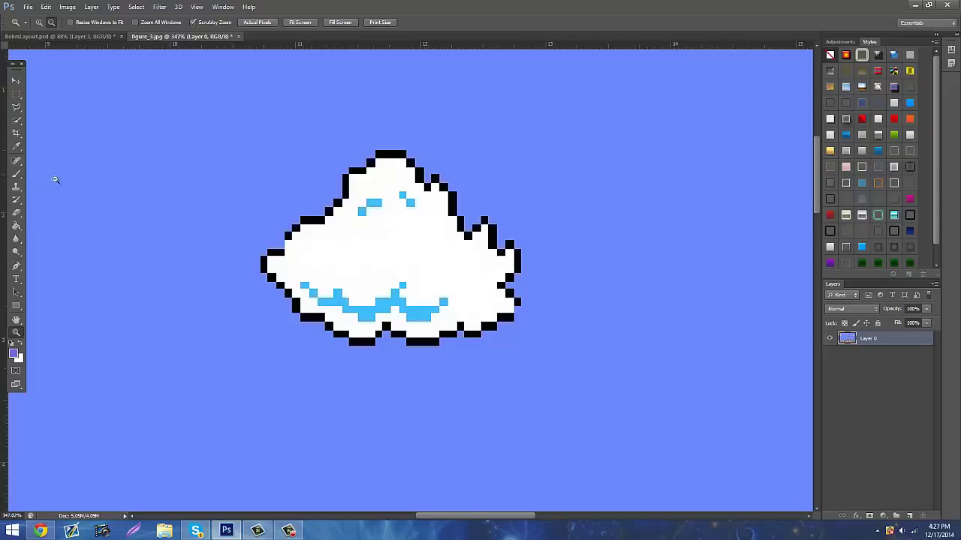
Delete large rectangular blocks of sky above, to the right of and below the small middle cloud.
{"action": "left_click", "coordinate": [16, 93]}
{"action": "left_click_drag", "start_coordinate": [240, 60], "coordinate": [644, 149]}
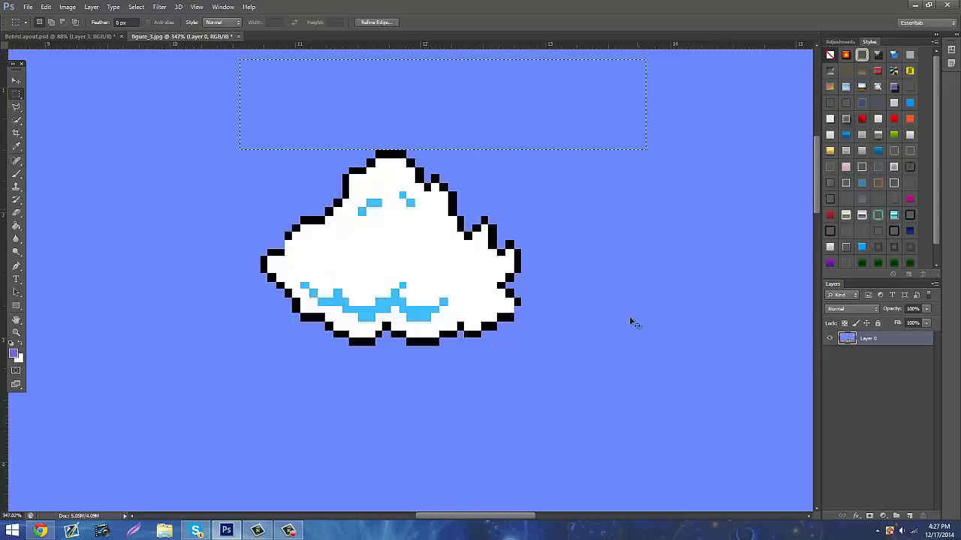
{"action": "key", "text": "Delete"}
{"action": "left_click_drag", "start_coordinate": [703, 452], "coordinate": [521, 107]}
{"action": "key", "text": "Delete"}
{"action": "left_click_drag", "start_coordinate": [625, 471], "coordinate": [33, 346]}
{"action": "key", "text": "Delete"}
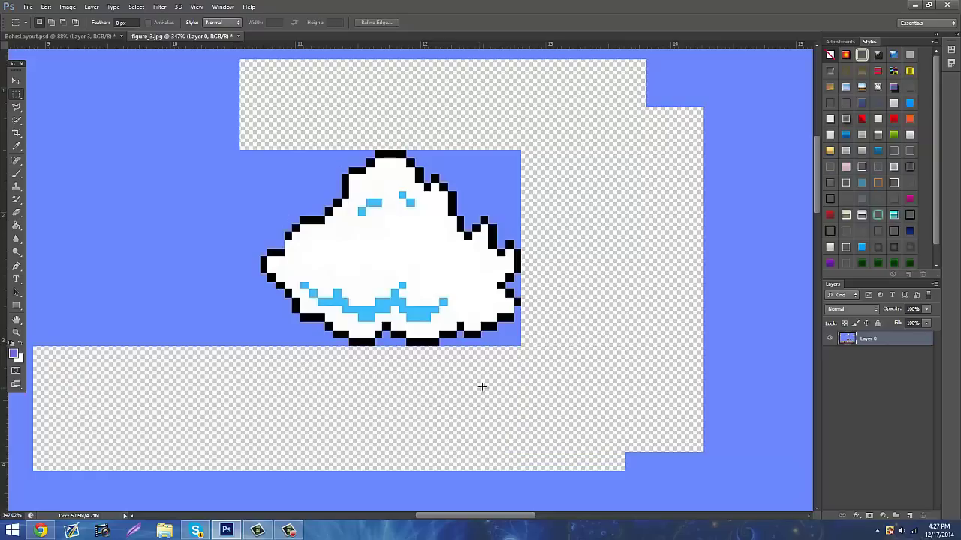
Delete the sky strip under the cloud's right end, the block at its upper right and the area along its left side.
{"action": "left_click_drag", "start_coordinate": [557, 376], "coordinate": [440, 339]}
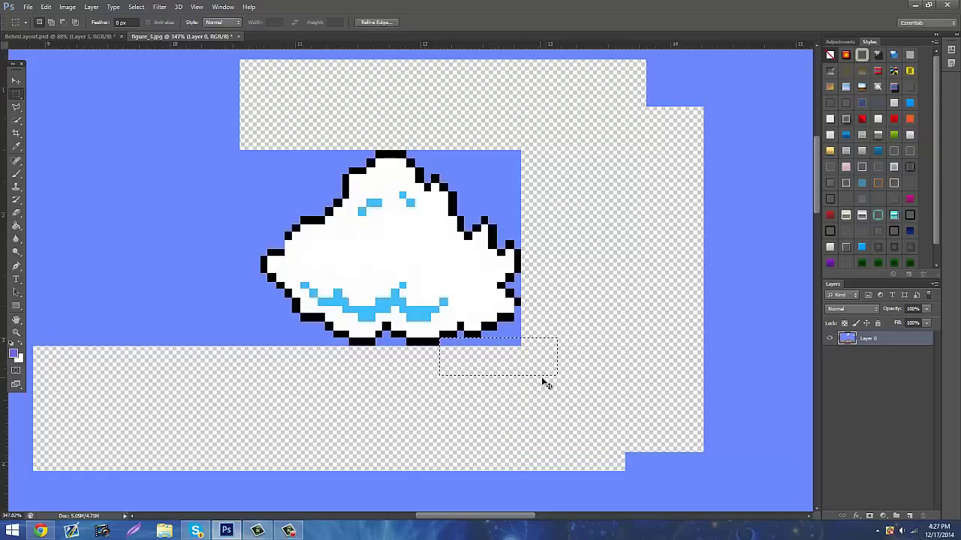
{"action": "key", "text": "Delete"}
{"action": "key", "text": "ctrl+d"}
{"action": "left_click_drag", "start_coordinate": [610, 96], "coordinate": [456, 216]}
{"action": "key", "text": "Delete"}
{"action": "key", "text": "ctrl+d"}
{"action": "left_click_drag", "start_coordinate": [107, 91], "coordinate": [262, 426]}
{"action": "key", "text": "Delete"}
{"action": "key", "text": "ctrl+d"}
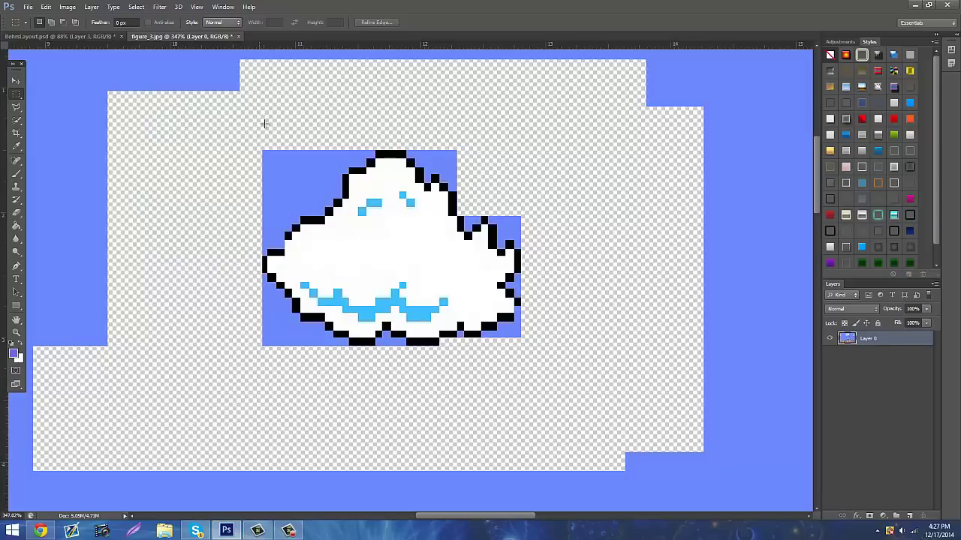
Delete smaller rectangles of sky from the cloud's upper-left, upper-right and lower-right corners.
{"action": "left_click_drag", "start_coordinate": [219, 132], "coordinate": [325, 216]}
{"action": "key", "text": "Delete"}
{"action": "key", "text": "ctrl+d"}
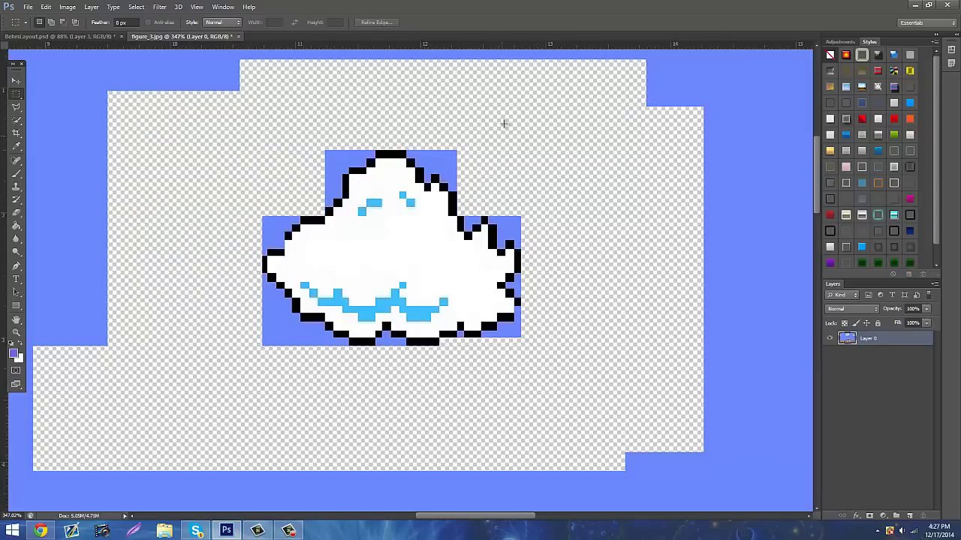
{"action": "left_click_drag", "start_coordinate": [505, 118], "coordinate": [424, 171]}
{"action": "key", "text": "Delete"}
{"action": "key", "text": "ctrl+d"}
{"action": "left_click_drag", "start_coordinate": [578, 193], "coordinate": [497, 239]}
{"action": "key", "text": "Delete"}
{"action": "key", "text": "ctrl+d"}
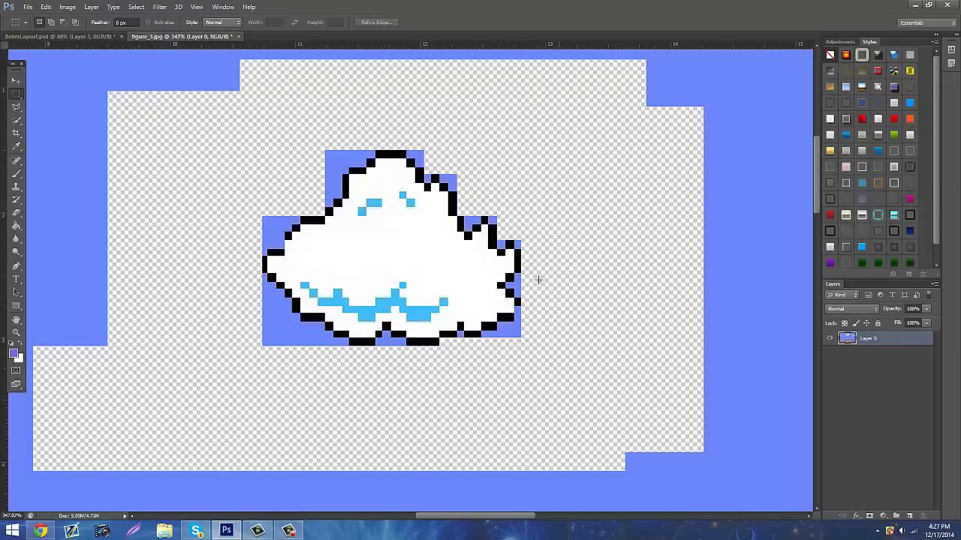
{"action": "left_click_drag", "start_coordinate": [543, 356], "coordinate": [497, 324]}
{"action": "key", "text": "Delete"}
{"action": "key", "text": "ctrl+d"}
Delete the sky pixels in the central notch of the cloud's bottom edge, following the black outline.
{"action": "left_click", "coordinate": [16, 333]}
{"action": "left_click_drag", "start_coordinate": [452, 331], "coordinate": [249, 243]}
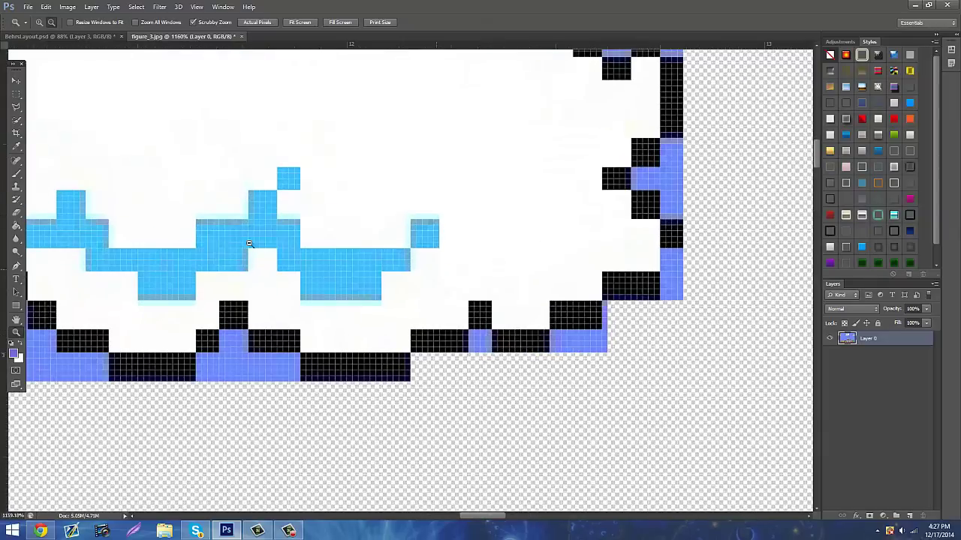
{"action": "left_click", "coordinate": [16, 93]}
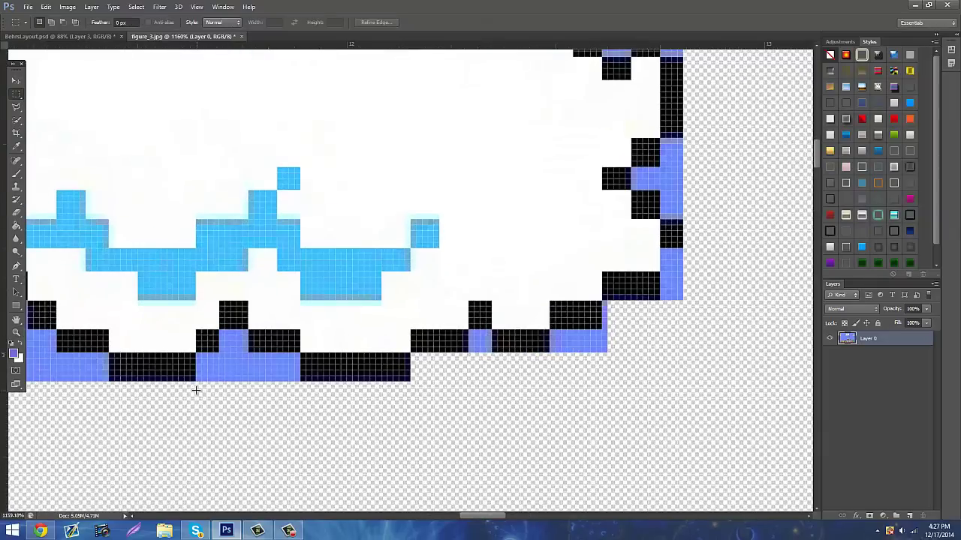
{"action": "left_click_drag", "start_coordinate": [196, 390], "coordinate": [300, 353]}
{"action": "key", "text": "Delete"}
{"action": "key", "text": "ctrl+d"}
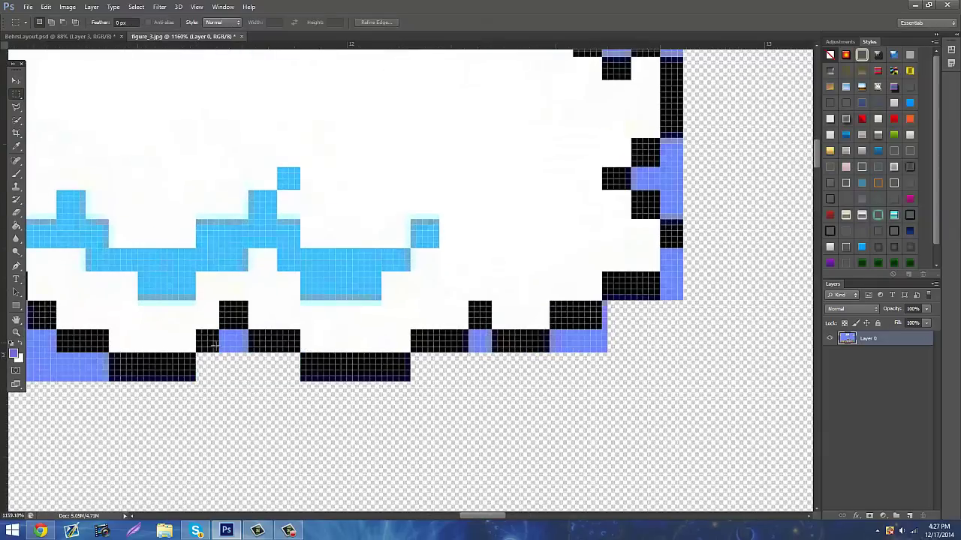
{"action": "left_click_drag", "start_coordinate": [224, 359], "coordinate": [250, 328]}
{"action": "key", "text": "Delete"}
{"action": "key", "text": "ctrl+d"}
Delete the sky from the small notch and outline steps at the right end of the cloud's bottom edge.
{"action": "left_click_drag", "start_coordinate": [473, 356], "coordinate": [508, 317]}
{"action": "key", "text": "Delete"}
{"action": "key", "text": "ctrl+d"}
{"action": "left_click_drag", "start_coordinate": [631, 387], "coordinate": [552, 328]}
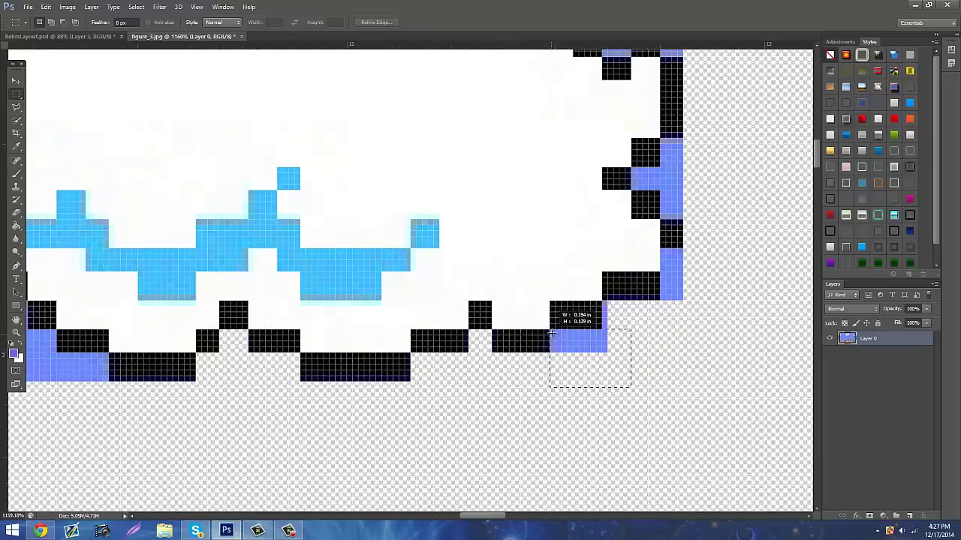
{"action": "key", "text": "Delete"}
{"action": "key", "text": "ctrl+d"}
{"action": "left_click_drag", "start_coordinate": [642, 358], "coordinate": [604, 304]}
{"action": "key", "text": "Delete"}
{"action": "key", "text": "ctrl+d"}
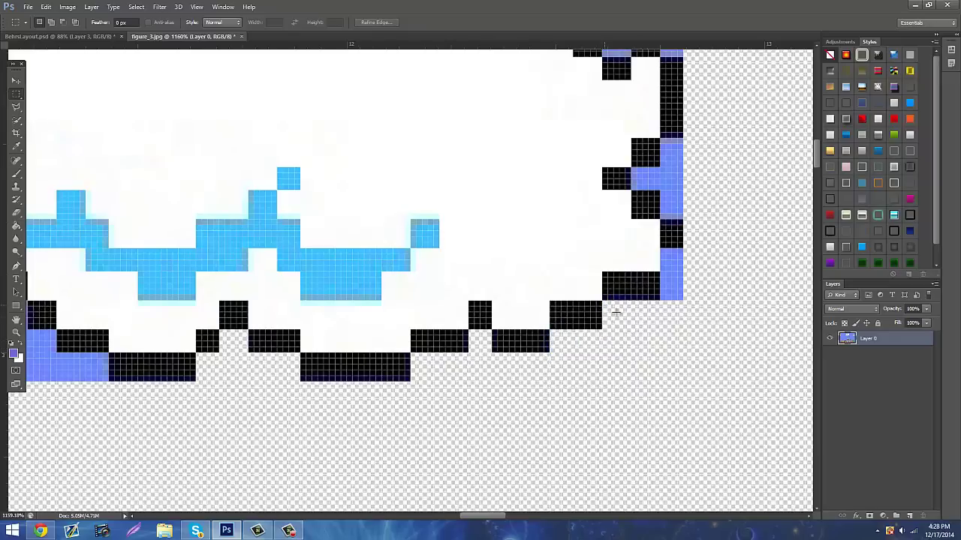
Delete the leftover sky pixels along the cloud's right edge, including the notch in its outline.
{"action": "left_click_drag", "start_coordinate": [707, 335], "coordinate": [661, 363]}
{"action": "key", "text": "Delete"}
{"action": "key", "text": "ctrl+d"}
{"action": "scroll", "coordinate": [709, 302], "scroll_direction": "up", "scroll_amount": 4}
{"action": "key", "text": "Delete"}
{"action": "key", "text": "ctrl+d"}
{"action": "left_click_drag", "start_coordinate": [665, 310], "coordinate": [632, 334]}
{"action": "key", "text": "Delete"}
{"action": "key", "text": "ctrl+d"}
Delete the sky squares on both sides of the outline peak at the cloud's far right tip.
{"action": "scroll", "coordinate": [677, 304], "scroll_direction": "up", "scroll_amount": 1}
{"action": "scroll", "coordinate": [677, 304], "scroll_direction": "up", "scroll_amount": 2}
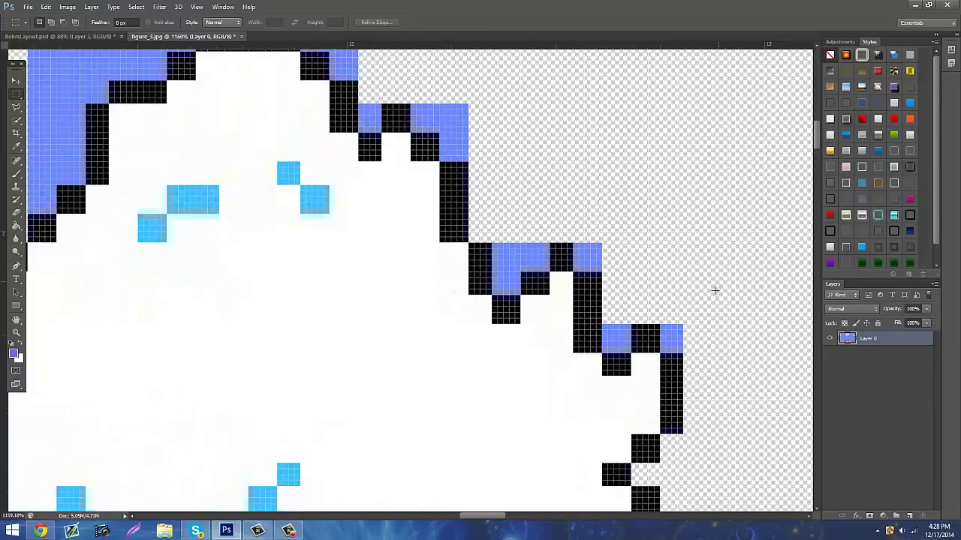
{"action": "left_click_drag", "start_coordinate": [724, 277], "coordinate": [661, 353]}
{"action": "key", "text": "Delete"}
{"action": "key", "text": "ctrl+d"}
{"action": "left_click_drag", "start_coordinate": [602, 278], "coordinate": [631, 353]}
{"action": "key", "text": "Delete"}
{"action": "key", "text": "ctrl+d"}
Delete the sky beside the cloud's right-hand spike and inside the notch to its left.
{"action": "left_click_drag", "start_coordinate": [636, 235], "coordinate": [573, 273]}
{"action": "key", "text": "Delete"}
{"action": "key", "text": "ctrl+d"}
{"action": "left_click_drag", "start_coordinate": [486, 226], "coordinate": [520, 295]}
{"action": "key", "text": "Delete"}
{"action": "key", "text": "ctrl+d"}
{"action": "left_click_drag", "start_coordinate": [510, 214], "coordinate": [549, 271]}
{"action": "scroll", "coordinate": [519, 263], "scroll_direction": "up", "scroll_amount": 1}
{"action": "key", "text": "Delete"}
{"action": "key", "text": "ctrl+d"}
Delete the sky around the small bump on the cloud's upper-right slope, including the notch beside it.
{"action": "scroll", "coordinate": [517, 258], "scroll_direction": "up", "scroll_amount": 3}
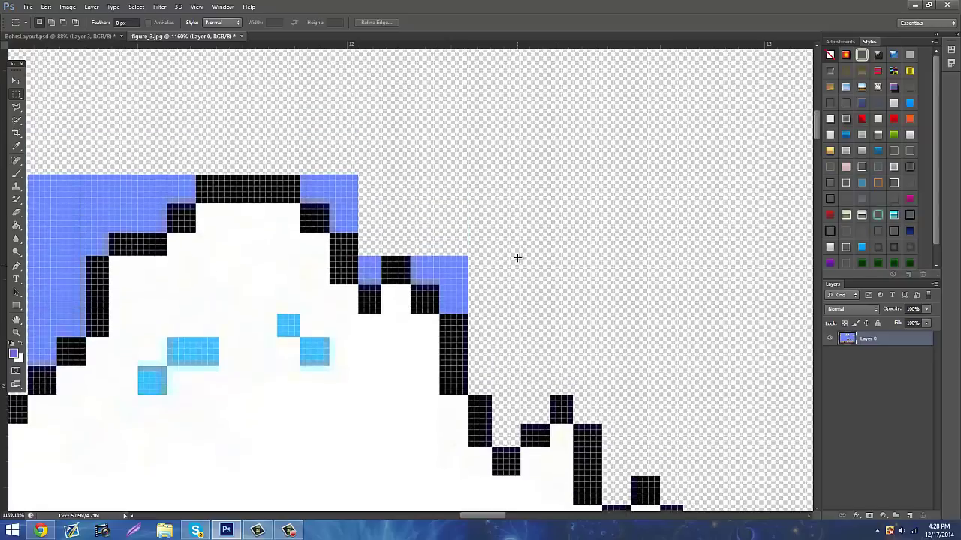
{"action": "left_click_drag", "start_coordinate": [520, 242], "coordinate": [446, 349]}
{"action": "key", "text": "Delete"}
{"action": "key", "text": "ctrl+d"}
{"action": "mouse_move", "coordinate": [504, 259]}
{"action": "left_mouse_down"}
{"action": "mouse_move", "coordinate": [439, 349]}
{"action": "mouse_move", "coordinate": [434, 296]}
{"action": "mouse_move", "coordinate": [410, 323]}
{"action": "left_mouse_up"}
{"action": "key", "text": "Delete"}
{"action": "key", "text": "ctrl+d"}
{"action": "key", "text": "Delete"}
{"action": "key", "text": "ctrl+d"}
{"action": "left_click_drag", "start_coordinate": [358, 276], "coordinate": [381, 324]}
{"action": "key", "text": "Delete"}
{"action": "key", "text": "ctrl+d"}
Delete the remaining sky squares just right of the cloud's top outline.
{"action": "mouse_move", "coordinate": [391, 191]}
{"action": "left_mouse_down"}
{"action": "mouse_move", "coordinate": [328, 263]}
{"action": "mouse_move", "coordinate": [330, 274]}
{"action": "mouse_move", "coordinate": [321, 210]}
{"action": "mouse_move", "coordinate": [300, 242]}
{"action": "left_mouse_up"}
{"action": "key", "text": "Delete"}
{"action": "key", "text": "ctrl+d"}
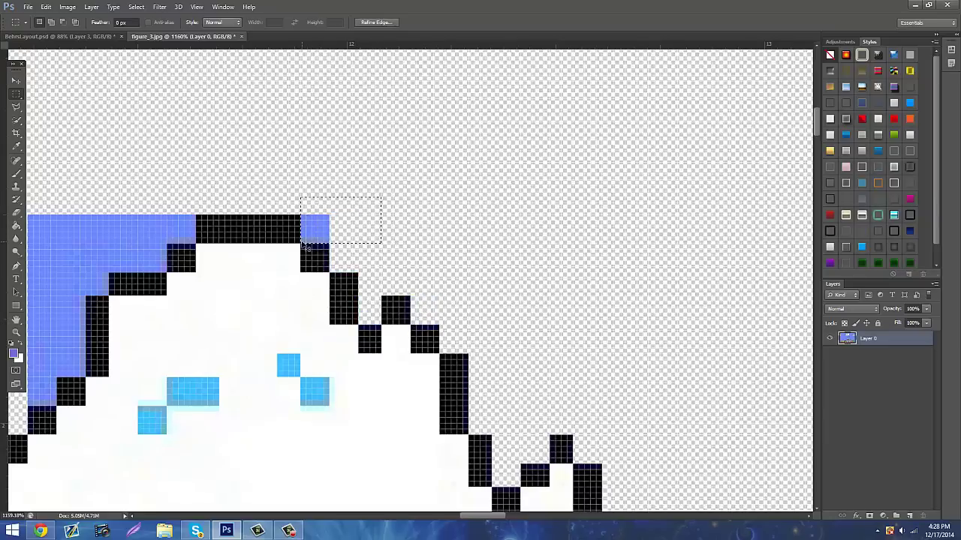
{"action": "key", "text": "Delete"}
{"action": "key", "text": "ctrl+d"}
Delete the top two rows of sky left of the cloud's peak, up to the black outline.
{"action": "scroll", "coordinate": [466, 525], "scroll_direction": "left", "scroll_amount": 5}
{"action": "scroll", "coordinate": [422, 390], "scroll_direction": "right", "scroll_amount": 3}
{"action": "scroll", "coordinate": [423, 391], "scroll_direction": "down", "scroll_amount": 1}
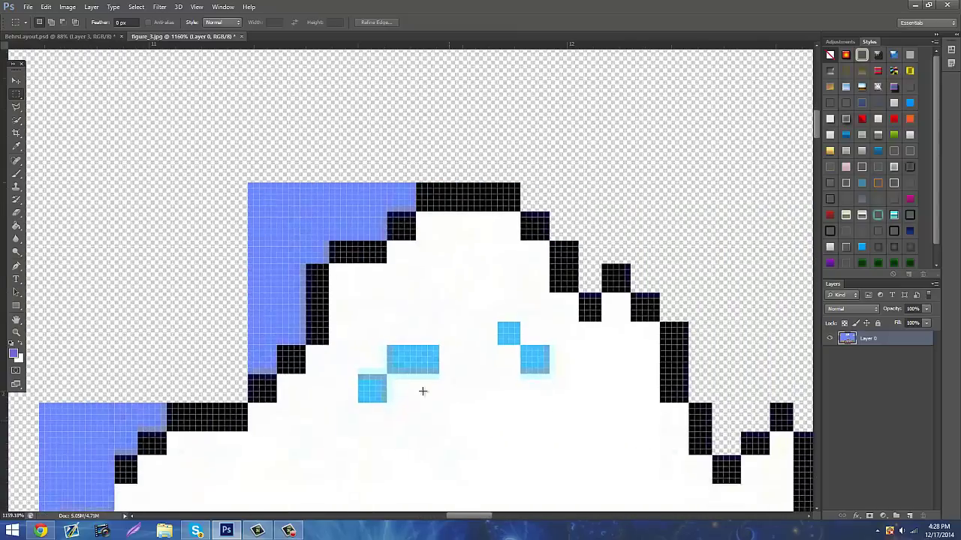
{"action": "left_click_drag", "start_coordinate": [173, 120], "coordinate": [417, 196]}
{"action": "key", "text": "Delete"}
{"action": "key", "text": "ctrl+d"}
{"action": "left_click_drag", "start_coordinate": [219, 160], "coordinate": [388, 220]}
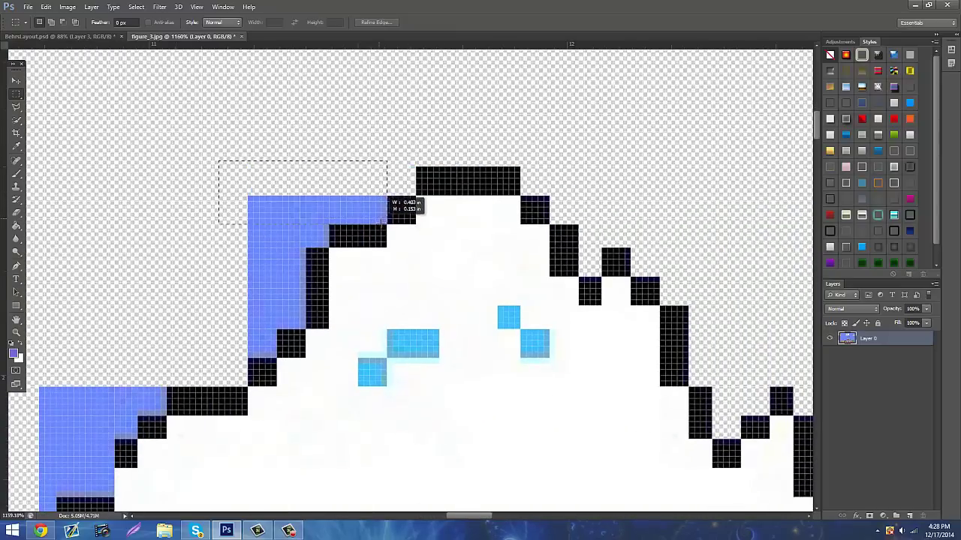
{"action": "key", "text": "Delete"}
{"action": "key", "text": "ctrl+d"}
Delete the rest of the sky steps down the left slope of the cloud's upper dome.
{"action": "left_click_drag", "start_coordinate": [201, 172], "coordinate": [327, 242]}
{"action": "key", "text": "Delete"}
{"action": "key", "text": "ctrl+d"}
{"action": "left_click_drag", "start_coordinate": [213, 219], "coordinate": [306, 322]}
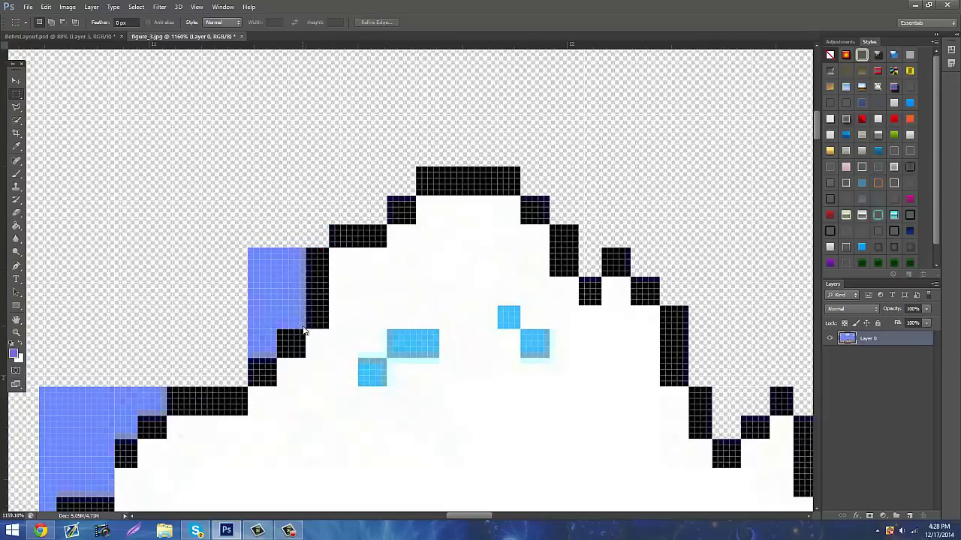
{"action": "key", "text": "Delete"}
{"action": "key", "text": "ctrl+d"}
{"action": "left_click_drag", "start_coordinate": [201, 294], "coordinate": [279, 361]}
{"action": "key", "text": "Delete"}
{"action": "key", "text": "ctrl+d"}
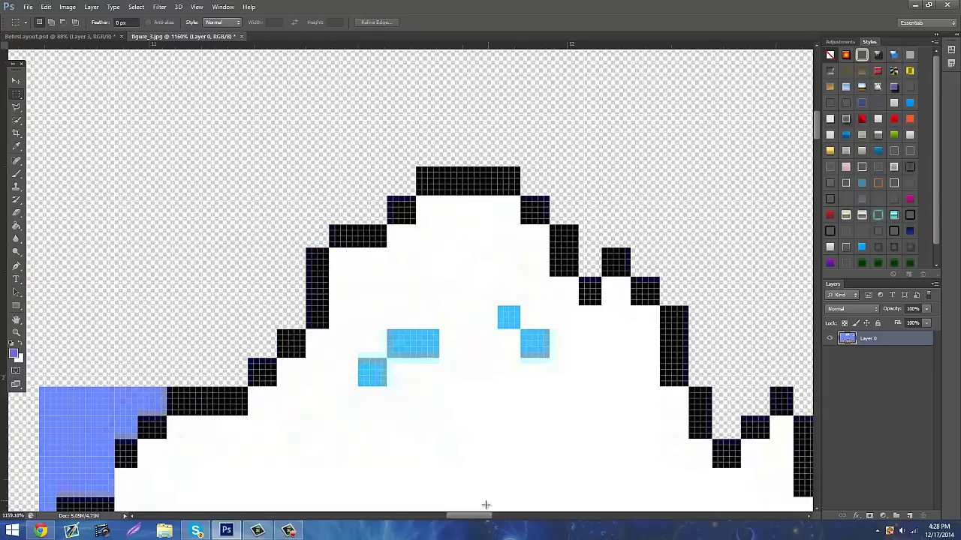
Delete the sky along the cloud's left shoulder and above its left tip.
{"action": "scroll", "coordinate": [485, 506], "scroll_direction": "left", "scroll_amount": 10}
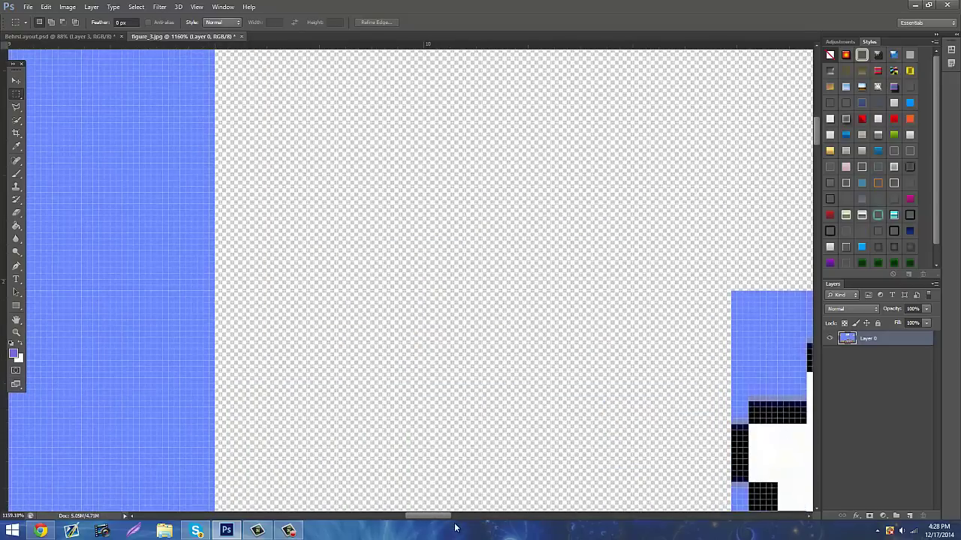
{"action": "scroll", "coordinate": [397, 358], "scroll_direction": "right", "scroll_amount": 10}
{"action": "left_click_drag", "start_coordinate": [84, 186], "coordinate": [212, 249]}
{"action": "key", "text": "Delete"}
{"action": "key", "text": "ctrl+d"}
{"action": "left_click_drag", "start_coordinate": [60, 221], "coordinate": [159, 335]}
{"action": "key", "text": "Delete"}
{"action": "key", "text": "ctrl+d"}
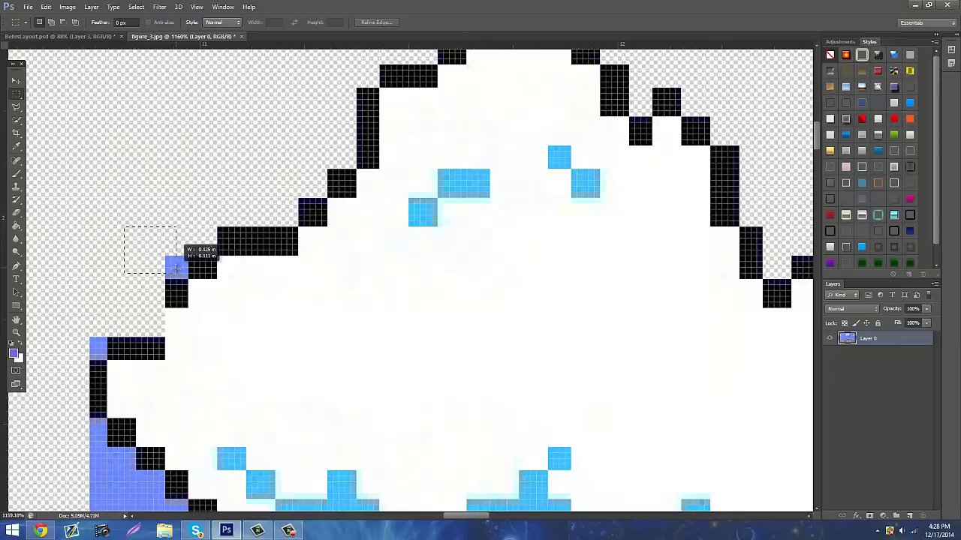
{"action": "left_click_drag", "start_coordinate": [175, 270], "coordinate": [188, 278]}
{"action": "left_click_drag", "start_coordinate": [77, 281], "coordinate": [109, 363]}
{"action": "key", "text": "Delete"}
{"action": "key", "text": "ctrl+d"}
Delete the two outermost columns of sky below the cloud's left tip.
{"action": "scroll", "coordinate": [145, 276], "scroll_direction": "down", "scroll_amount": 3}
{"action": "scroll", "coordinate": [145, 276], "scroll_direction": "down", "scroll_amount": 3}
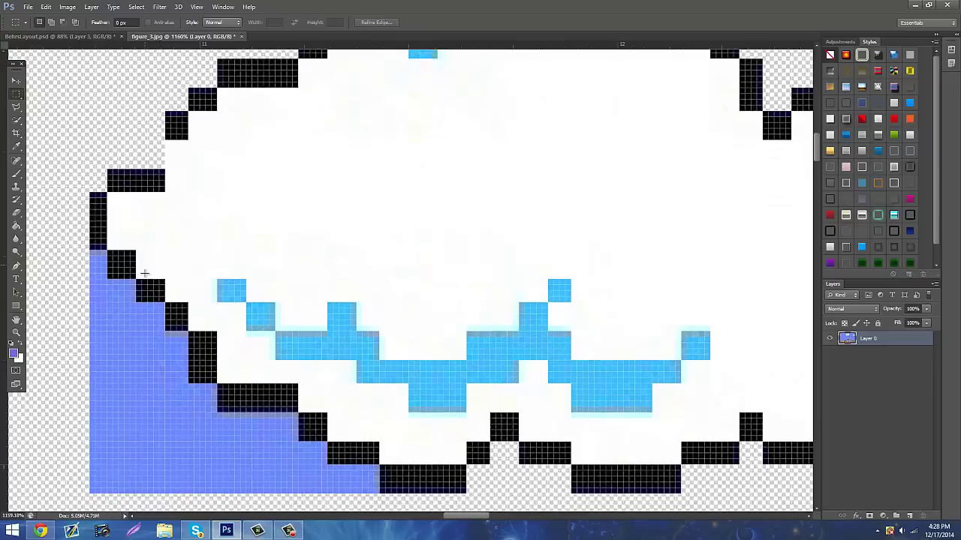
{"action": "left_click_drag", "start_coordinate": [85, 211], "coordinate": [104, 490]}
{"action": "key", "text": "Delete"}
{"action": "key", "text": "ctrl+d"}
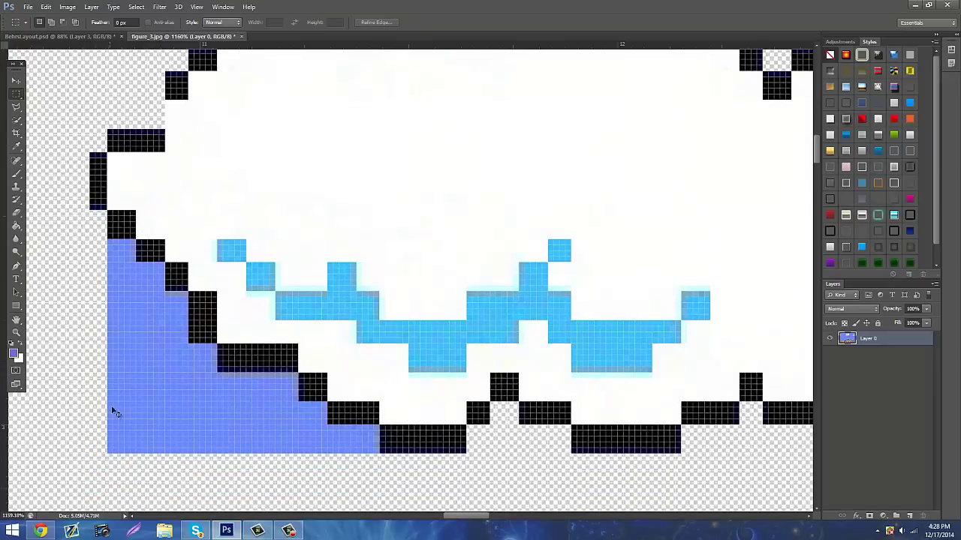
{"action": "left_click_drag", "start_coordinate": [110, 254], "coordinate": [136, 478]}
{"action": "key", "text": "Delete"}
{"action": "key", "text": "ctrl+d"}
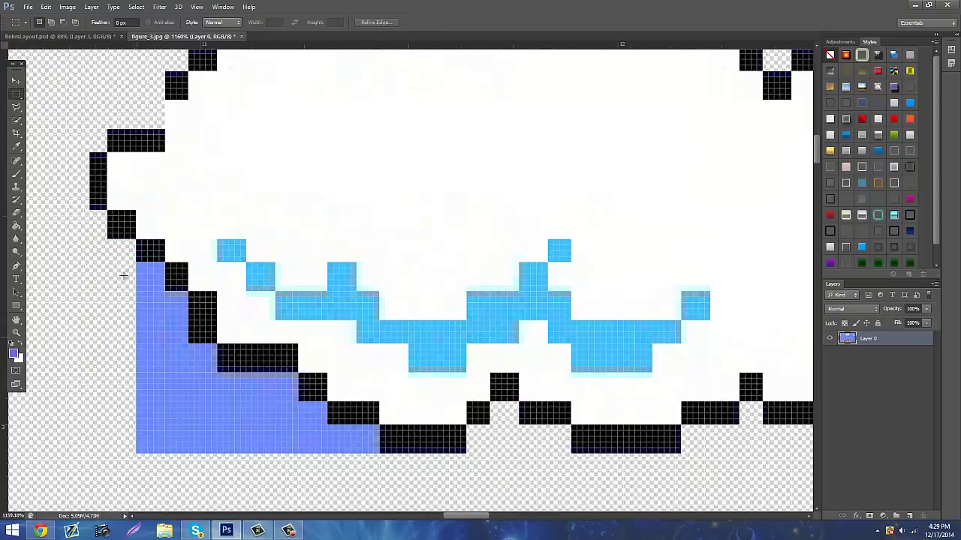
Delete the next three columns of sky under the stepped outline of the cloud's lower-left side.
{"action": "left_click_drag", "start_coordinate": [130, 265], "coordinate": [162, 474]}
{"action": "key", "text": "Delete"}
{"action": "key", "text": "ctrl+d"}
{"action": "left_click_drag", "start_coordinate": [162, 292], "coordinate": [185, 476]}
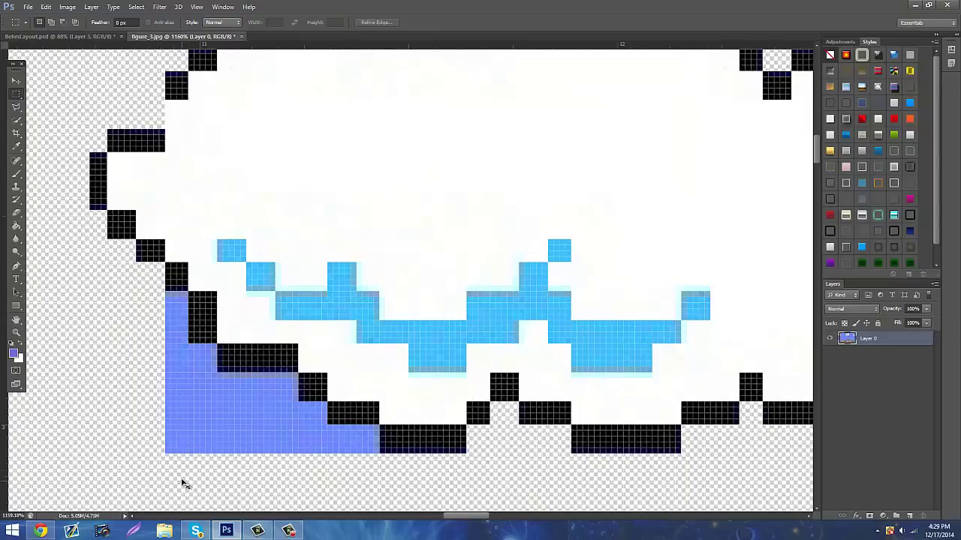
{"action": "key", "text": "Delete"}
{"action": "key", "text": "ctrl+d"}
{"action": "left_click_drag", "start_coordinate": [188, 351], "coordinate": [214, 489]}
{"action": "key", "text": "Delete"}
{"action": "key", "text": "ctrl+d"}
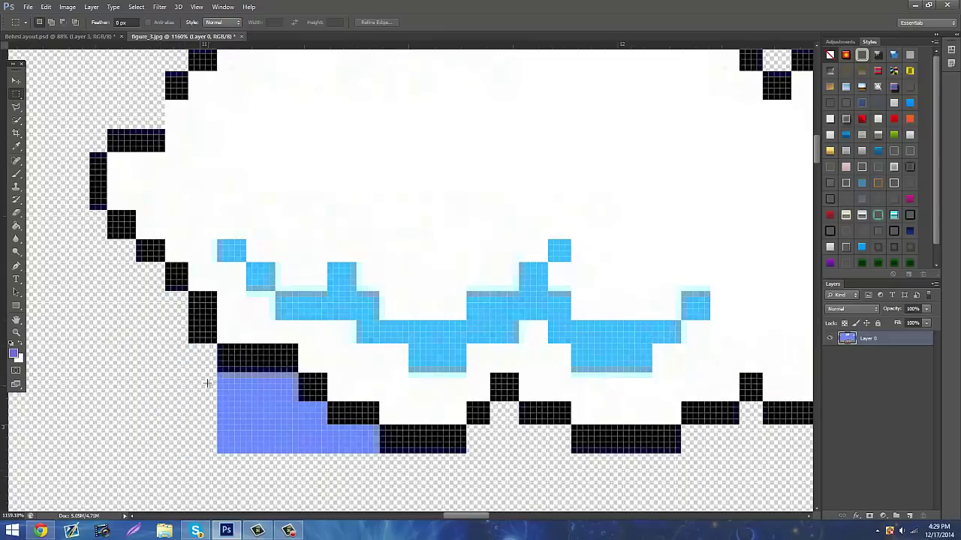
Delete the last sky blocks under the cloud's lower-left outline, up to its bottom edge.
{"action": "left_click_drag", "start_coordinate": [301, 421], "coordinate": [298, 459]}
{"action": "key", "text": "Delete"}
{"action": "key", "text": "ctrl+d"}
{"action": "left_click_drag", "start_coordinate": [292, 402], "coordinate": [368, 456]}
{"action": "key", "text": "Delete"}
{"action": "key", "text": "ctrl+d"}
{"action": "left_click_drag", "start_coordinate": [299, 476], "coordinate": [379, 425]}
{"action": "key", "text": "Delete"}
{"action": "key", "text": "ctrl+d"}
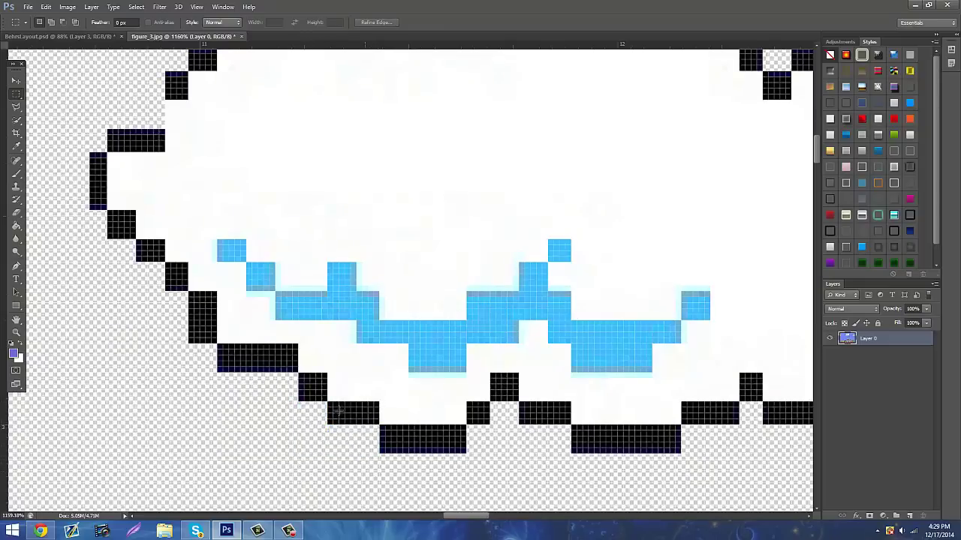
Select the whole cut-out cloud with a rectangular marquee and copy it onto its own layer.
{"action": "left_click", "coordinate": [16, 333]}
{"action": "left_click_drag", "start_coordinate": [511, 343], "coordinate": [461, 353]}
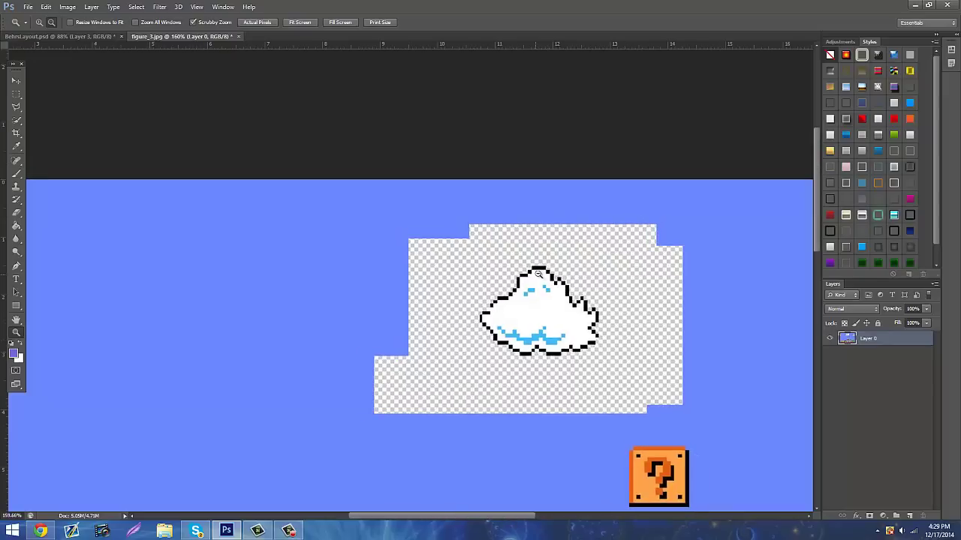
{"action": "left_click", "coordinate": [579, 308]}
{"action": "left_click", "coordinate": [16, 94]}
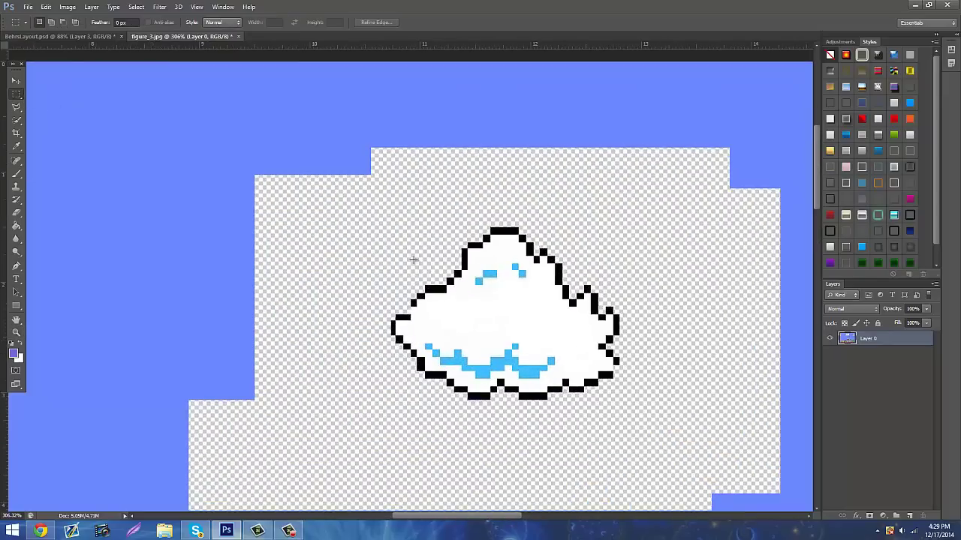
{"action": "left_click_drag", "start_coordinate": [361, 220], "coordinate": [662, 432]}
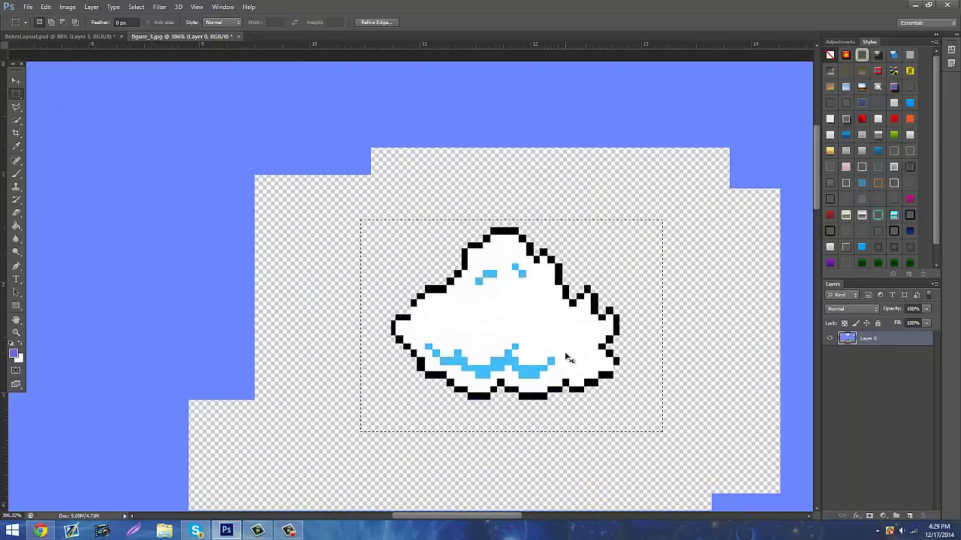
{"action": "key", "text": "ctrl+j"}
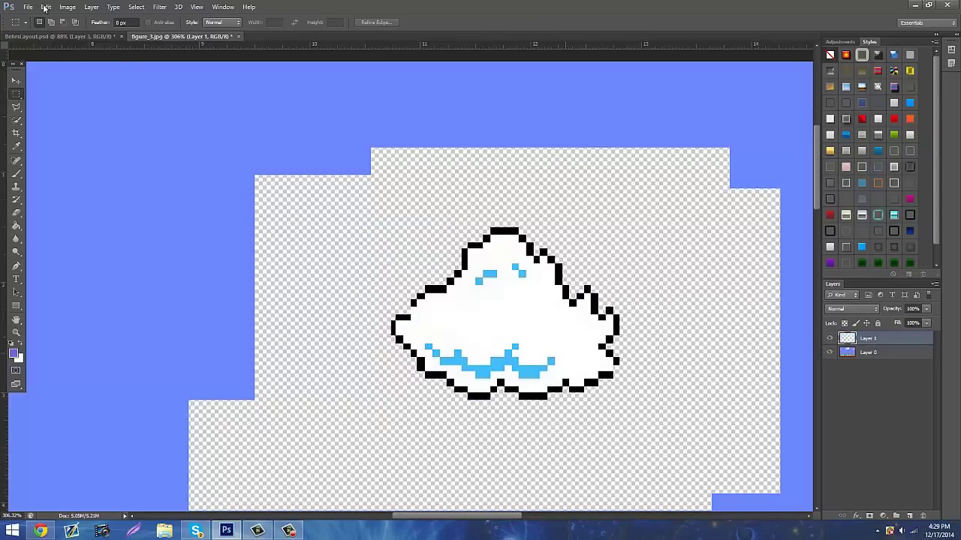
Move the cloud into the BehrsLayout.psd banner and scale it down to about 52%.
{"action": "left_click", "coordinate": [17, 80]}
{"action": "left_click_drag", "start_coordinate": [285, 208], "coordinate": [256, 271]}
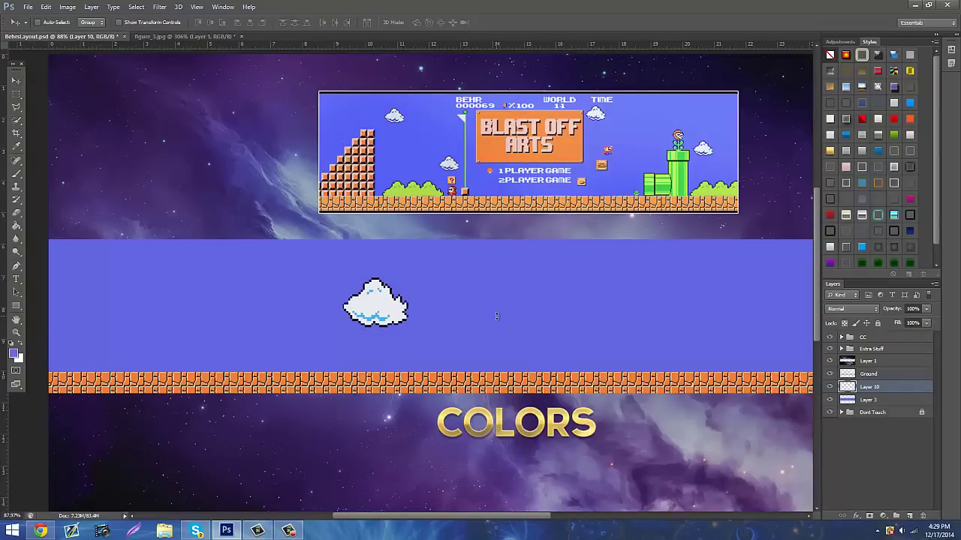
{"action": "key", "text": "ctrl+t"}
{"action": "left_click_drag", "start_coordinate": [409, 279], "coordinate": [380, 304]}
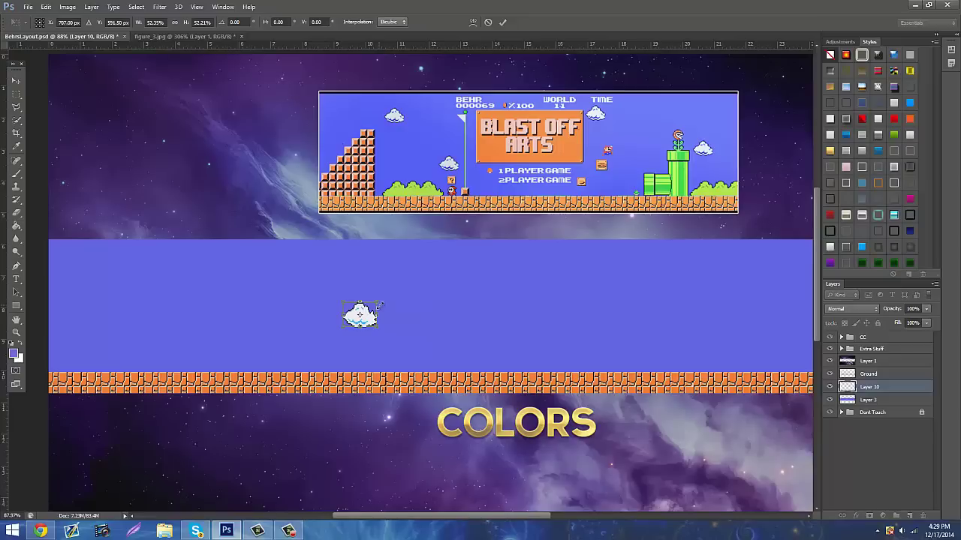
{"action": "left_click", "coordinate": [18, 81]}
{"action": "left_click", "coordinate": [422, 197]}
Duplicate the small cloud three times and spread the copies across the banner's sky at different heights.
{"action": "left_click_drag", "start_coordinate": [390, 285], "coordinate": [746, 262]}
{"action": "left_click_drag", "start_coordinate": [472, 351], "coordinate": [555, 333]}
{"action": "key", "text": "ctrl+j"}
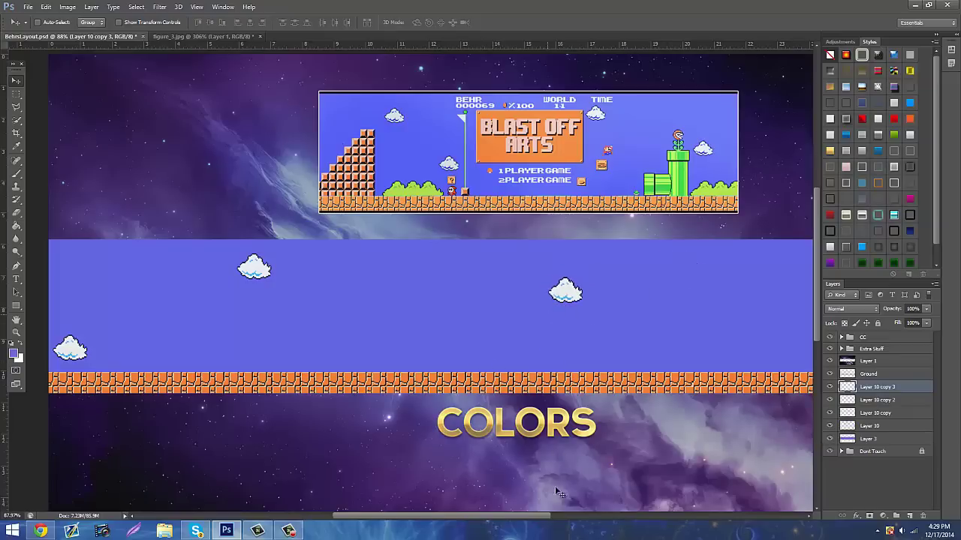
{"action": "left_click_drag", "start_coordinate": [524, 520], "coordinate": [585, 520]}
{"action": "left_click_drag", "start_coordinate": [364, 304], "coordinate": [749, 290]}
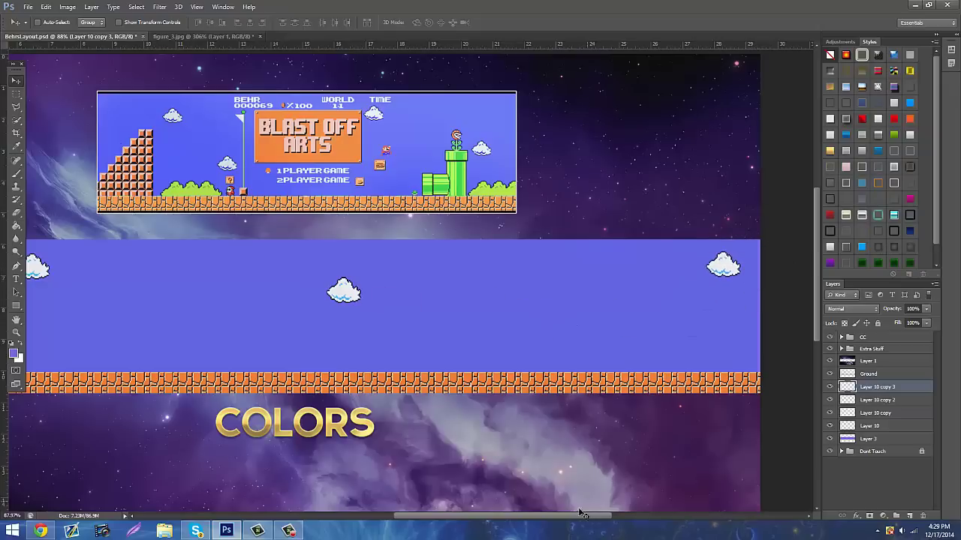
{"action": "left_click_drag", "start_coordinate": [583, 514], "coordinate": [626, 519]}
In figure_3.jpg, delete a strip of sky from Layer 0 just above the three-humped cloud.
{"action": "left_click", "coordinate": [225, 37]}
{"action": "scroll", "coordinate": [616, 358], "scroll_direction": "down", "scroll_amount": 3}
{"action": "scroll", "coordinate": [543, 370], "scroll_direction": "down", "scroll_amount": 3}
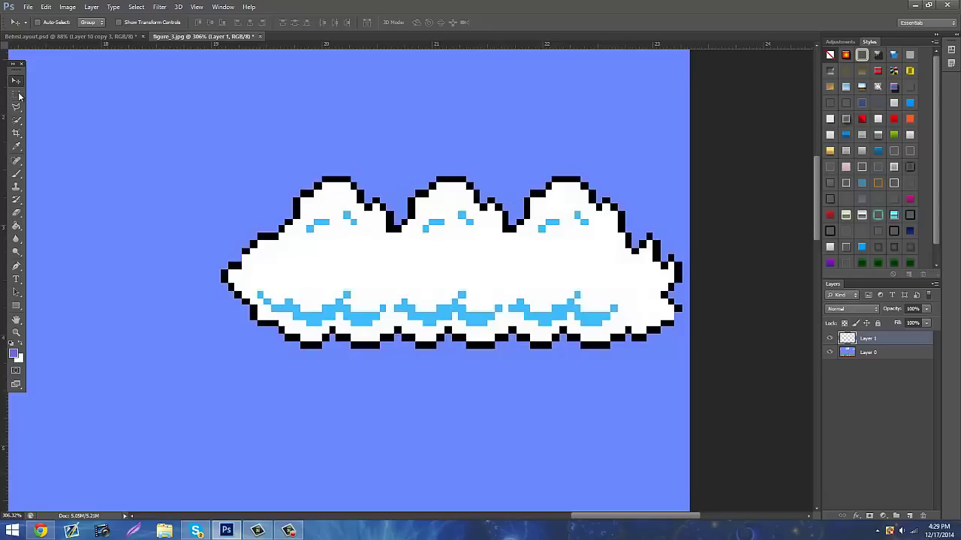
{"action": "left_click", "coordinate": [18, 94]}
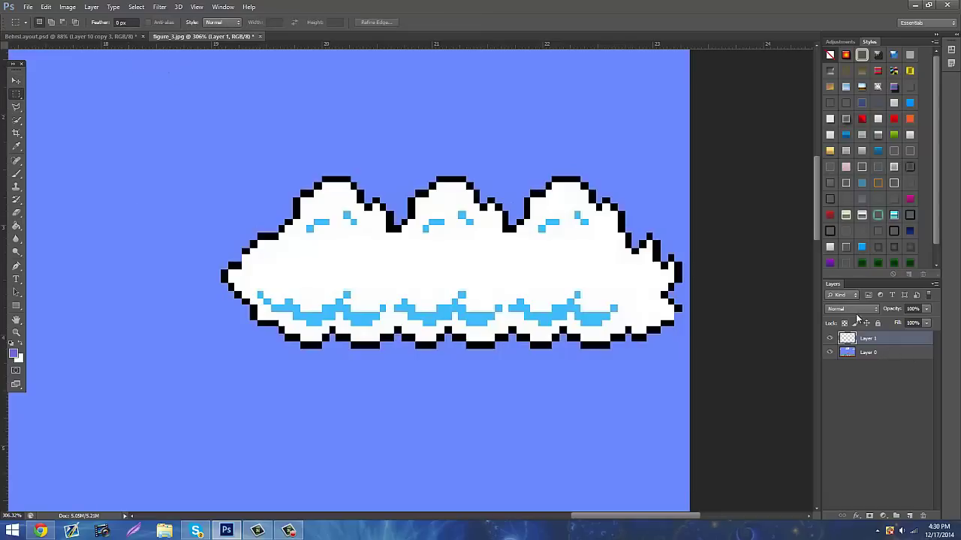
{"action": "left_click", "coordinate": [867, 352]}
{"action": "left_click_drag", "start_coordinate": [89, 133], "coordinate": [71, 179]}
{"action": "key", "text": "Delete"}
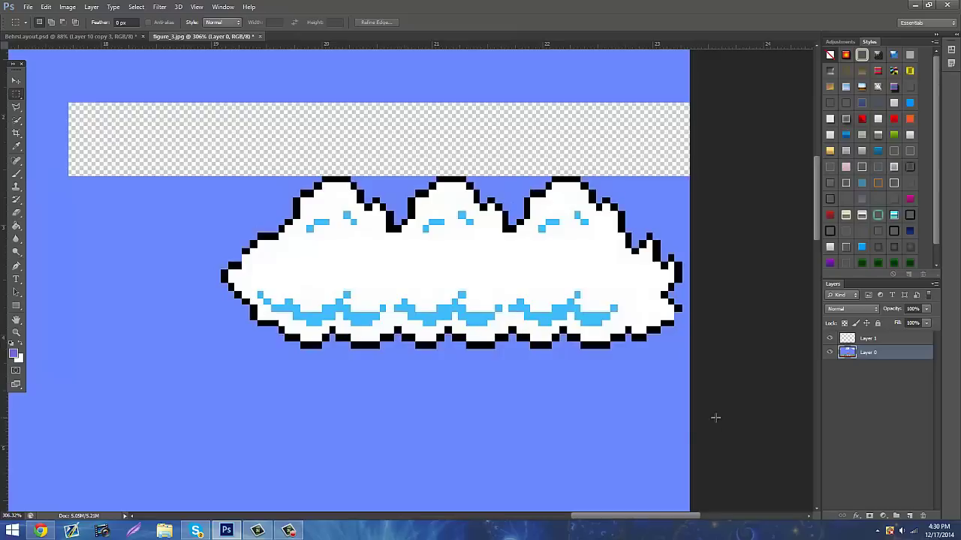
Delete a strip of sky below the three-humped cloud and the block of sky beside its left tip.
{"action": "left_click_drag", "start_coordinate": [715, 418], "coordinate": [98, 349]}
{"action": "key", "text": "Delete"}
{"action": "left_click_drag", "start_coordinate": [88, 137], "coordinate": [218, 402]}
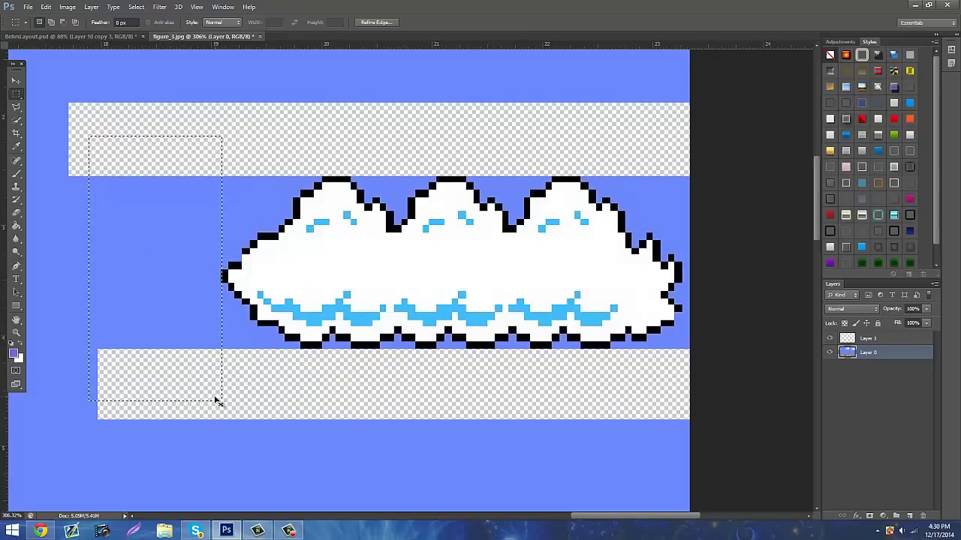
{"action": "key", "text": "Delete"}
{"action": "key", "text": "ctrl+d"}
Cut away the sky under the lowest steps of the cloud's lower-left outline with a Polygonal Lasso selection.
{"action": "left_click", "coordinate": [15, 332]}
{"action": "left_click_drag", "start_coordinate": [213, 306], "coordinate": [321, 280]}
{"action": "scroll", "coordinate": [321, 281], "scroll_direction": "down", "scroll_amount": 2}
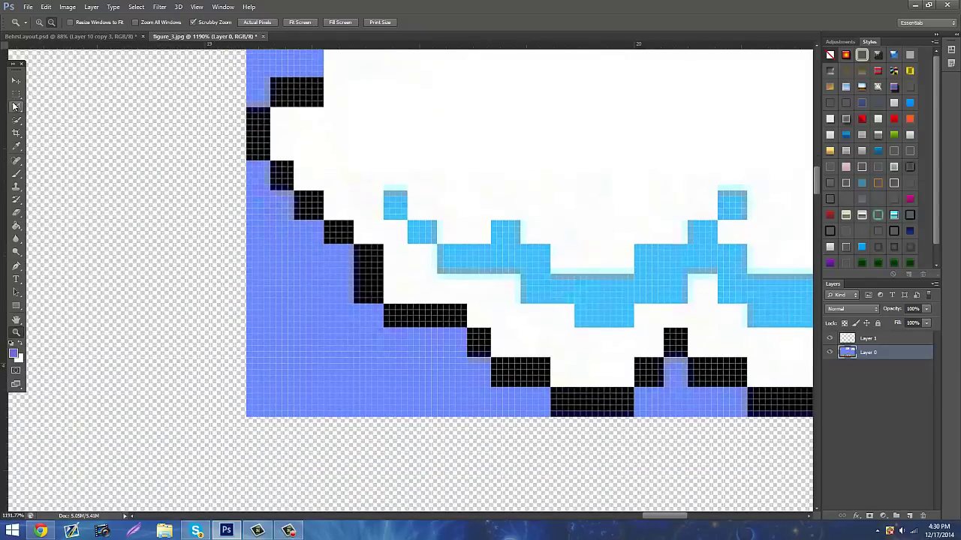
{"action": "left_click", "coordinate": [15, 107]}
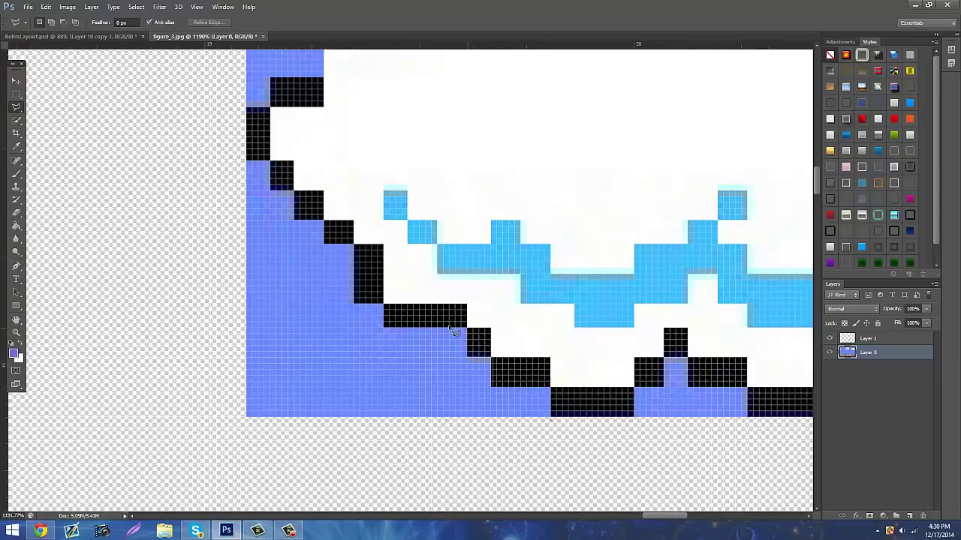
{"action": "double_click", "coordinate": [417, 434]}
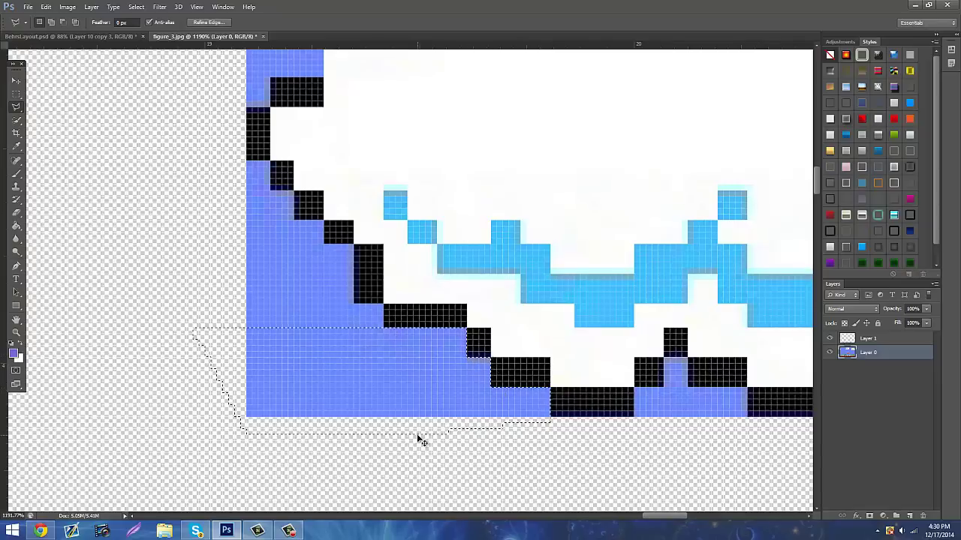
{"action": "key", "text": "Delete"}
{"action": "key", "text": "ctrl+d"}
Delete the two outermost columns of sky below the three-humped cloud's left tip.
{"action": "left_click", "coordinate": [15, 94]}
{"action": "scroll", "coordinate": [252, 364], "scroll_direction": "up", "scroll_amount": 2}
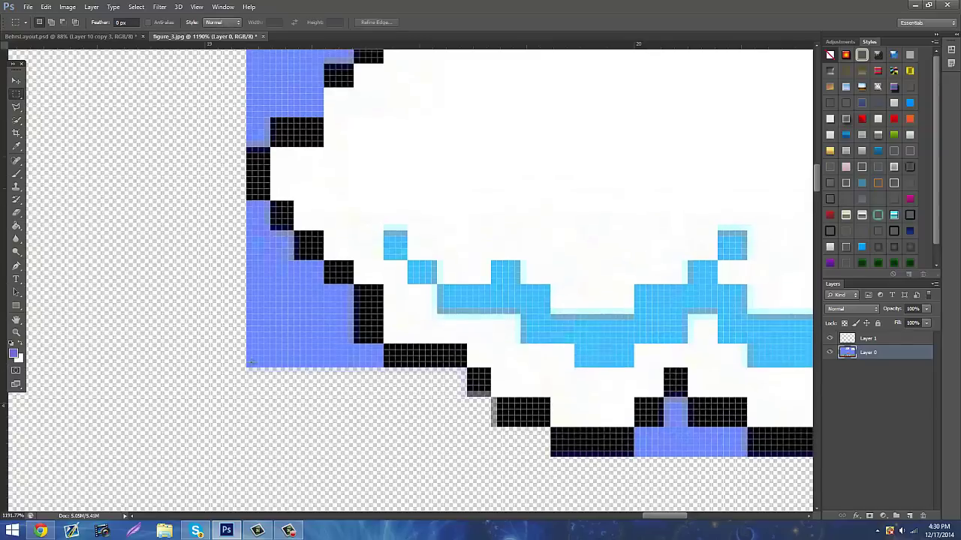
{"action": "left_click_drag", "start_coordinate": [225, 209], "coordinate": [269, 450]}
{"action": "key", "text": "Delete"}
{"action": "key", "text": "ctrl+d"}
{"action": "left_click_drag", "start_coordinate": [187, 344], "coordinate": [271, 203]}
{"action": "key", "text": "ctrl+x"}
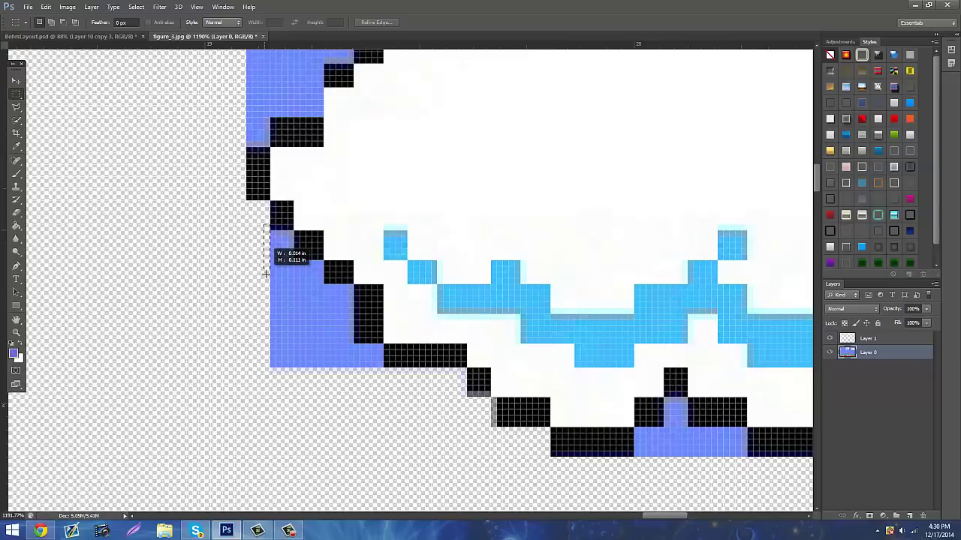
{"action": "left_click_drag", "start_coordinate": [266, 274], "coordinate": [293, 371]}
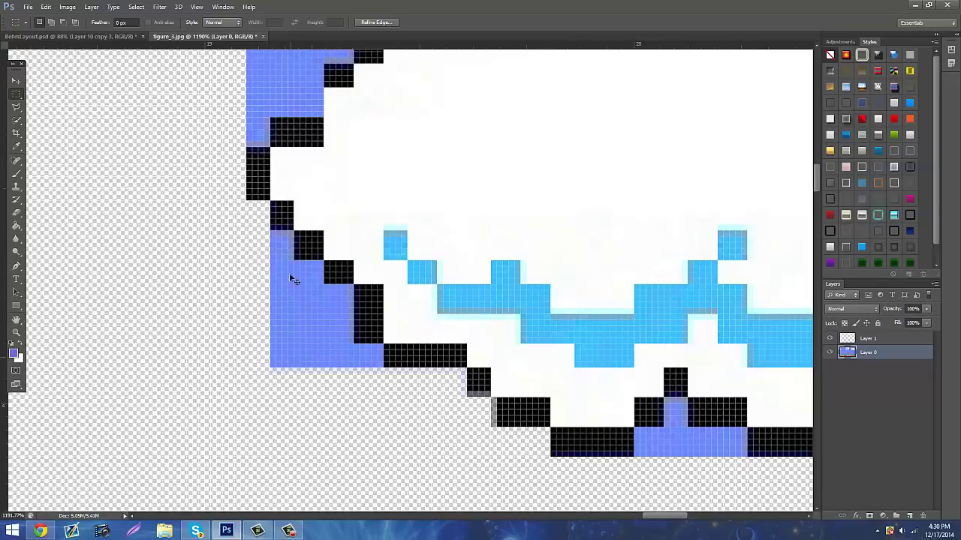
{"action": "key", "text": "Delete"}
{"action": "key", "text": "ctrl+d"}
Delete the remaining columns of sky under the stepped lower-left outline of the three-humped cloud.
{"action": "left_click_drag", "start_coordinate": [310, 319], "coordinate": [344, 377]}
{"action": "key", "text": "Delete"}
{"action": "key", "text": "ctrl+d"}
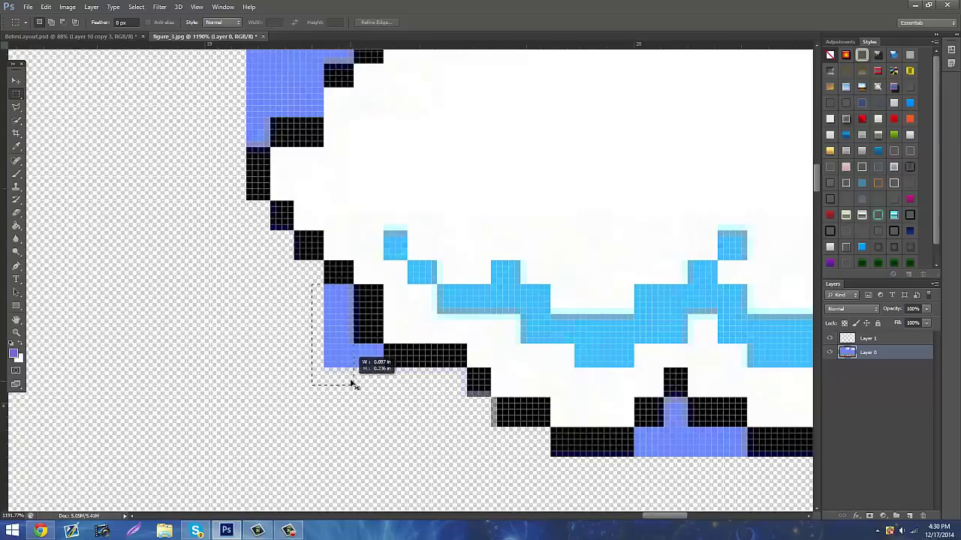
{"action": "key", "text": "Delete"}
{"action": "key", "text": "ctrl+d"}
{"action": "left_click_drag", "start_coordinate": [341, 338], "coordinate": [378, 385]}
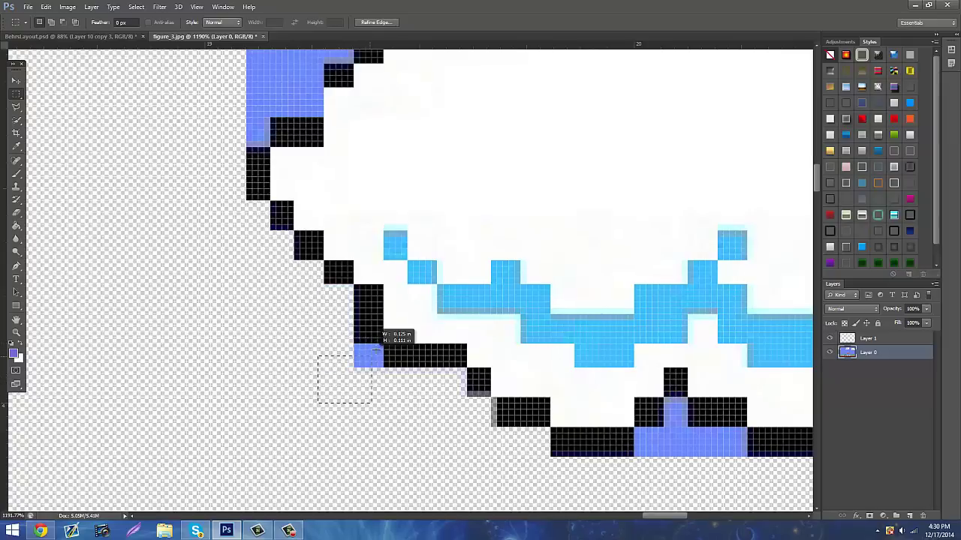
{"action": "left_click_drag", "start_coordinate": [376, 349], "coordinate": [382, 343]}
{"action": "key", "text": "Delete"}
{"action": "key", "text": "ctrl+d"}
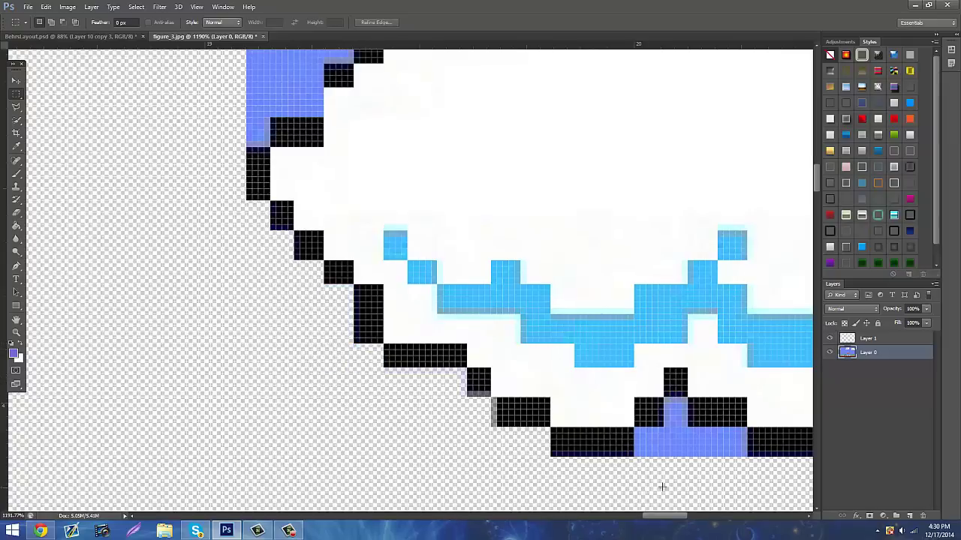
Delete the sky inside the first notch of the cloud's bottom edge, including the small block at its peak.
{"action": "left_click_drag", "start_coordinate": [644, 455], "coordinate": [748, 427]}
{"action": "key", "text": "Delete"}
{"action": "key", "text": "ctrl+d"}
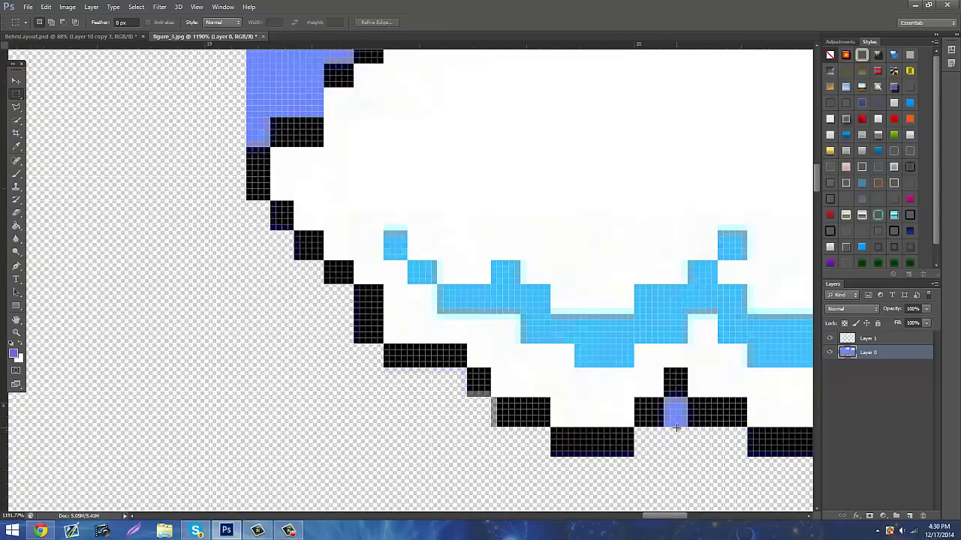
{"action": "left_click_drag", "start_coordinate": [665, 429], "coordinate": [689, 396]}
{"action": "key", "text": "Delete"}
{"action": "key", "text": "ctrl+d"}
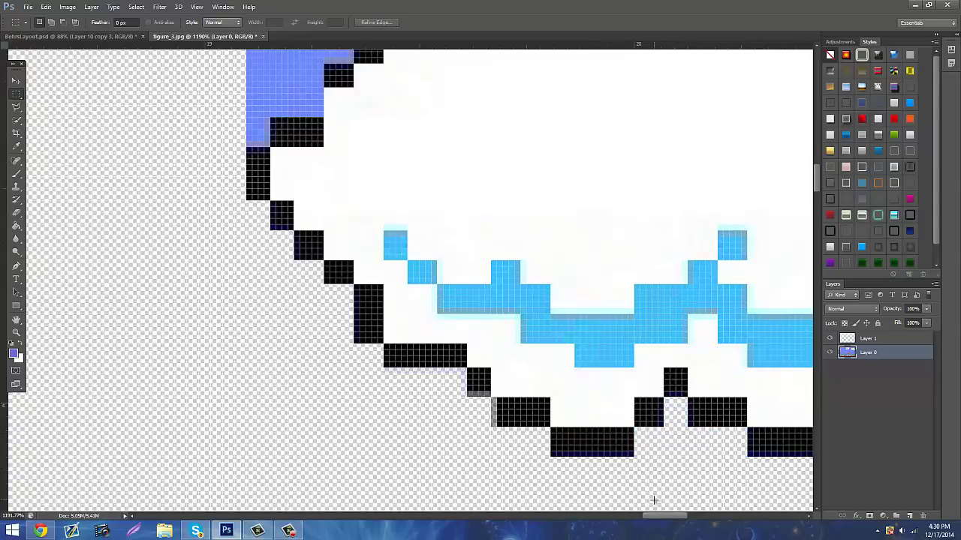
Delete the large block of sky above the cloud's left slope and the sky along the steps below it.
{"action": "scroll", "coordinate": [212, 197], "scroll_direction": "up", "scroll_amount": 2}
{"action": "scroll", "coordinate": [212, 197], "scroll_direction": "up", "scroll_amount": 10}
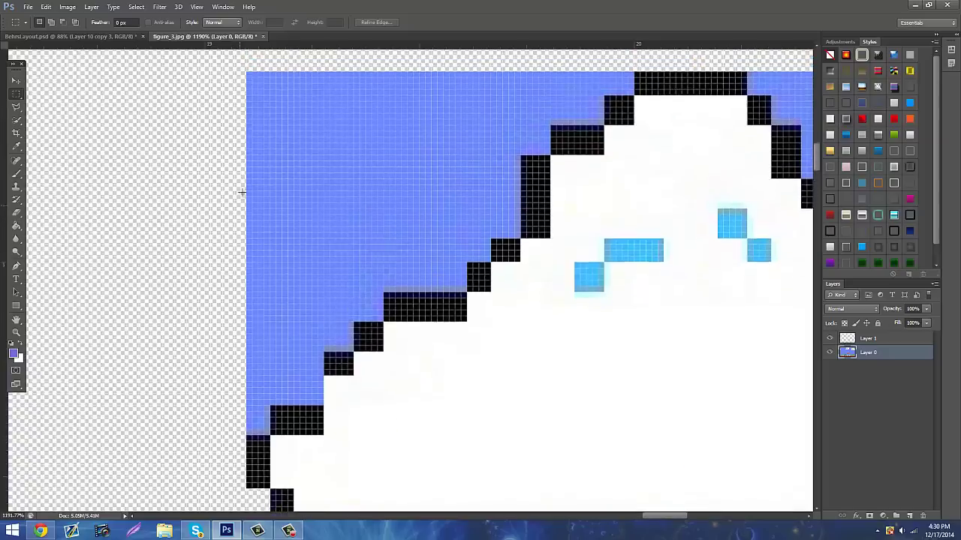
{"action": "left_click_drag", "start_coordinate": [225, 97], "coordinate": [467, 348]}
{"action": "key", "text": "Delete"}
{"action": "key", "text": "ctrl+d"}
{"action": "left_click_drag", "start_coordinate": [379, 400], "coordinate": [353, 407]}
{"action": "key", "text": "Delete"}
{"action": "key", "text": "ctrl+d"}
{"action": "key", "text": "Delete"}
{"action": "key", "text": "ctrl+d"}
Delete the last sky blocks above and beside the cloud's left tip.
{"action": "left_click_drag", "start_coordinate": [286, 449], "coordinate": [327, 469]}
{"action": "key", "text": "Delete"}
{"action": "key", "text": "ctrl+d"}
{"action": "left_click_drag", "start_coordinate": [222, 409], "coordinate": [269, 488]}
{"action": "key", "text": "Delete"}
{"action": "key", "text": "ctrl+d"}
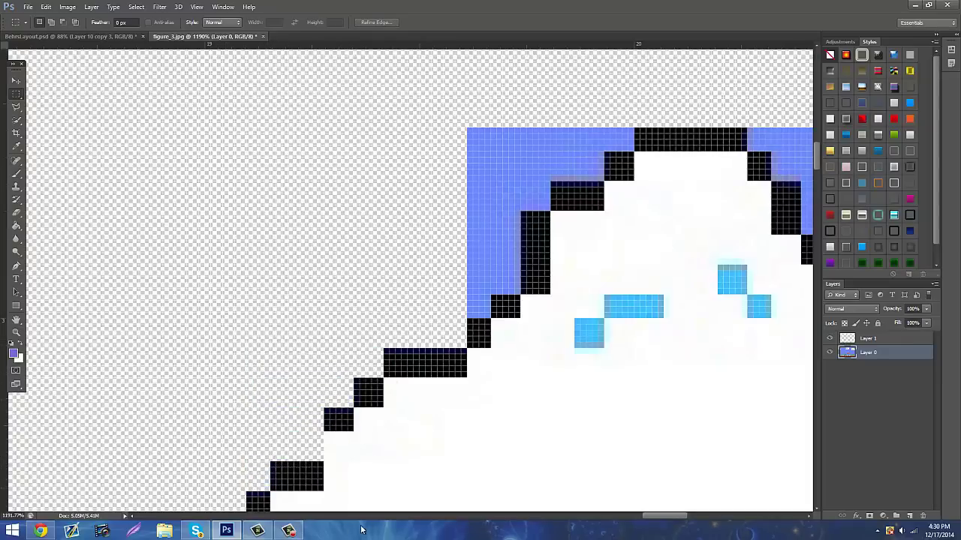
Delete the upper rows of sky along the stepped left side of the first hump.
{"action": "scroll", "coordinate": [616, 345], "scroll_direction": "up", "scroll_amount": 3}
{"action": "left_click_drag", "start_coordinate": [369, 171], "coordinate": [635, 263]}
{"action": "key", "text": "Delete"}
{"action": "key", "text": "ctrl+d"}
{"action": "left_click_drag", "start_coordinate": [407, 228], "coordinate": [600, 292]}
{"action": "key", "text": "Delete"}
{"action": "key", "text": "ctrl+d"}
{"action": "left_click_drag", "start_coordinate": [400, 245], "coordinate": [549, 319]}
{"action": "key", "text": "Delete"}
{"action": "key", "text": "ctrl+d"}
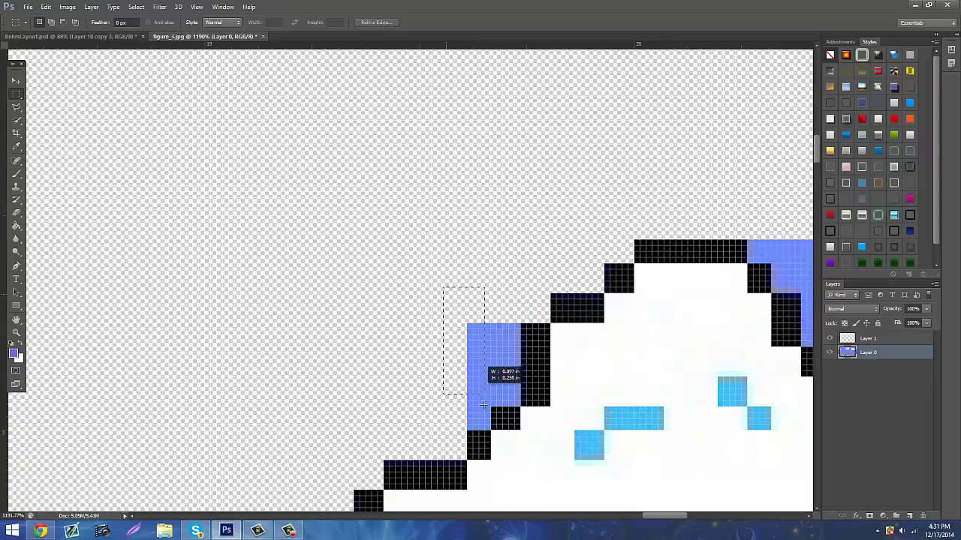
Delete the leftover sky beside the vertical left edge of the first hump and the block beneath it.
{"action": "left_click_drag", "start_coordinate": [484, 405], "coordinate": [518, 412]}
{"action": "key", "text": "Delete"}
{"action": "key", "text": "ctrl+d"}
{"action": "left_click_drag", "start_coordinate": [442, 377], "coordinate": [488, 424]}
{"action": "key", "text": "Delete"}
{"action": "key", "text": "ctrl+d"}
Delete the top two rows of sky between the first and second humps.
{"action": "mouse_move", "coordinate": [649, 518]}
{"action": "left_mouse_down"}
{"action": "mouse_move", "coordinate": [691, 518]}
{"action": "mouse_move", "coordinate": [665, 518]}
{"action": "left_mouse_up"}
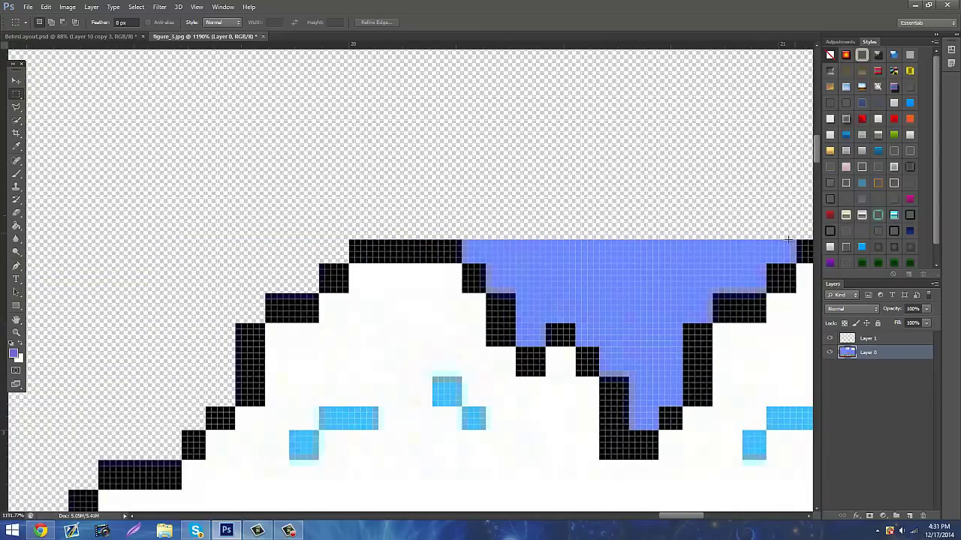
{"action": "left_click_drag", "start_coordinate": [788, 239], "coordinate": [775, 272]}
{"action": "key", "text": "Delete"}
{"action": "key", "text": "ctrl+d"}
{"action": "key", "text": "Delete"}
{"action": "key", "text": "ctrl+d"}
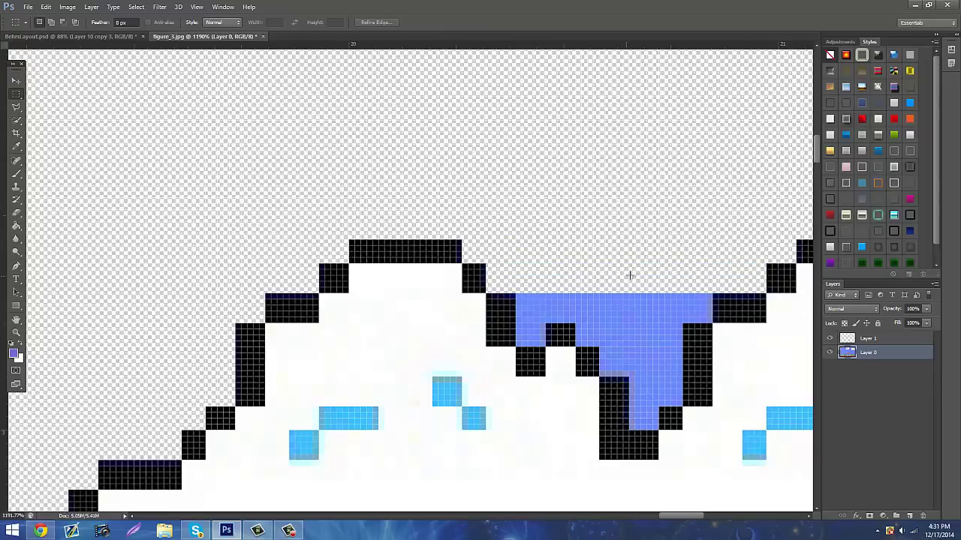
Delete the sky in the small left notch and down the centre of the valley between the first two humps.
{"action": "left_click_drag", "start_coordinate": [650, 391], "coordinate": [542, 339]}
{"action": "key", "text": "Delete"}
{"action": "key", "text": "Delete"}
{"action": "key", "text": "ctrl+d"}
{"action": "key", "text": "Delete"}
{"action": "key", "text": "ctrl+d"}
{"action": "key", "text": "Delete"}
{"action": "key", "text": "ctrl+d"}
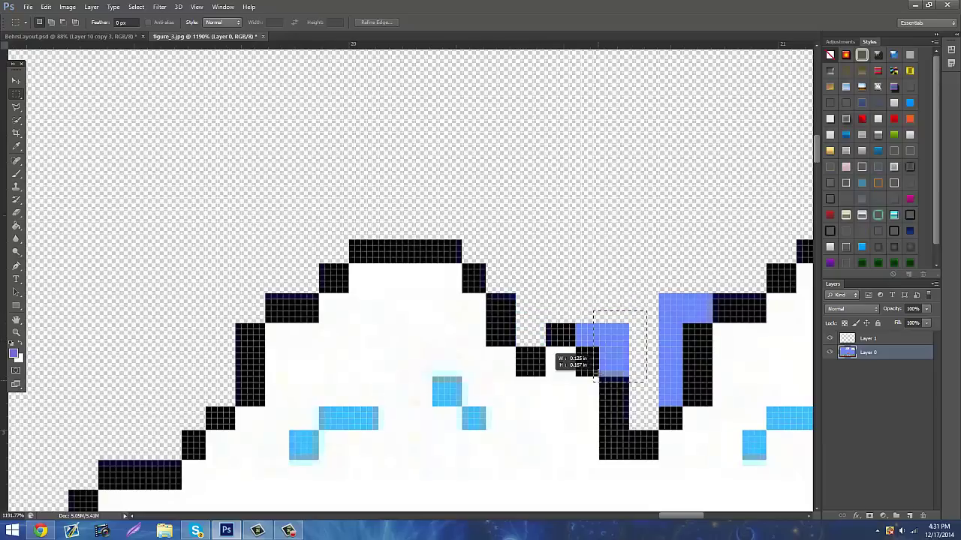
Delete the remaining sky blocks along the steps on the first hump's right side.
{"action": "left_click_drag", "start_coordinate": [595, 376], "coordinate": [596, 377]}
{"action": "key", "text": "Delete"}
{"action": "key", "text": "ctrl+d"}
{"action": "left_click_drag", "start_coordinate": [574, 341], "coordinate": [575, 344]}
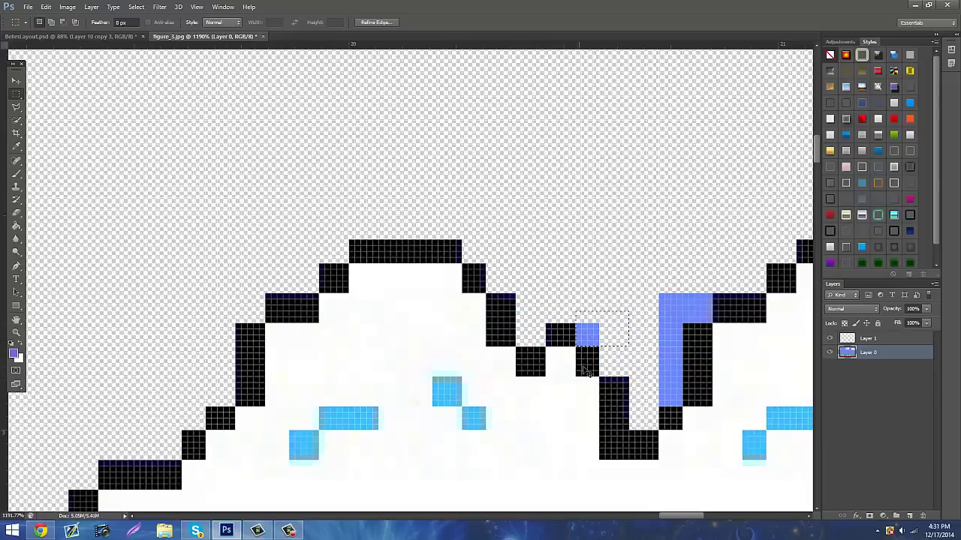
{"action": "key", "text": "Delete"}
{"action": "key", "text": "ctrl+d"}
Delete the sky column and the corner block along the second hump's left side.
{"action": "left_click_drag", "start_coordinate": [637, 277], "coordinate": [684, 408]}
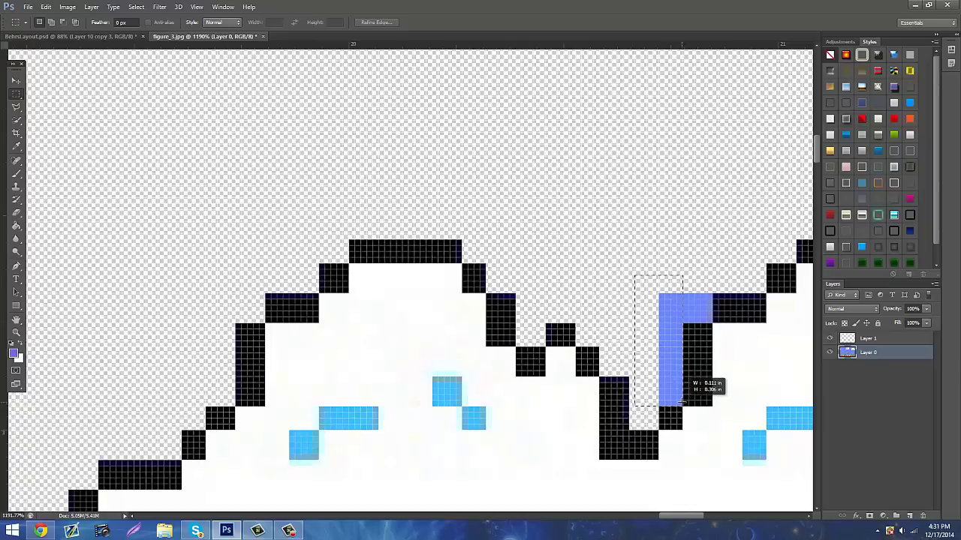
{"action": "key", "text": "Delete"}
{"action": "key", "text": "ctrl+d"}
{"action": "left_click_drag", "start_coordinate": [665, 288], "coordinate": [712, 328]}
{"action": "key", "text": "Delete"}
{"action": "key", "text": "ctrl+d"}
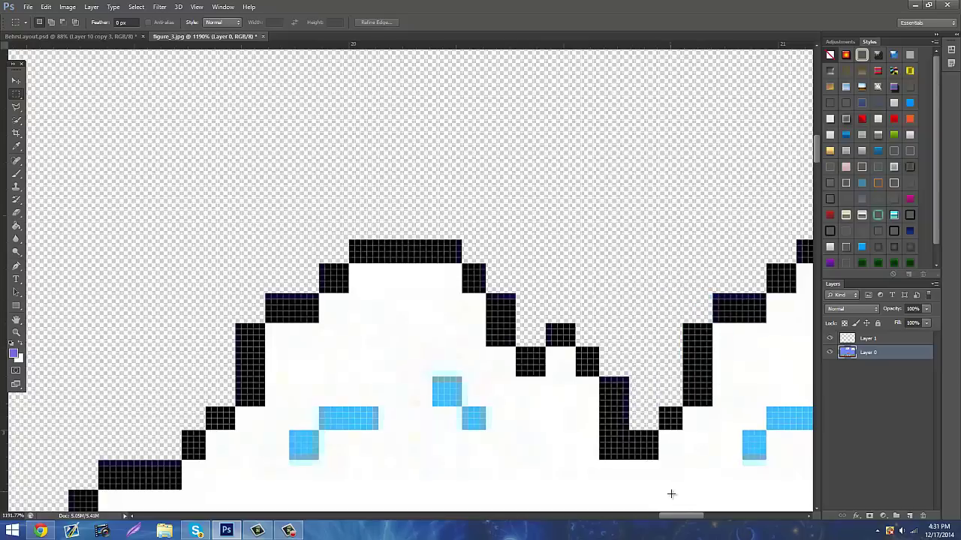
Delete the top two rows of sky between the second and third humps.
{"action": "left_click_drag", "start_coordinate": [682, 520], "coordinate": [721, 518]}
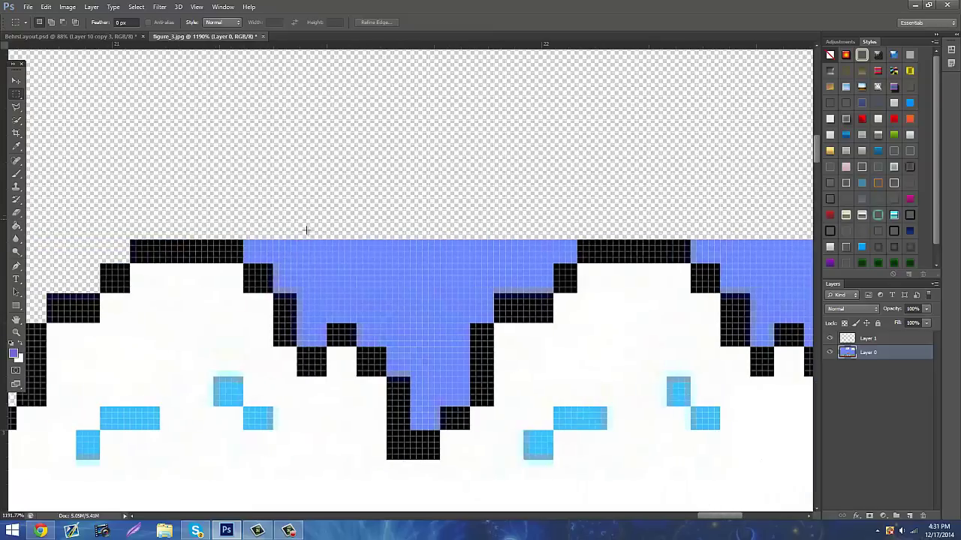
{"action": "left_click_drag", "start_coordinate": [261, 239], "coordinate": [575, 264]}
{"action": "key", "text": "Delete"}
{"action": "key", "text": "ctrl+d"}
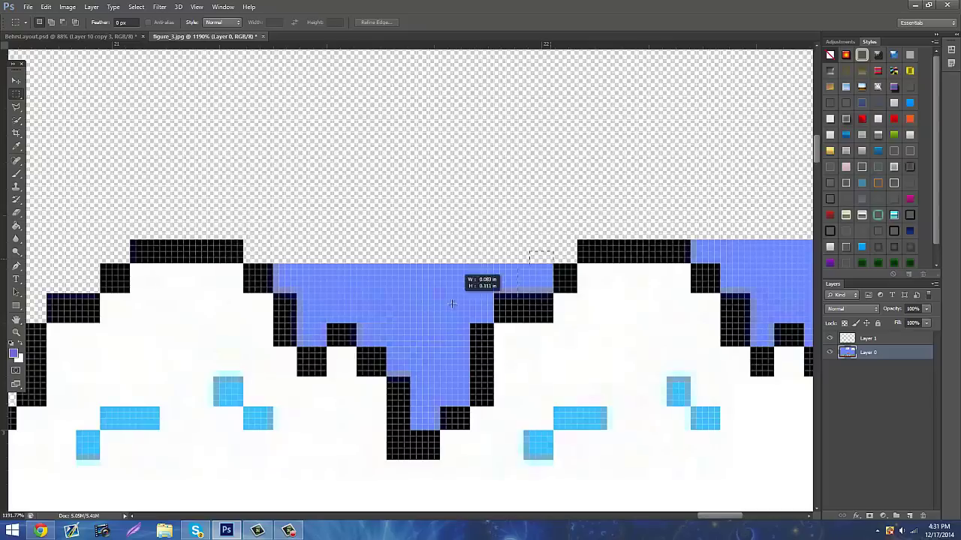
{"action": "left_click_drag", "start_coordinate": [451, 303], "coordinate": [247, 294]}
{"action": "key", "text": "Delete"}
{"action": "key", "text": "ctrl+d"}
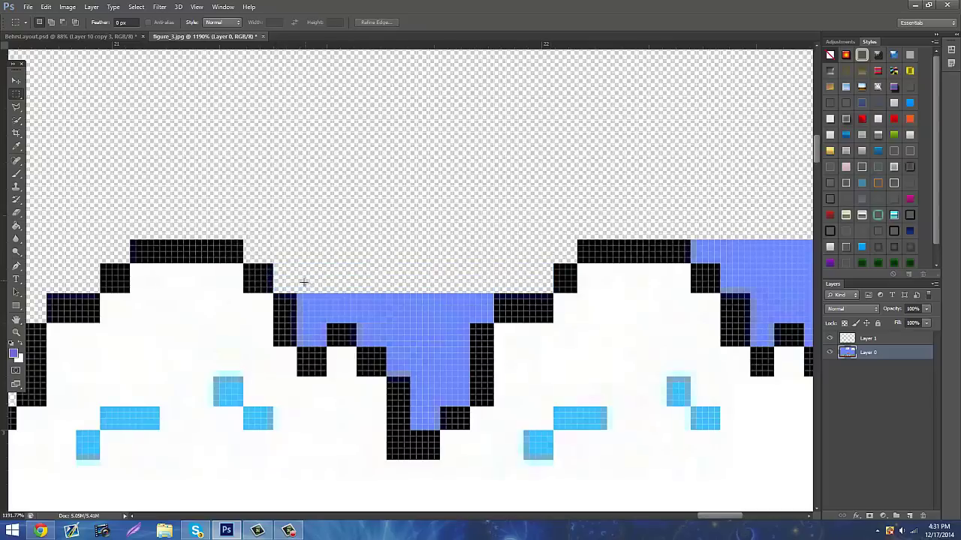
Delete the middle rows of sky between the second and third humps, down to the small notch beside the second hump.
{"action": "left_click_drag", "start_coordinate": [303, 282], "coordinate": [470, 347]}
{"action": "key", "text": "Delete"}
{"action": "key", "text": "ctrl+d"}
{"action": "key", "text": "Delete"}
{"action": "key", "text": "ctrl+d"}
{"action": "key", "text": "Delete"}
{"action": "key", "text": "ctrl+d"}
{"action": "left_click_drag", "start_coordinate": [469, 310], "coordinate": [410, 411]}
{"action": "key", "text": "Delete"}
{"action": "key", "text": "ctrl+d"}
{"action": "key", "text": "ctrl+alt+z"}
{"action": "key", "text": "ctrl+alt+z"}
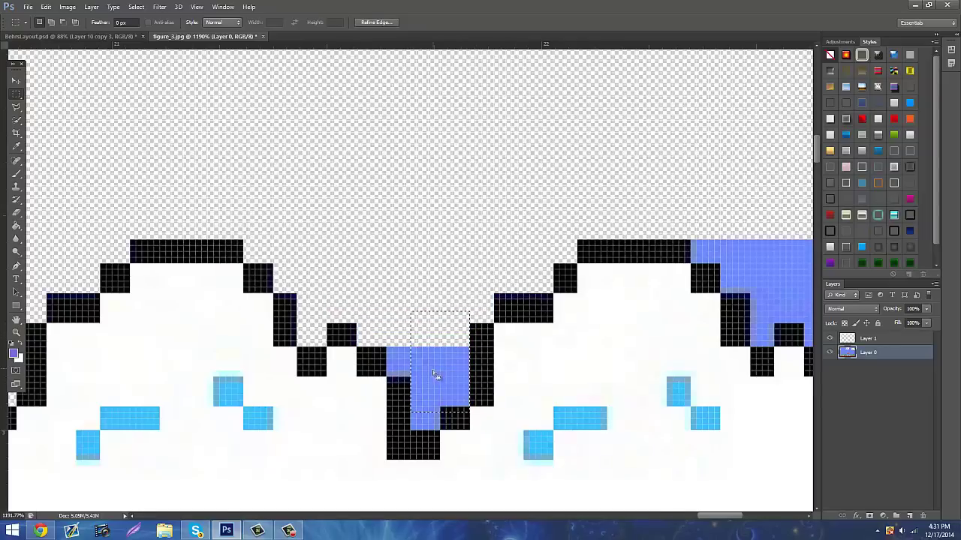
Delete the sky column at the valley bottom and the sky along the third hump's left side.
{"action": "left_click_drag", "start_coordinate": [410, 298], "coordinate": [440, 426]}
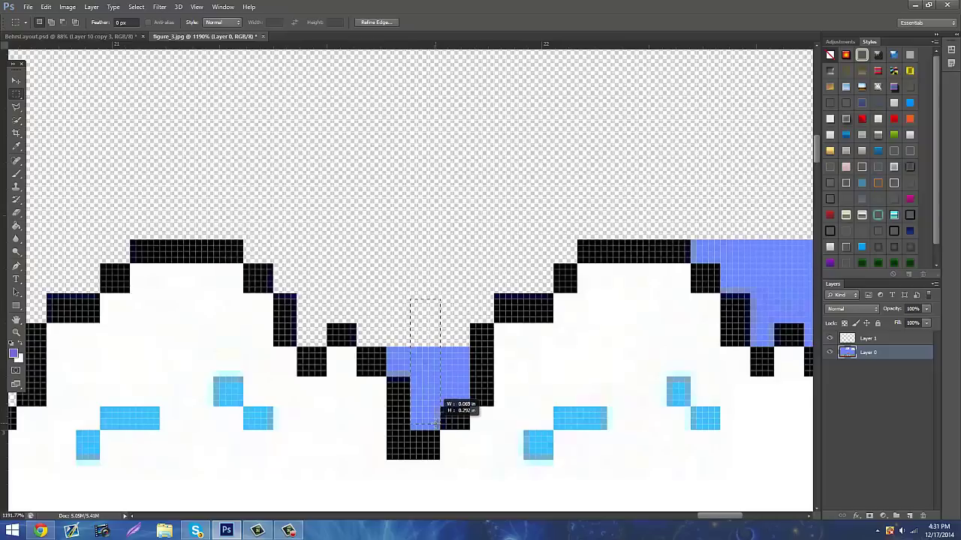
{"action": "key", "text": "Delete"}
{"action": "key", "text": "ctrl+d"}
{"action": "left_click_drag", "start_coordinate": [423, 310], "coordinate": [472, 400]}
{"action": "key", "text": "Delete"}
{"action": "key", "text": "ctrl+d"}
Delete the leftover sky block and thin strip in the valley between the second and third humps.
{"action": "scroll", "coordinate": [306, 503], "scroll_direction": "left", "scroll_amount": 5}
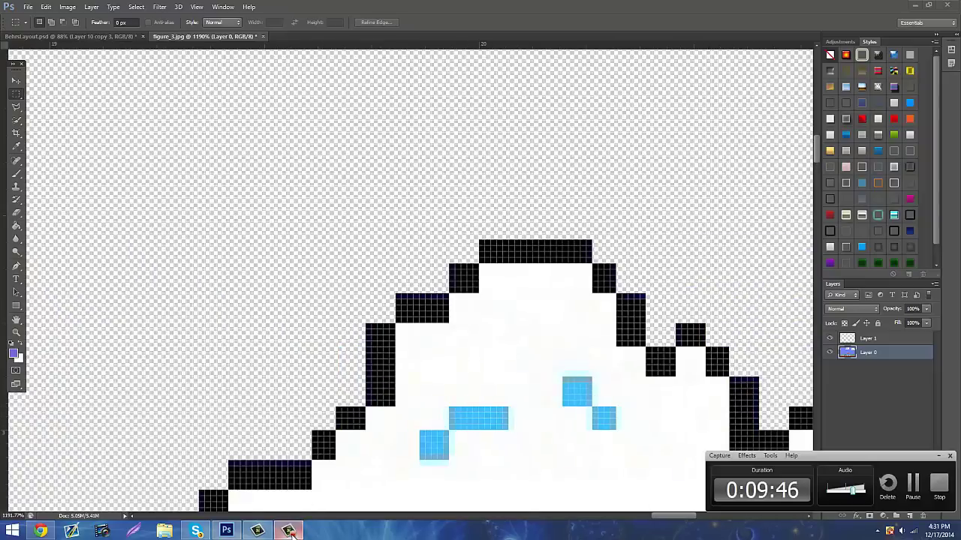
{"action": "scroll", "coordinate": [703, 523], "scroll_direction": "right", "scroll_amount": 6}
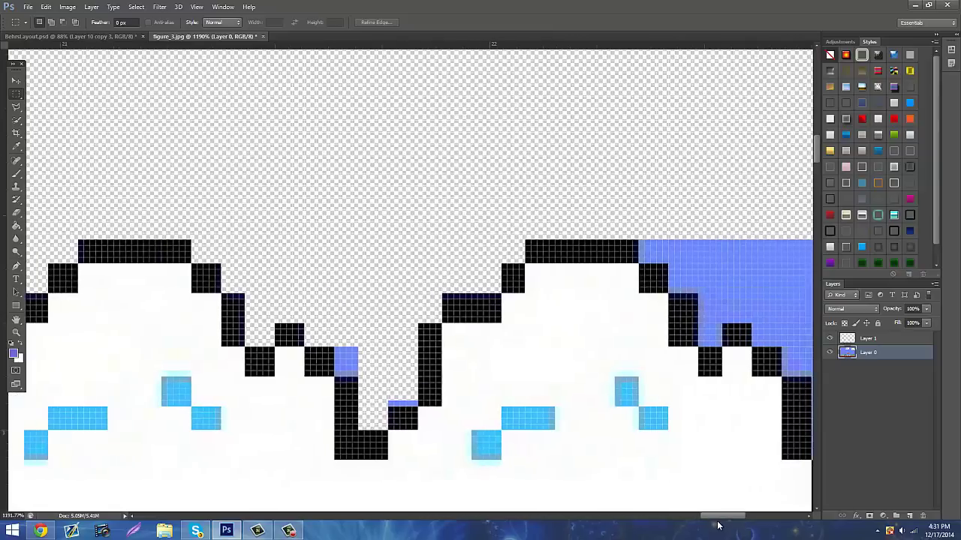
{"action": "left_click_drag", "start_coordinate": [388, 336], "coordinate": [426, 407]}
{"action": "key", "text": "Delete"}
{"action": "key", "text": "Delete"}
{"action": "left_click", "coordinate": [452, 444]}
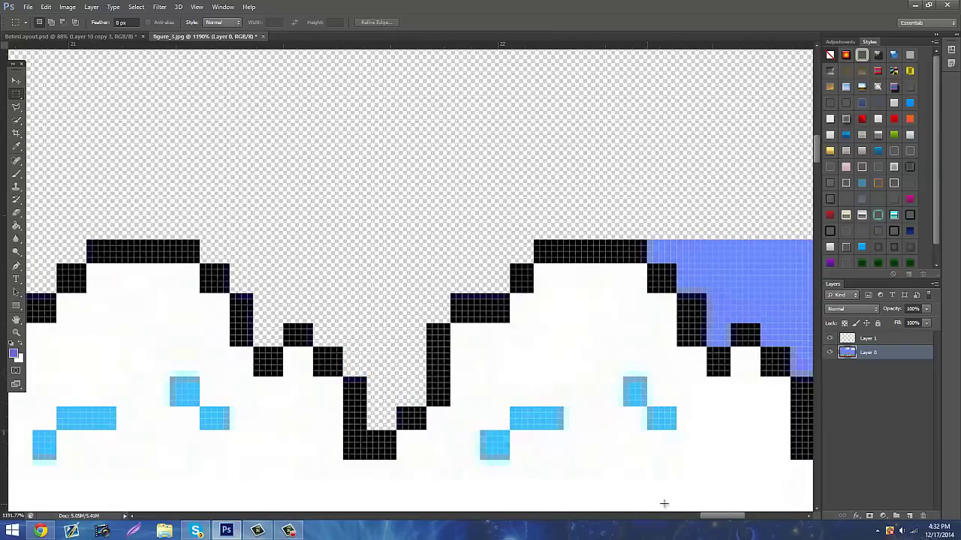
{"action": "left_click_drag", "start_coordinate": [709, 517], "coordinate": [738, 516]}
{"action": "scroll", "coordinate": [703, 271], "scroll_direction": "down", "scroll_amount": 4}
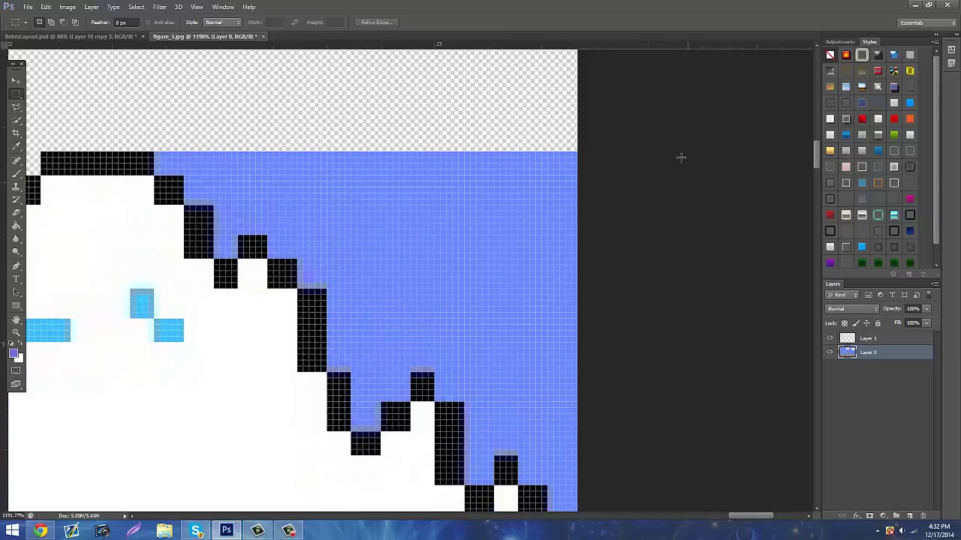
{"action": "left_click_drag", "start_coordinate": [667, 167], "coordinate": [594, 462]}
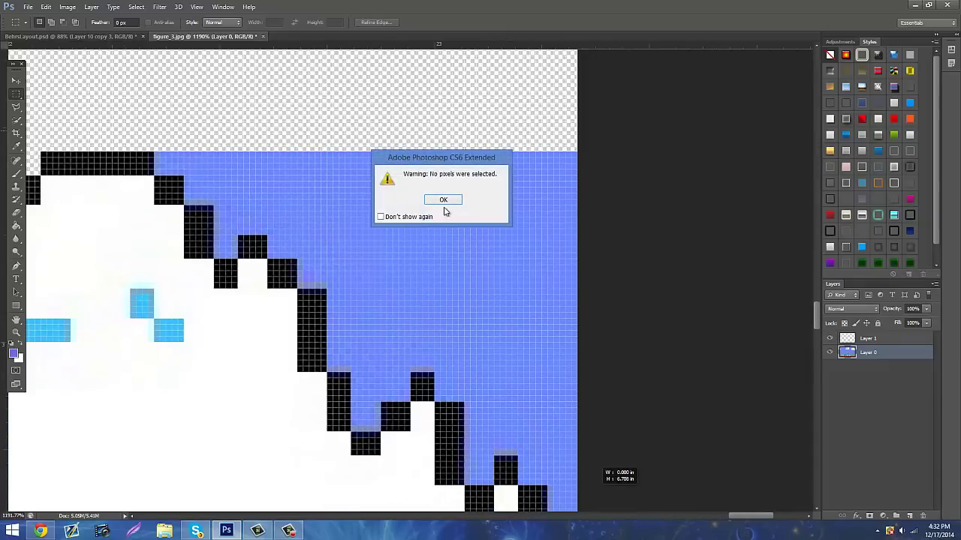
{"action": "left_click", "coordinate": [443, 199]}
Delete the large rectangle of sky right of the third hump, above the cloud's stepped right end.
{"action": "scroll", "coordinate": [549, 172], "scroll_direction": "down", "scroll_amount": 5}
{"action": "left_click", "coordinate": [17, 334]}
{"action": "left_click_drag", "start_coordinate": [306, 302], "coordinate": [185, 341]}
{"action": "scroll", "coordinate": [672, 157], "scroll_direction": "up", "scroll_amount": 2}
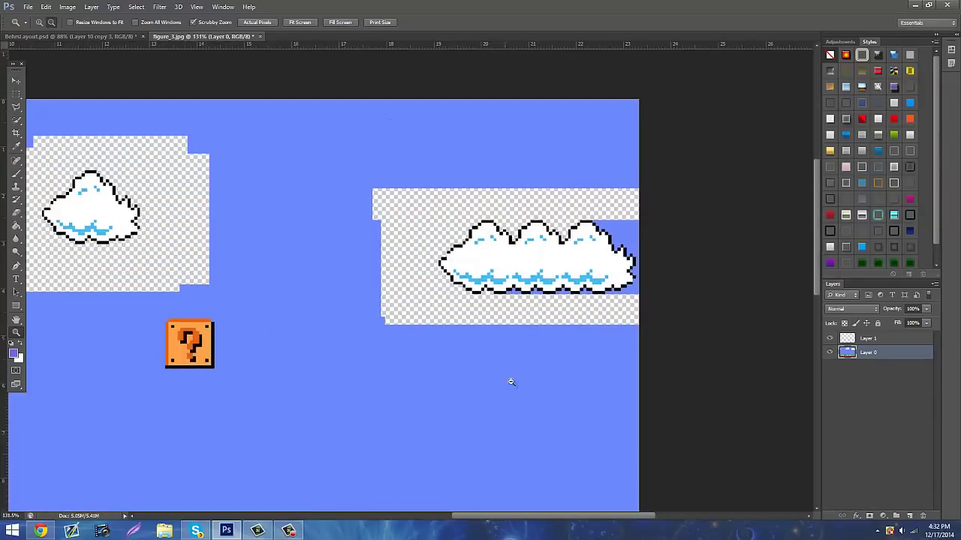
{"action": "scroll", "coordinate": [669, 292], "scroll_direction": "up", "scroll_amount": 5}
{"action": "scroll", "coordinate": [611, 245], "scroll_direction": "up", "scroll_amount": 3}
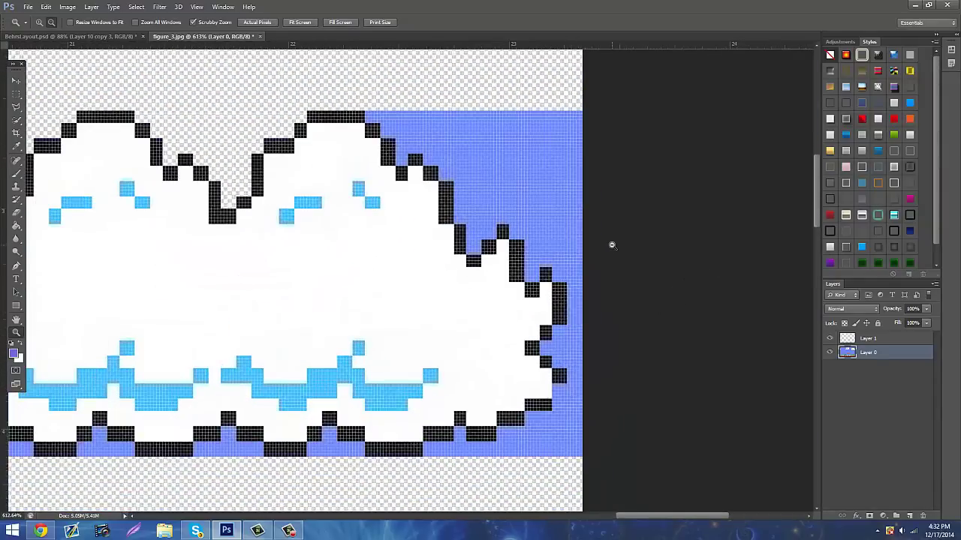
{"action": "key", "text": "m"}
{"action": "left_click_drag", "start_coordinate": [638, 124], "coordinate": [493, 255]}
{"action": "key", "text": "Delete"}
{"action": "key", "text": "ctrl+d"}
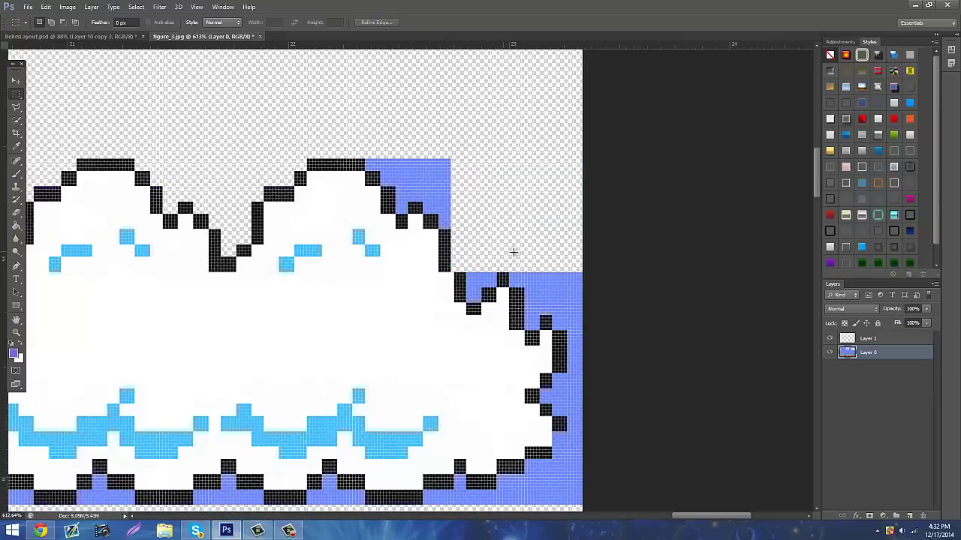
Delete the sky beside the top of the third hump's right slope.
{"action": "left_click_drag", "start_coordinate": [499, 130], "coordinate": [380, 186]}
{"action": "key", "text": "Delete"}
{"action": "key", "text": "ctrl+d"}
{"action": "left_click_drag", "start_coordinate": [418, 145], "coordinate": [364, 172]}
{"action": "key", "text": "Delete"}
{"action": "key", "text": "ctrl+d"}
Delete the remaining sky around the small notch halfway down the third hump's right slope.
{"action": "left_click_drag", "start_coordinate": [466, 174], "coordinate": [404, 214]}
{"action": "key", "text": "Delete"}
{"action": "key", "text": "ctrl+d"}
{"action": "key", "text": "Delete"}
{"action": "key", "text": "ctrl+d"}
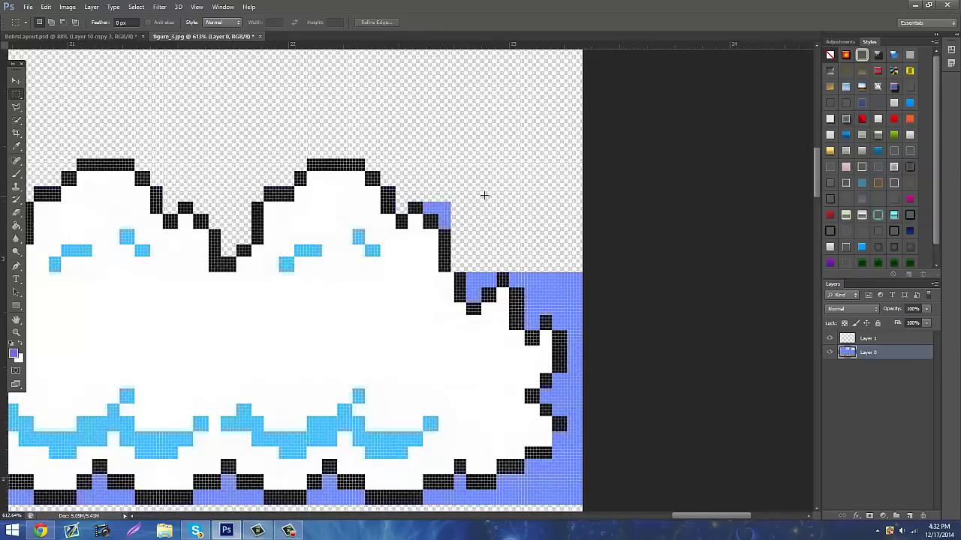
{"action": "mouse_move", "coordinate": [487, 193]}
{"action": "left_mouse_down"}
{"action": "mouse_move", "coordinate": [422, 214]}
{"action": "mouse_move", "coordinate": [437, 230]}
{"action": "left_mouse_up"}
{"action": "key", "text": "Delete"}
{"action": "key", "text": "ctrl+d"}
{"action": "key", "text": "Delete"}
{"action": "key", "text": "ctrl+d"}
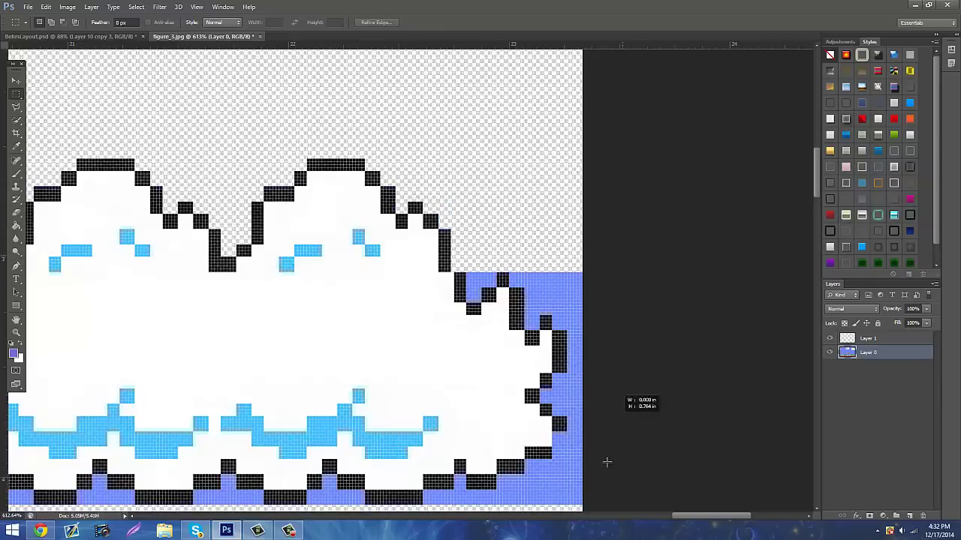
Delete the vertical strip of sky between the cloud's right tip and the image edge.
{"action": "left_click_drag", "start_coordinate": [607, 462], "coordinate": [566, 467]}
{"action": "key", "text": "Delete"}
{"action": "key", "text": "ctrl+d"}
{"action": "scroll", "coordinate": [589, 348], "scroll_direction": "up", "scroll_amount": 1}
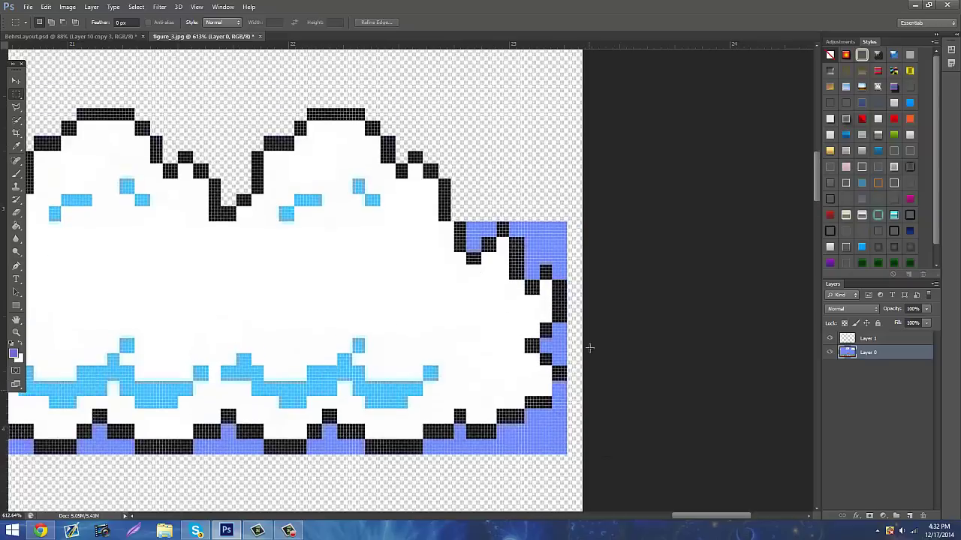
Delete the sky above the lower steps at the cloud's right end.
{"action": "scroll", "coordinate": [590, 347], "scroll_direction": "up", "scroll_amount": 1}
{"action": "left_click_drag", "start_coordinate": [572, 235], "coordinate": [525, 291]}
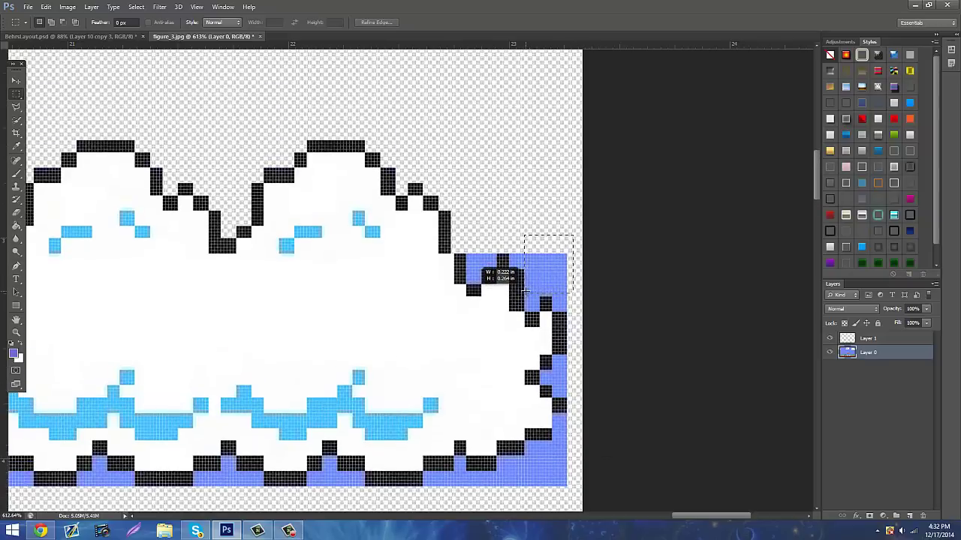
{"action": "key", "text": "Delete"}
{"action": "left_click_drag", "start_coordinate": [582, 285], "coordinate": [539, 311]}
{"action": "key", "text": "Delete"}
Delete the sky in the V-shaped notch on the cloud's right slope, including its last corner block.
{"action": "left_click_drag", "start_coordinate": [549, 231], "coordinate": [480, 283]}
{"action": "key", "text": "Delete"}
{"action": "key", "text": "ctrl+d"}
{"action": "key", "text": "Delete"}
{"action": "key", "text": "ctrl+d"}
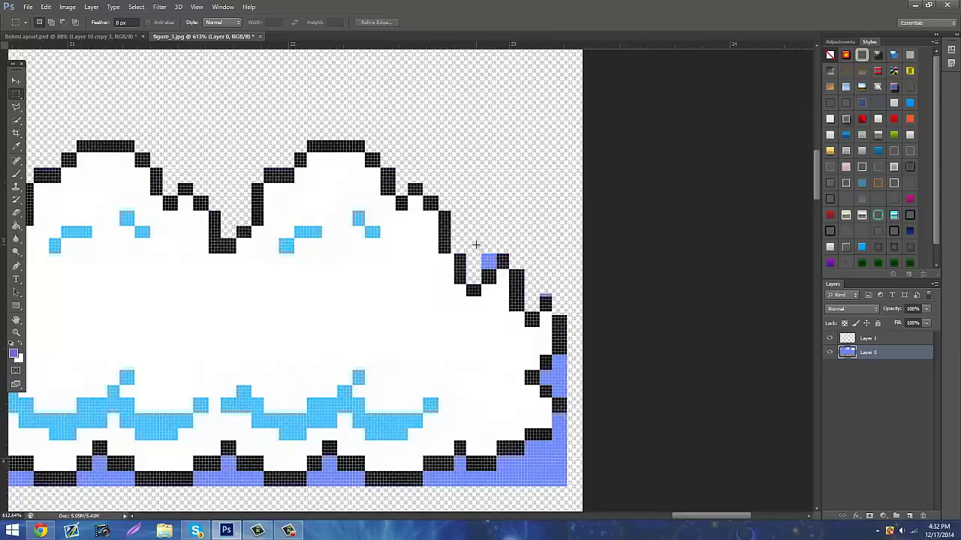
{"action": "left_click_drag", "start_coordinate": [475, 245], "coordinate": [502, 267]}
{"action": "key", "text": "Delete"}
{"action": "key", "text": "ctrl+d"}
Delete the sky in the small notch at the cloud's right tip and the strip beneath the tip.
{"action": "scroll", "coordinate": [590, 316], "scroll_direction": "down", "scroll_amount": 2}
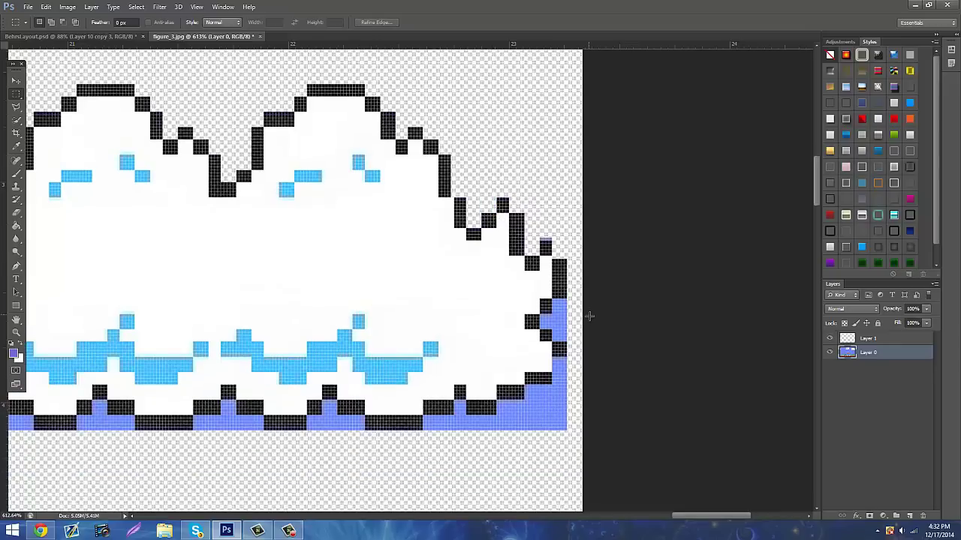
{"action": "mouse_move", "coordinate": [570, 302]}
{"action": "left_mouse_down"}
{"action": "mouse_move", "coordinate": [553, 339]}
{"action": "mouse_move", "coordinate": [544, 319]}
{"action": "mouse_move", "coordinate": [540, 329]}
{"action": "left_mouse_up"}
{"action": "key", "text": "Delete"}
{"action": "key", "text": "ctrl+d"}
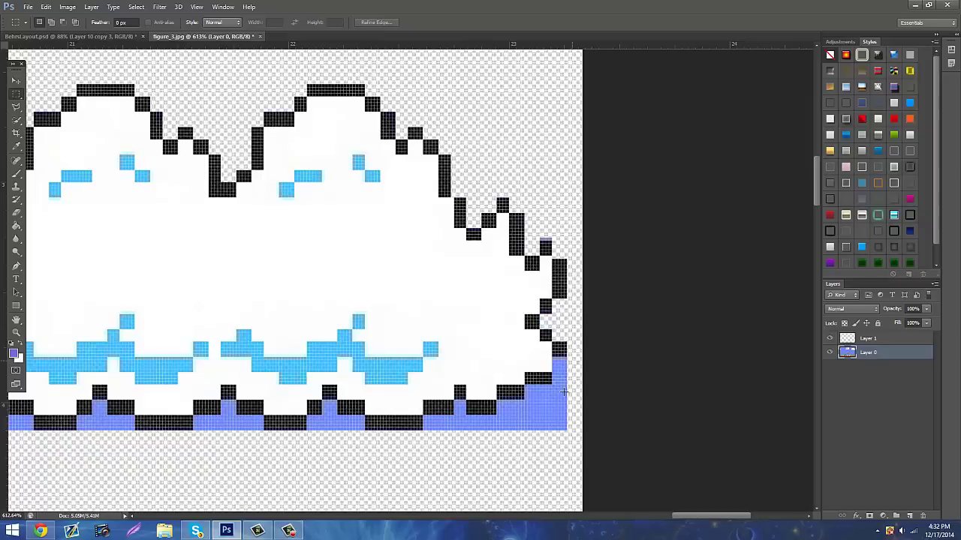
{"action": "left_click_drag", "start_coordinate": [572, 359], "coordinate": [557, 449]}
{"action": "mouse_move", "coordinate": [582, 447]}
{"action": "left_mouse_down"}
{"action": "mouse_move", "coordinate": [553, 359]}
{"action": "mouse_move", "coordinate": [440, 431]}
{"action": "mouse_move", "coordinate": [426, 417]}
{"action": "left_mouse_up"}
{"action": "key", "text": "Delete"}
{"action": "key", "text": "ctrl+d"}
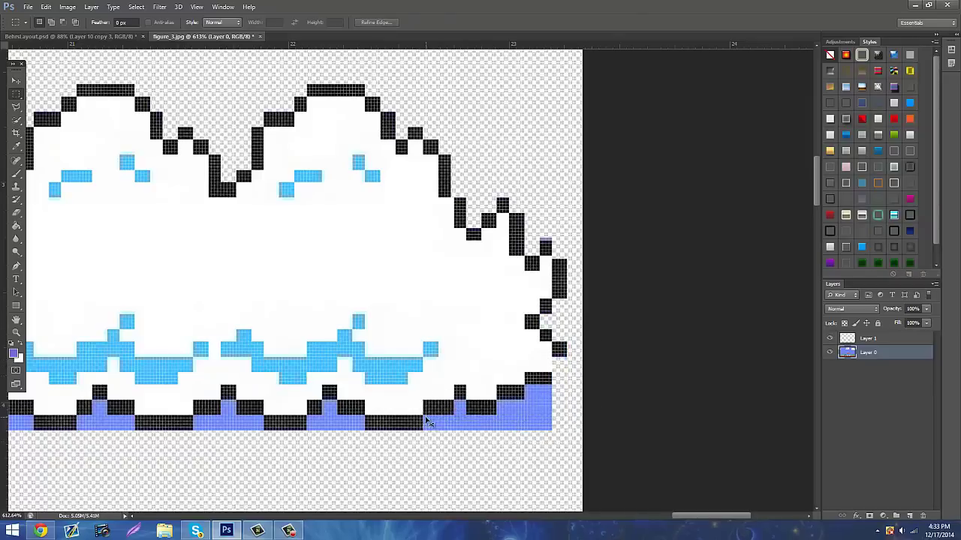
Delete the sky along the underside of the cloud's right end, including the small notch there.
{"action": "key", "text": "Delete"}
{"action": "left_click_drag", "start_coordinate": [557, 426], "coordinate": [494, 398]}
{"action": "left_click_drag", "start_coordinate": [569, 411], "coordinate": [524, 383]}
{"action": "key", "text": "Delete"}
{"action": "left_click", "coordinate": [424, 423]}
{"action": "mouse_move", "coordinate": [464, 418]}
{"action": "left_mouse_down"}
{"action": "mouse_move", "coordinate": [455, 401]}
{"action": "mouse_move", "coordinate": [463, 402]}
{"action": "left_mouse_up"}
{"action": "left_click_drag", "start_coordinate": [453, 436], "coordinate": [467, 407]}
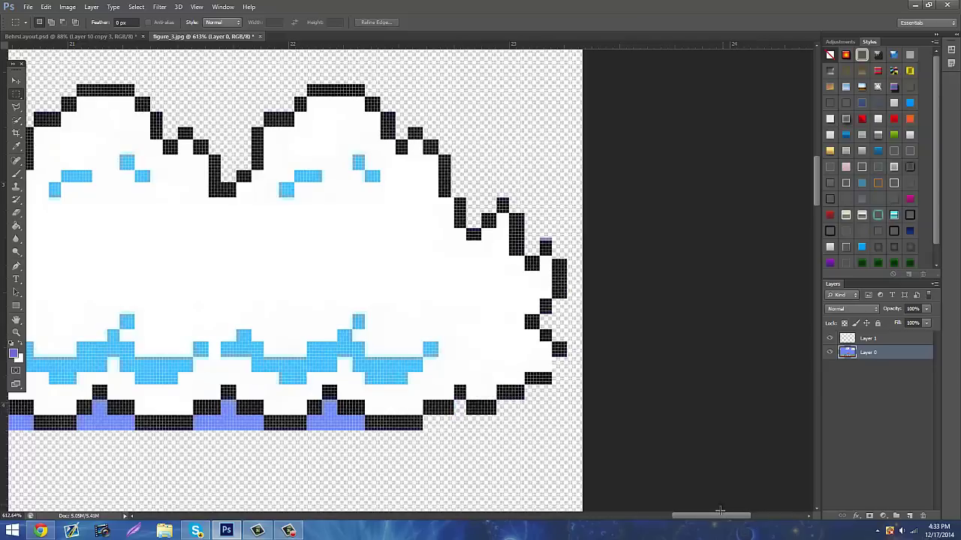
Delete the sky from the leftmost remaining notch in the cloud's underside.
{"action": "left_click_drag", "start_coordinate": [717, 515], "coordinate": [668, 516]}
{"action": "scroll", "coordinate": [599, 472], "scroll_direction": "down", "scroll_amount": 3}
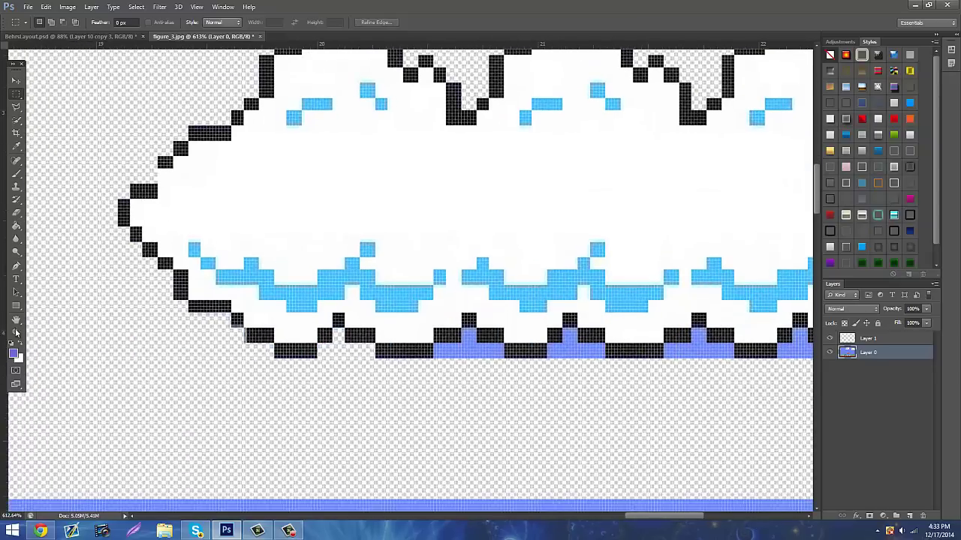
{"action": "left_click", "coordinate": [16, 334]}
{"action": "left_click_drag", "start_coordinate": [579, 335], "coordinate": [645, 319]}
{"action": "left_click", "coordinate": [17, 94]}
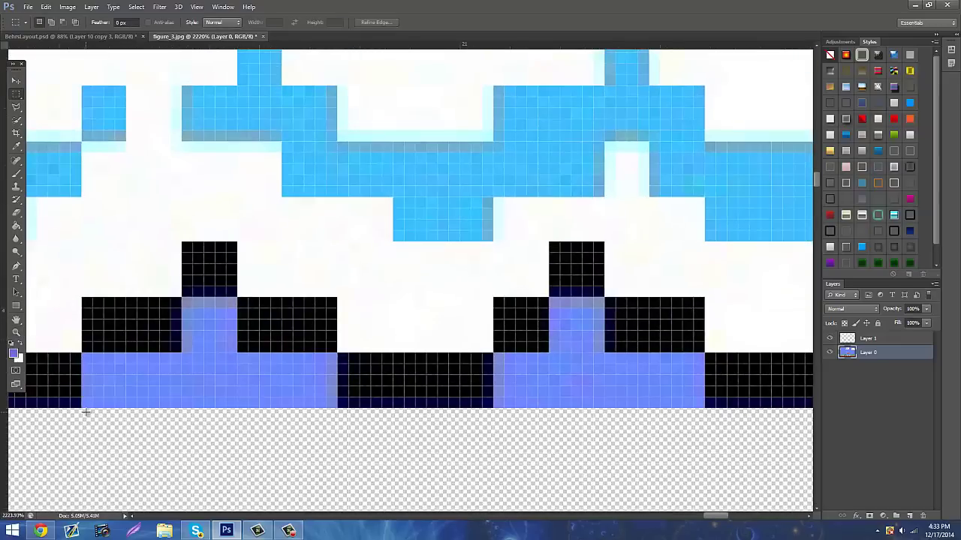
{"action": "left_click_drag", "start_coordinate": [86, 411], "coordinate": [338, 353]}
{"action": "key", "text": "Delete"}
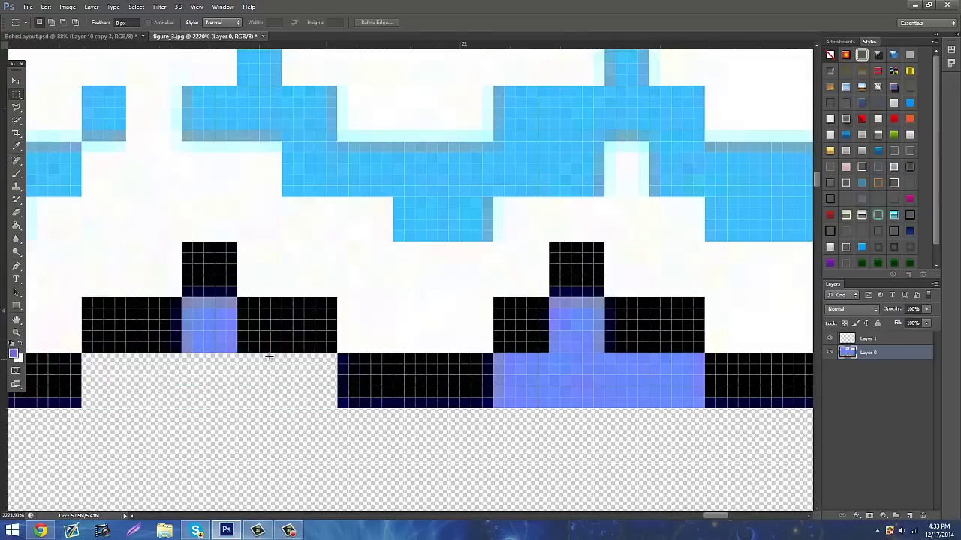
{"action": "left_click_drag", "start_coordinate": [183, 353], "coordinate": [237, 297]}
{"action": "key", "text": "Delete"}
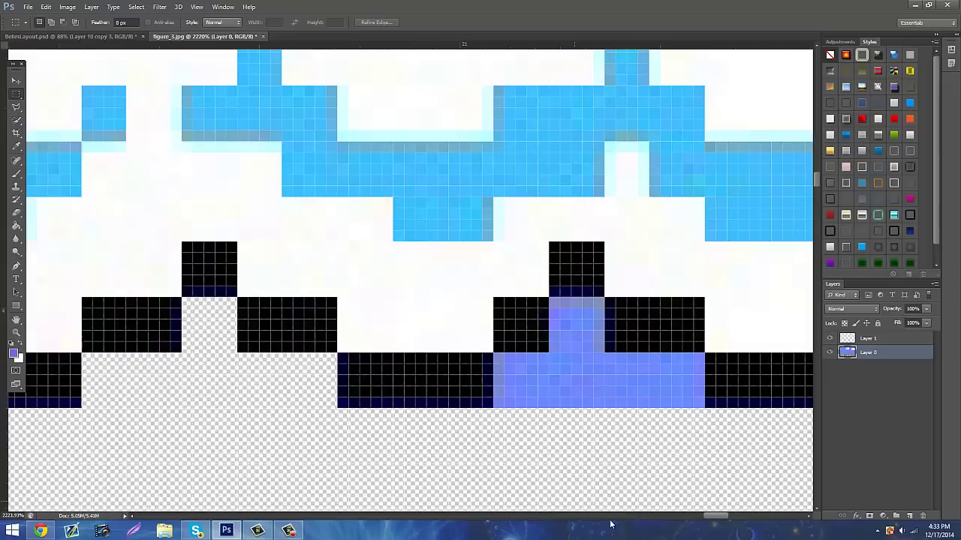
Delete the lower row and the centre block of sky in the next underside notch to the right.
{"action": "left_click_drag", "start_coordinate": [493, 409], "coordinate": [706, 353]}
{"action": "key", "text": "Delete"}
{"action": "left_click_drag", "start_coordinate": [548, 353], "coordinate": [605, 298]}
{"action": "key", "text": "Delete"}
Clear the sky from the third remaining notch along the cloud's bottom edge.
{"action": "left_click_drag", "start_coordinate": [715, 520], "coordinate": [734, 517]}
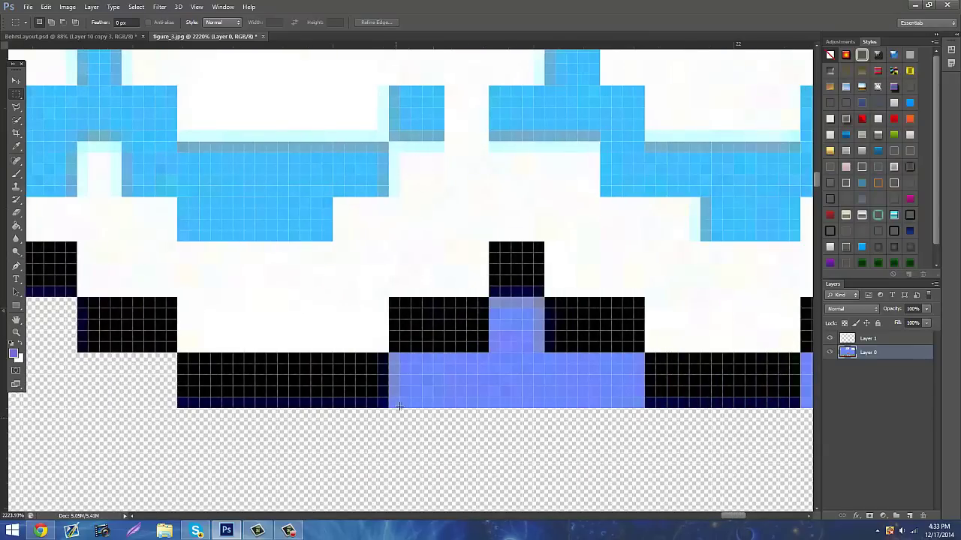
{"action": "left_click_drag", "start_coordinate": [389, 408], "coordinate": [644, 353]}
{"action": "key", "text": "Delete"}
{"action": "left_click_drag", "start_coordinate": [478, 359], "coordinate": [533, 302]}
{"action": "left_click_drag", "start_coordinate": [501, 374], "coordinate": [543, 298]}
{"action": "key", "text": "Delete"}
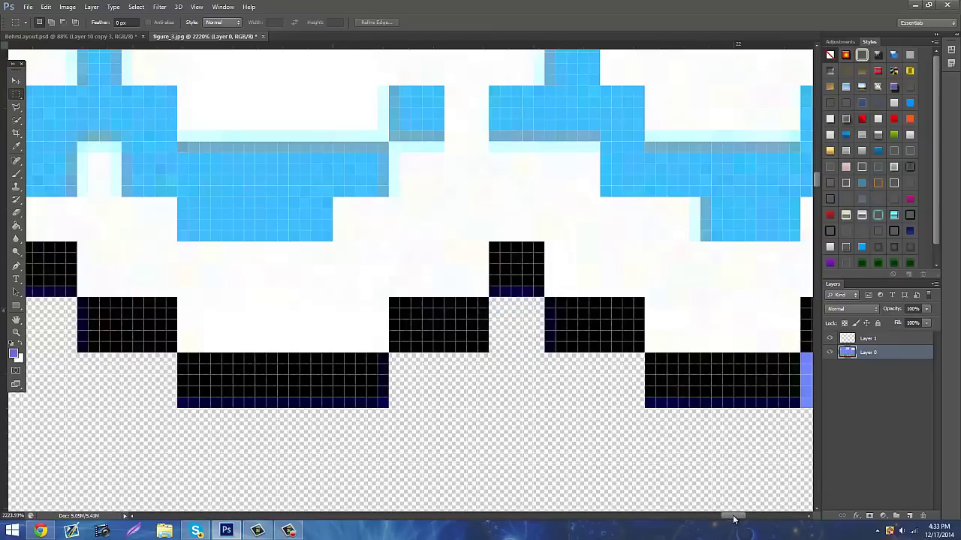
Clear the sky from the last filled notch along the cloud's bottom edge.
{"action": "left_click_drag", "start_coordinate": [734, 518], "coordinate": [743, 517]}
{"action": "left_click_drag", "start_coordinate": [520, 412], "coordinate": [723, 353]}
{"action": "key", "text": "Delete"}
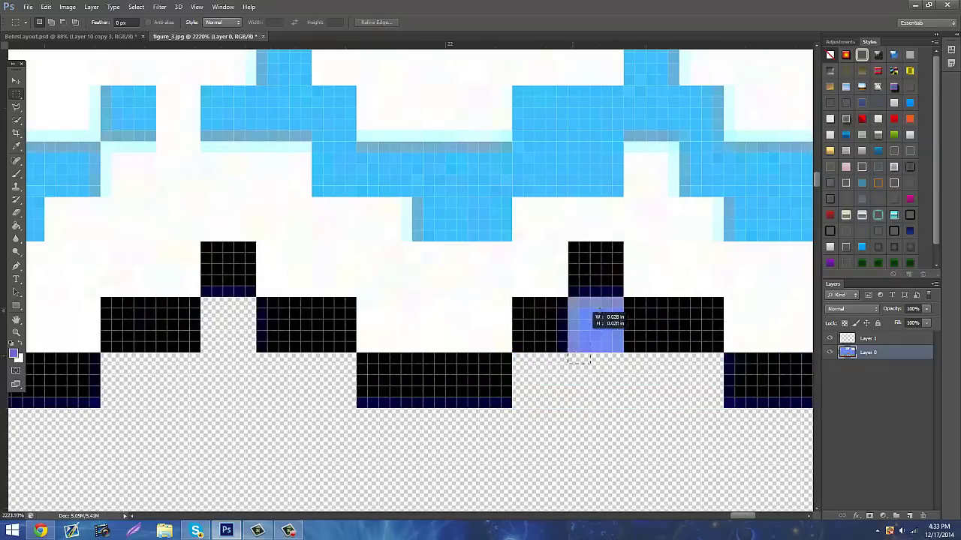
{"action": "left_click_drag", "start_coordinate": [600, 308], "coordinate": [623, 297]}
{"action": "key", "text": "Delete"}
Select the whole three-humped cloud on Layer 0 and copy it to a new layer.
{"action": "left_click_drag", "start_coordinate": [737, 514], "coordinate": [760, 517]}
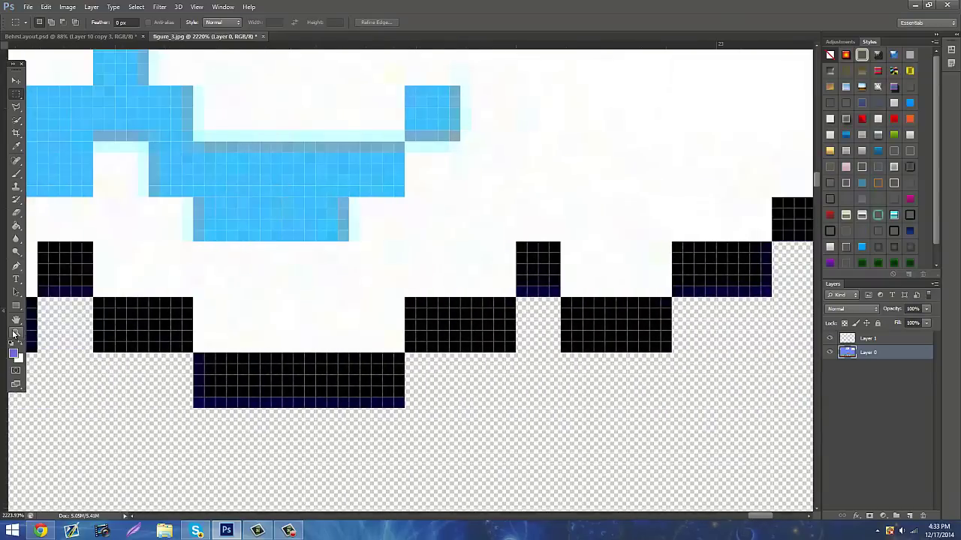
{"action": "left_click", "coordinate": [15, 333]}
{"action": "left_click_drag", "start_coordinate": [474, 330], "coordinate": [419, 374]}
{"action": "left_click_drag", "start_coordinate": [431, 309], "coordinate": [368, 339]}
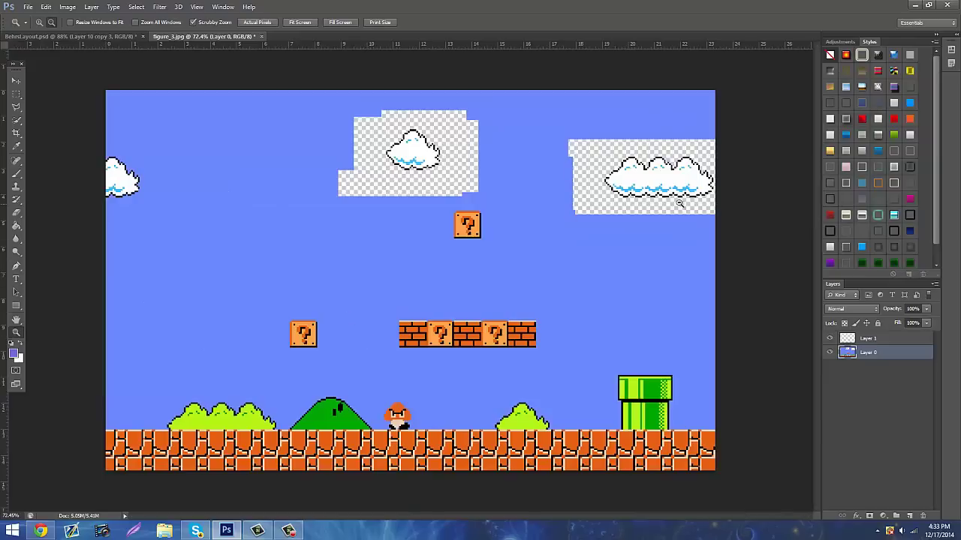
{"action": "left_click_drag", "start_coordinate": [714, 156], "coordinate": [656, 146]}
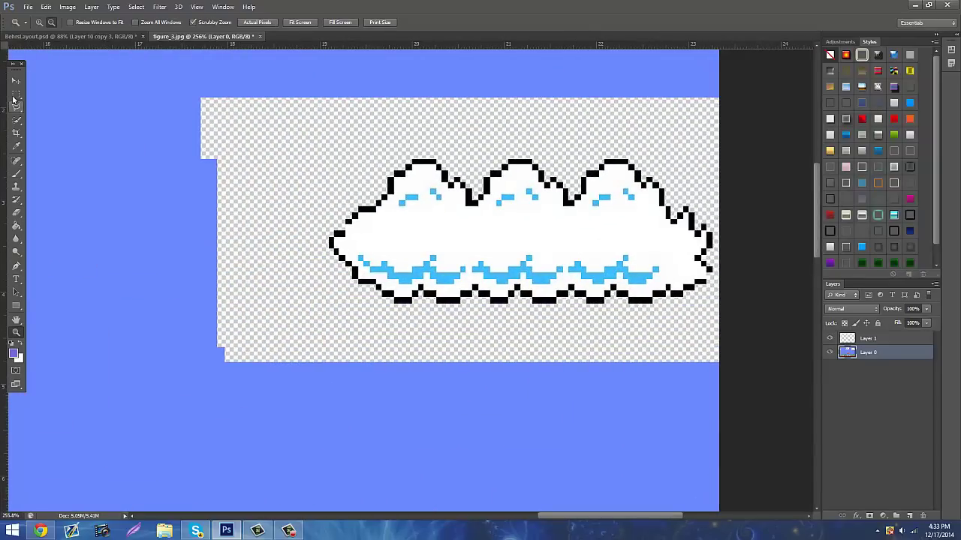
{"action": "left_click", "coordinate": [15, 94]}
{"action": "left_click_drag", "start_coordinate": [306, 138], "coordinate": [776, 346]}
{"action": "left_click", "coordinate": [891, 338]}
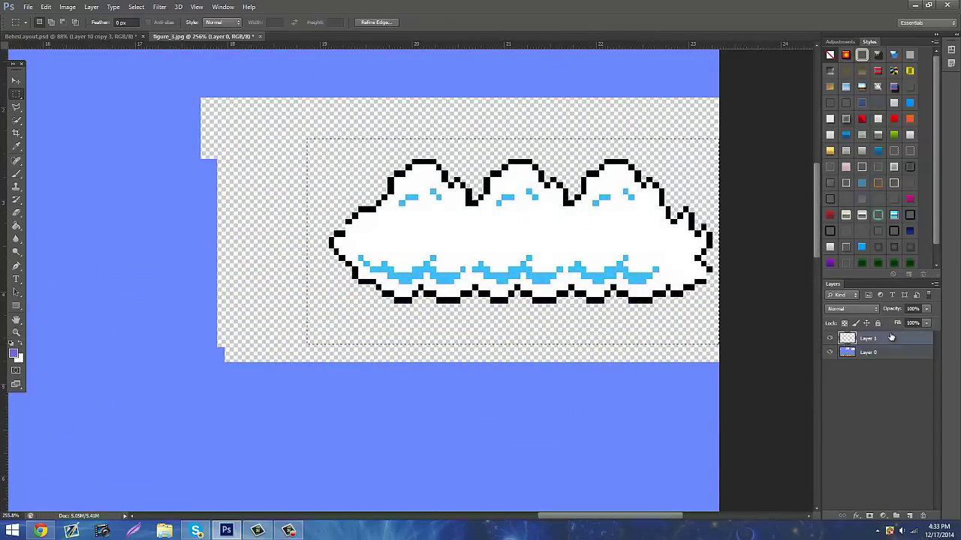
{"action": "left_click", "coordinate": [912, 356]}
{"action": "key", "text": "ctrl+j"}
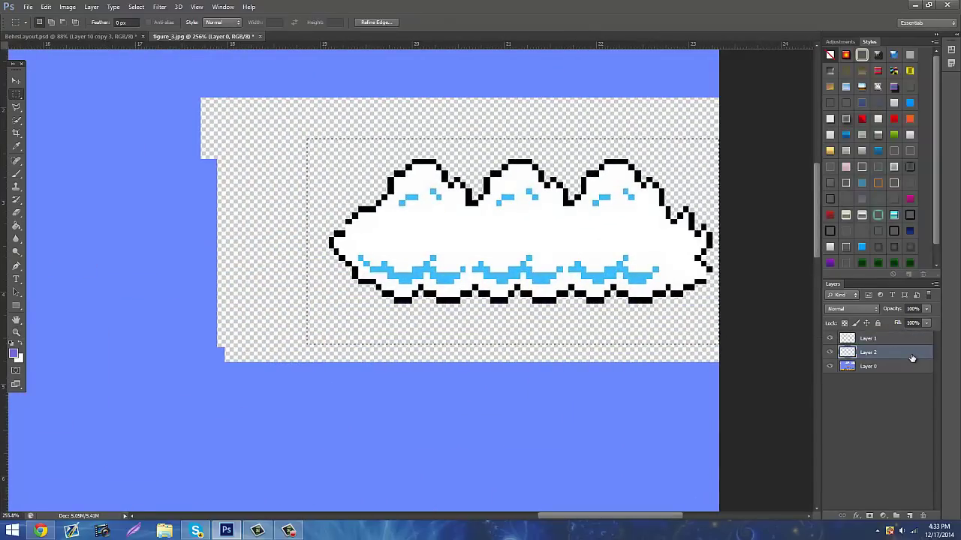
Move the three-humped cloud into the BehrsLayout.psd banner and scale it down to about 46%.
{"action": "left_click", "coordinate": [16, 80]}
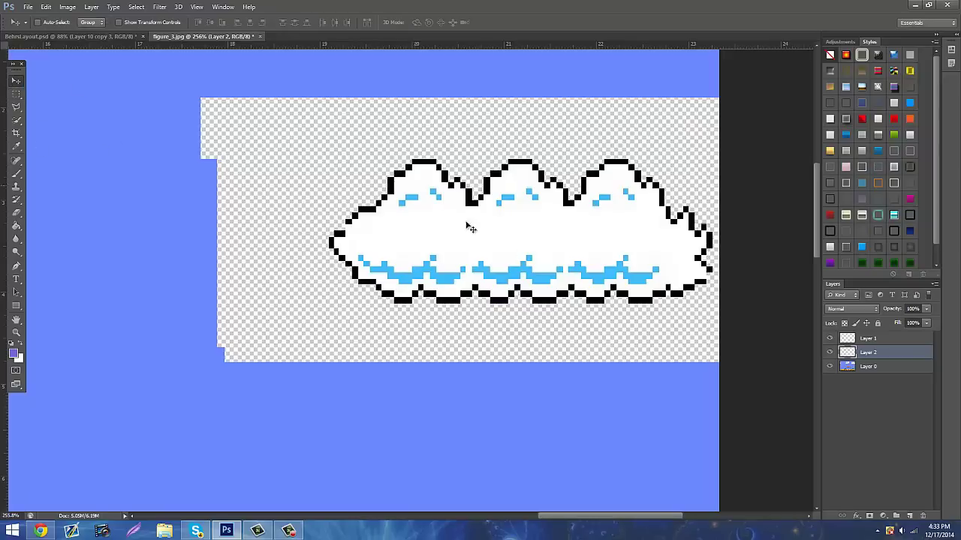
{"action": "left_click_drag", "start_coordinate": [469, 226], "coordinate": [420, 318]}
{"action": "key", "text": "ctrl+t"}
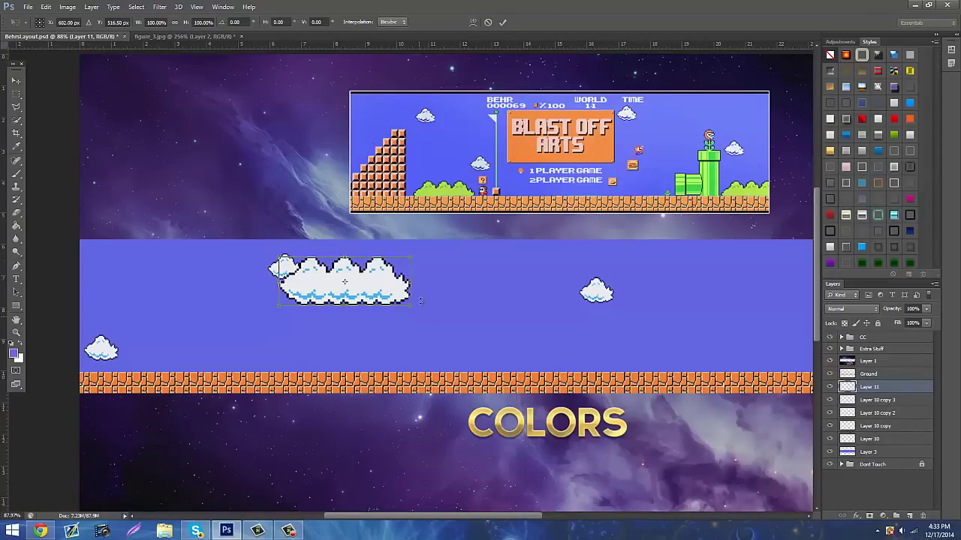
{"action": "left_click_drag", "start_coordinate": [410, 257], "coordinate": [339, 285]}
{"action": "left_click", "coordinate": [16, 83]}
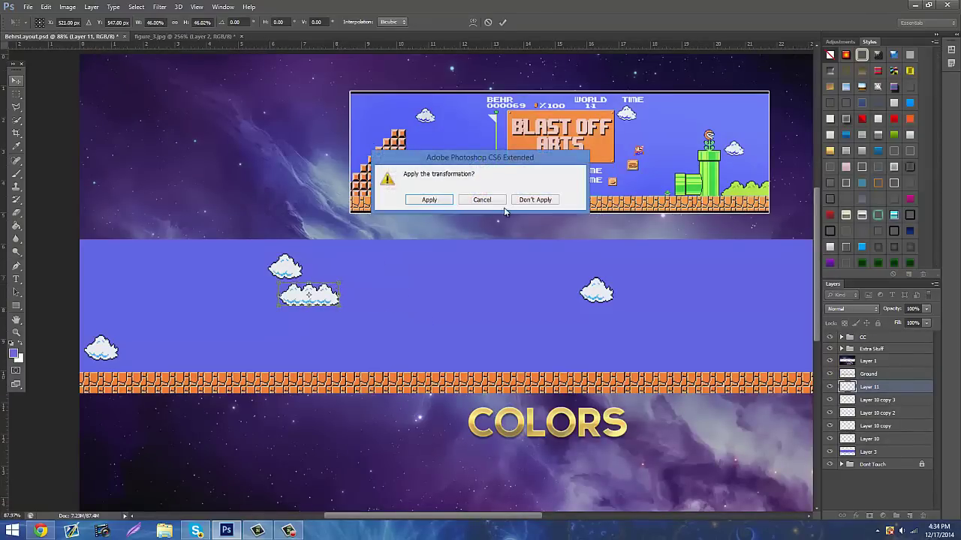
{"action": "left_click", "coordinate": [429, 200]}
Place the three-humped cloud between the two upper small clouds, lower in the sky, and duplicate its layer.
{"action": "left_click_drag", "start_coordinate": [374, 259], "coordinate": [480, 288]}
{"action": "key", "text": "ctrl+j"}
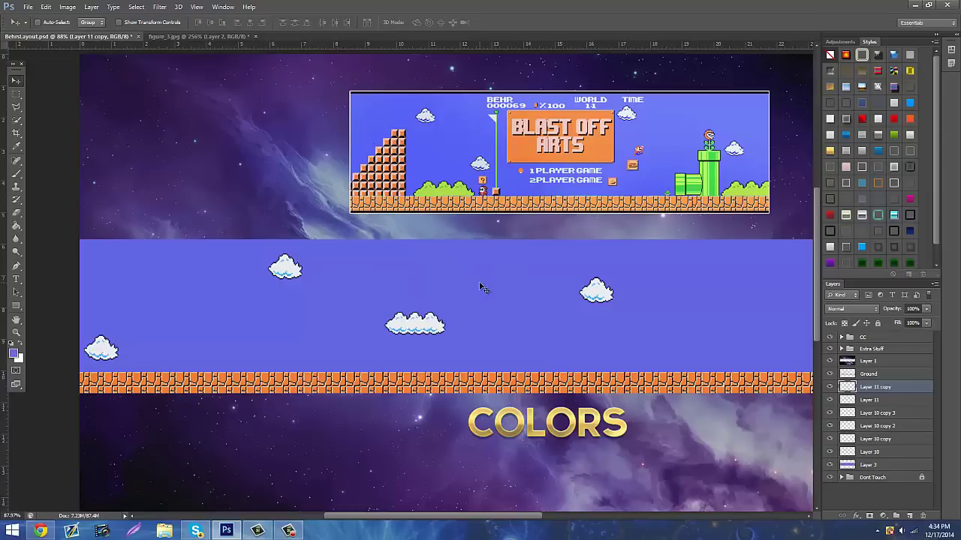
Move the duplicated three-humped cloud high in the sky between the two small clouds on the banner's right half.
{"action": "left_click_drag", "start_coordinate": [585, 313], "coordinate": [818, 251]}
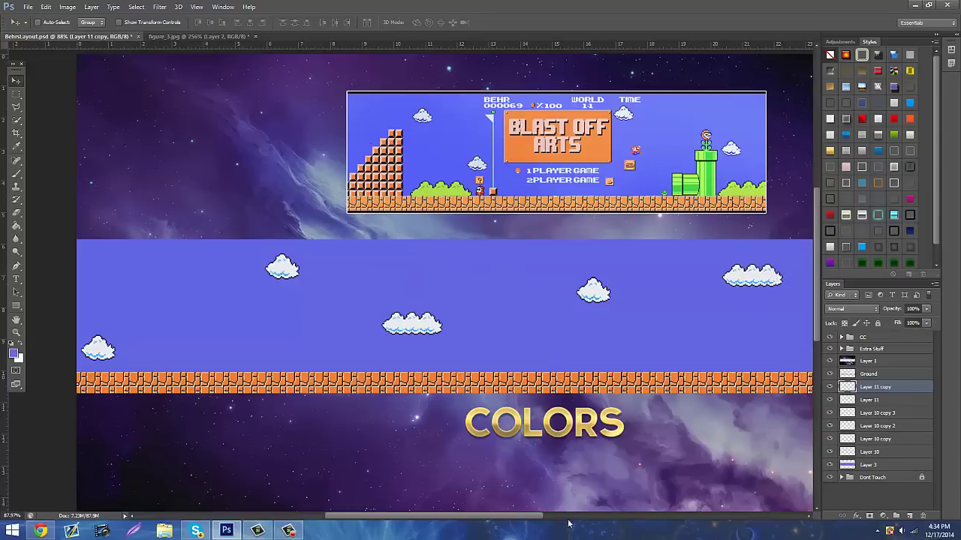
{"action": "scroll", "coordinate": [568, 519], "scroll_direction": "right", "scroll_amount": 3}
{"action": "left_click_drag", "start_coordinate": [591, 280], "coordinate": [670, 267]}
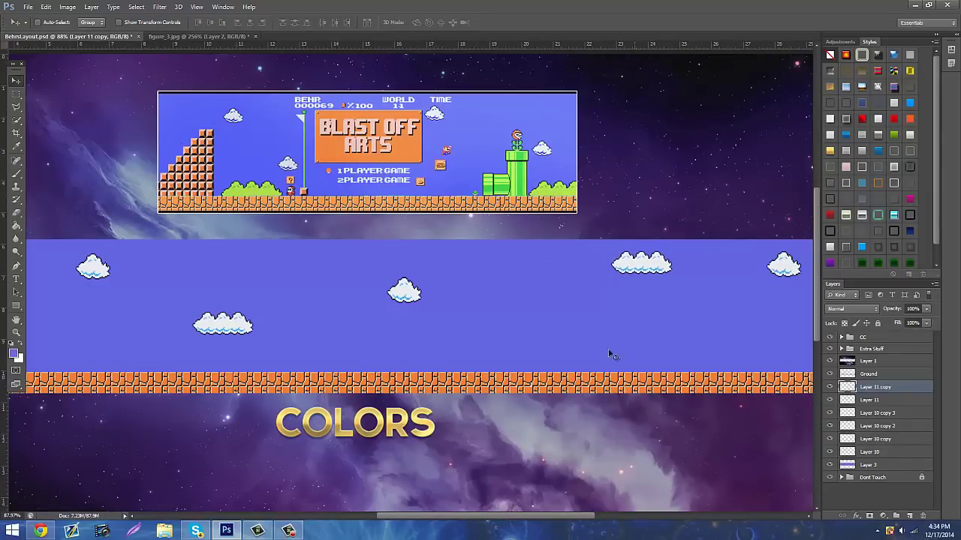
Duplicate the three-humped cloud again and place the copy lower in the sky, cut off by the banner's right edge.
{"action": "key", "text": "ctrl+j"}
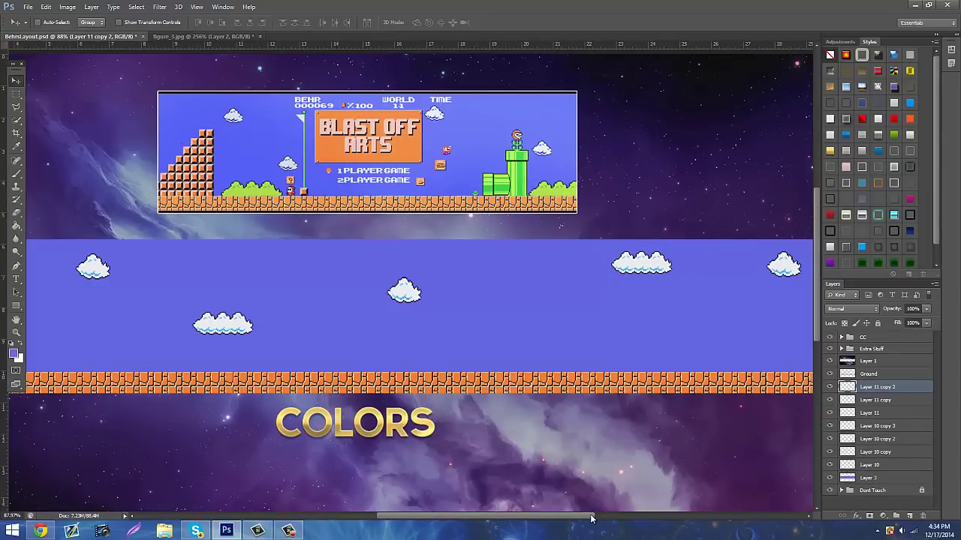
{"action": "scroll", "coordinate": [591, 518], "scroll_direction": "right", "scroll_amount": 3}
{"action": "left_click_drag", "start_coordinate": [502, 285], "coordinate": [663, 361]}
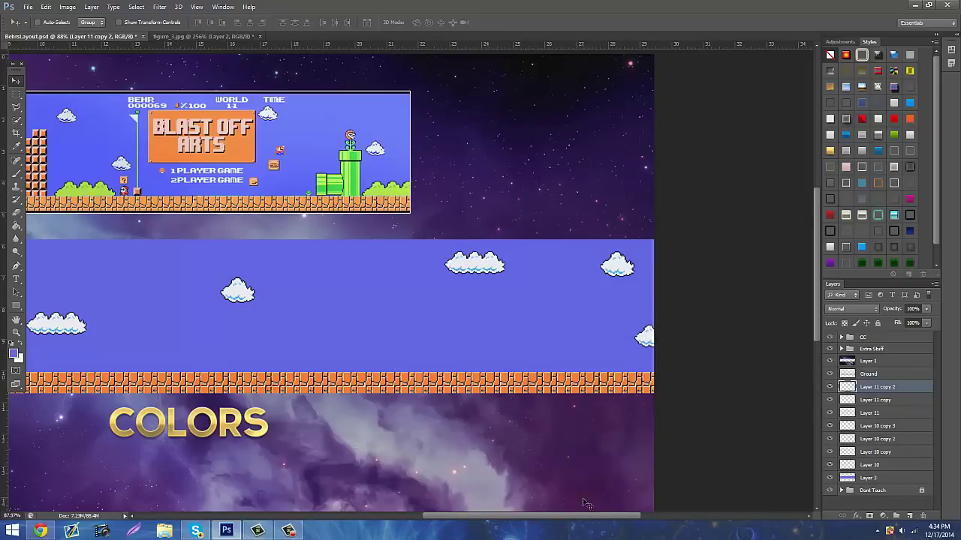
Duplicate the small cloud on Layer 10 copy and place it in the sky's upper left corner, partly cut off.
{"action": "left_click_drag", "start_coordinate": [622, 517], "coordinate": [515, 518]}
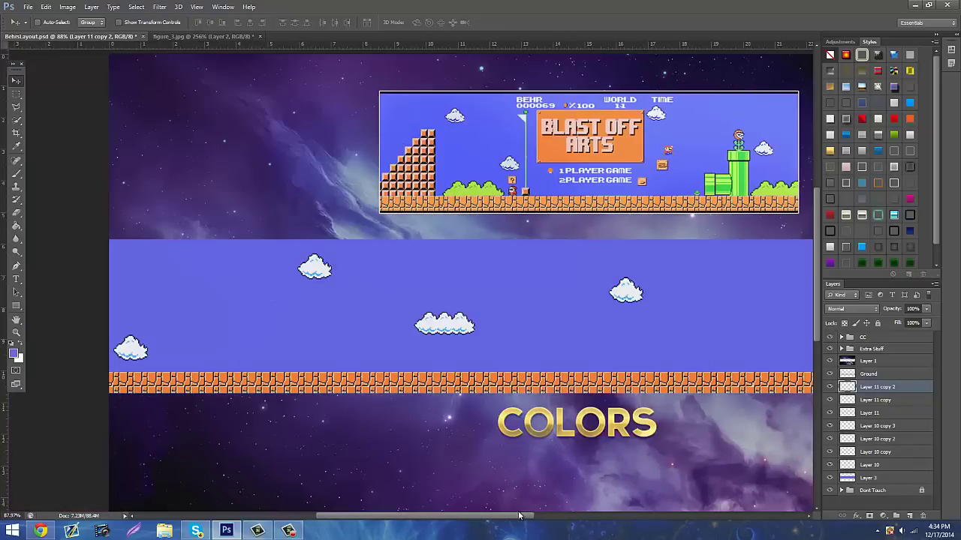
{"action": "left_click", "coordinate": [894, 450]}
{"action": "key", "text": "ctrl+j"}
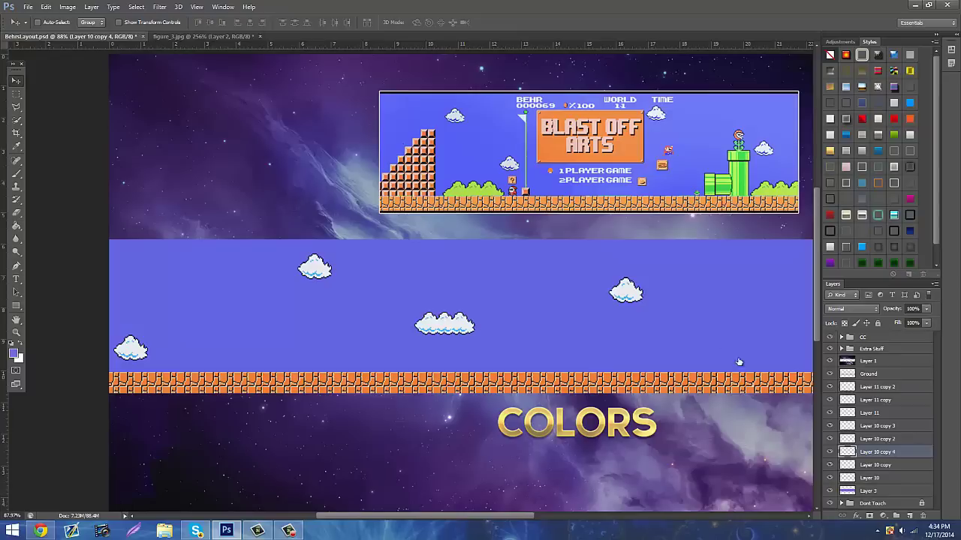
{"action": "left_click_drag", "start_coordinate": [459, 300], "coordinate": [397, 261]}
{"action": "left_click_drag", "start_coordinate": [525, 282], "coordinate": [376, 234]}
{"action": "mouse_move", "coordinate": [429, 324]}
{"action": "left_mouse_down"}
{"action": "mouse_move", "coordinate": [455, 292]}
{"action": "mouse_move", "coordinate": [433, 309]}
{"action": "left_mouse_up"}
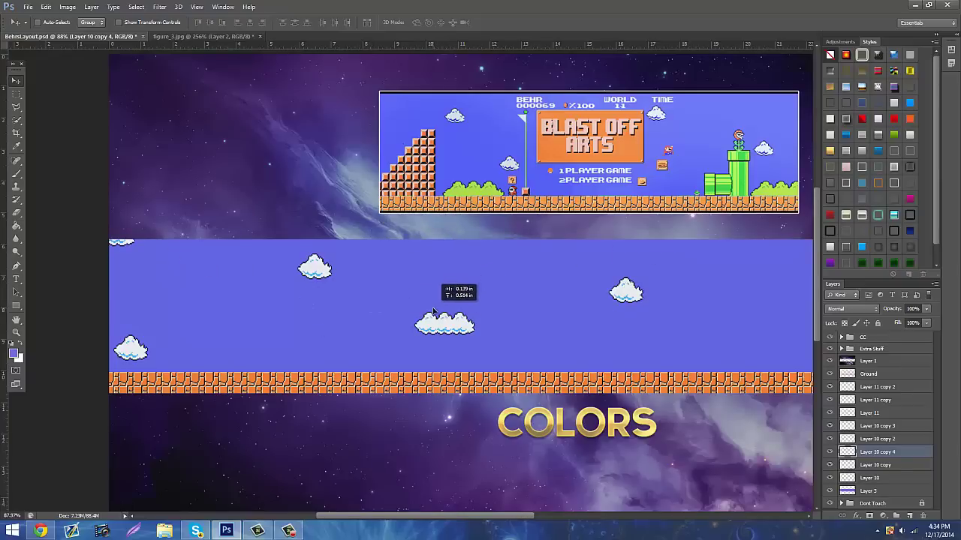
{"action": "left_click_drag", "start_coordinate": [462, 516], "coordinate": [488, 518]}
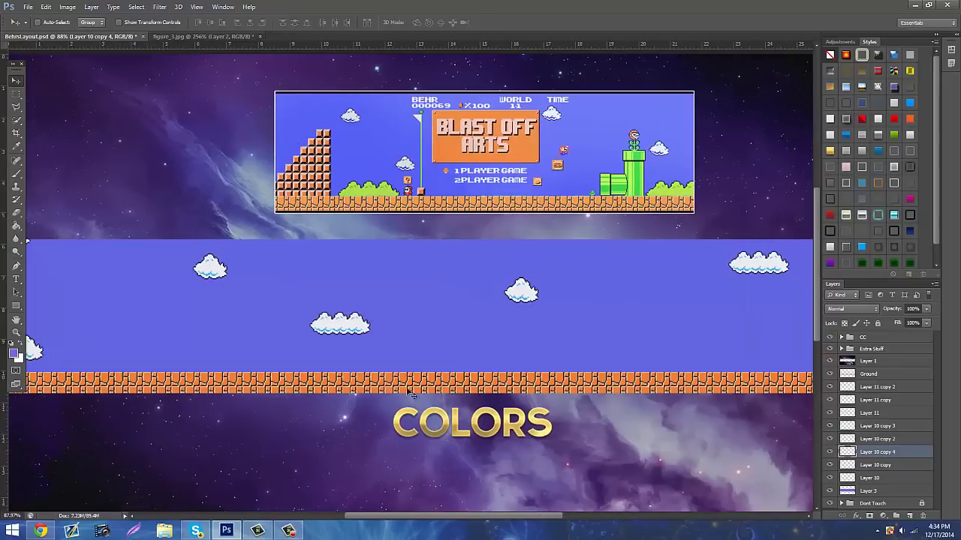
Switch to Chrome, return to the Google Images results and search for "8 bit mario game start".
{"action": "scroll", "coordinate": [411, 394], "scroll_direction": "up", "scroll_amount": 3}
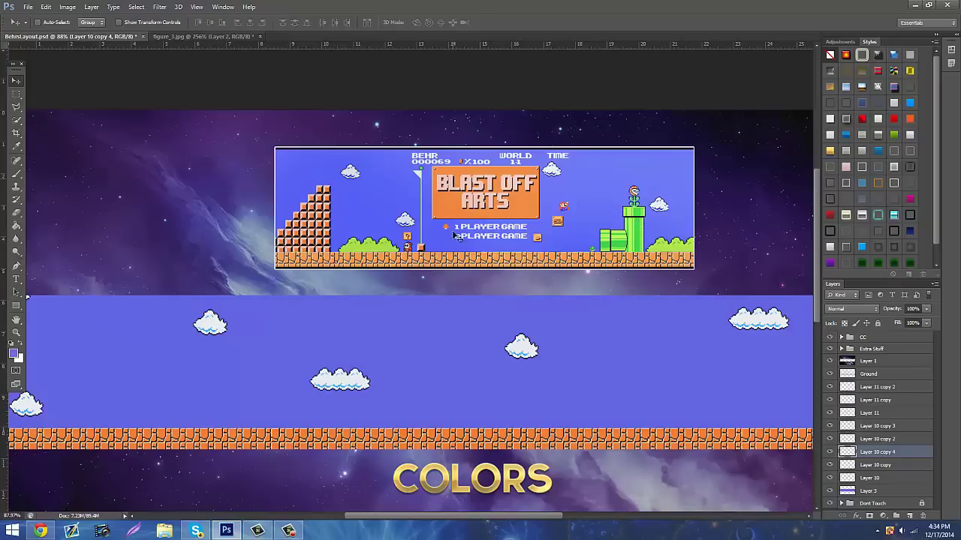
{"action": "left_click", "coordinate": [41, 531]}
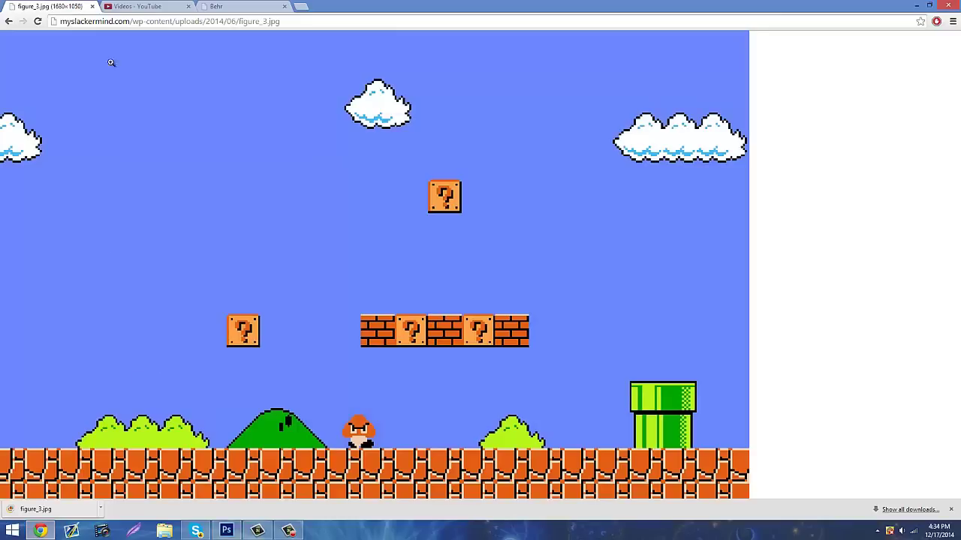
{"action": "left_click", "coordinate": [9, 21]}
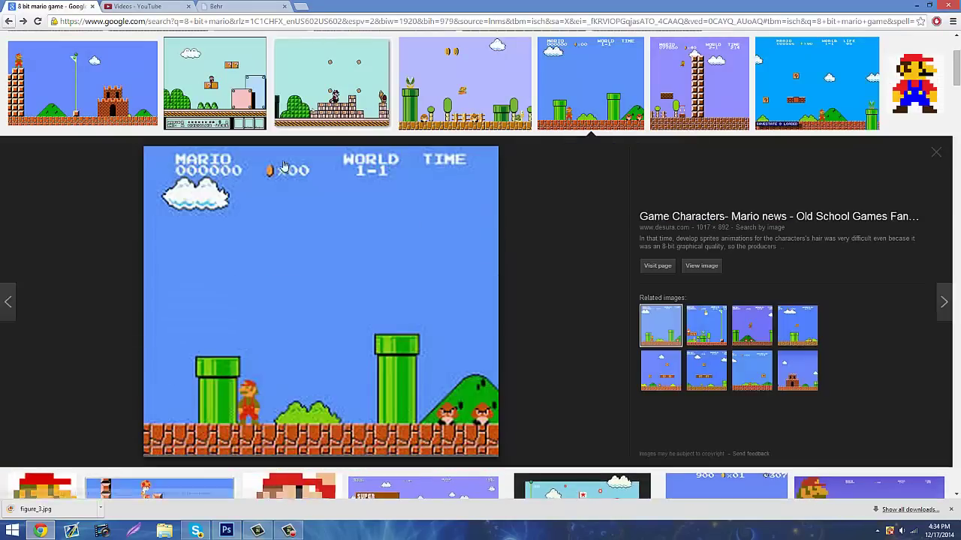
{"action": "left_click", "coordinate": [937, 158]}
{"action": "scroll", "coordinate": [526, 150], "scroll_direction": "up", "scroll_amount": 3}
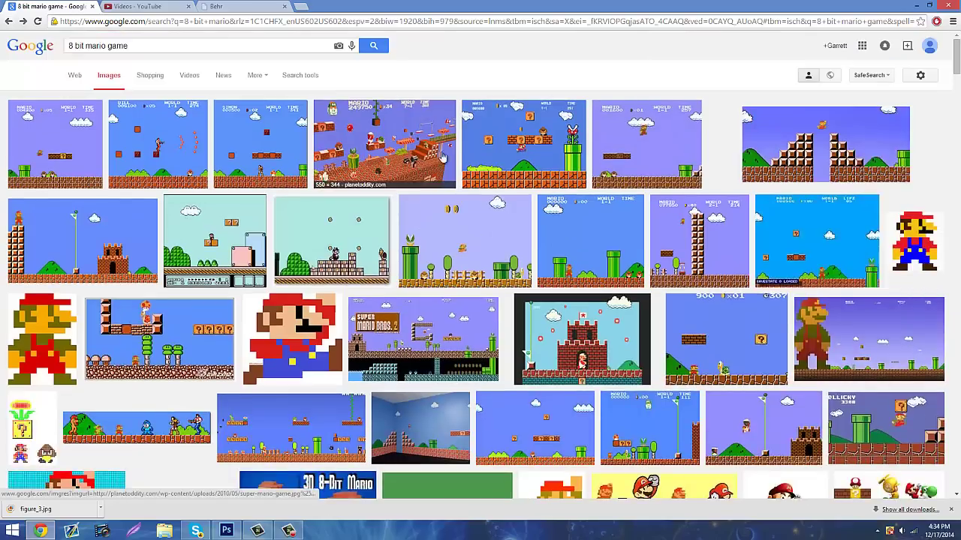
{"action": "scroll", "coordinate": [494, 148], "scroll_direction": "down", "scroll_amount": 4}
{"action": "scroll", "coordinate": [493, 148], "scroll_direction": "up", "scroll_amount": 4}
{"action": "left_click", "coordinate": [140, 47]}
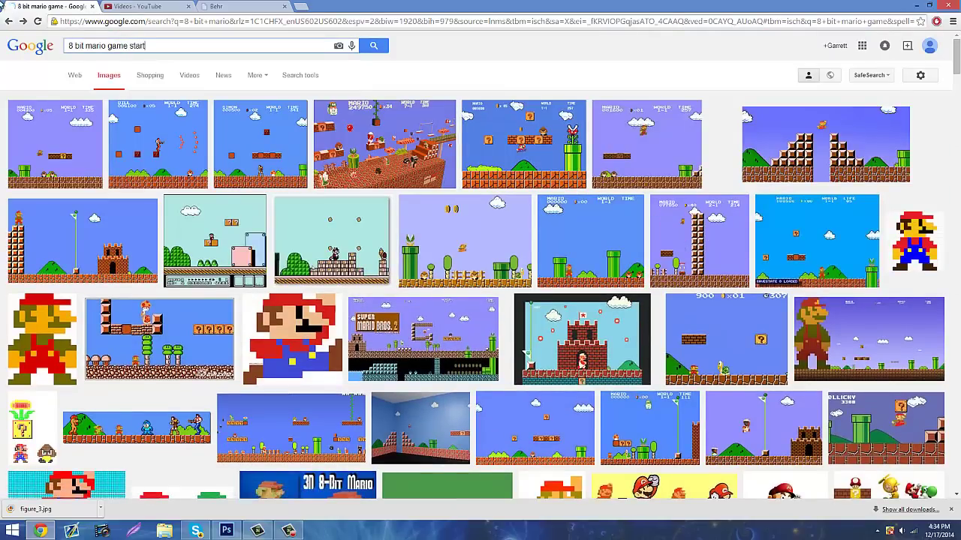
{"action": "type", "text": "start"}
{"action": "key", "text": "Return"}
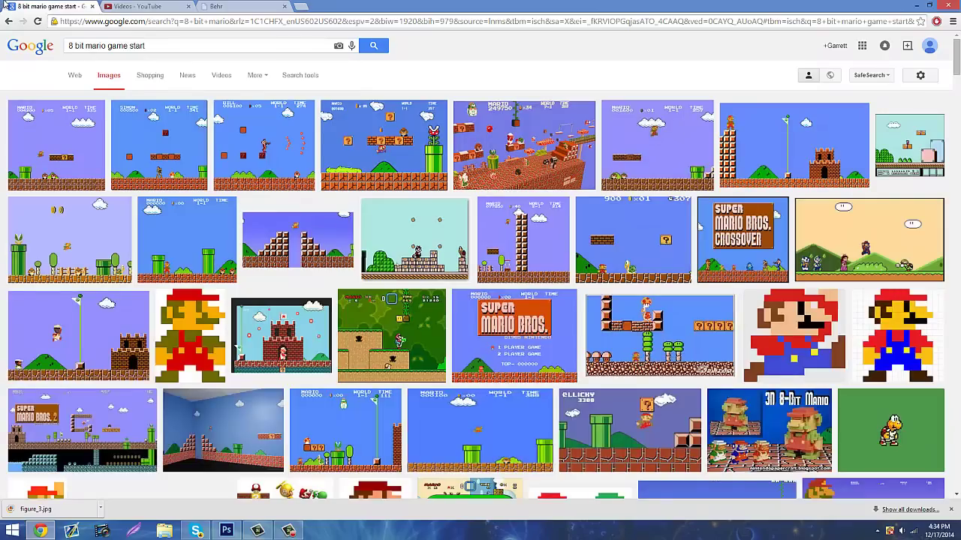
Open the Super Mario Bros. title screen result and save the image to the Desktop under its suggested file name.
{"action": "left_click", "coordinate": [508, 337]}
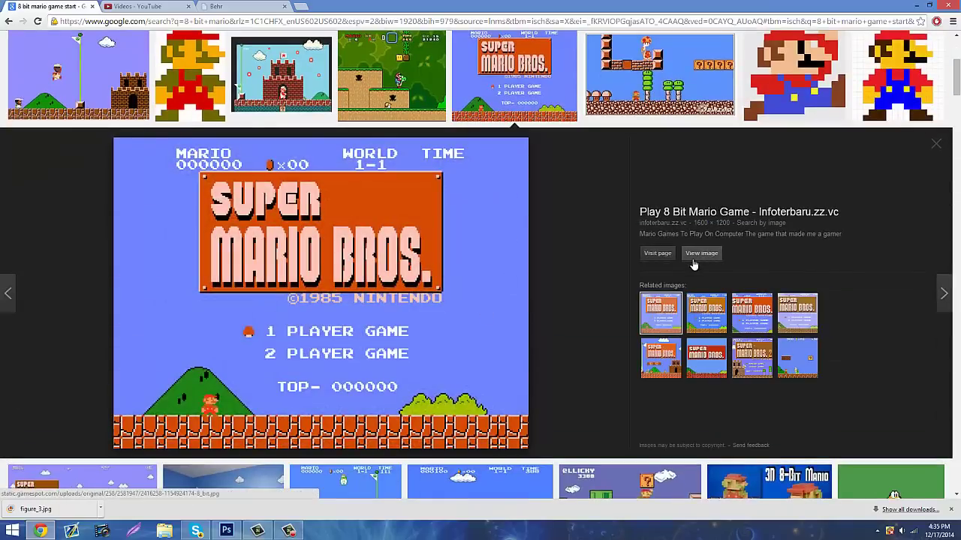
{"action": "right_click", "coordinate": [417, 315]}
{"action": "left_click", "coordinate": [379, 384]}
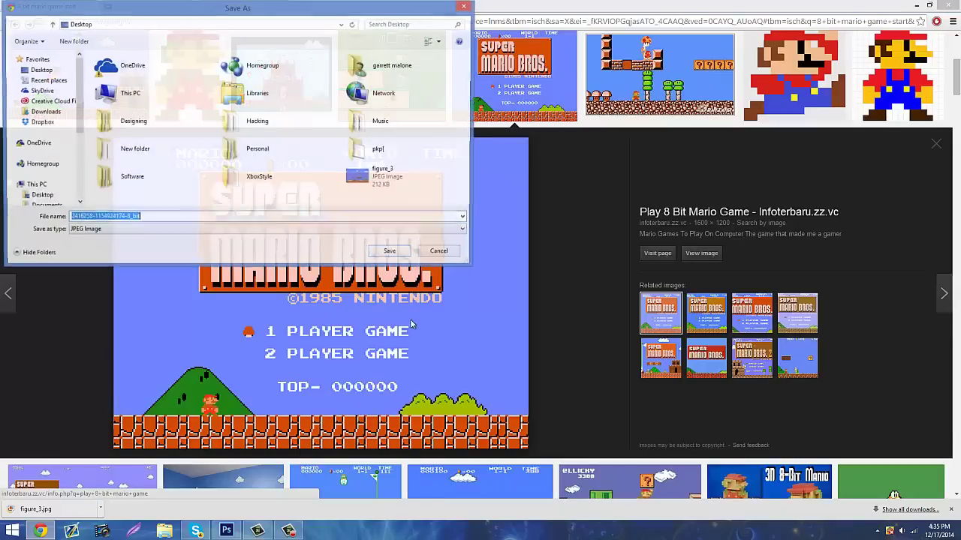
{"action": "left_click", "coordinate": [389, 250]}
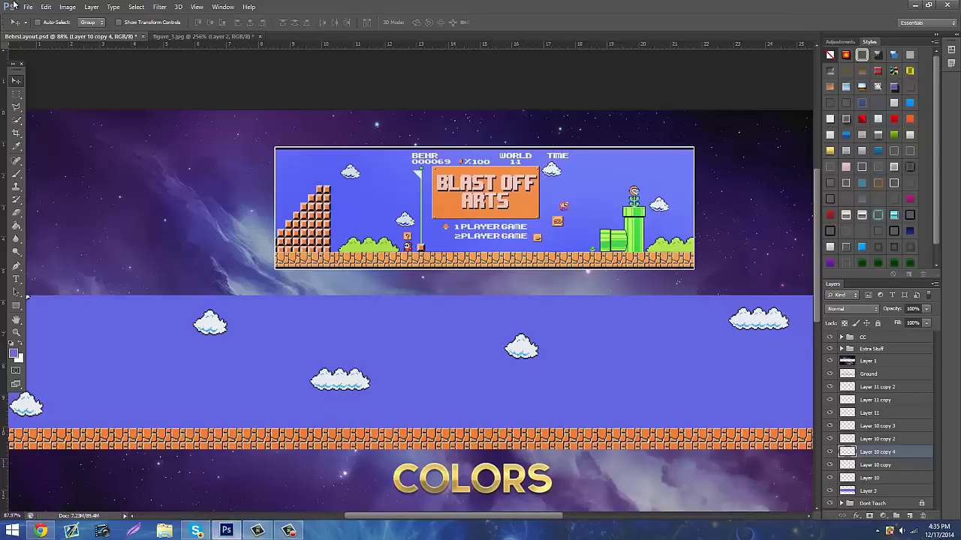
{"action": "left_click", "coordinate": [28, 7]}
{"action": "left_click", "coordinate": [37, 29]}
{"action": "scroll", "coordinate": [463, 262], "scroll_direction": "down", "scroll_amount": 5}
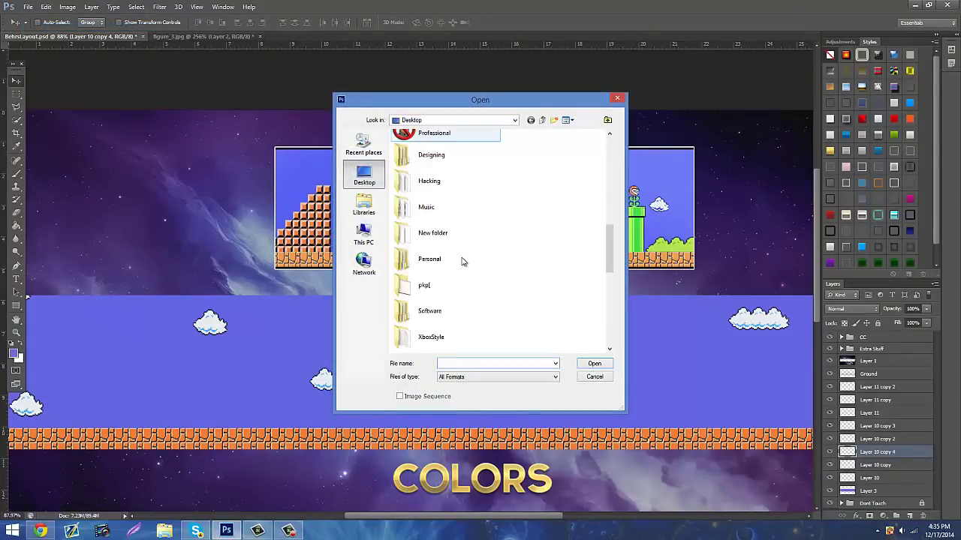
{"action": "scroll", "coordinate": [462, 262], "scroll_direction": "up", "scroll_amount": 4}
{"action": "scroll", "coordinate": [462, 261], "scroll_direction": "down", "scroll_amount": 10}
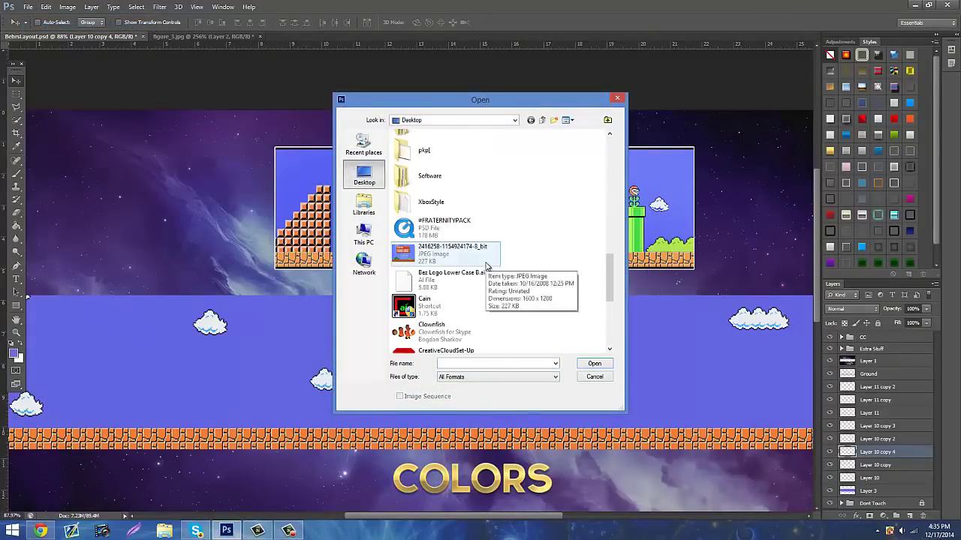
{"action": "double_click", "coordinate": [486, 259]}
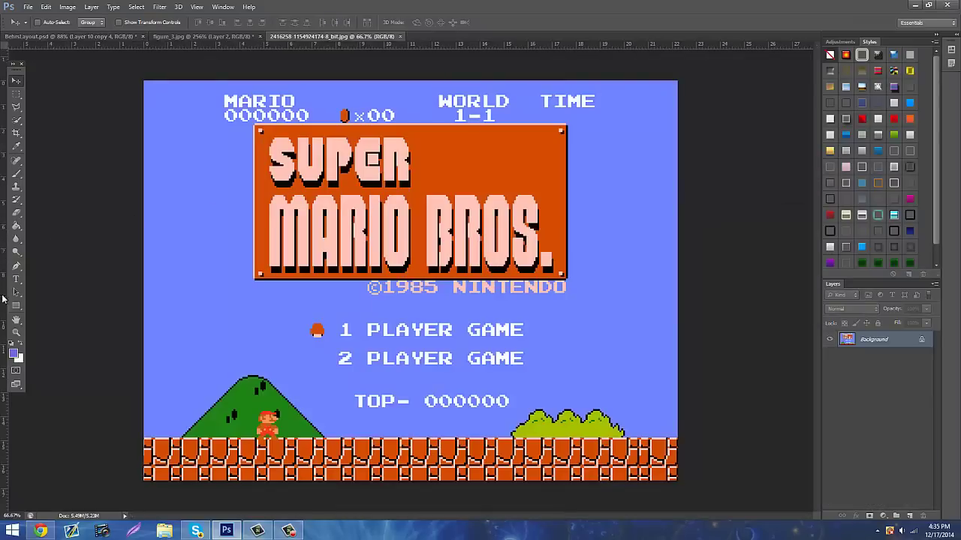
Try to delete a rectangular selection of the score, WORLD and TIME text above the title sign, then undo it.
{"action": "left_click", "coordinate": [16, 332]}
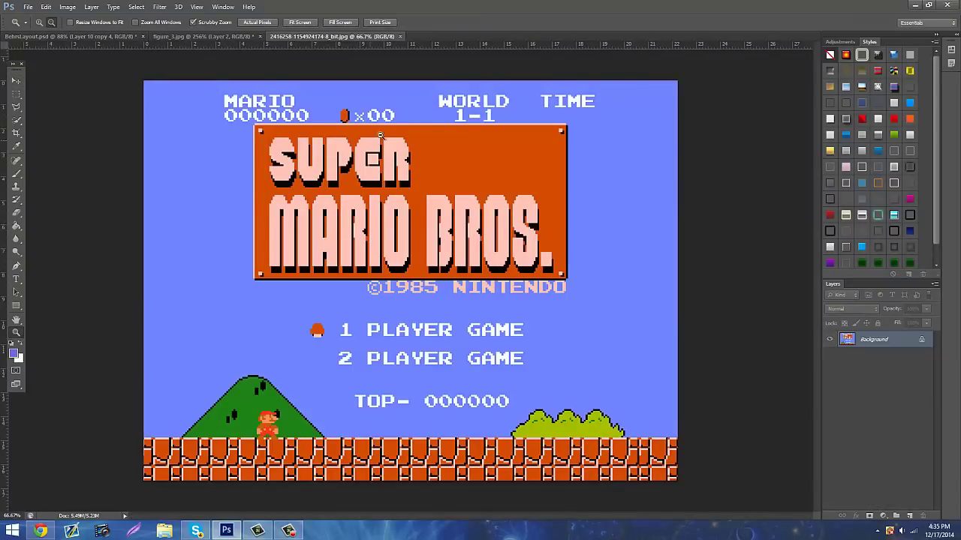
{"action": "left_click_drag", "start_coordinate": [371, 140], "coordinate": [406, 124]}
{"action": "left_click", "coordinate": [15, 94]}
{"action": "scroll", "coordinate": [139, 124], "scroll_direction": "up", "scroll_amount": 1}
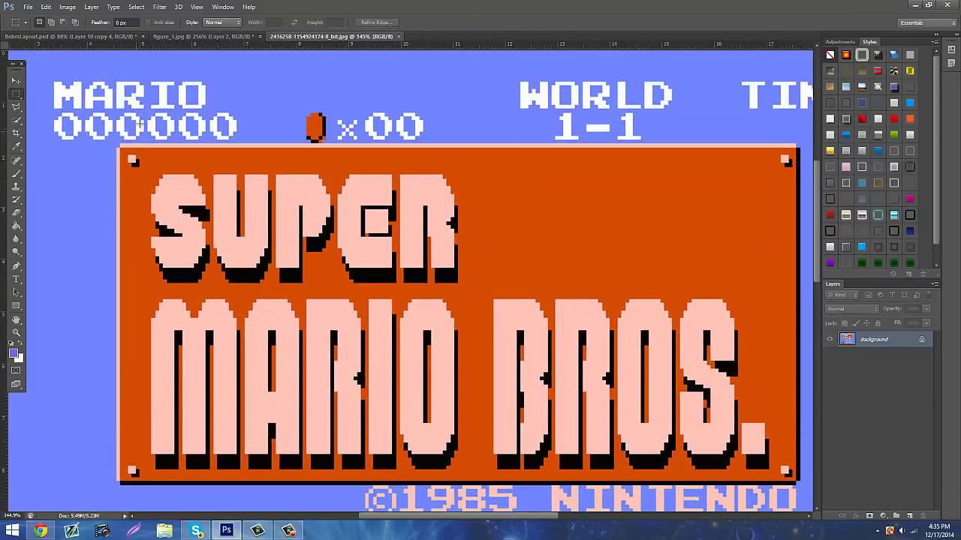
{"action": "scroll", "coordinate": [798, 109], "scroll_direction": "right", "scroll_amount": 3}
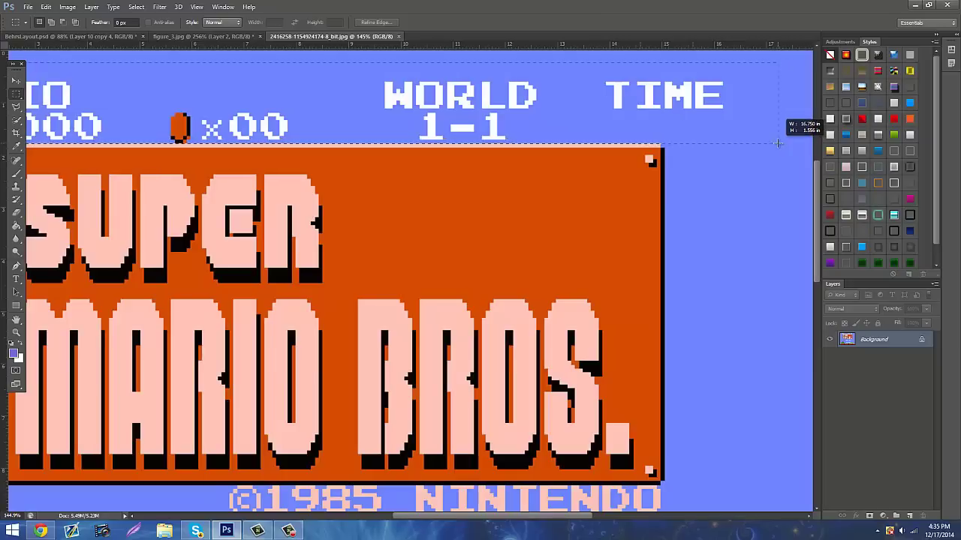
{"action": "key", "text": "BackSpace"}
{"action": "key", "text": "ctrl+z"}
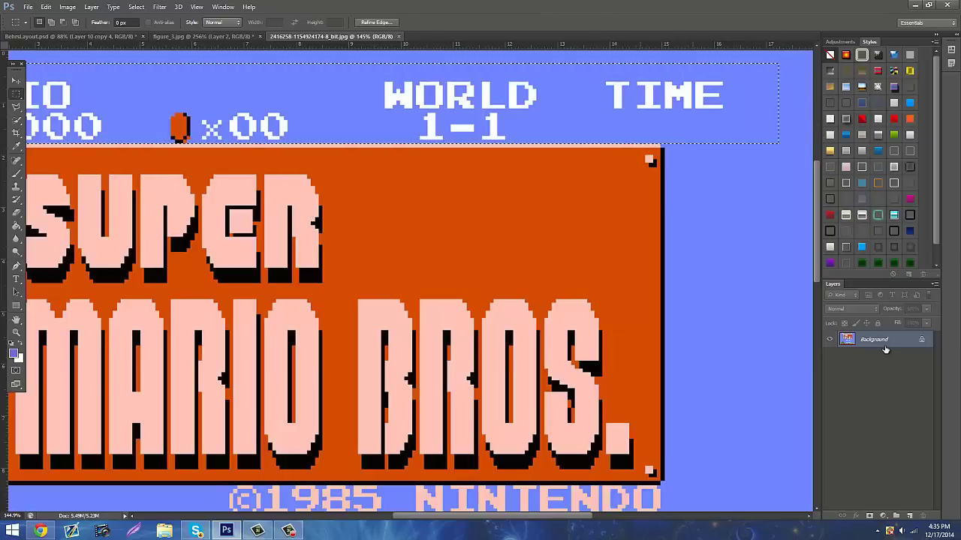
Convert the Background into an editable Layer 0 and clear the strip of score text above the title sign.
{"action": "double_click", "coordinate": [873, 340]}
{"action": "left_click", "coordinate": [561, 168]}
{"action": "left_click_drag", "start_coordinate": [783, 58], "coordinate": [36, 142]}
{"action": "key", "text": "BackSpace"}
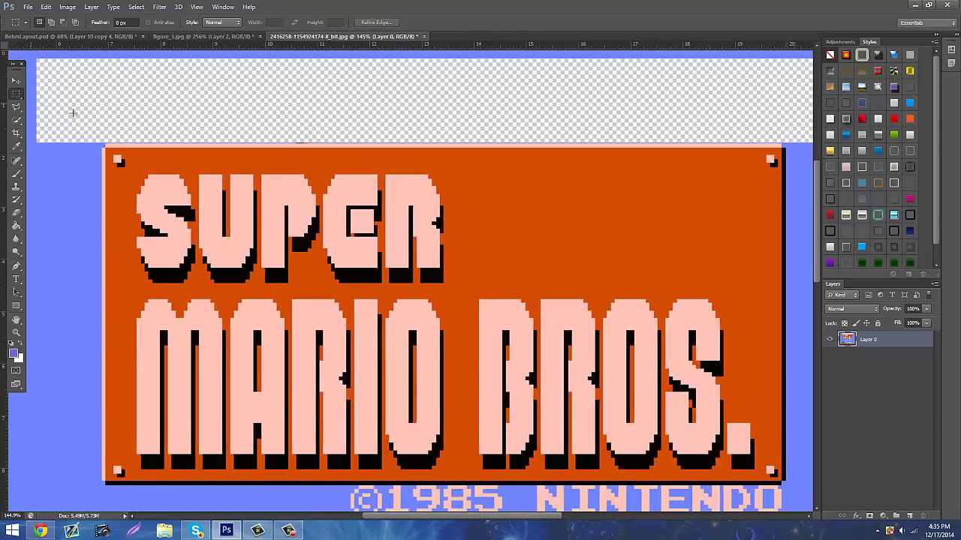
Select the band along the sign's top edge and shift Layer 0 slightly down and to the left.
{"action": "left_click_drag", "start_coordinate": [778, 133], "coordinate": [764, 128]}
{"action": "left_click_drag", "start_coordinate": [758, 139], "coordinate": [760, 142]}
{"action": "left_click", "coordinate": [16, 333]}
{"action": "left_click_drag", "start_coordinate": [560, 118], "coordinate": [620, 86]}
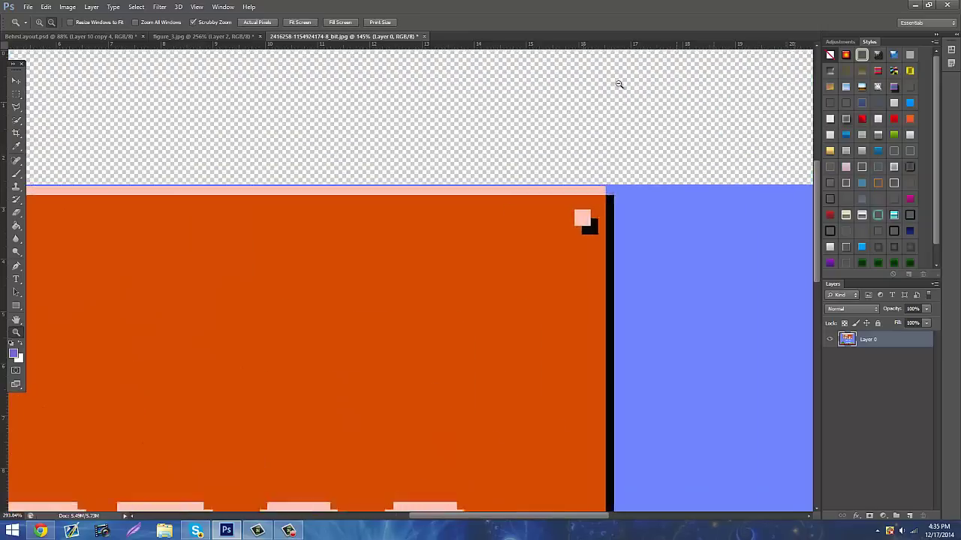
{"action": "key", "text": "v"}
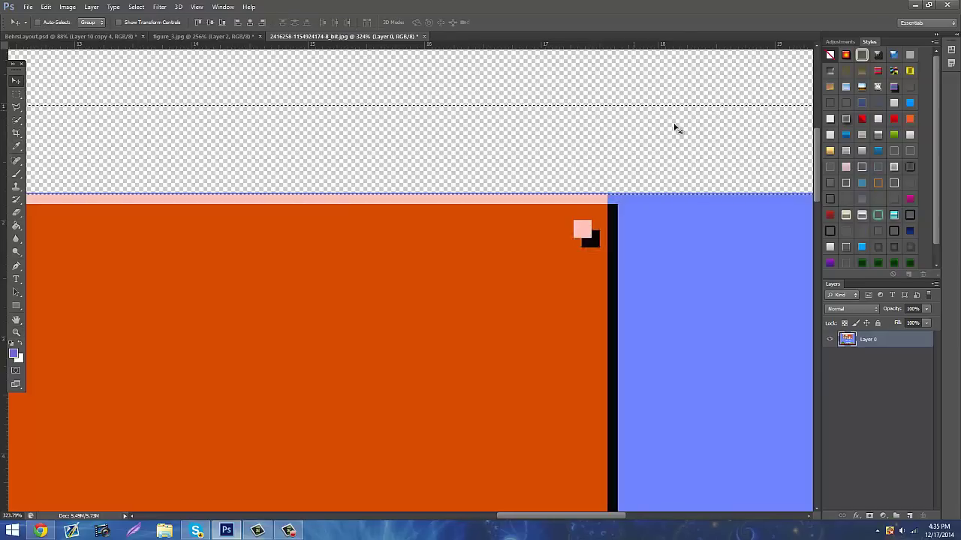
{"action": "left_click_drag", "start_coordinate": [704, 93], "coordinate": [668, 118]}
Cut away the remaining sky along the sign's top edge and in its notched upper left corner.
{"action": "left_click", "coordinate": [16, 94]}
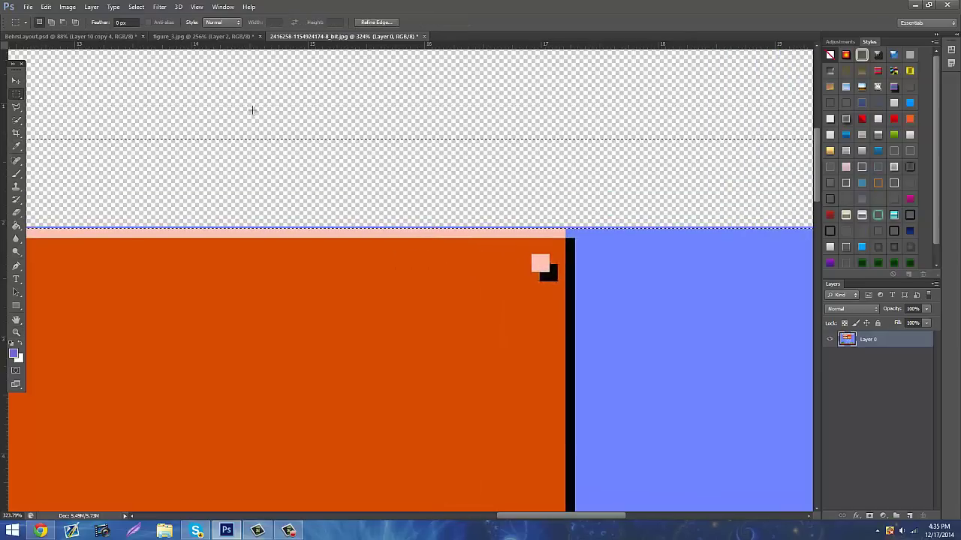
{"action": "left_click_drag", "start_coordinate": [603, 112], "coordinate": [46, 228]}
{"action": "key", "text": "ctrl+x"}
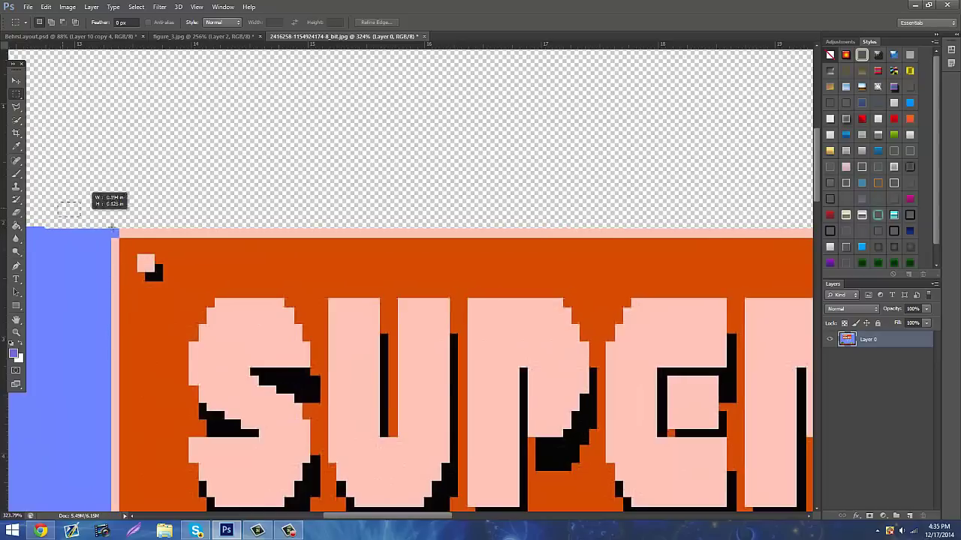
{"action": "left_click_drag", "start_coordinate": [112, 227], "coordinate": [119, 238]}
{"action": "key", "text": "ctrl+x"}
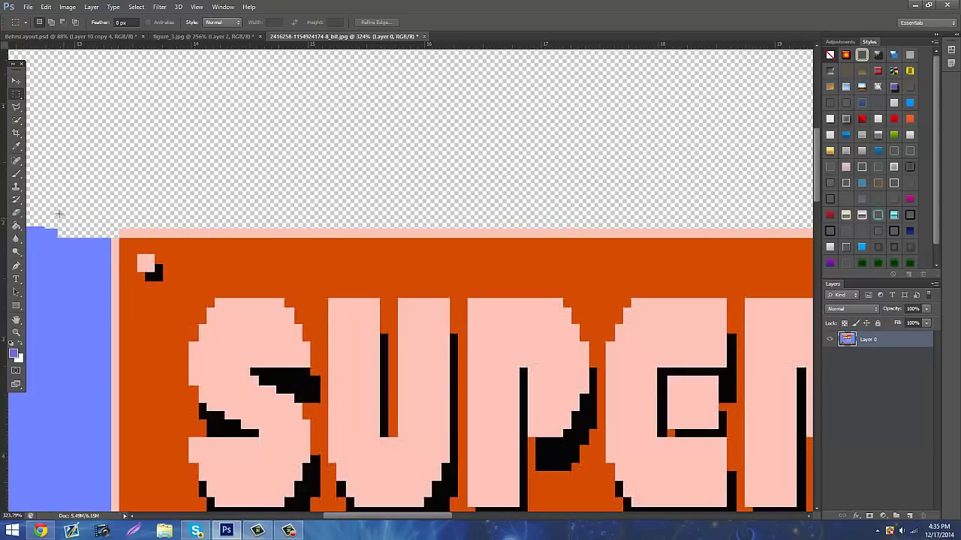
Clear a strip of sky along the sign's left side and a strip directly beneath its black bottom edge.
{"action": "mouse_move", "coordinate": [39, 180]}
{"action": "left_mouse_down"}
{"action": "mouse_move", "coordinate": [79, 510]}
{"action": "mouse_move", "coordinate": [90, 512]}
{"action": "mouse_move", "coordinate": [111, 413]}
{"action": "left_mouse_up"}
{"action": "key", "text": "Delete"}
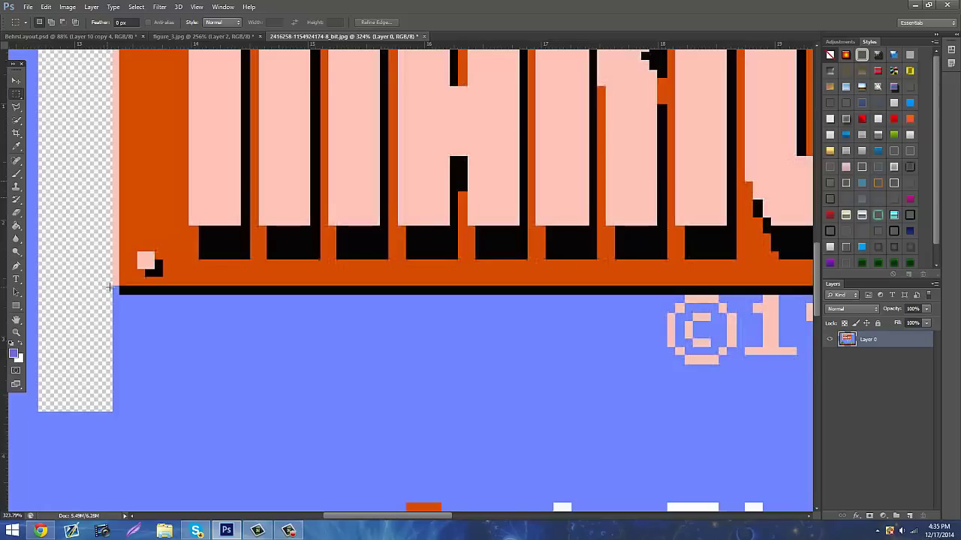
{"action": "left_click_drag", "start_coordinate": [109, 288], "coordinate": [890, 360]}
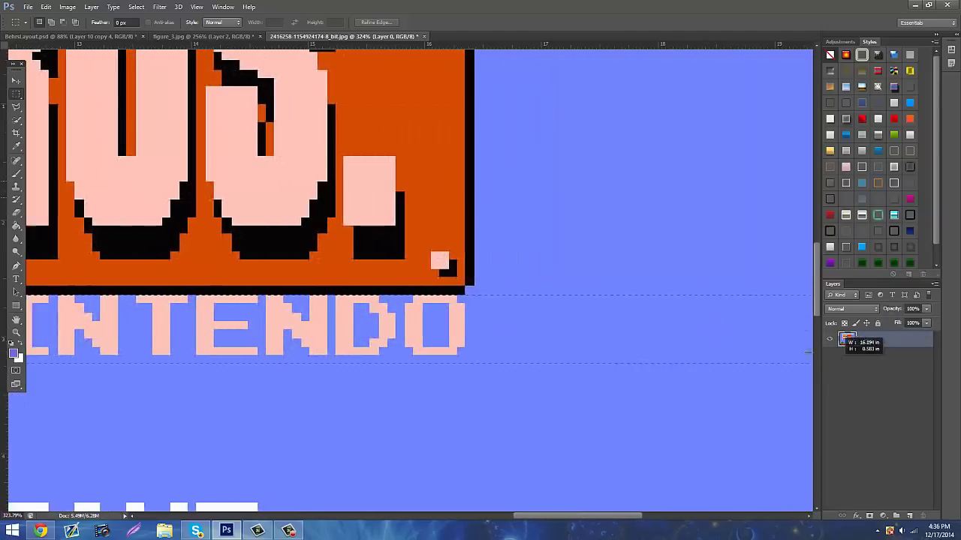
{"action": "left_click_drag", "start_coordinate": [807, 352], "coordinate": [750, 341]}
{"action": "key", "text": "Delete"}
Cut away the sky along the sign's right side, including the notch at its upper right corner.
{"action": "left_click_drag", "start_coordinate": [572, 338], "coordinate": [428, 105]}
{"action": "left_click_drag", "start_coordinate": [457, 188], "coordinate": [416, 285]}
{"action": "key", "text": "ctrl+x"}
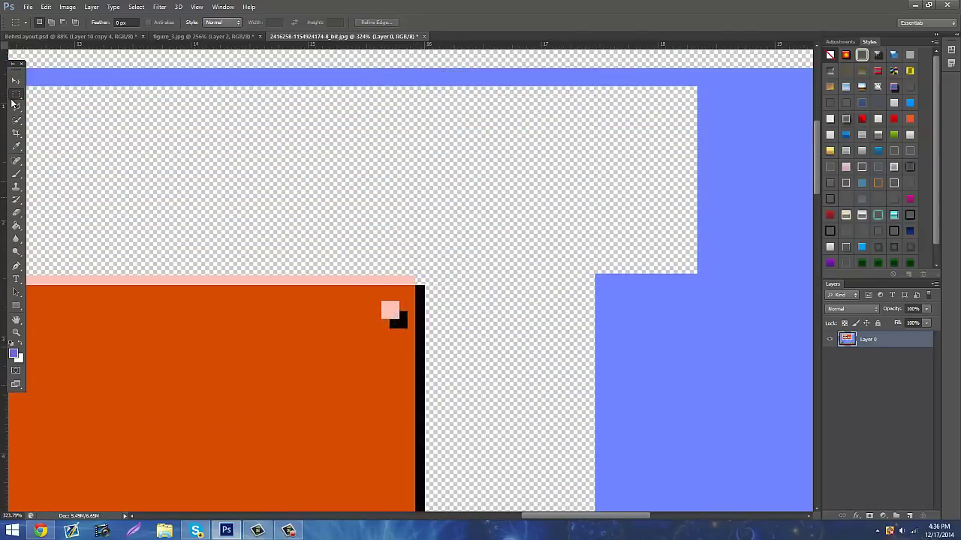
Select the whole isolated Super Mario Bros. sign on Layer 0 and copy it to a new layer.
{"action": "left_click", "coordinate": [16, 333]}
{"action": "left_click_drag", "start_coordinate": [360, 314], "coordinate": [323, 289]}
{"action": "left_click_drag", "start_coordinate": [410, 155], "coordinate": [437, 146]}
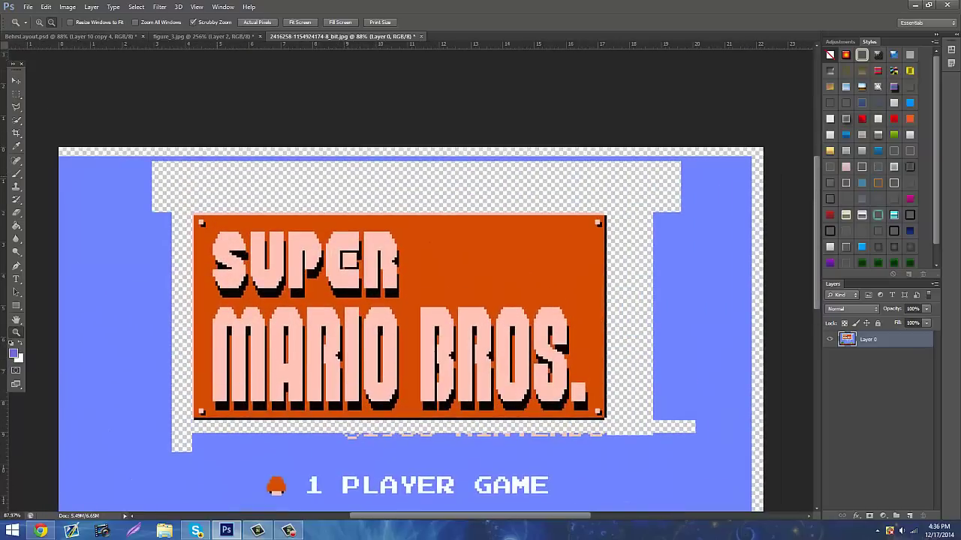
{"action": "left_click", "coordinate": [16, 93]}
{"action": "left_click_drag", "start_coordinate": [185, 209], "coordinate": [606, 427]}
{"action": "key", "text": "ctrl+j"}
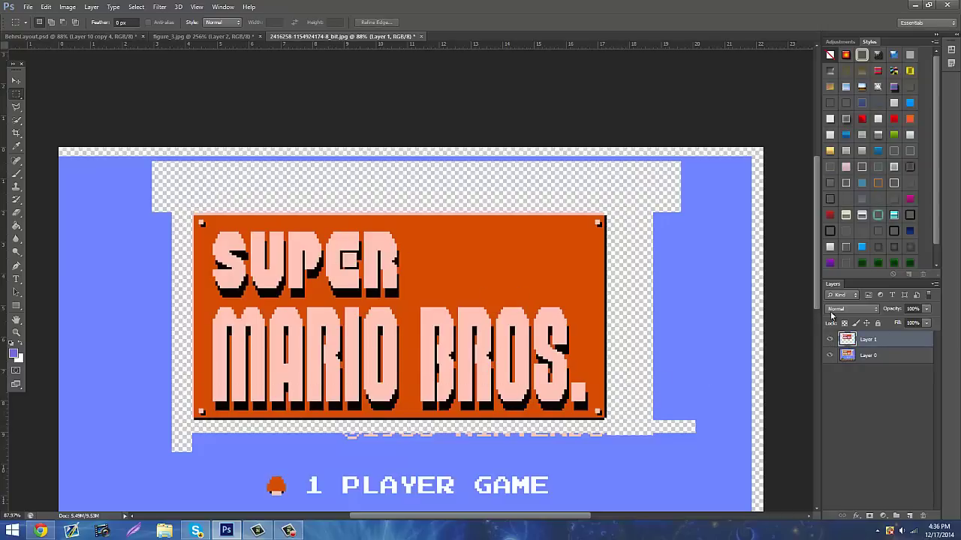
Bring the copied Super Mario Bros. sign into the BehrsLayout.psd banner and place it over the blue sky band.
{"action": "left_click", "coordinate": [15, 80]}
{"action": "mouse_move", "coordinate": [337, 255]}
{"action": "left_mouse_down"}
{"action": "mouse_move", "coordinate": [397, 296]}
{"action": "mouse_move", "coordinate": [274, 83]}
{"action": "mouse_move", "coordinate": [100, 42]}
{"action": "mouse_move", "coordinate": [315, 253]}
{"action": "mouse_move", "coordinate": [336, 257]}
{"action": "left_mouse_up"}
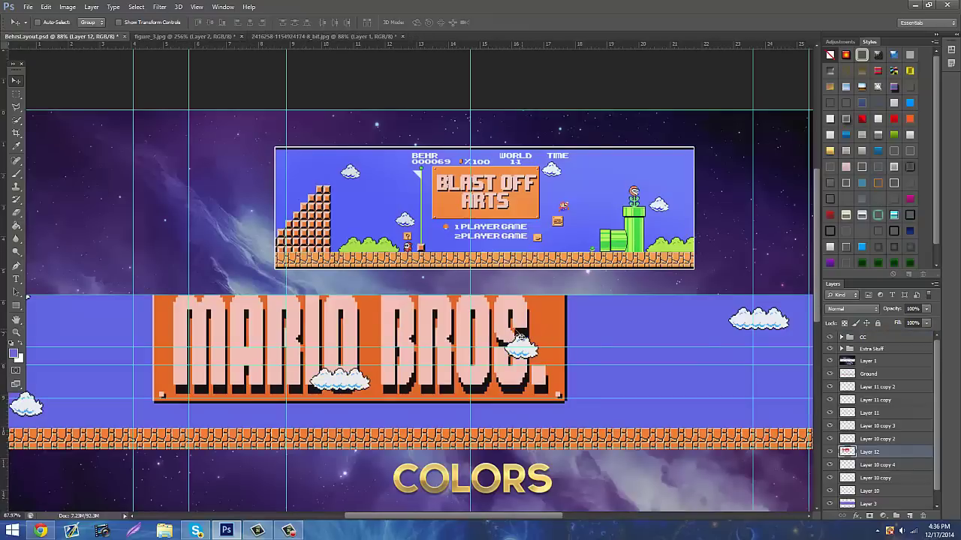
{"action": "left_click_drag", "start_coordinate": [520, 336], "coordinate": [623, 383]}
Scale the sign proportionally to about 38% and centre it horizontally in the blue sky band above the ground.
{"action": "key", "text": "ctrl+t"}
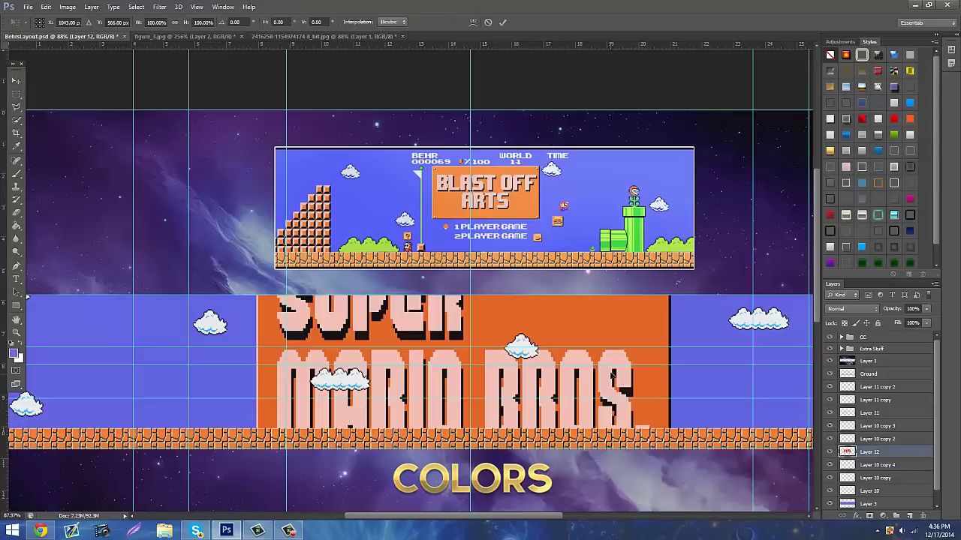
{"action": "left_click_drag", "start_coordinate": [593, 301], "coordinate": [446, 384]}
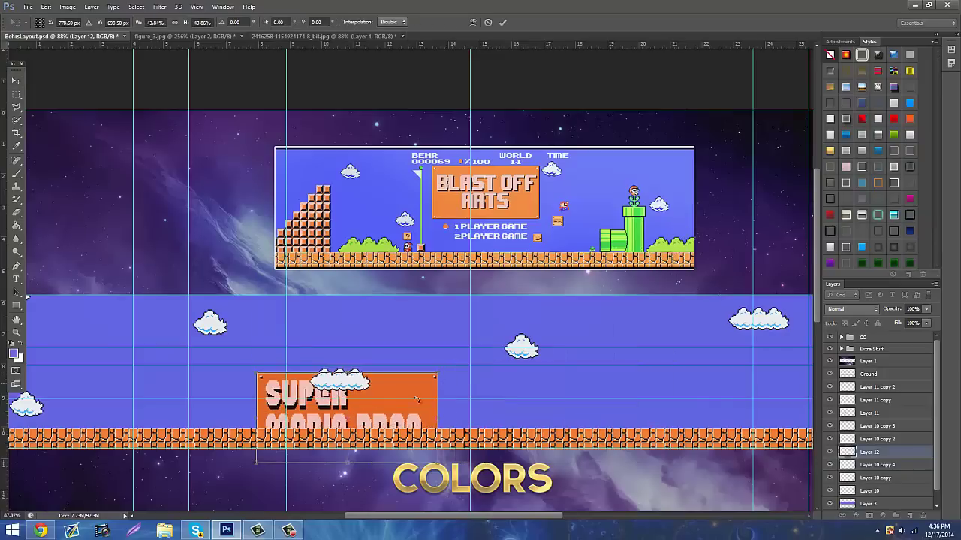
{"action": "left_click_drag", "start_coordinate": [397, 420], "coordinate": [509, 344]}
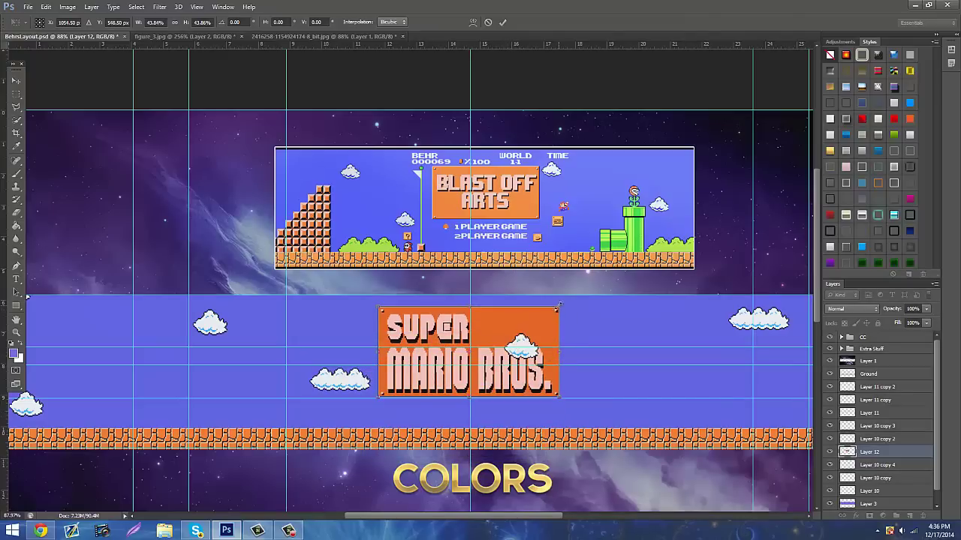
{"action": "left_click_drag", "start_coordinate": [534, 313], "coordinate": [497, 340]}
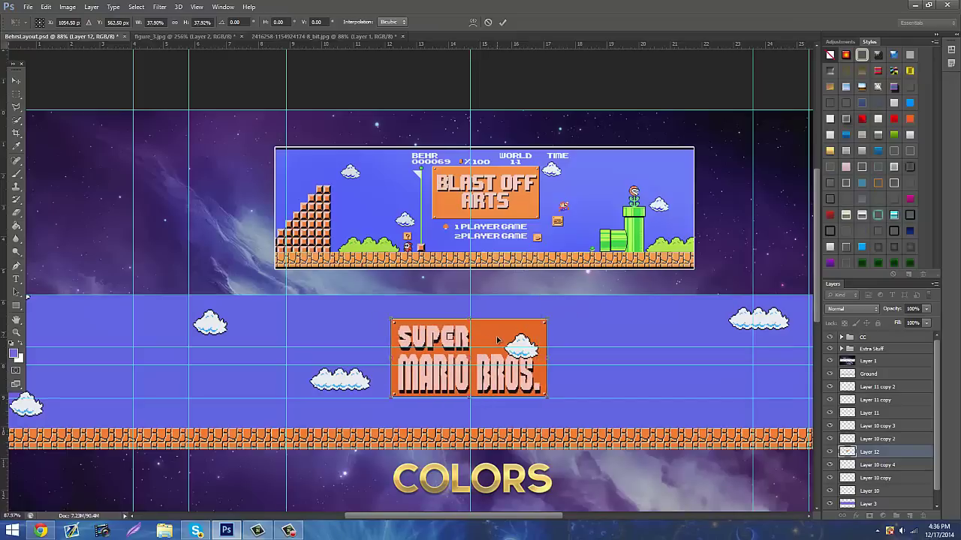
{"action": "left_click", "coordinate": [15, 82]}
{"action": "left_click", "coordinate": [431, 203]}
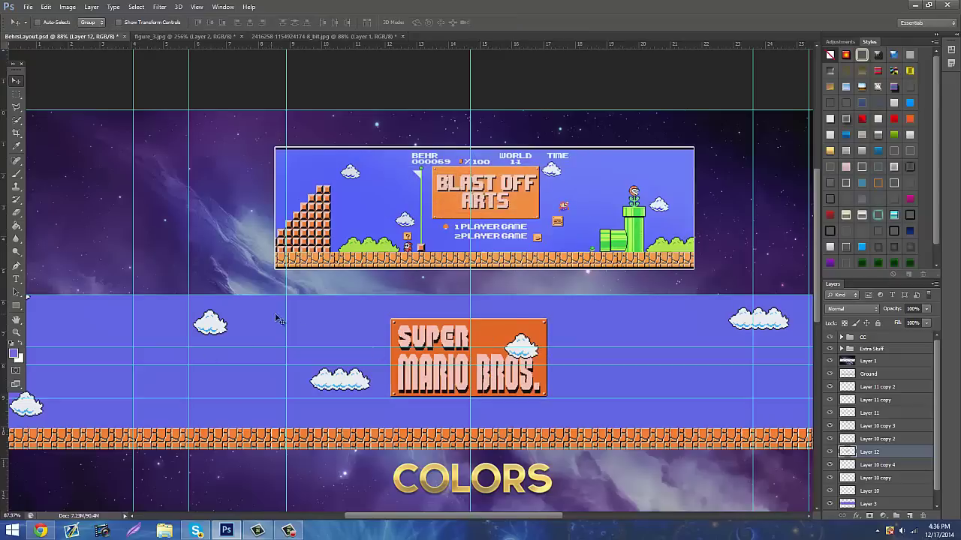
With the guides hidden, bring the sign's layer in front of the cloud layers and shift the sign slightly upward.
{"action": "key", "text": "ctrl+semicolon"}
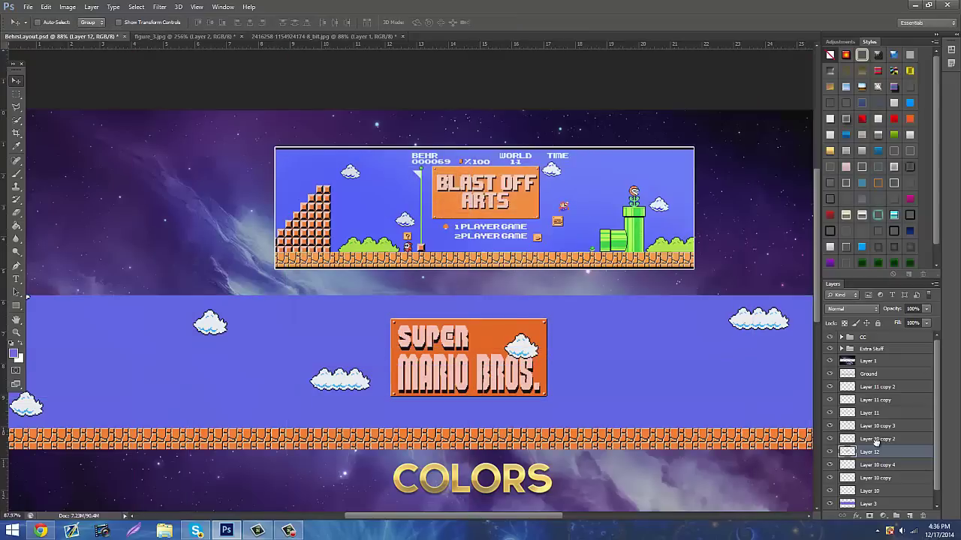
{"action": "left_click_drag", "start_coordinate": [869, 387], "coordinate": [864, 387]}
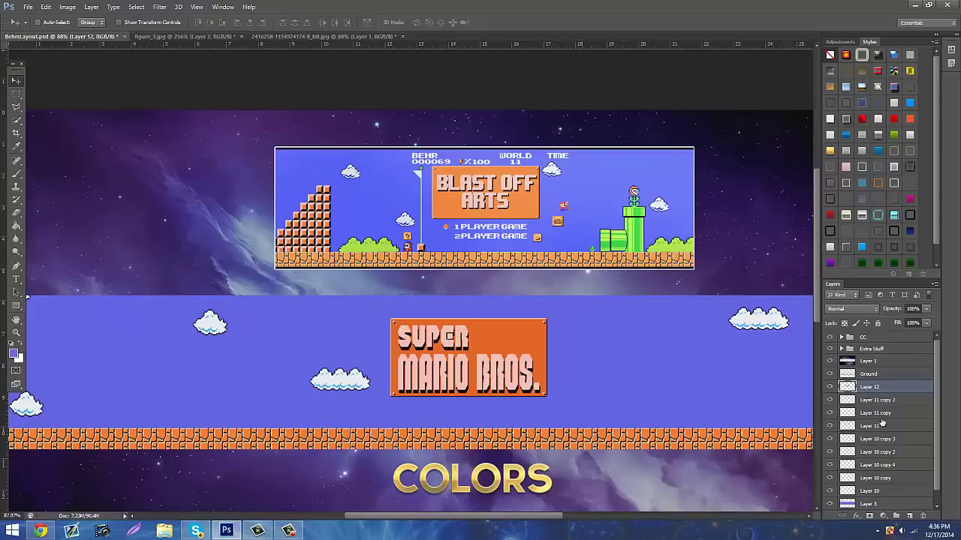
{"action": "left_click_drag", "start_coordinate": [489, 318], "coordinate": [485, 326]}
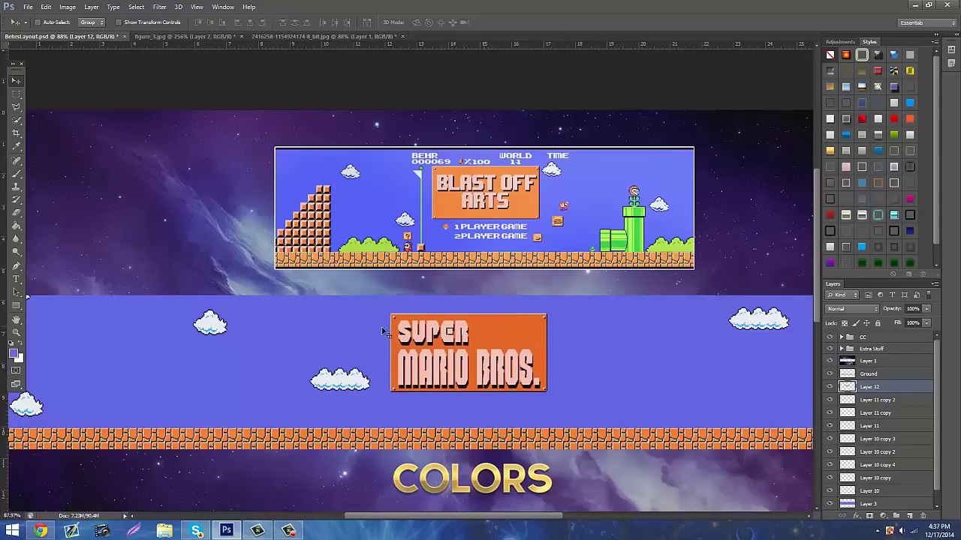
Add a new layer above the sign and sample the sign's orange as the foreground colour.
{"action": "left_click", "coordinate": [16, 333]}
{"action": "left_click_drag", "start_coordinate": [444, 347], "coordinate": [547, 326]}
{"action": "scroll", "coordinate": [526, 347], "scroll_direction": "down", "scroll_amount": 1}
{"action": "left_click", "coordinate": [909, 516]}
{"action": "left_click", "coordinate": [15, 146]}
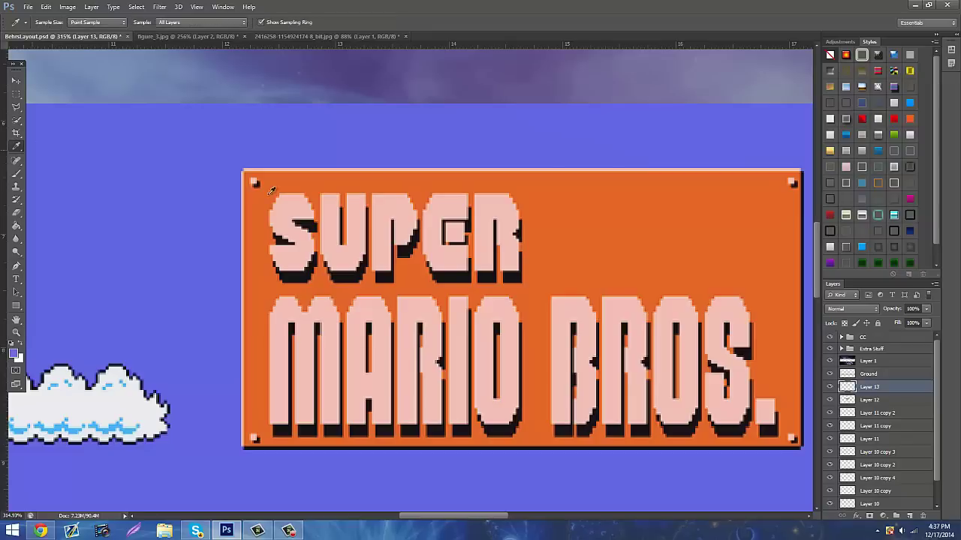
{"action": "left_click", "coordinate": [361, 181]}
Draw a closed Pen path around the sign's lettering and fill it with a custom orange on the new layer.
{"action": "left_click", "coordinate": [15, 267]}
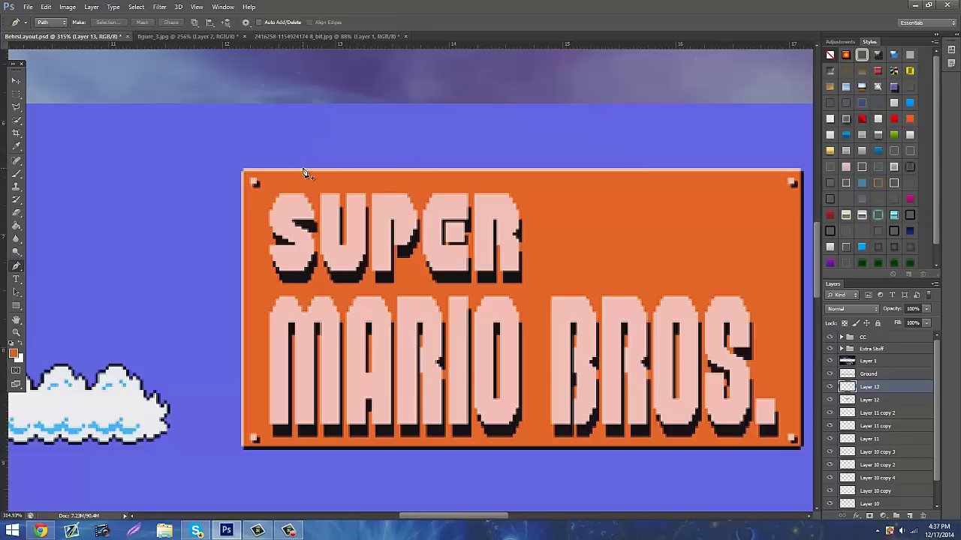
{"action": "left_click", "coordinate": [302, 180]}
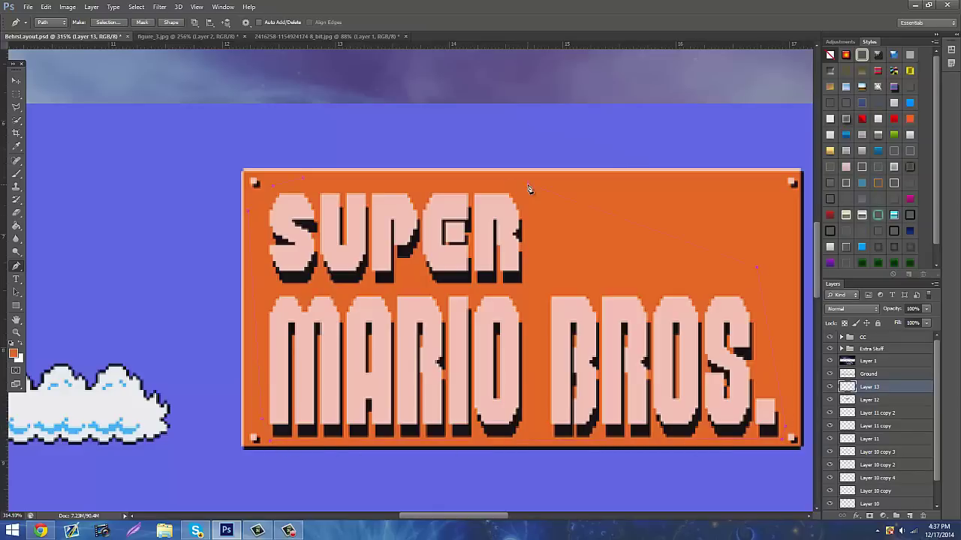
{"action": "right_click", "coordinate": [344, 224]}
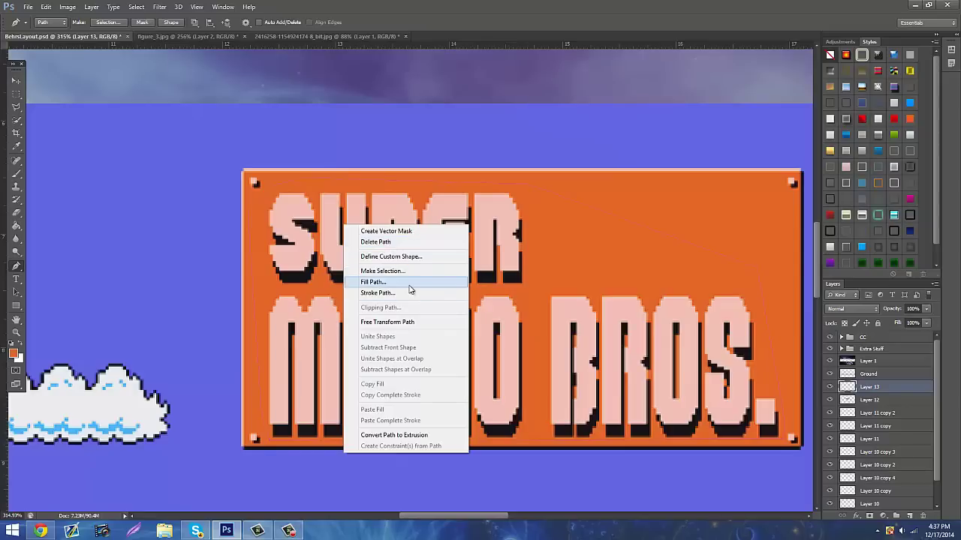
{"action": "left_click", "coordinate": [409, 282]}
{"action": "left_click", "coordinate": [487, 150]}
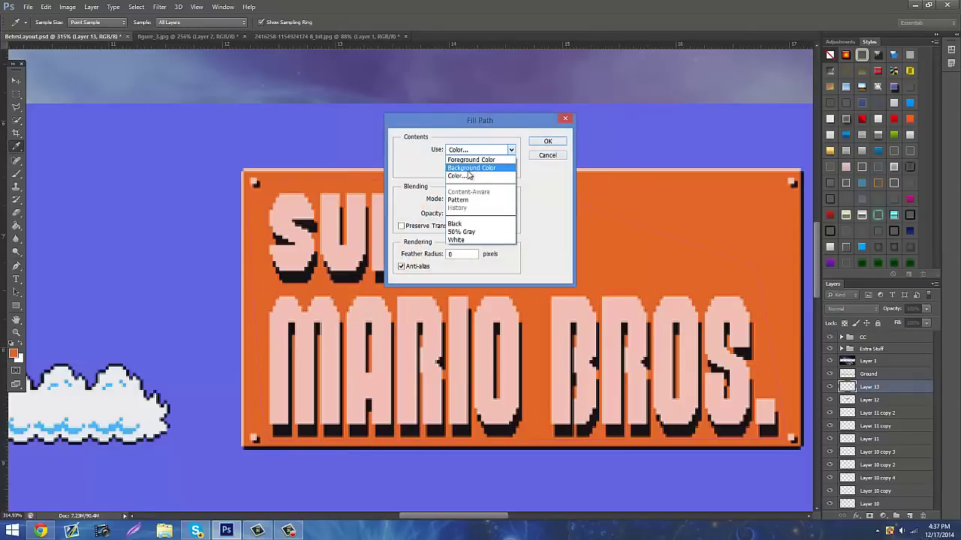
{"action": "left_click", "coordinate": [467, 176]}
{"action": "left_click", "coordinate": [917, 309]}
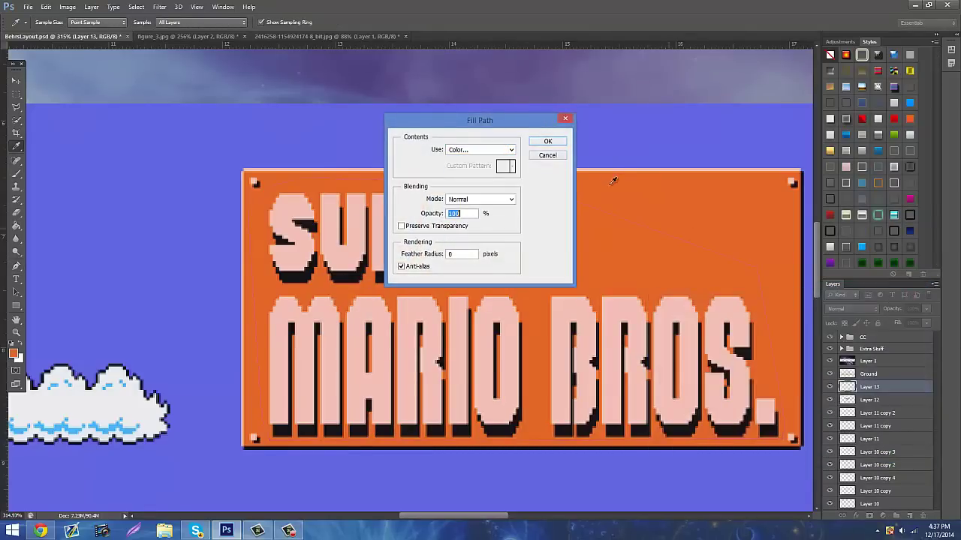
{"action": "left_click", "coordinate": [548, 142]}
Refill the path over the lettering with the darker orange c95d27 and delete the path.
{"action": "right_click", "coordinate": [575, 181]}
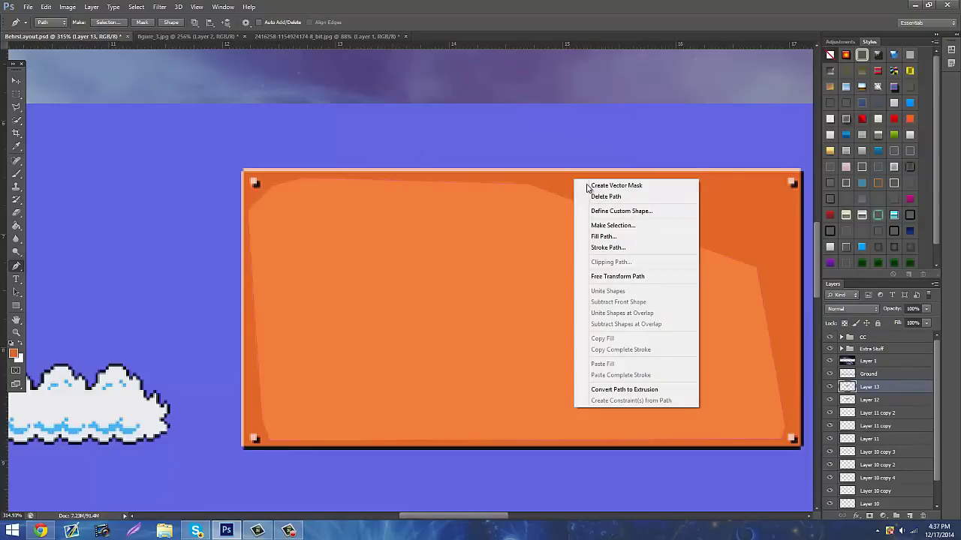
{"action": "left_click", "coordinate": [605, 236]}
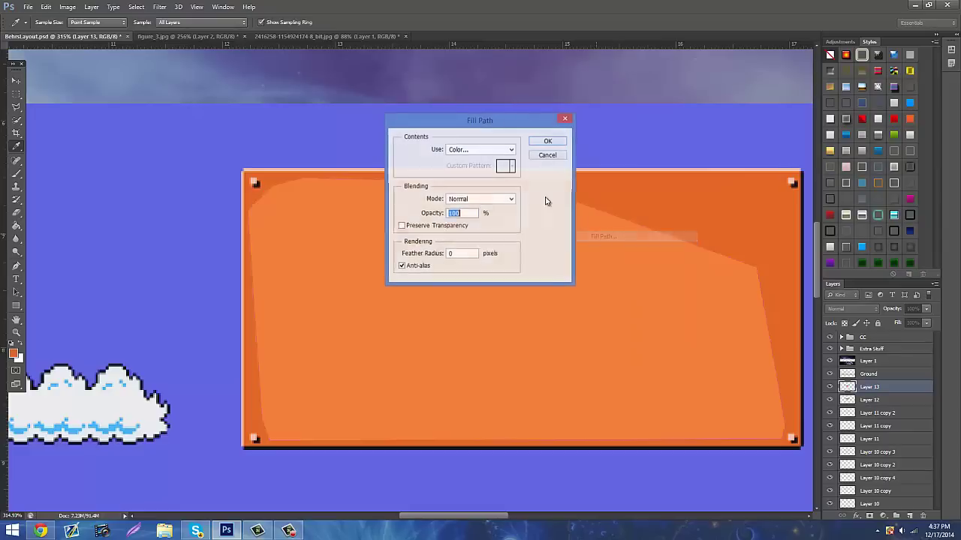
{"action": "left_click", "coordinate": [493, 150]}
{"action": "left_click", "coordinate": [473, 170]}
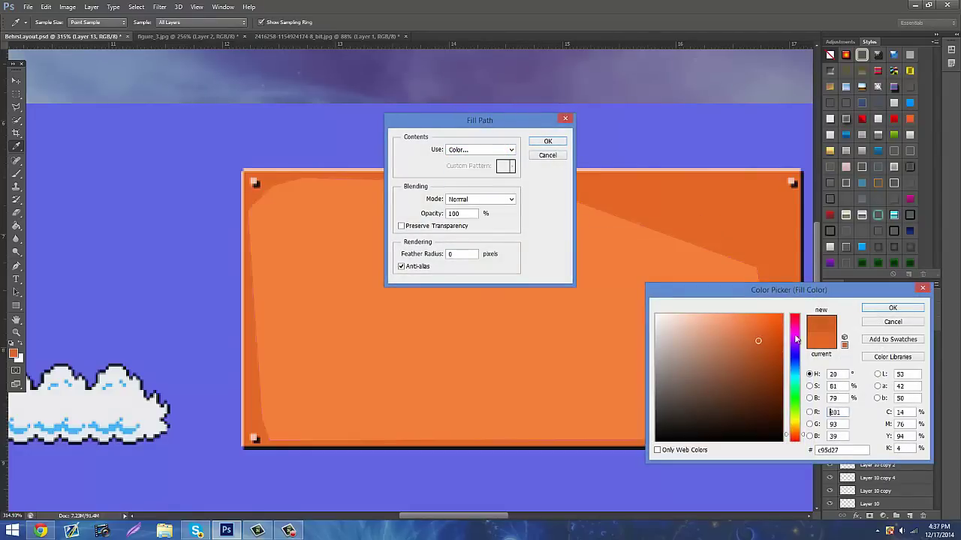
{"action": "left_click", "coordinate": [893, 309]}
{"action": "left_click", "coordinate": [548, 141]}
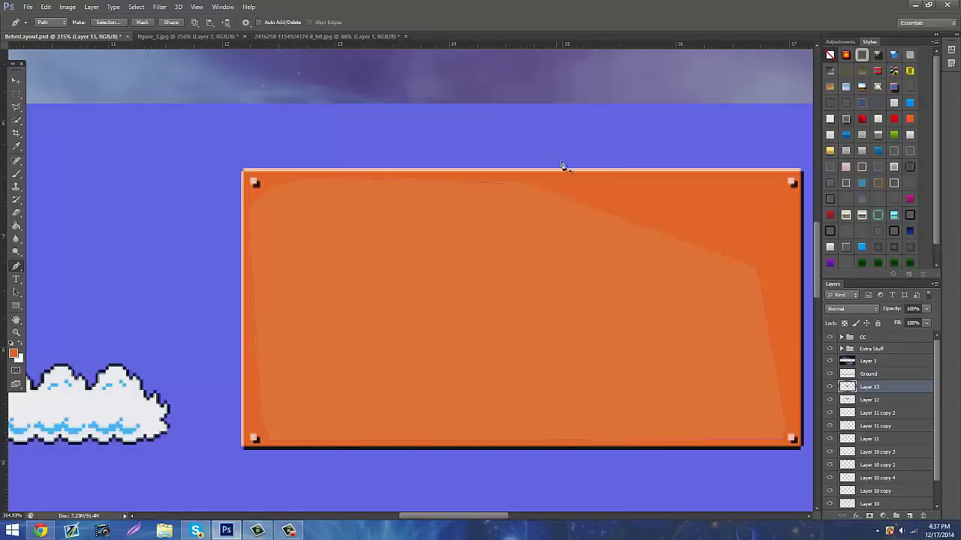
{"action": "right_click", "coordinate": [601, 207]}
{"action": "left_click", "coordinate": [617, 222]}
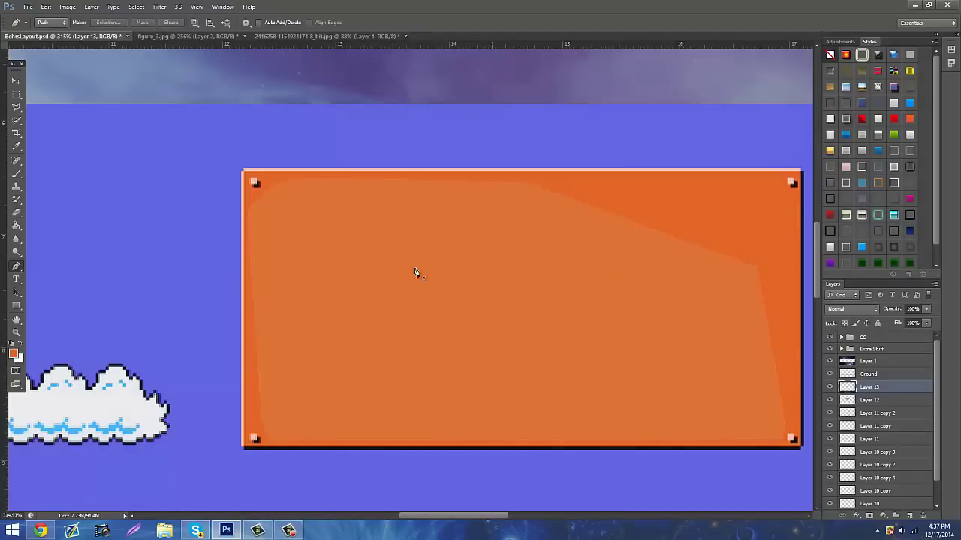
Apply a Color Overlay of ca4a0a at 100% opacity to Layer 13 so the patch matches the sign.
{"action": "right_click", "coordinate": [869, 385]}
{"action": "left_click", "coordinate": [856, 9]}
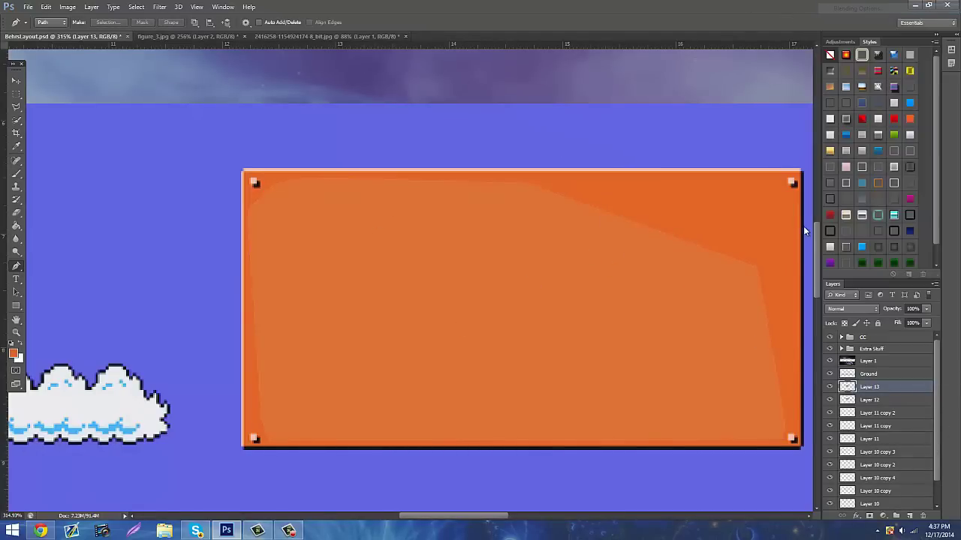
{"action": "left_click", "coordinate": [607, 333]}
{"action": "left_click", "coordinate": [623, 333]}
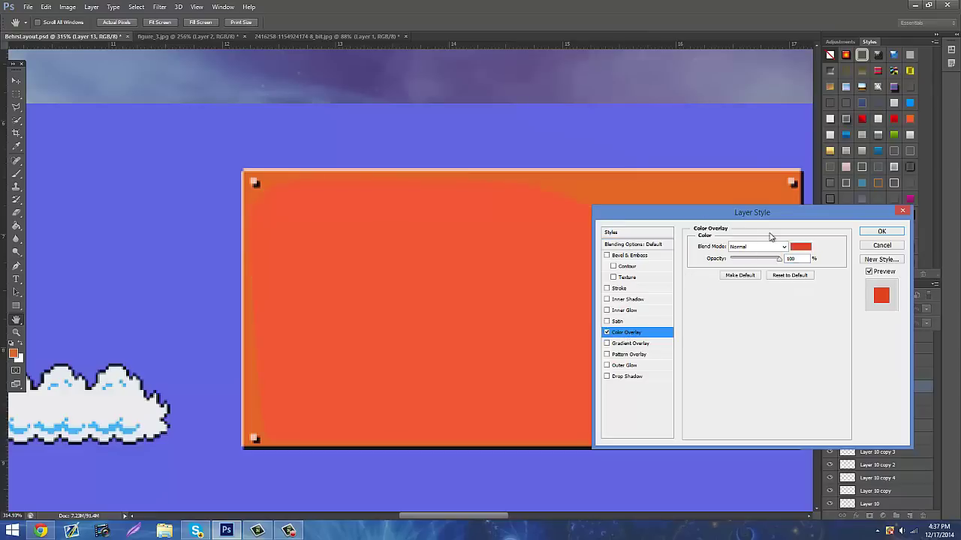
{"action": "left_click", "coordinate": [800, 247]}
{"action": "left_click", "coordinate": [665, 185]}
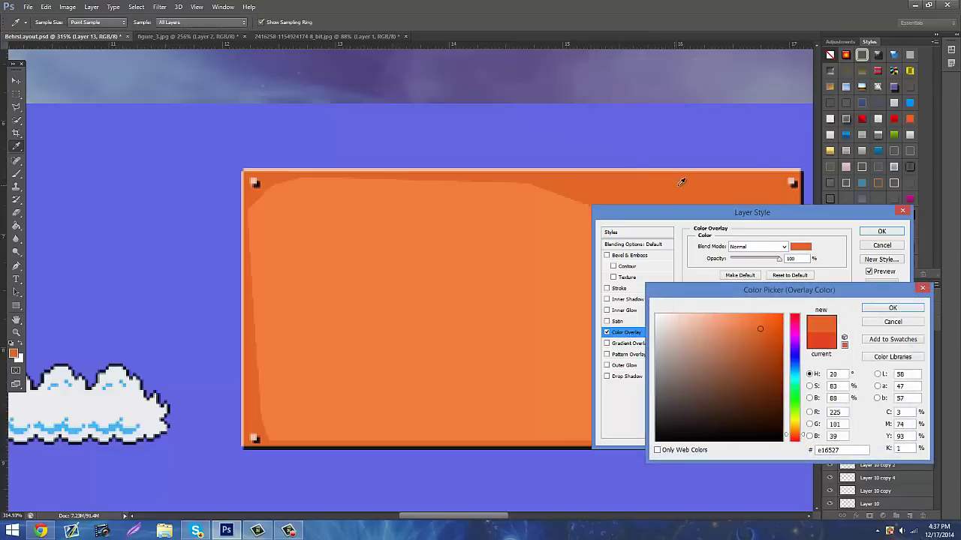
{"action": "mouse_move", "coordinate": [760, 329]}
{"action": "left_mouse_down"}
{"action": "mouse_move", "coordinate": [751, 350]}
{"action": "mouse_move", "coordinate": [774, 341]}
{"action": "left_mouse_up"}
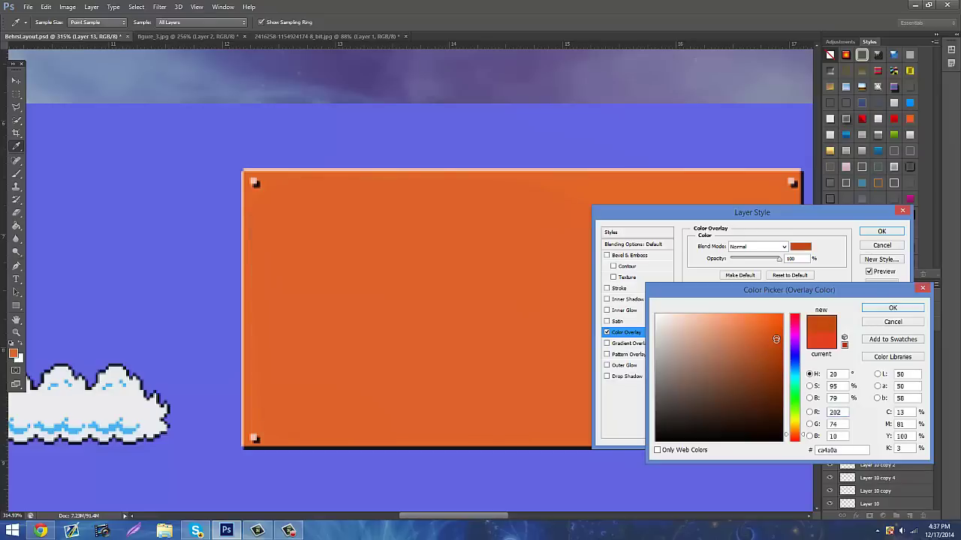
{"action": "left_click", "coordinate": [893, 308]}
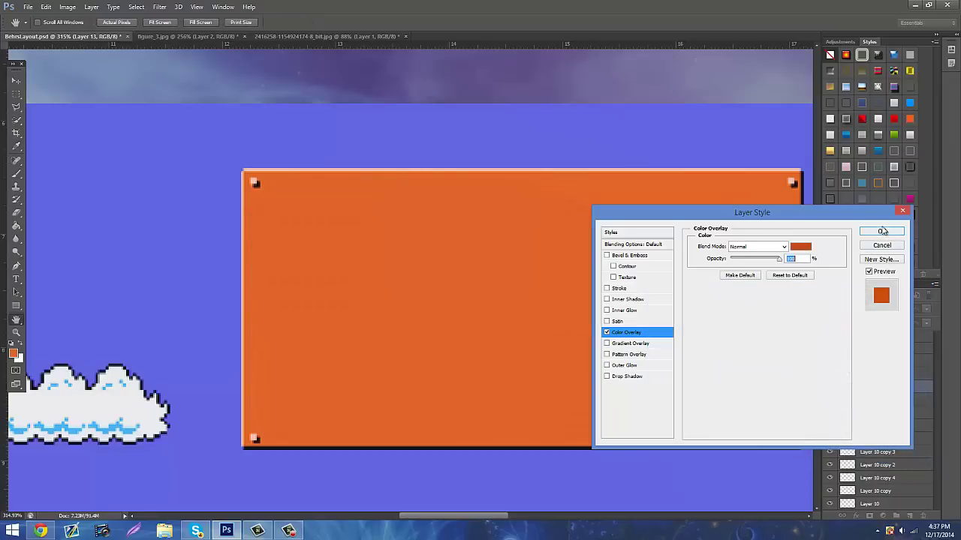
{"action": "left_click", "coordinate": [882, 231]}
Set the Type tool's font to Super Mario Bros. 3.
{"action": "left_click", "coordinate": [16, 337]}
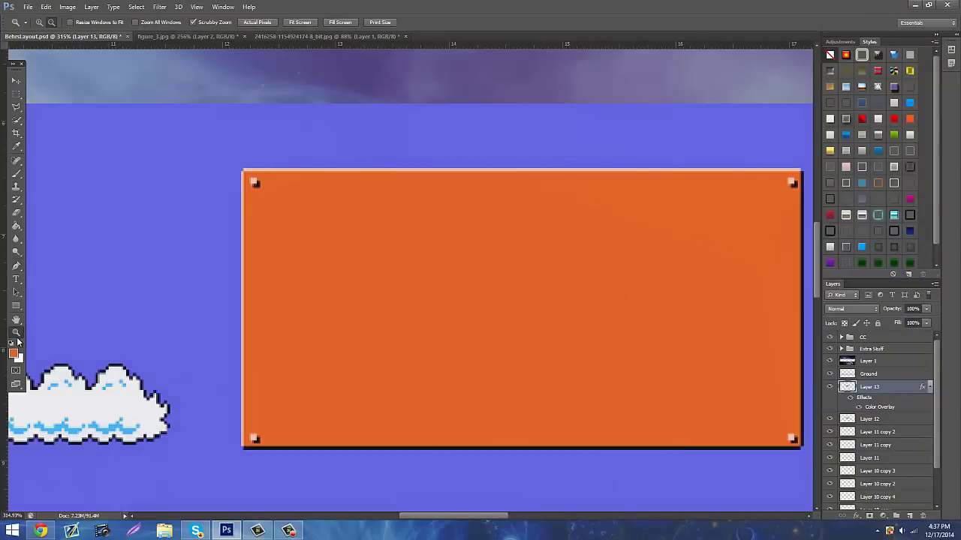
{"action": "left_click_drag", "start_coordinate": [473, 325], "coordinate": [382, 309]}
{"action": "left_click_drag", "start_coordinate": [528, 320], "coordinate": [549, 304]}
{"action": "scroll", "coordinate": [521, 285], "scroll_direction": "up", "scroll_amount": 3}
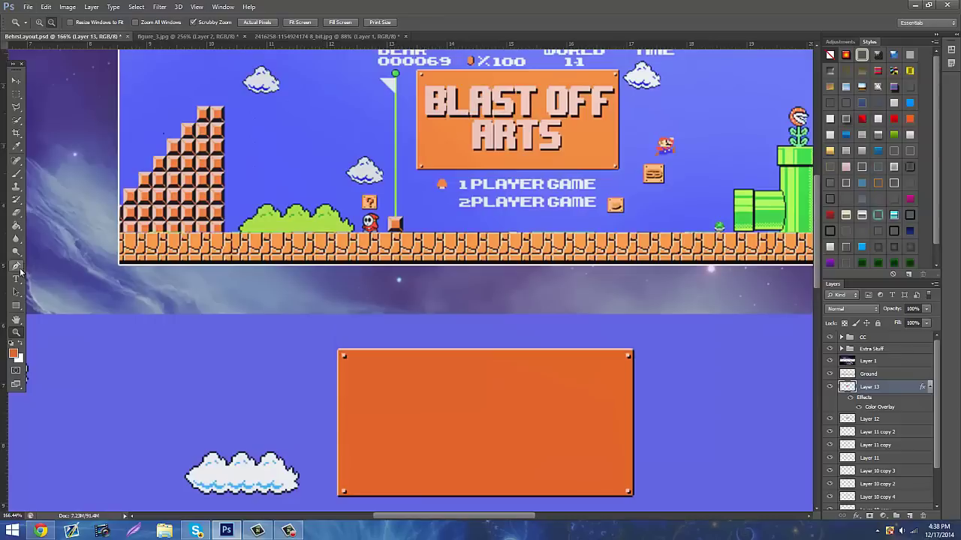
{"action": "left_click", "coordinate": [15, 279]}
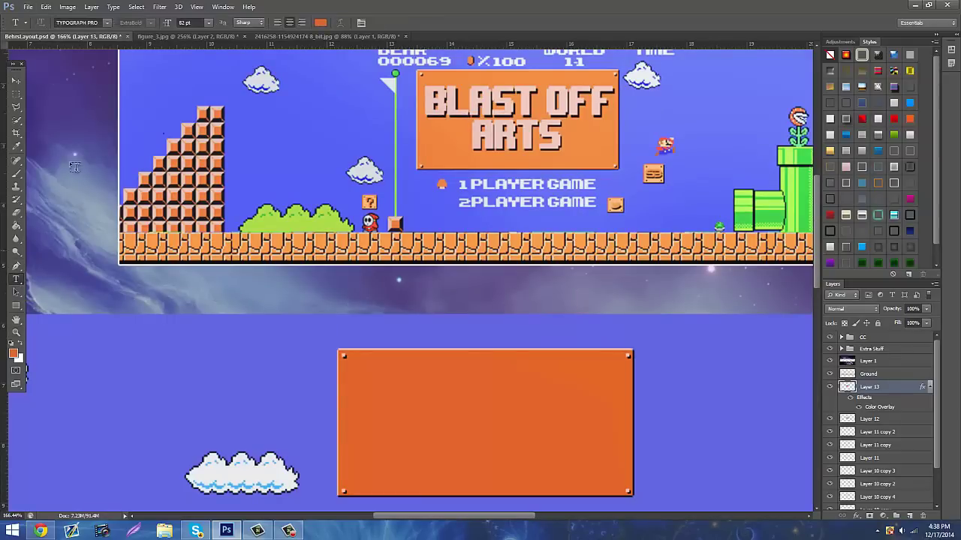
{"action": "left_click", "coordinate": [75, 22]}
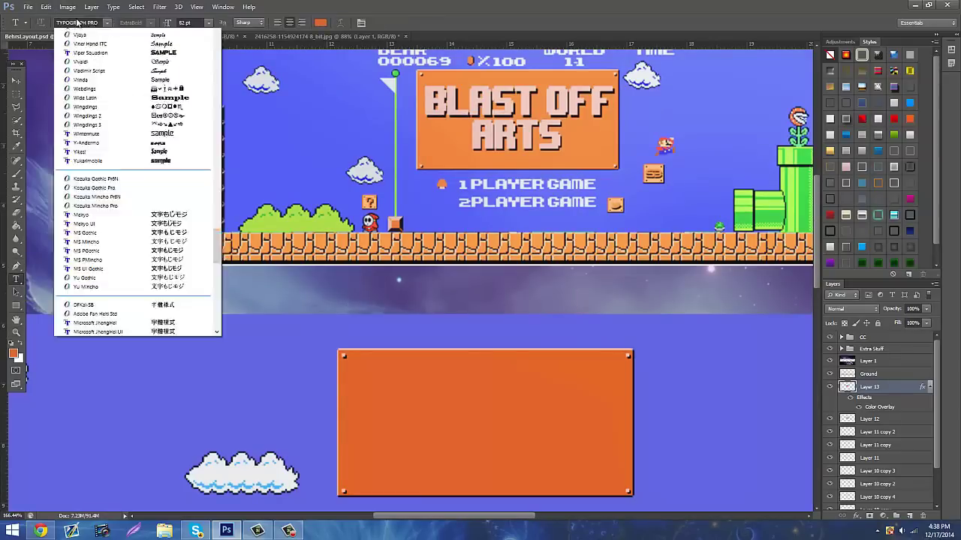
{"action": "left_click", "coordinate": [78, 23]}
{"action": "key", "text": "Return"}
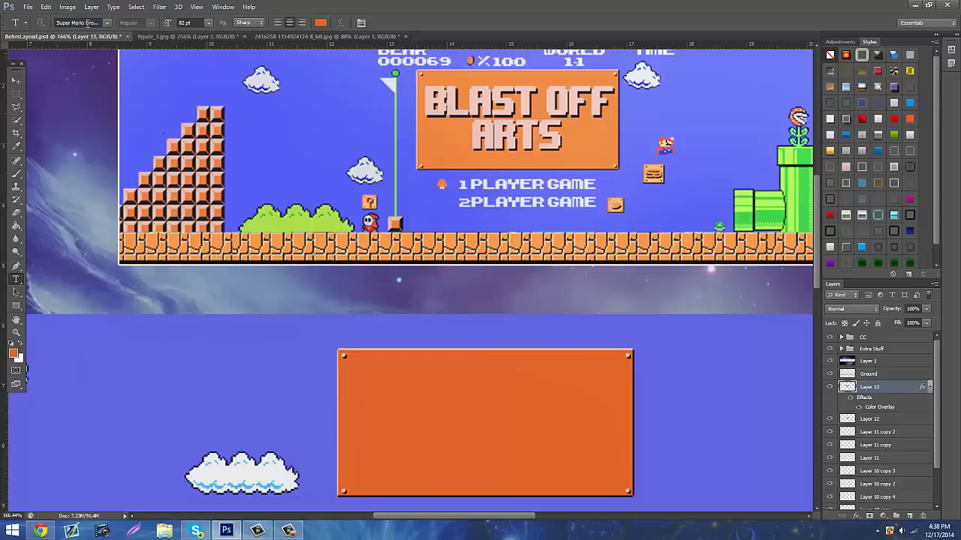
{"action": "left_click", "coordinate": [106, 24]}
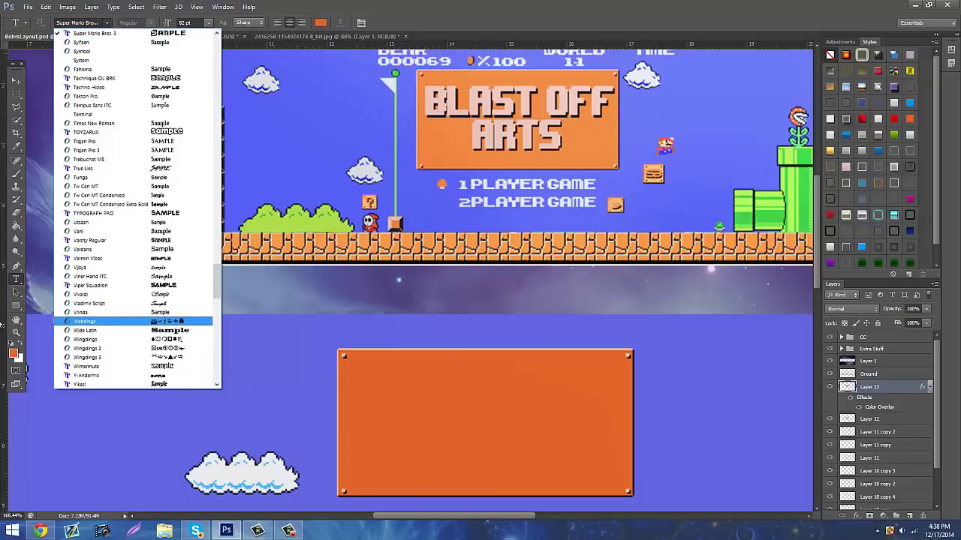
{"action": "left_click", "coordinate": [16, 286]}
Add the text BEHR in the Super Mario Bros. 3 font at 82 pt across the blank orange sign.
{"action": "scroll", "coordinate": [418, 394], "scroll_direction": "down", "scroll_amount": 2}
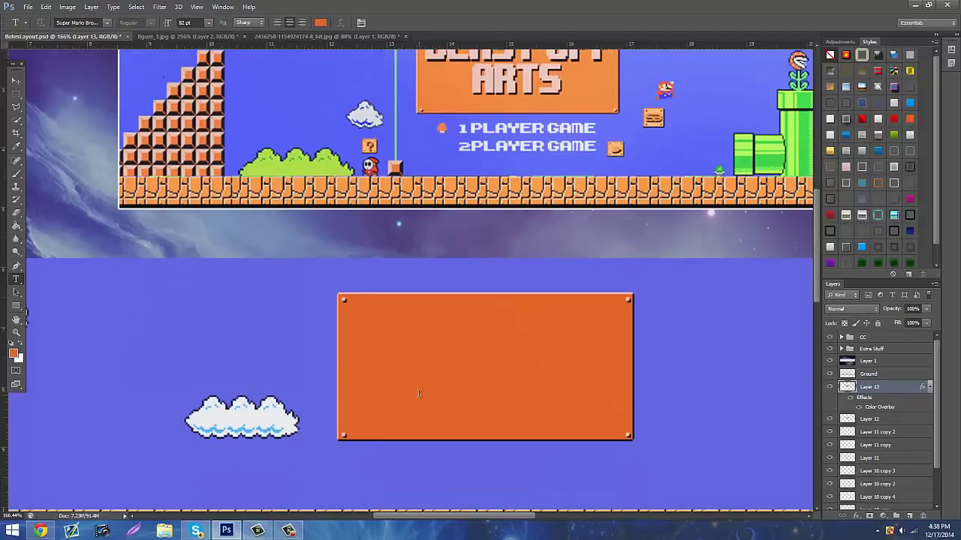
{"action": "left_click", "coordinate": [418, 394]}
{"action": "type", "text": "BEHR"}
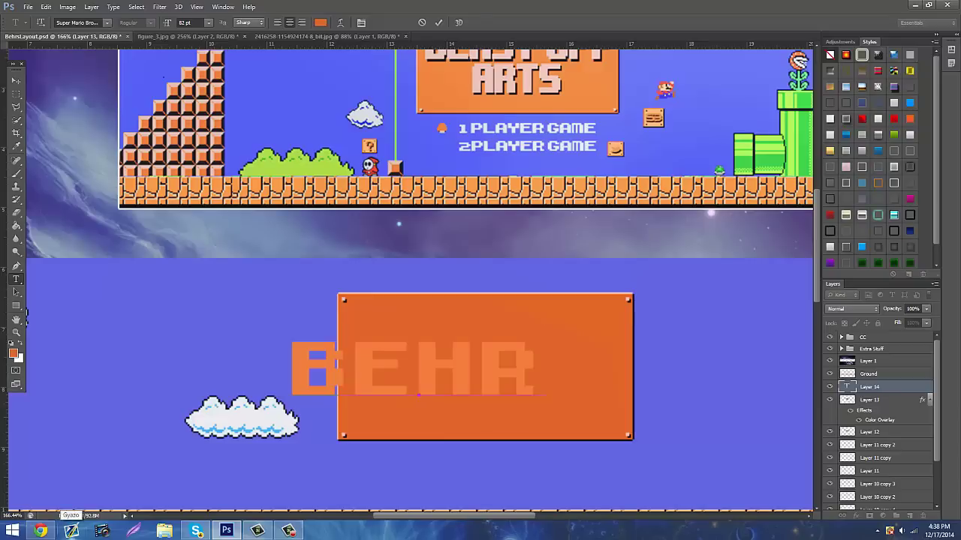
{"action": "left_click_drag", "start_coordinate": [514, 363], "coordinate": [317, 177]}
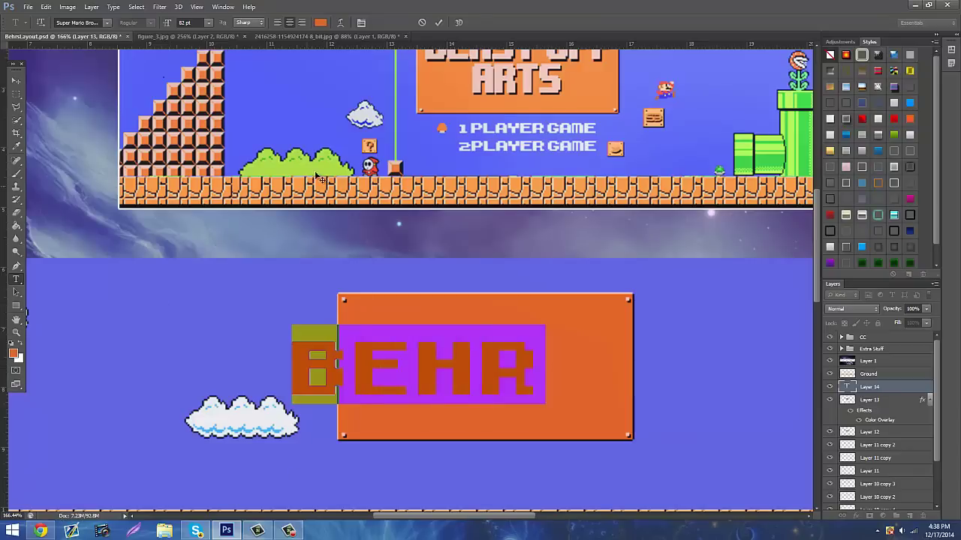
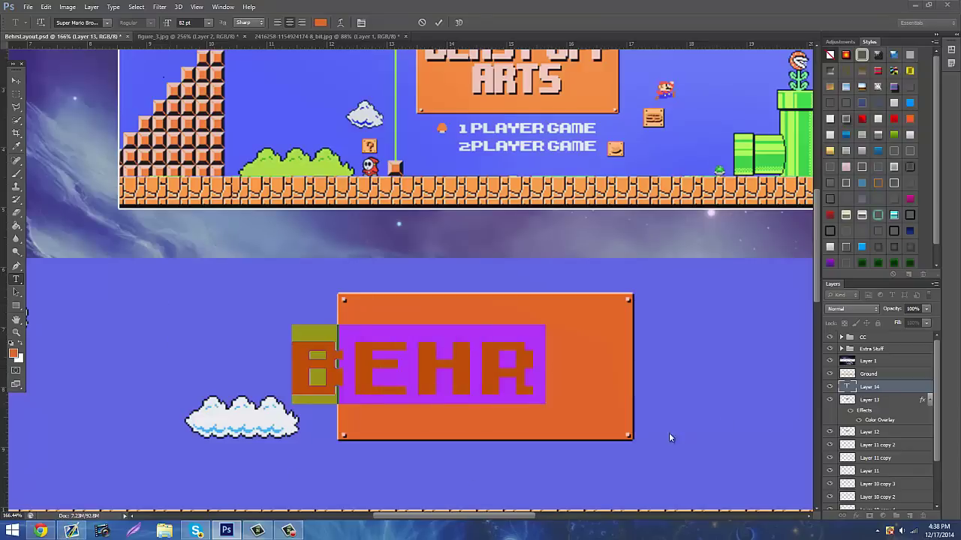
{"action": "left_click", "coordinate": [403, 377]}
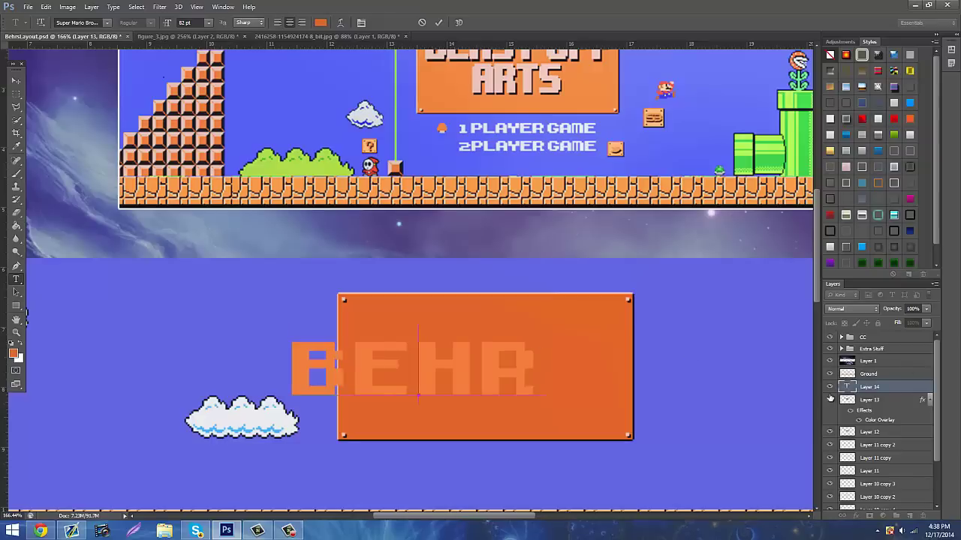
Hide Layer 13 and sample the pale pink of the original Super Mario Bros. lettering with the Eyedropper.
{"action": "left_click", "coordinate": [830, 400]}
{"action": "left_click", "coordinate": [830, 400]}
{"action": "left_click", "coordinate": [830, 401]}
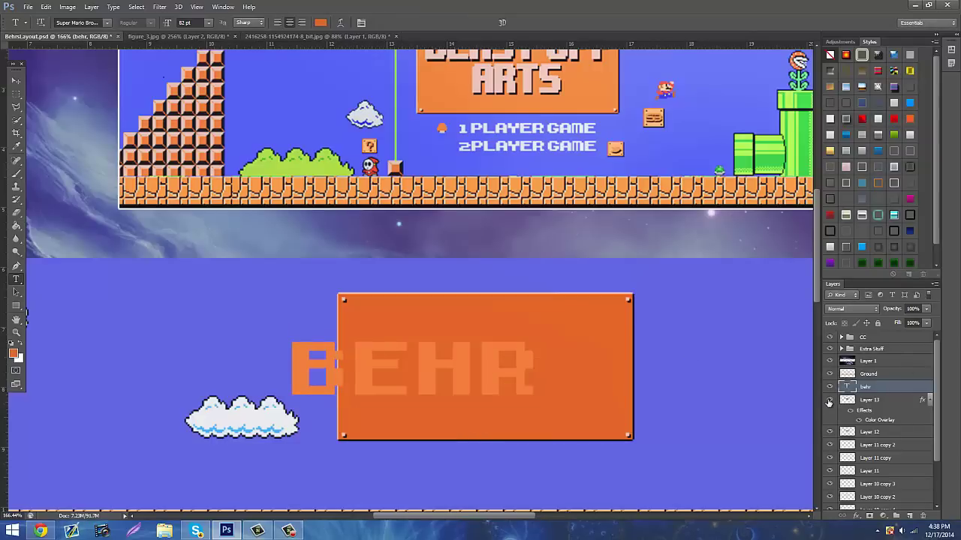
{"action": "left_click", "coordinate": [16, 145]}
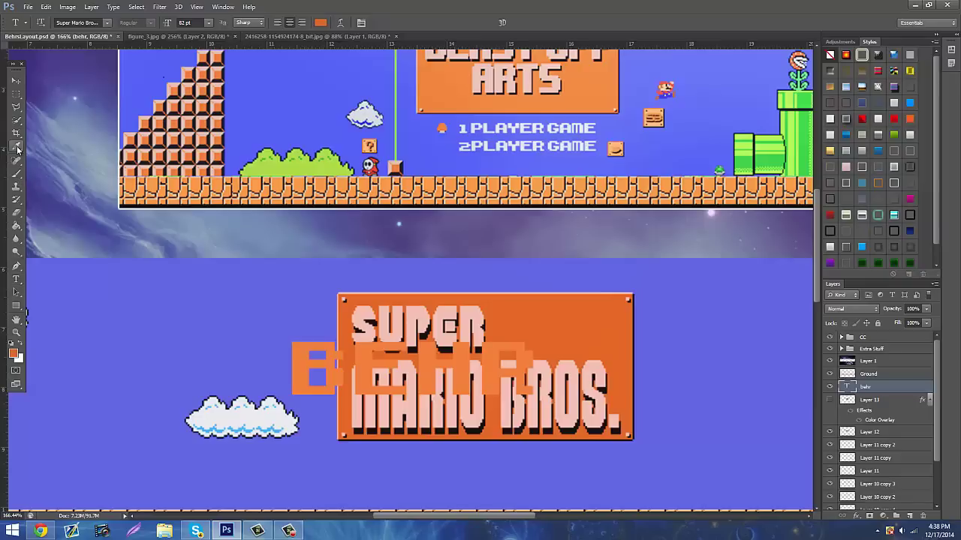
{"action": "left_click", "coordinate": [375, 400]}
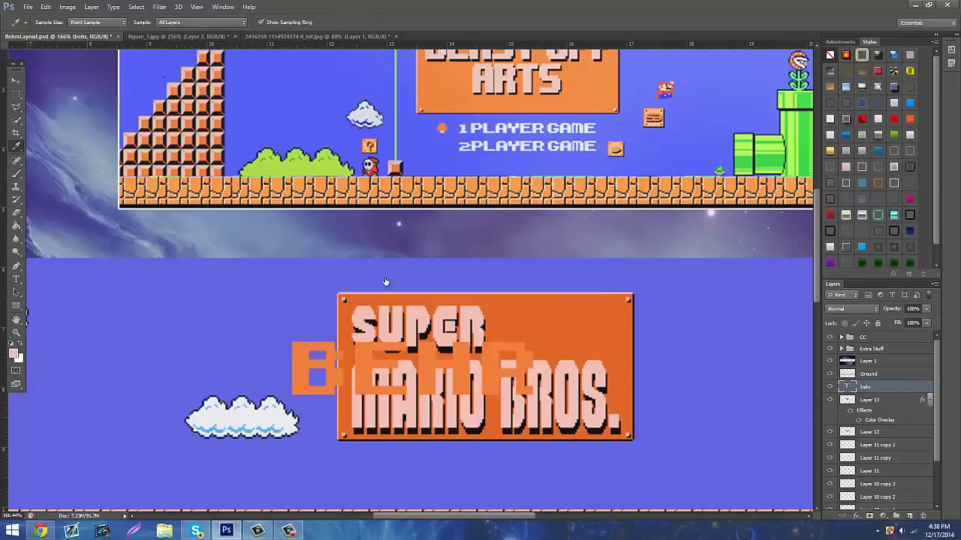
Change the BEHR text color to the sampled pale pink f1beb6.
{"action": "left_click", "coordinate": [16, 279]}
{"action": "double_click", "coordinate": [418, 373]}
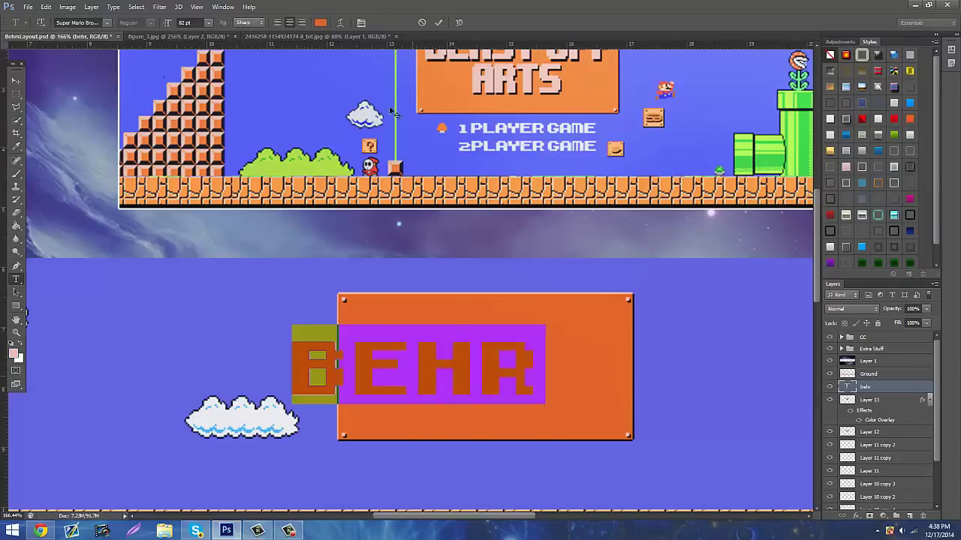
{"action": "left_click", "coordinate": [318, 24]}
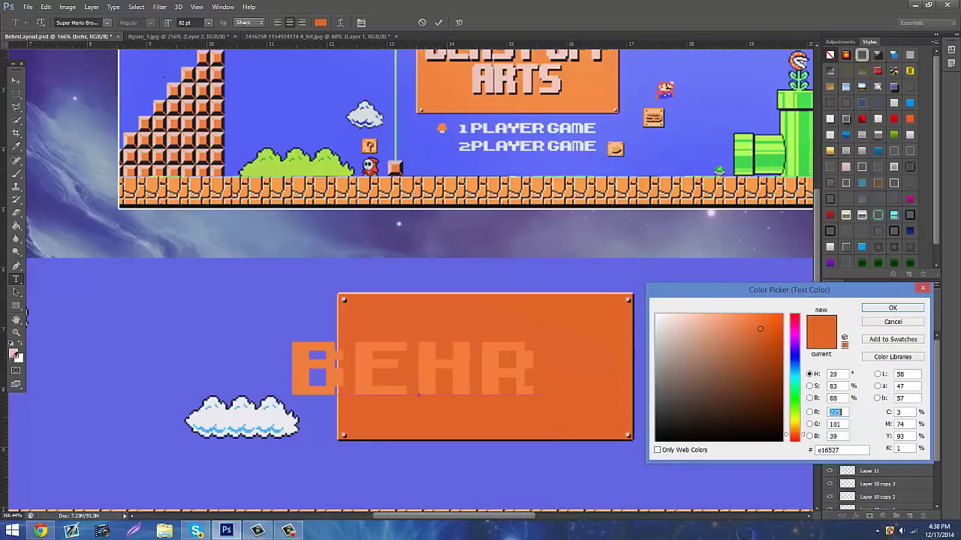
{"action": "left_click", "coordinate": [15, 351]}
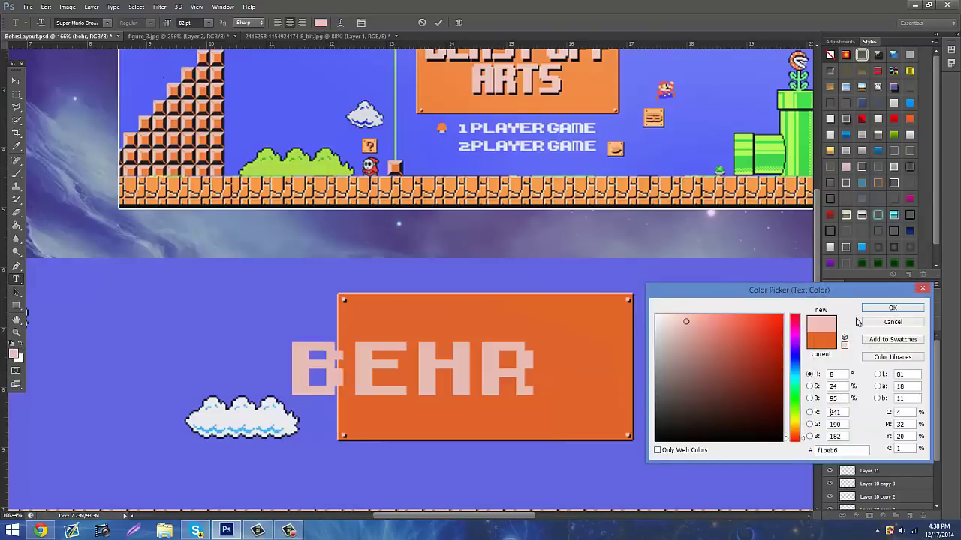
{"action": "left_click", "coordinate": [878, 309]}
Reduce the BEHR text to 51 pt and move it into the upper-left corner of the orange sign.
{"action": "left_click_drag", "start_coordinate": [532, 369], "coordinate": [150, 398]}
{"action": "key", "text": "BackSpace"}
{"action": "type", "text": "BEHRS"}
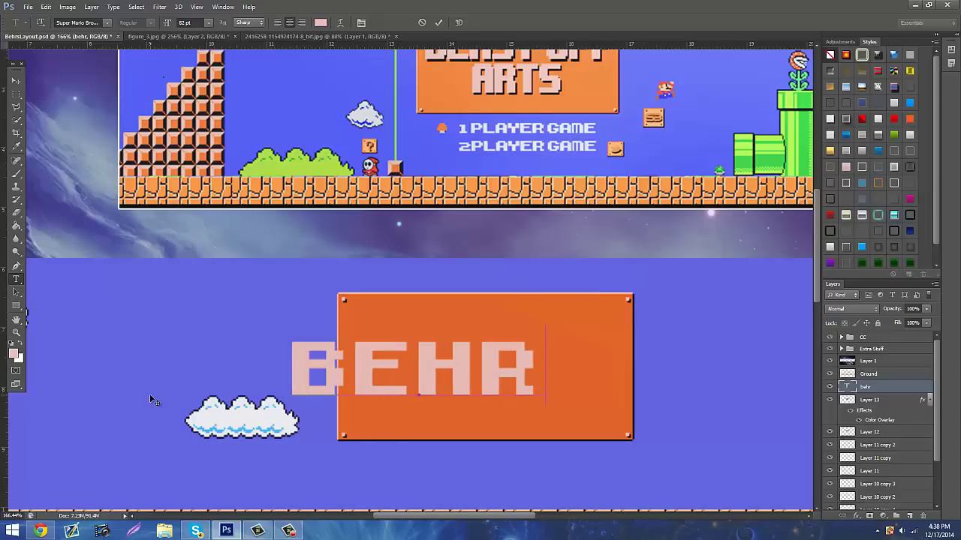
{"action": "key", "text": "BackSpace"}
{"action": "key", "text": "ctrl+a"}
{"action": "left_click_drag", "start_coordinate": [163, 27], "coordinate": [150, 31]}
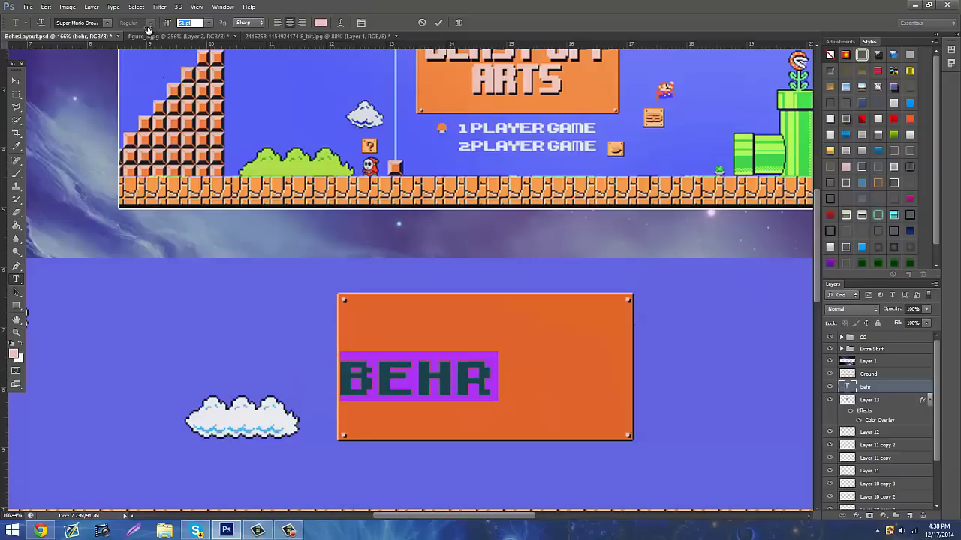
{"action": "left_click", "coordinate": [16, 80]}
{"action": "left_click_drag", "start_coordinate": [377, 329], "coordinate": [389, 282]}
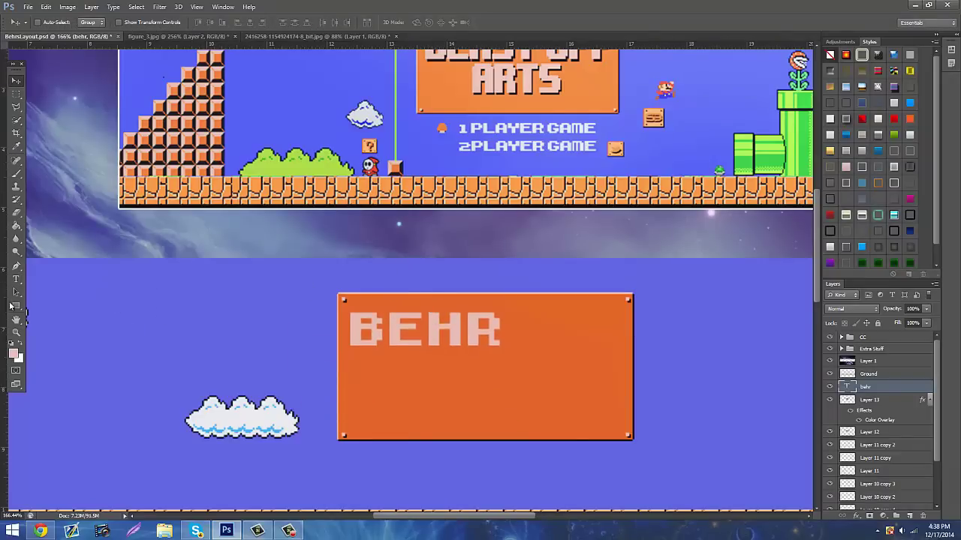
Check the reference title screen in Chrome, then add a new text layer reading GRAPHICS below BEHR in Photoshop.
{"action": "left_click", "coordinate": [40, 532]}
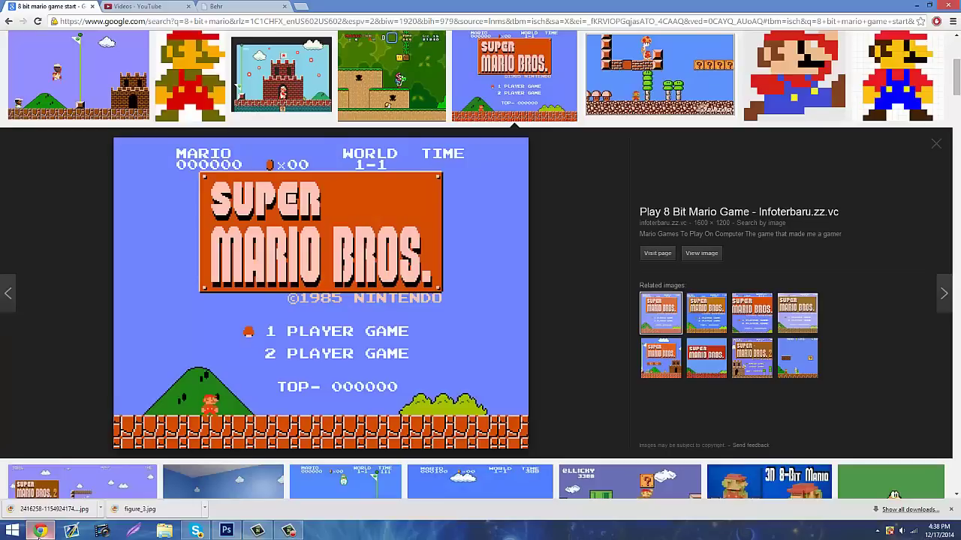
{"action": "left_click", "coordinate": [40, 531]}
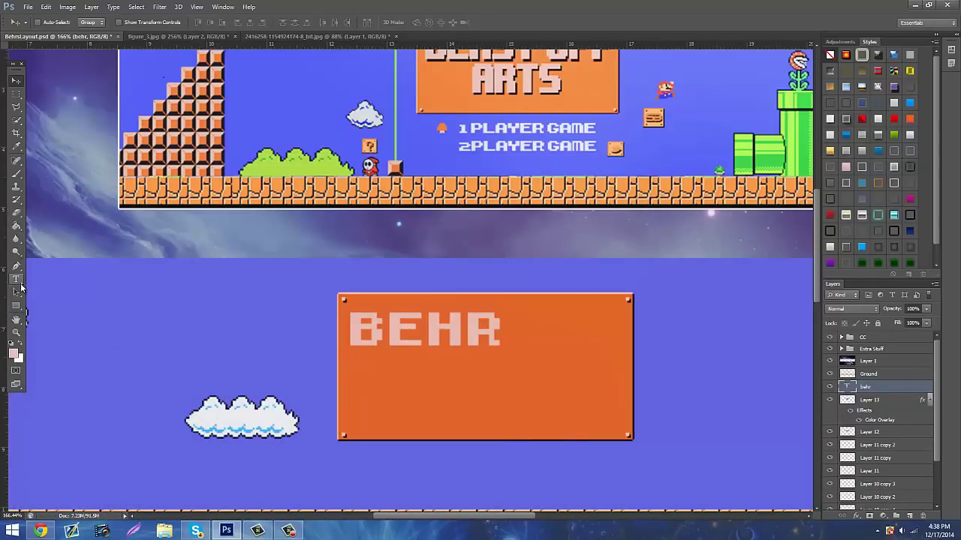
{"action": "left_click", "coordinate": [15, 278]}
{"action": "left_click", "coordinate": [380, 388]}
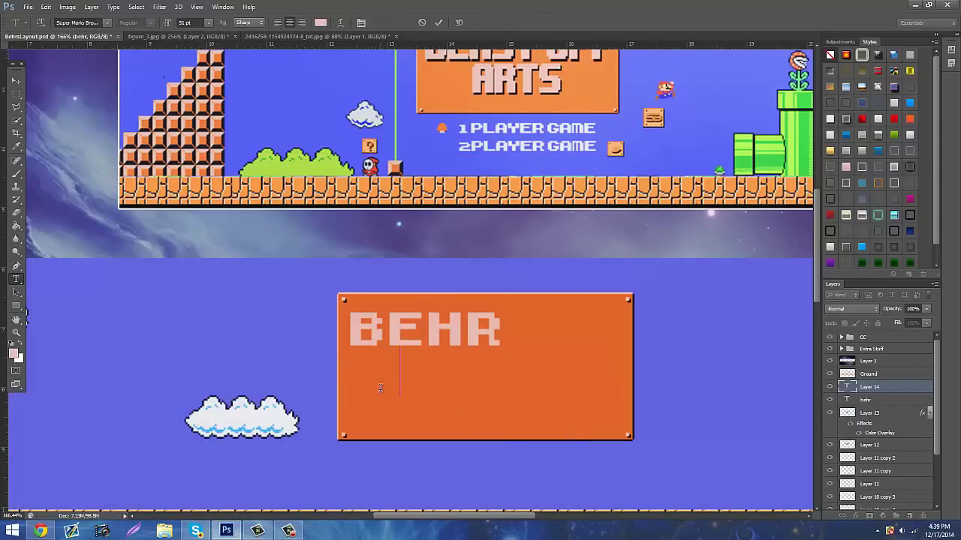
{"action": "type", "text": "T"}
{"action": "key", "text": "BackSpace"}
{"action": "type", "text": "GRAPHIC"}
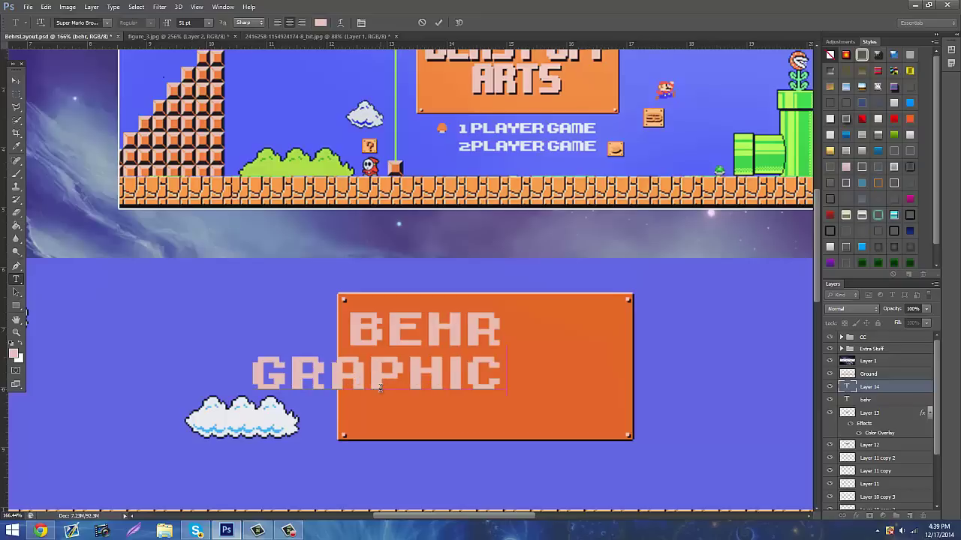
{"action": "type", "text": "S"}
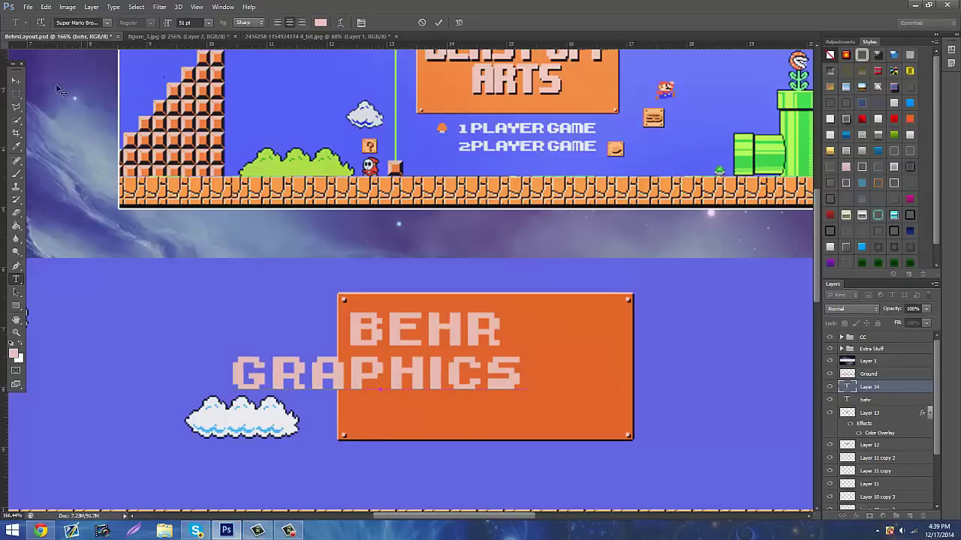
Replace the word GRAPHICS on the second text line with DESIGNS.
{"action": "key", "text": "BackSpace"}
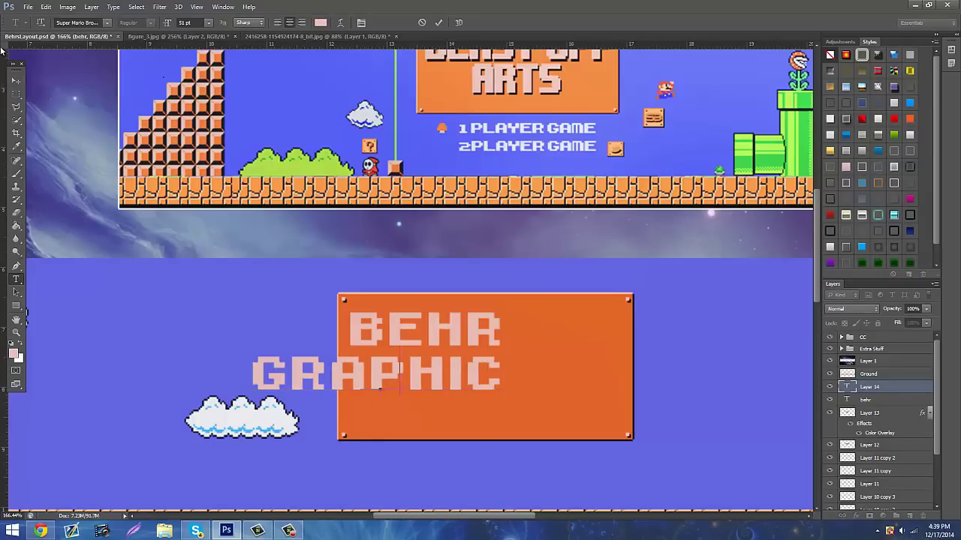
{"action": "key", "text": "BackSpace"}
{"action": "key", "text": "BackSpace"}
{"action": "key", "text": "BackSpace"}
{"action": "key", "text": "BackSpace"}
{"action": "key", "text": "BackSpace"}
{"action": "key", "text": "BackSpace"}
{"action": "key", "text": "BackSpace"}
{"action": "type", "text": "DESIGNS"}
Move DESIGNS onto the sign, left-aligned under BEHR, and select both text layers to adjust their placement together.
{"action": "left_click", "coordinate": [14, 82]}
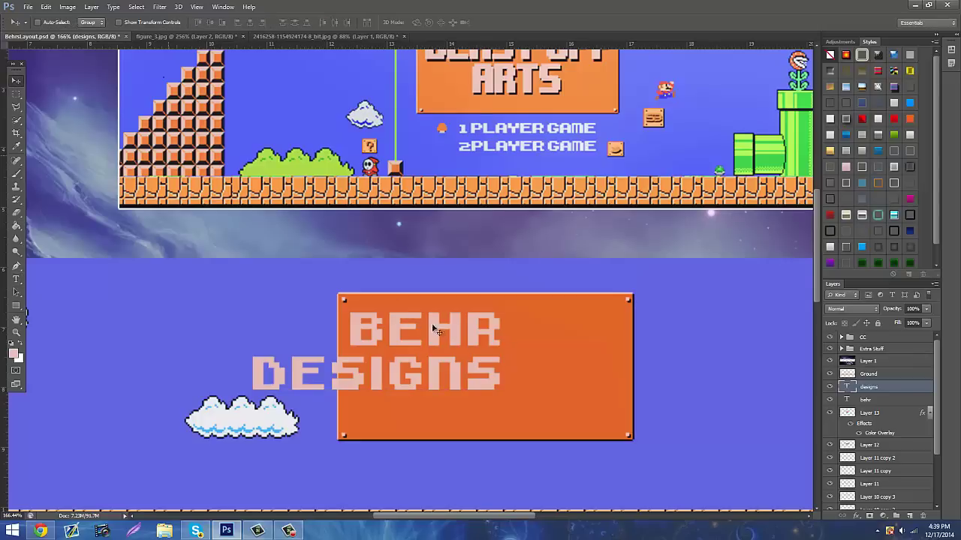
{"action": "left_click_drag", "start_coordinate": [415, 319], "coordinate": [509, 325]}
{"action": "left_click", "coordinate": [889, 400], "text": "shift"}
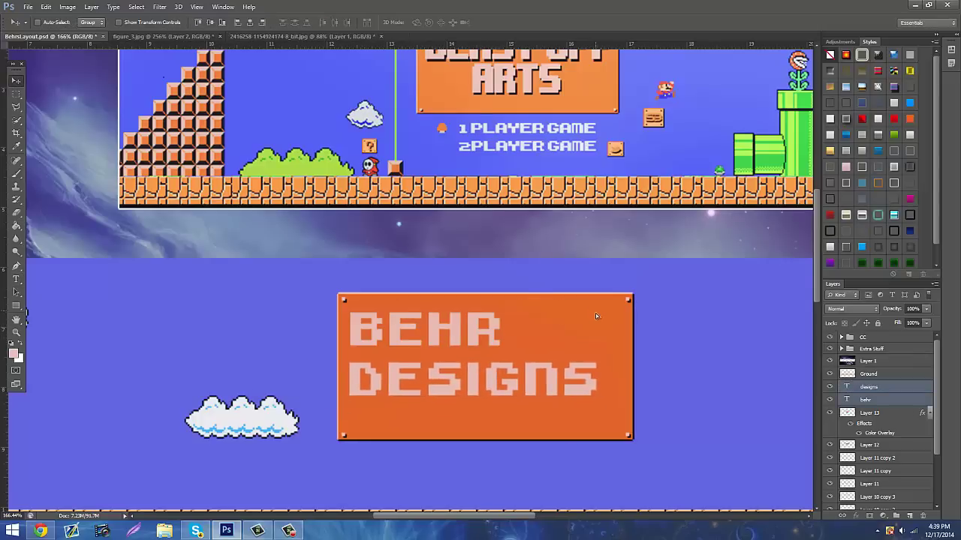
{"action": "left_click_drag", "start_coordinate": [596, 313], "coordinate": [591, 312]}
Enlarge DESIGNS to 56 pt with 138% vertical scale and reposition it in the sign's lower half, aligned with BEHR's left edge.
{"action": "left_click", "coordinate": [40, 531]}
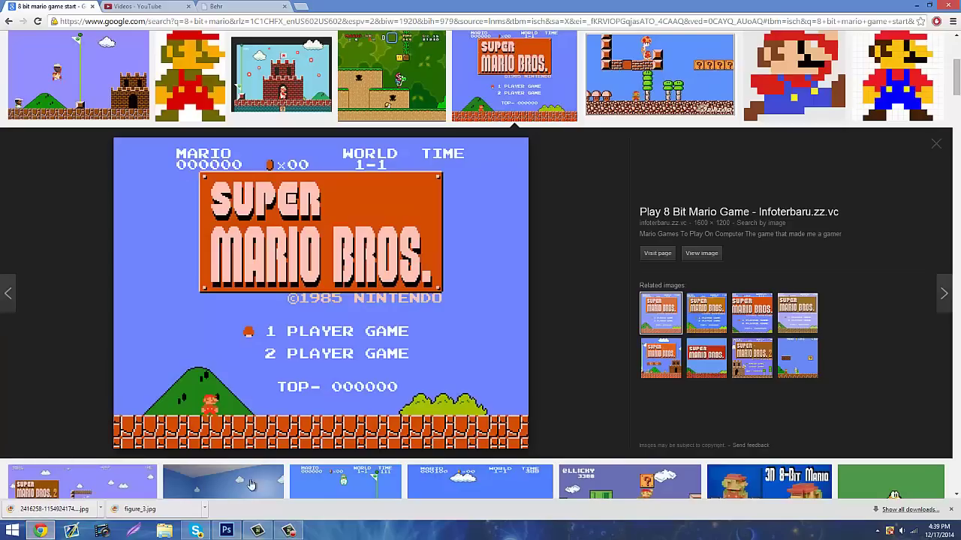
{"action": "left_click", "coordinate": [226, 531]}
{"action": "left_click", "coordinate": [15, 279]}
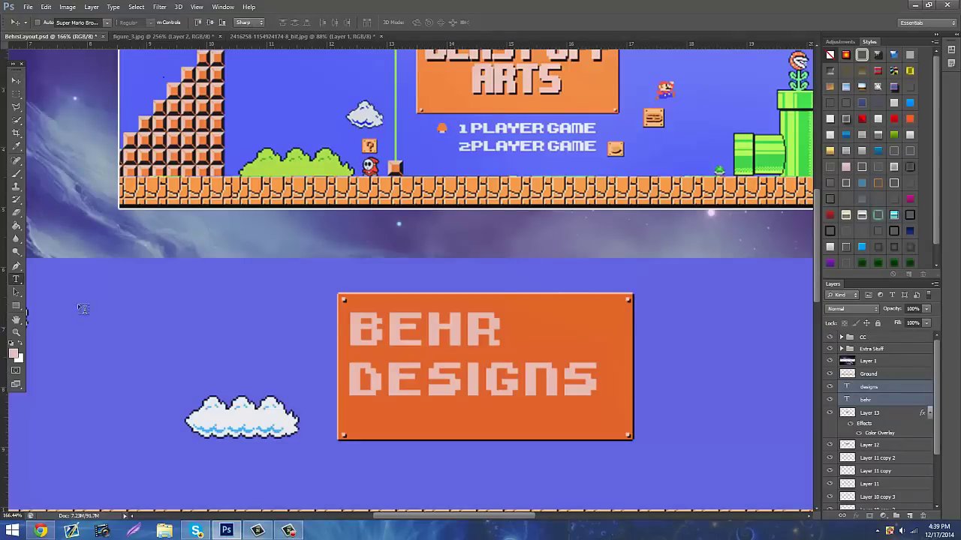
{"action": "left_click_drag", "start_coordinate": [351, 375], "coordinate": [605, 375]}
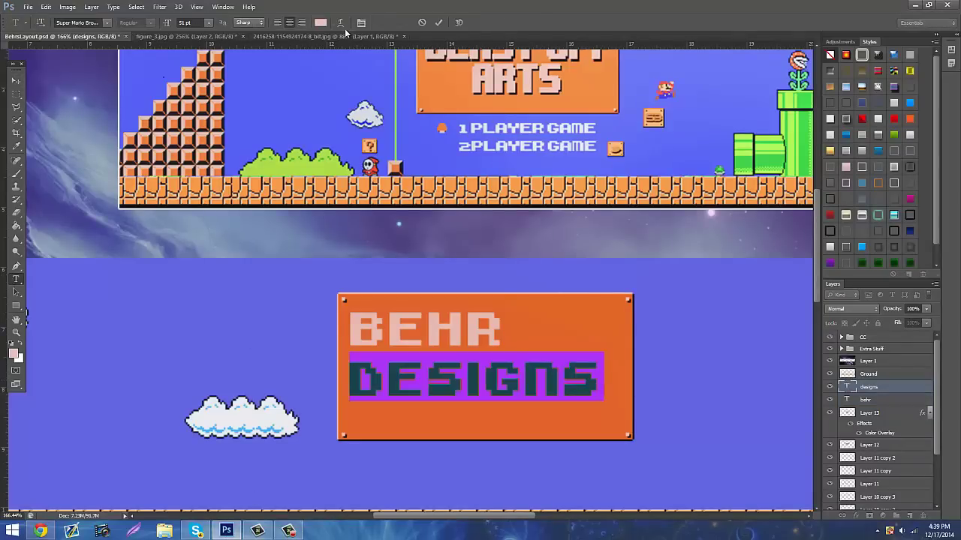
{"action": "left_click", "coordinate": [361, 22]}
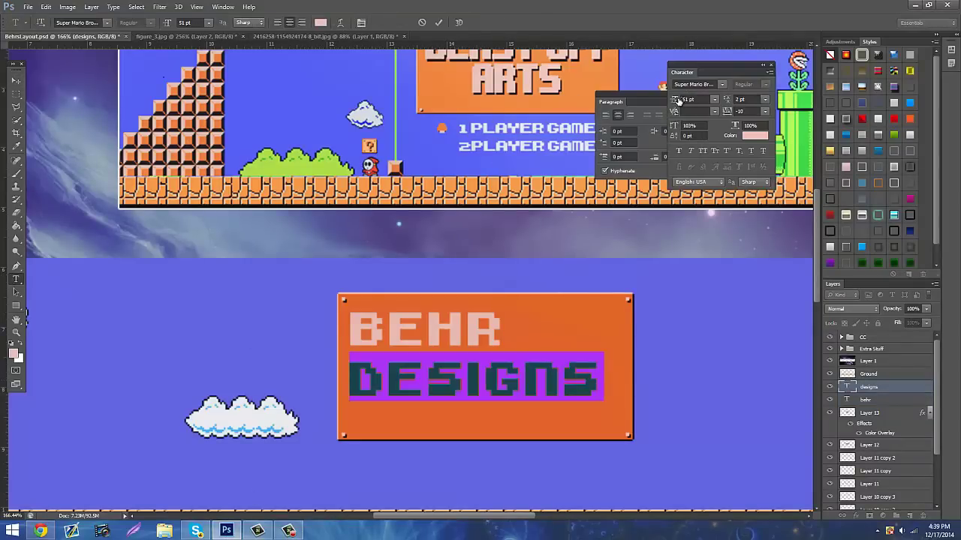
{"action": "left_click_drag", "start_coordinate": [678, 100], "coordinate": [691, 132]}
{"action": "left_click", "coordinate": [15, 80]}
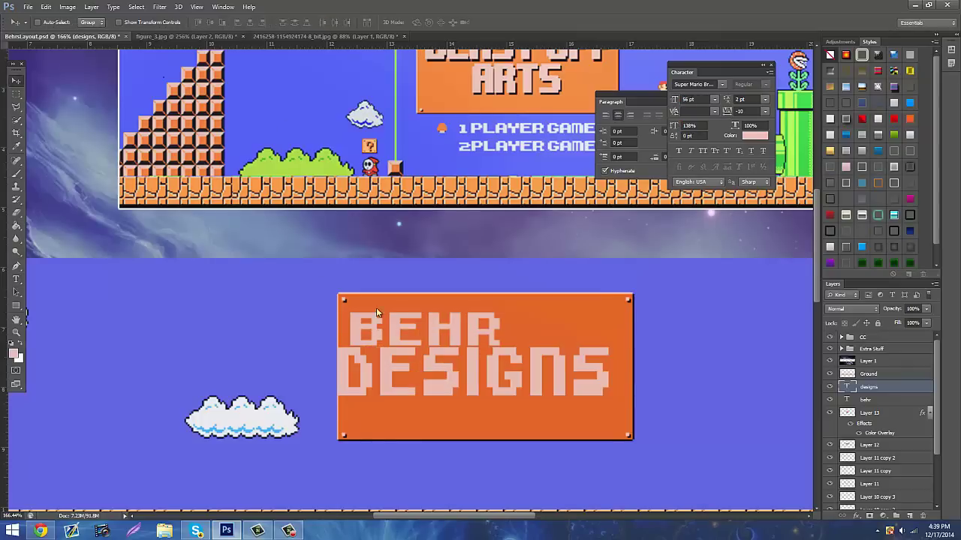
{"action": "left_click_drag", "start_coordinate": [387, 315], "coordinate": [398, 334]}
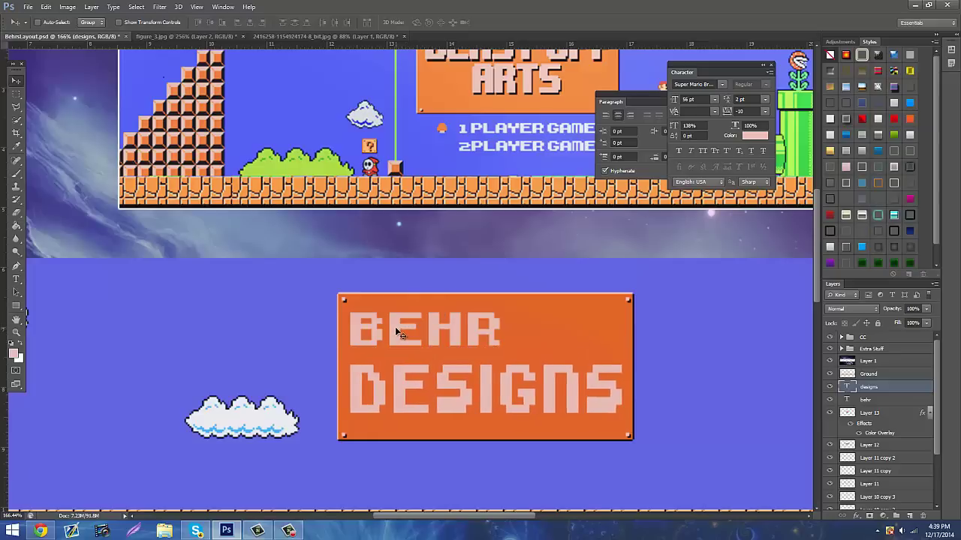
Set the BEHR text to 56 pt with 110% vertical scale and realign it with the left edge of DESIGNS.
{"action": "left_click", "coordinate": [397, 334]}
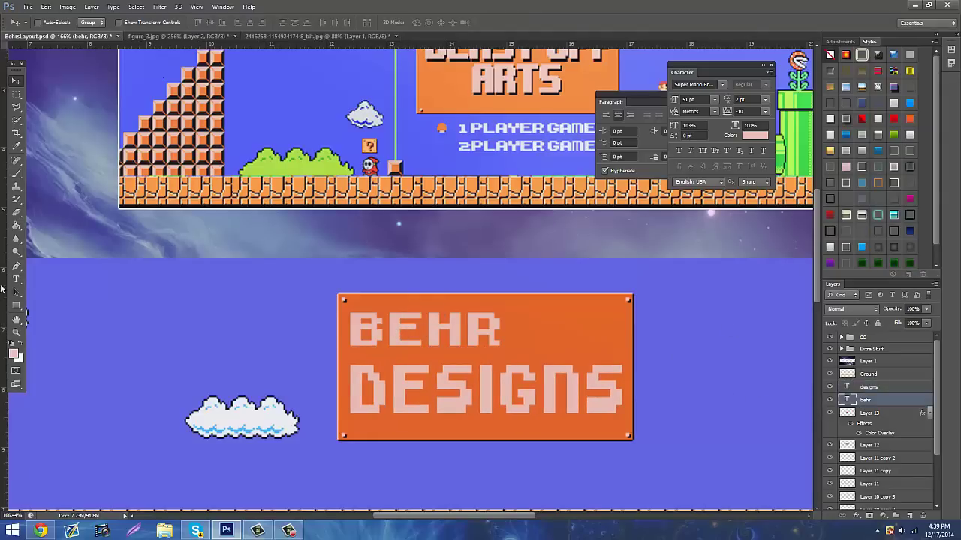
{"action": "left_click", "coordinate": [16, 279]}
{"action": "double_click", "coordinate": [355, 325]}
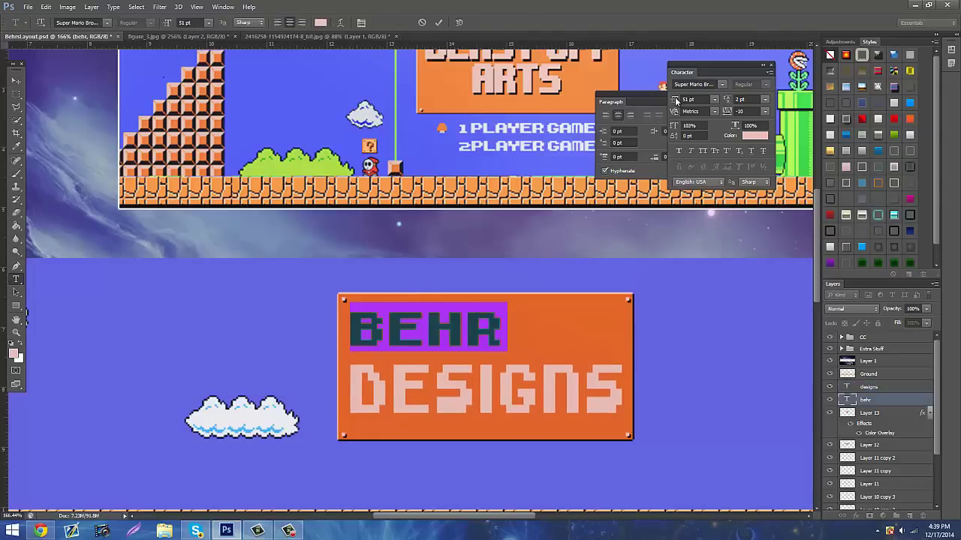
{"action": "left_click_drag", "start_coordinate": [676, 100], "coordinate": [682, 100]}
{"action": "left_click", "coordinate": [676, 128]}
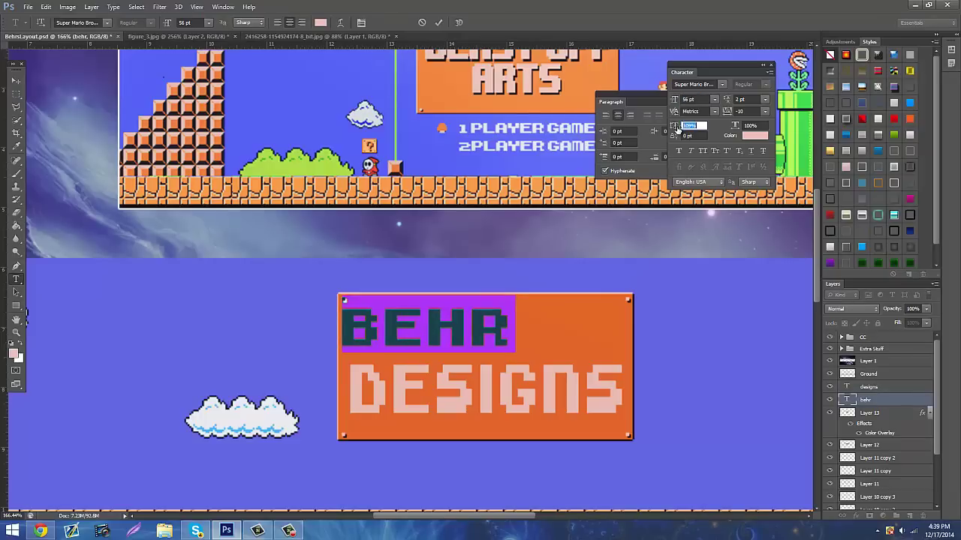
{"action": "type", "text": "110"}
{"action": "key", "text": "Return"}
{"action": "left_click", "coordinate": [16, 81]}
{"action": "left_click_drag", "start_coordinate": [368, 192], "coordinate": [358, 232]}
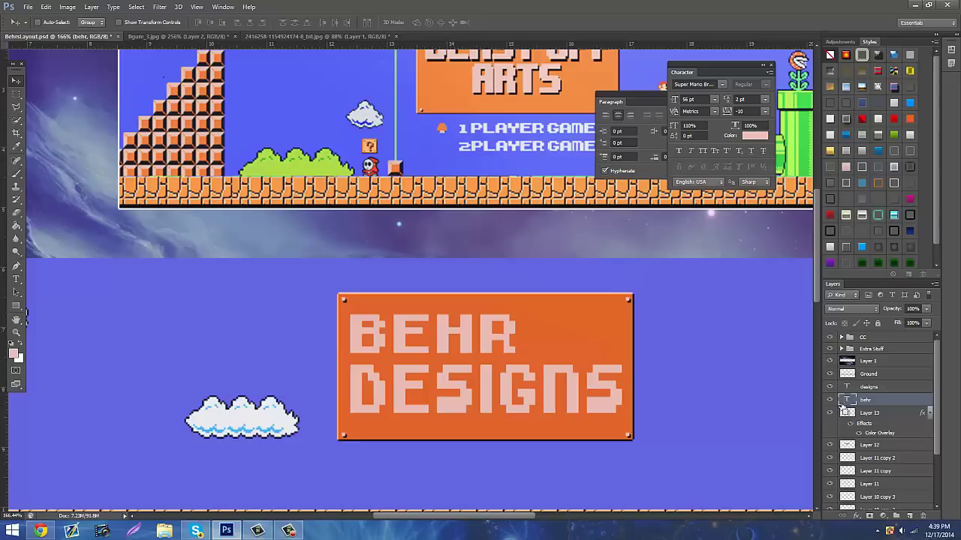
Duplicate the BEHR text layer, place the copy beneath the original, and give it a #000000 Color Overlay.
{"action": "key", "text": "ctrl+j"}
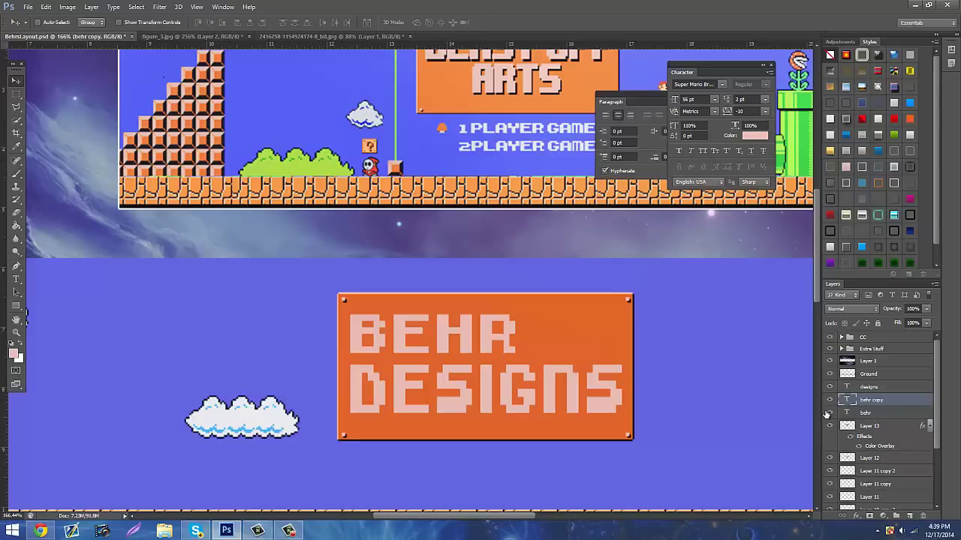
{"action": "left_click_drag", "start_coordinate": [884, 400], "coordinate": [879, 415]}
{"action": "right_click", "coordinate": [879, 414]}
{"action": "left_click", "coordinate": [908, 27]}
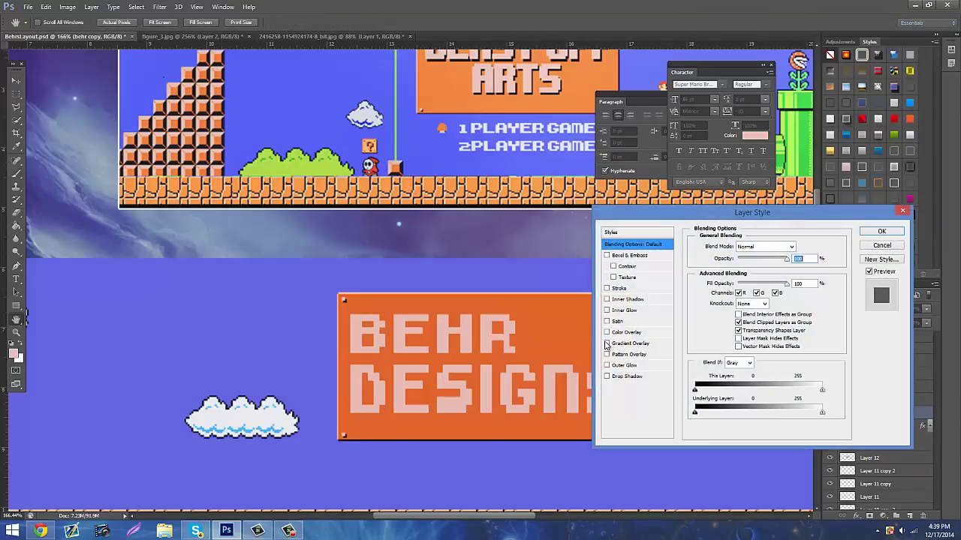
{"action": "left_click", "coordinate": [607, 331]}
{"action": "left_click", "coordinate": [623, 332]}
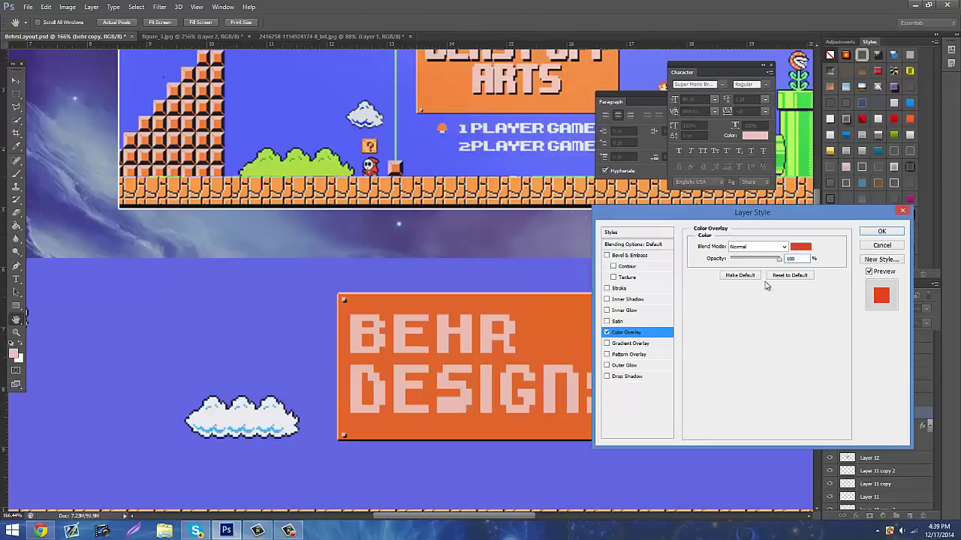
{"action": "left_click", "coordinate": [800, 247]}
{"action": "type", "text": "000000"}
{"action": "left_click", "coordinate": [882, 308]}
{"action": "left_click", "coordinate": [882, 232]}
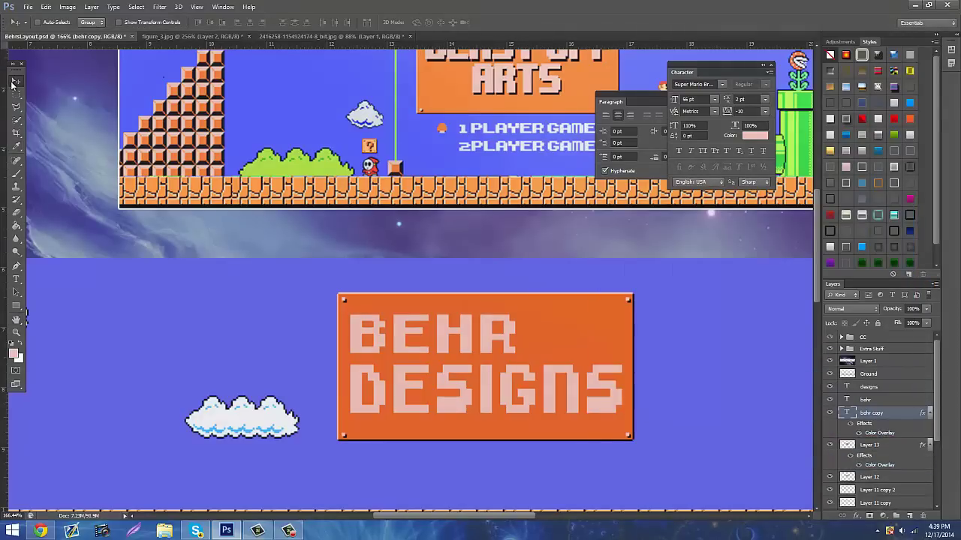
Offset the black BEHR copy a few pixels down and to the right to form a hard shadow.
{"action": "key", "text": "Down"}
{"action": "key", "text": "Down"}
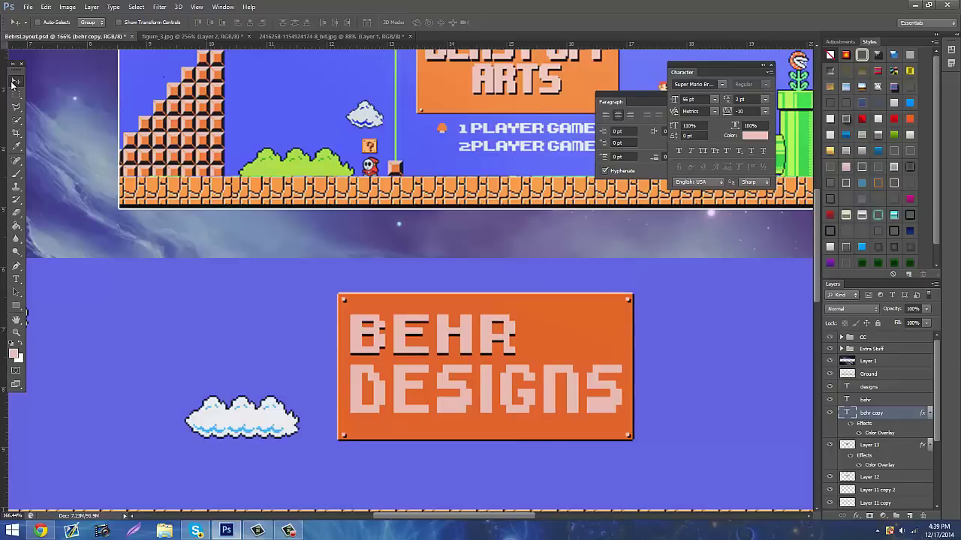
{"action": "key", "text": "Down"}
{"action": "key", "text": "Right"}
{"action": "key", "text": "Right"}
{"action": "key", "text": "Right"}
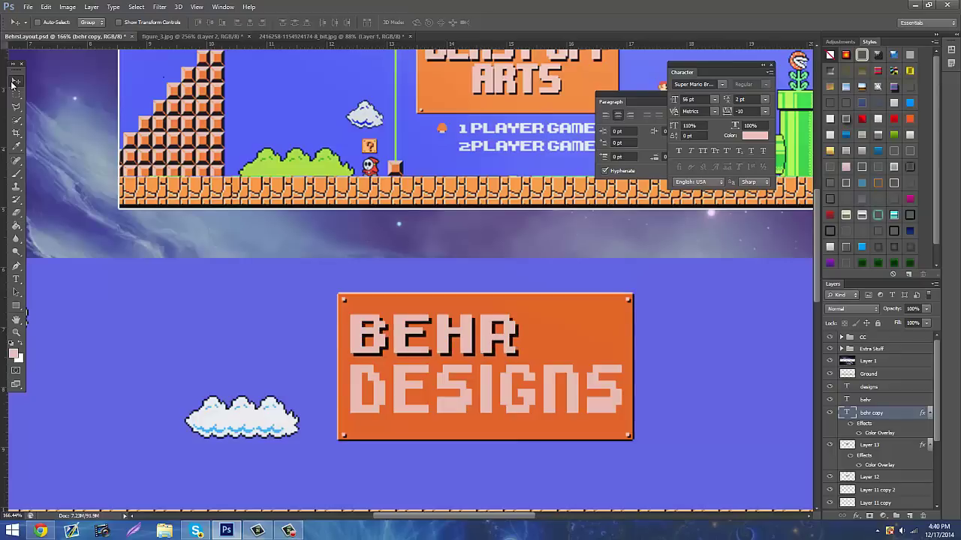
{"action": "key", "text": "Right"}
Duplicate the DESIGNS text layer and place the copy beneath the original.
{"action": "left_click", "coordinate": [882, 387]}
{"action": "key", "text": "ctrl+j"}
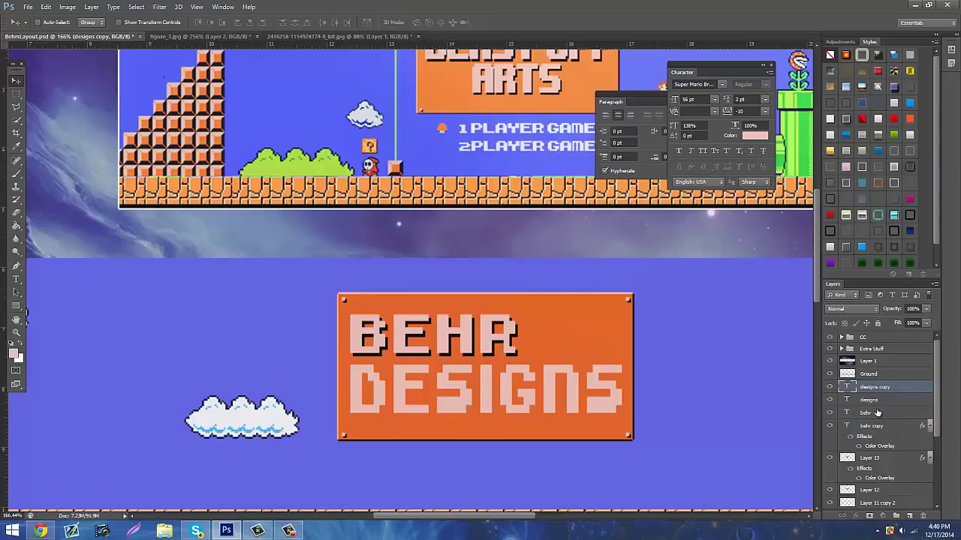
{"action": "key", "text": "ctrl+["}
Apply a black Color Overlay to the DESIGNS copy and offset it slightly down and right as a shadow.
{"action": "right_click", "coordinate": [878, 412]}
{"action": "left_click", "coordinate": [873, 422]}
{"action": "right_click", "coordinate": [881, 400]}
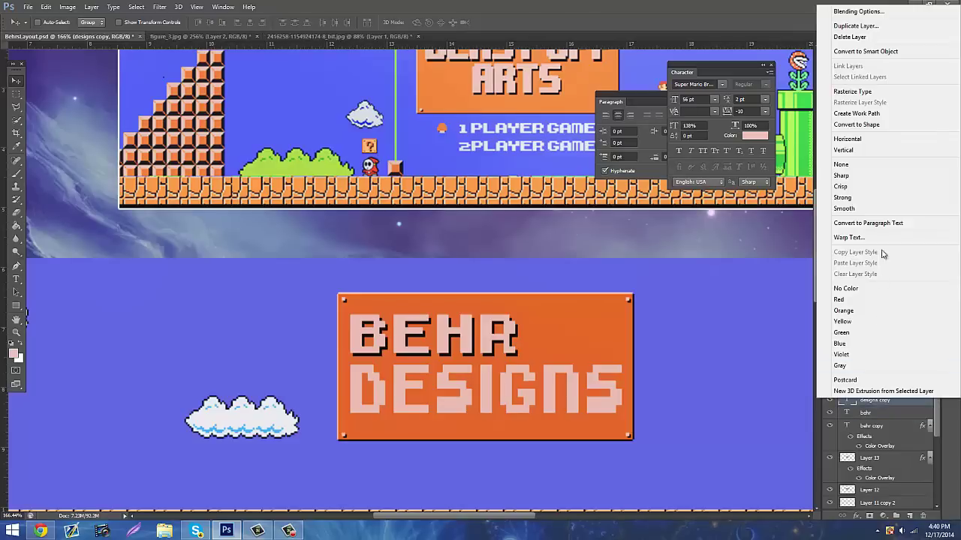
{"action": "left_click", "coordinate": [858, 11]}
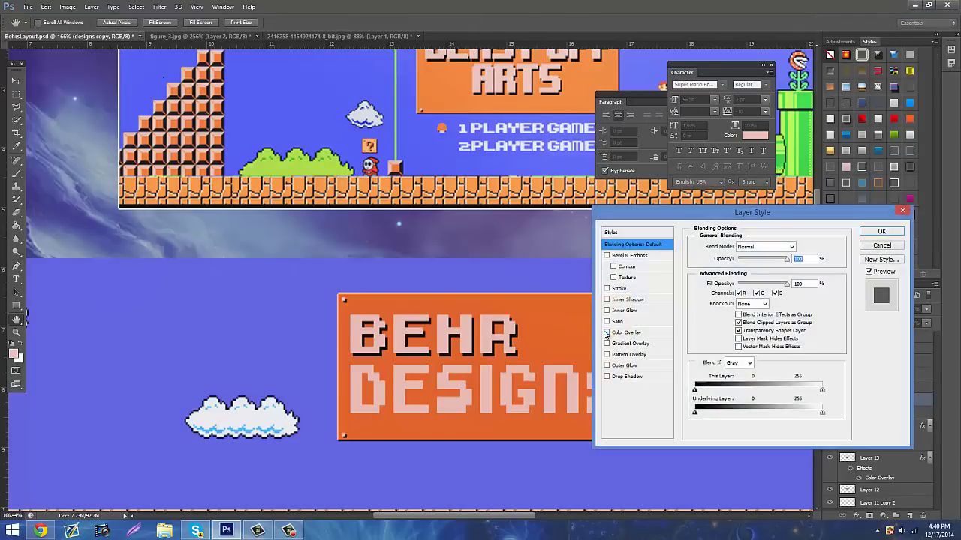
{"action": "left_click", "coordinate": [606, 333]}
{"action": "left_click", "coordinate": [626, 332]}
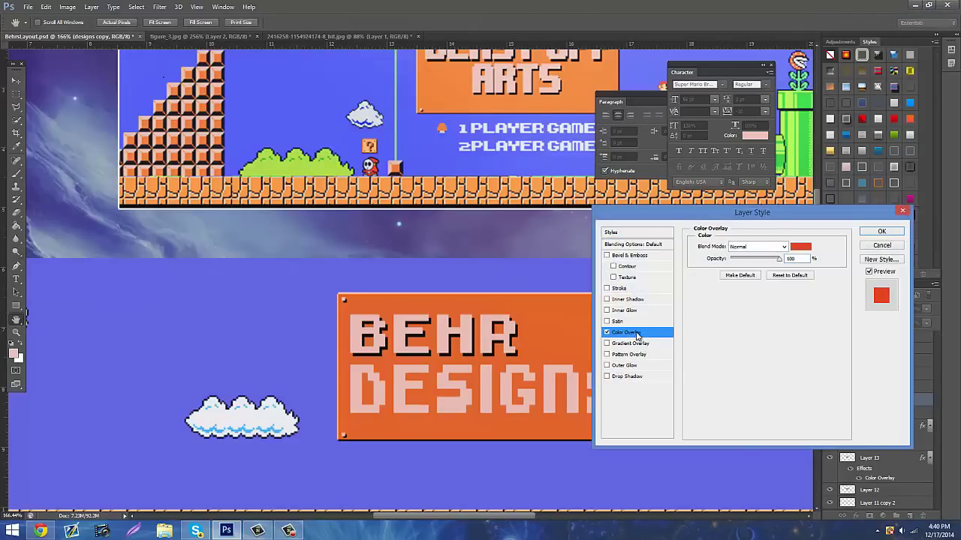
{"action": "left_click", "coordinate": [798, 247]}
{"action": "left_click", "coordinate": [873, 309]}
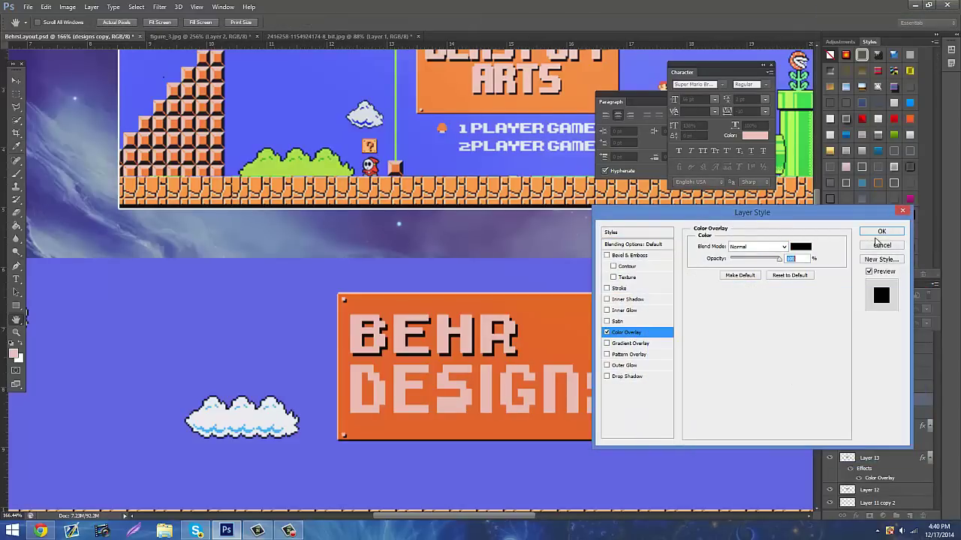
{"action": "left_click", "coordinate": [877, 232]}
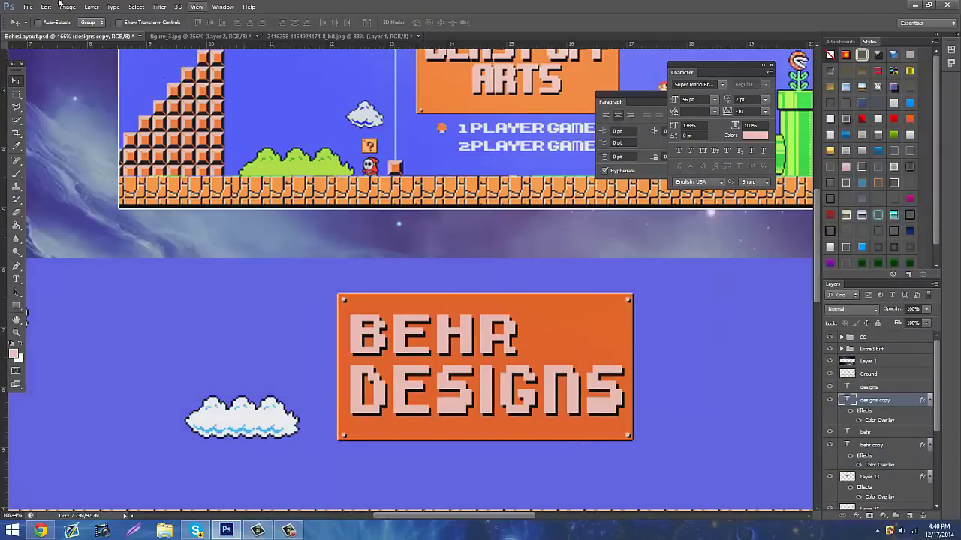
Compare the shadowed BEHR DESIGNS sign with the Super Mario Bros. title screen reference in the browser.
{"action": "left_click", "coordinate": [15, 321]}
{"action": "left_click", "coordinate": [15, 333]}
{"action": "left_click_drag", "start_coordinate": [472, 327], "coordinate": [420, 334]}
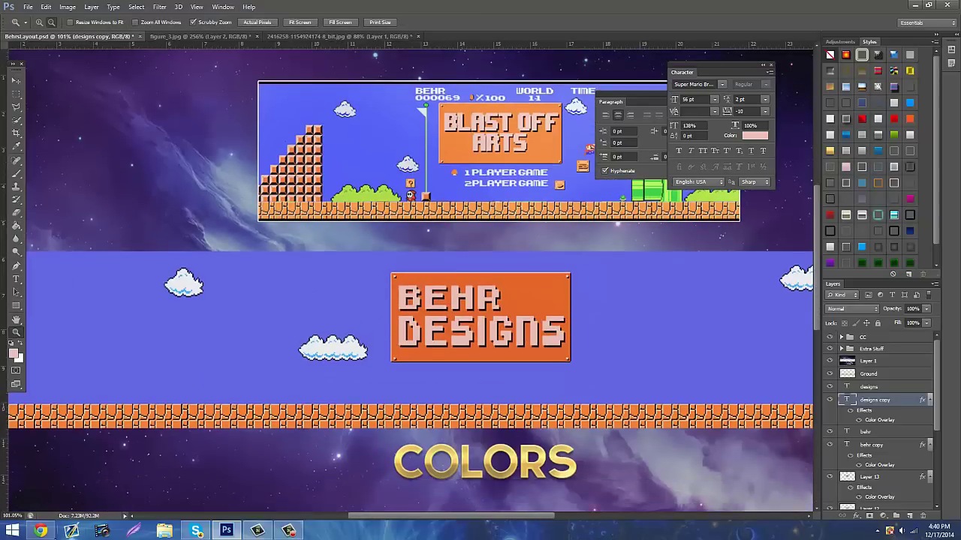
{"action": "left_click", "coordinate": [40, 531]}
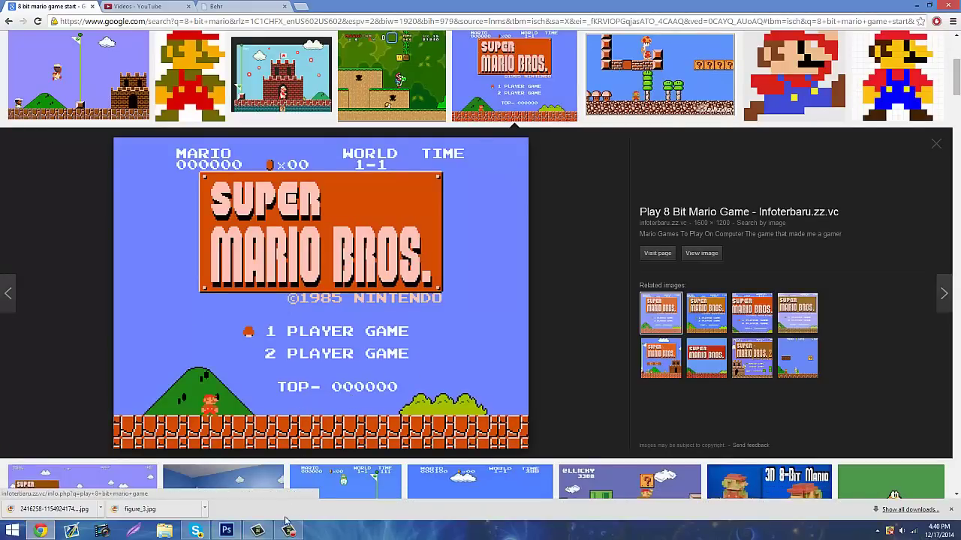
{"action": "left_click", "coordinate": [226, 530]}
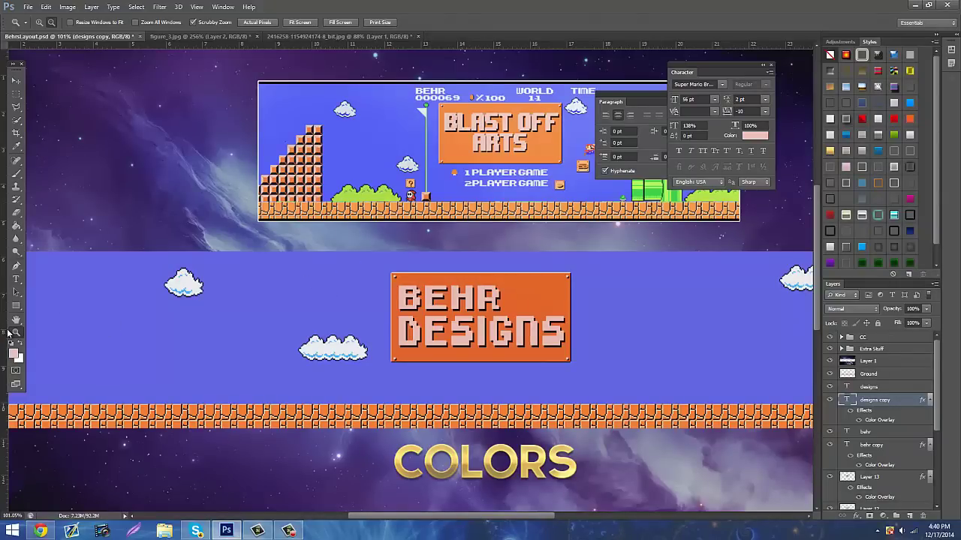
{"action": "scroll", "coordinate": [496, 356], "scroll_direction": "up", "scroll_amount": 7}
{"action": "scroll", "coordinate": [492, 349], "scroll_direction": "down", "scroll_amount": 1}
{"action": "scroll", "coordinate": [474, 322], "scroll_direction": "up", "scroll_amount": 2}
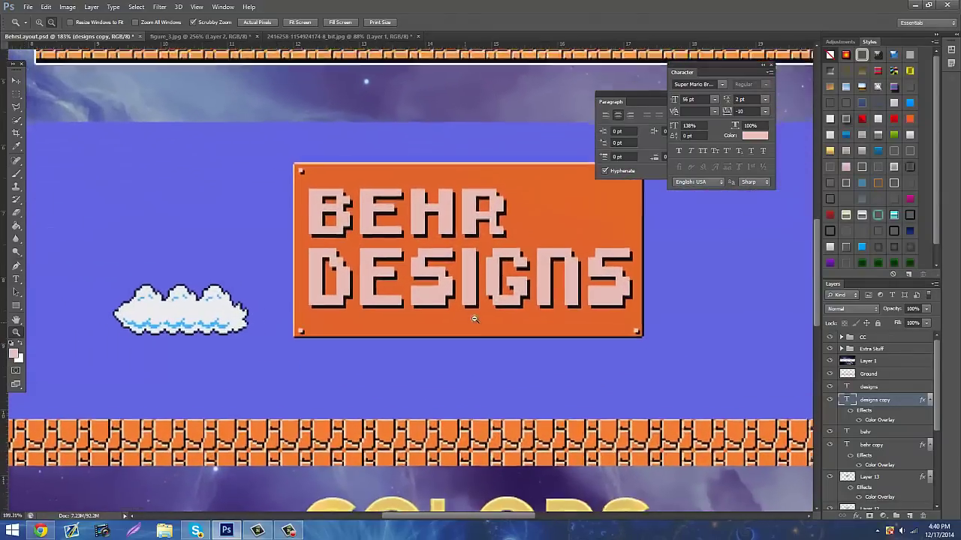
{"action": "scroll", "coordinate": [469, 321], "scroll_direction": "down", "scroll_amount": 1}
Set the text color to white (#ffffff) while the DESIGNS shadow layer is selected.
{"action": "left_click", "coordinate": [16, 279]}
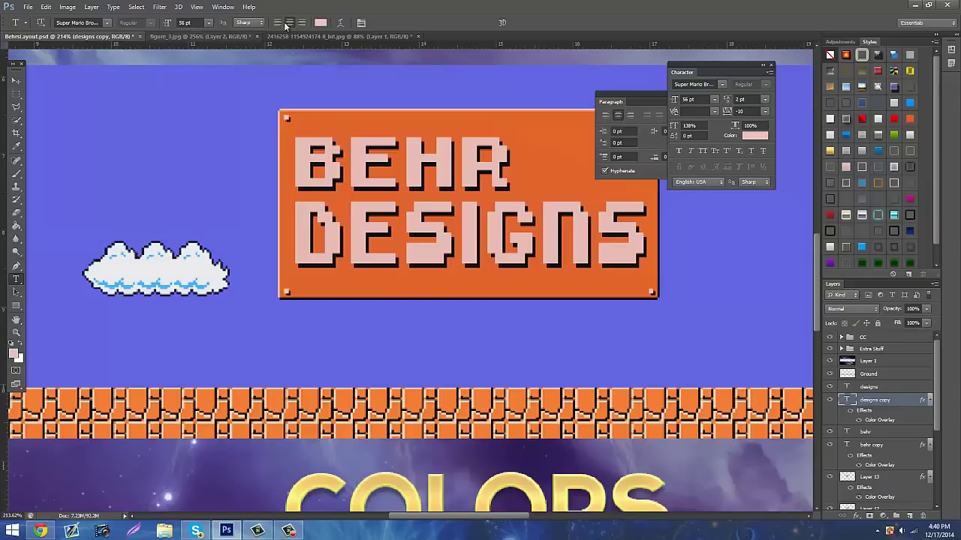
{"action": "left_click", "coordinate": [321, 23]}
{"action": "left_click", "coordinate": [656, 315]}
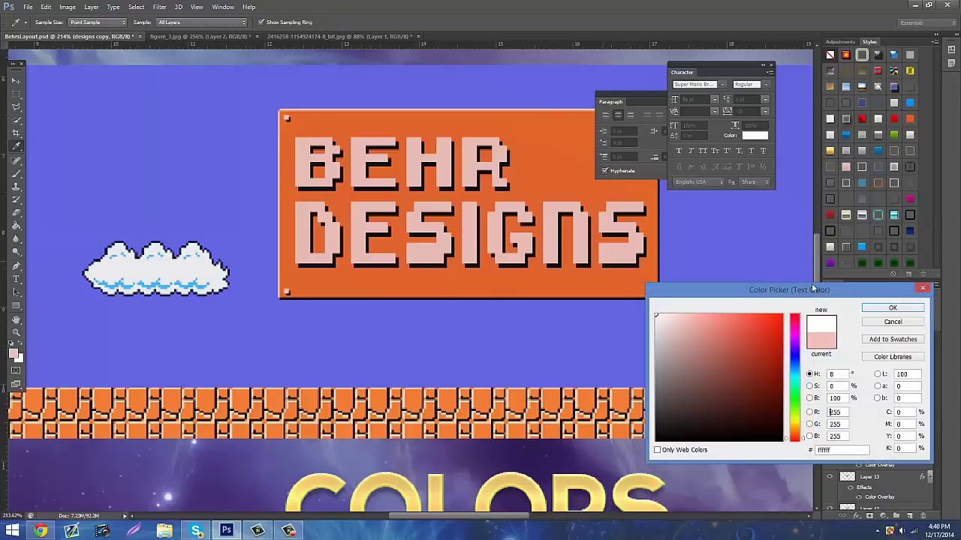
{"action": "left_click", "coordinate": [891, 308]}
Set the text size to 33 pt on the DESIGNS shadow layer and try starting a new text below the cloud.
{"action": "left_click", "coordinate": [164, 23]}
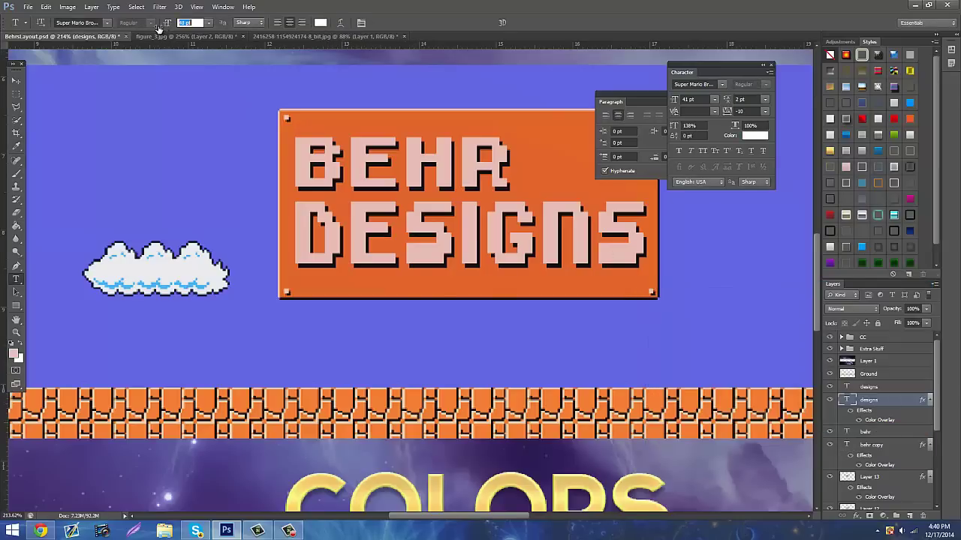
{"action": "type", "text": "33"}
{"action": "key", "text": "Return"}
{"action": "left_click", "coordinate": [202, 345]}
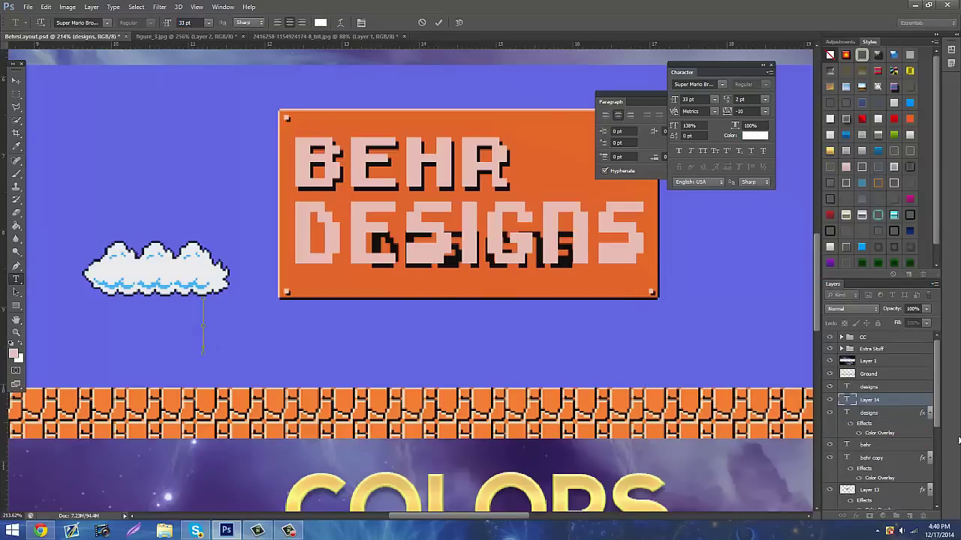
{"action": "left_click", "coordinate": [885, 413]}
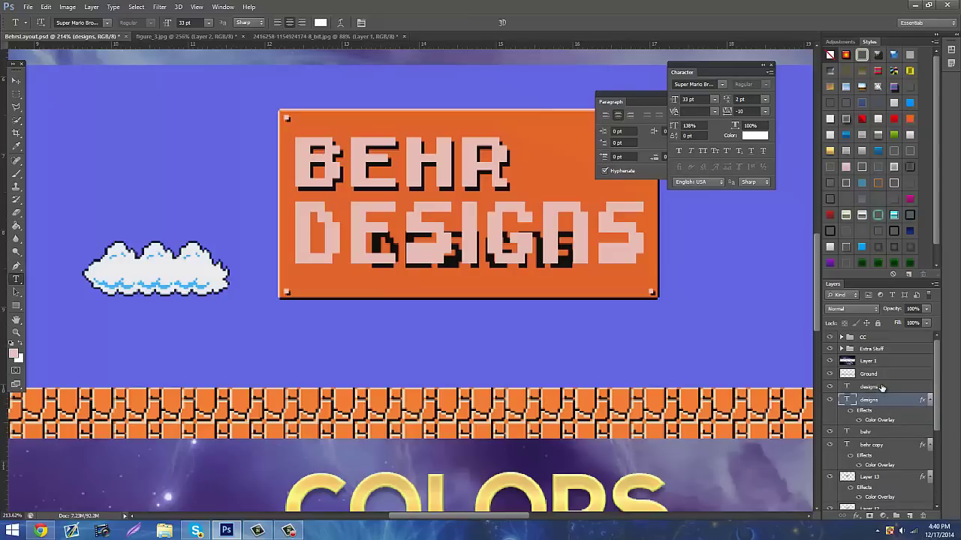
{"action": "left_click", "coordinate": [881, 387]}
{"action": "left_click", "coordinate": [873, 401]}
{"action": "left_click", "coordinate": [874, 389]}
{"action": "left_click", "coordinate": [869, 402]}
{"action": "left_click", "coordinate": [901, 387]}
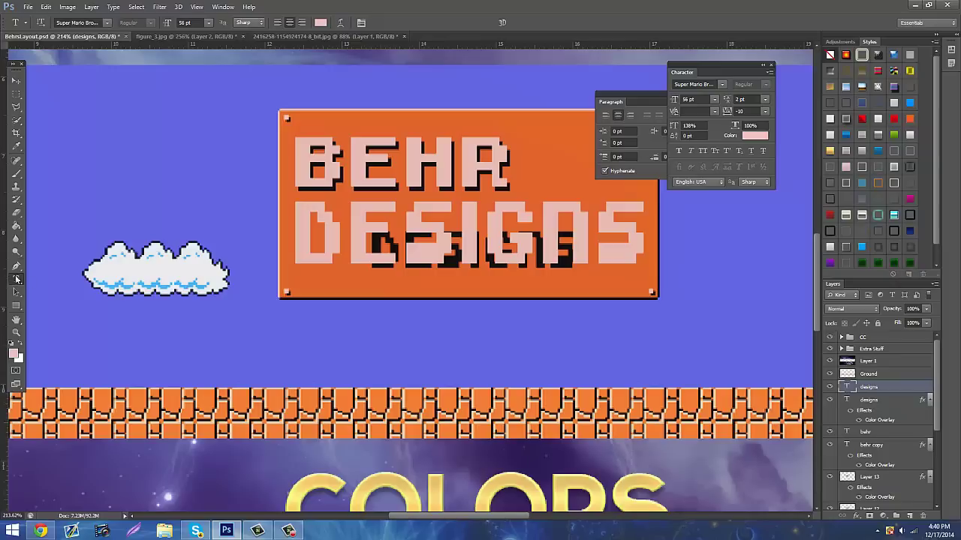
{"action": "left_click_drag", "start_coordinate": [373, 237], "coordinate": [646, 255]}
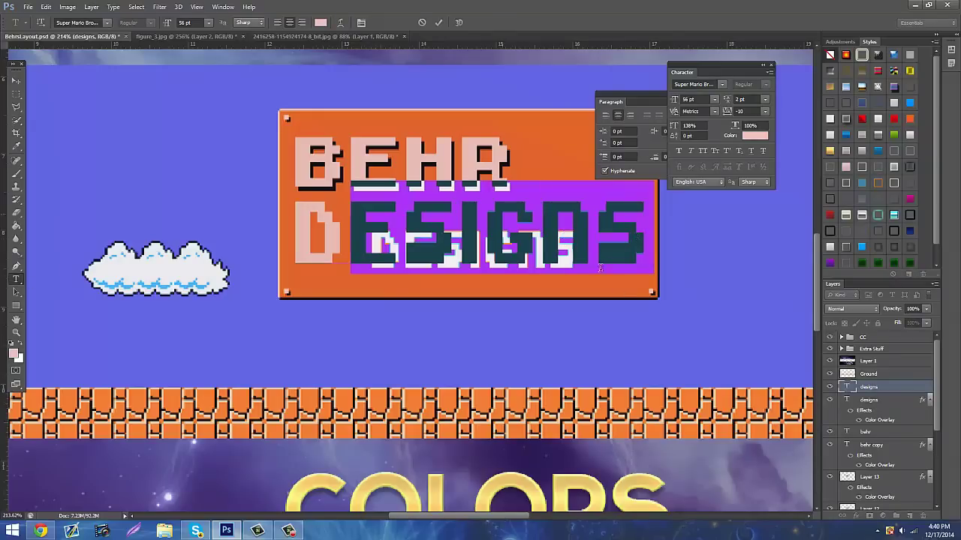
{"action": "left_click", "coordinate": [878, 402]}
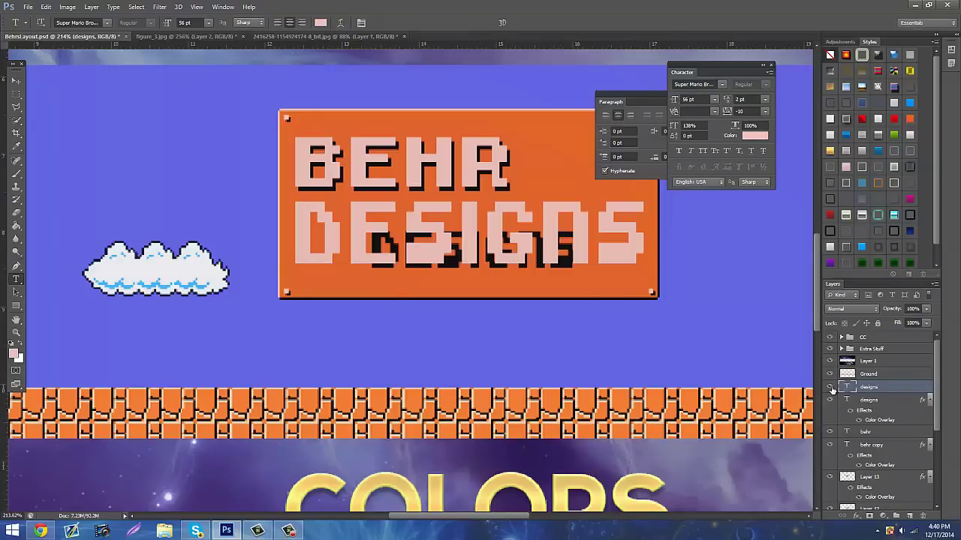
Restore the black DESIGNS shadow text to 56 pt, hiding the pink DESIGNS layer only during the edit.
{"action": "left_click", "coordinate": [829, 387]}
{"action": "double_click", "coordinate": [847, 399]}
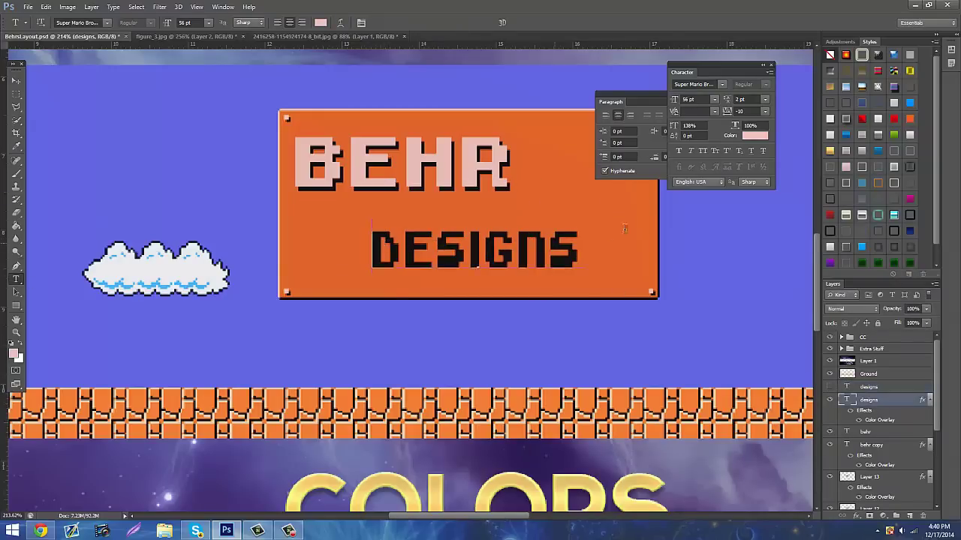
{"action": "left_click", "coordinate": [188, 22]}
{"action": "type", "text": "56"}
{"action": "key", "text": "Return"}
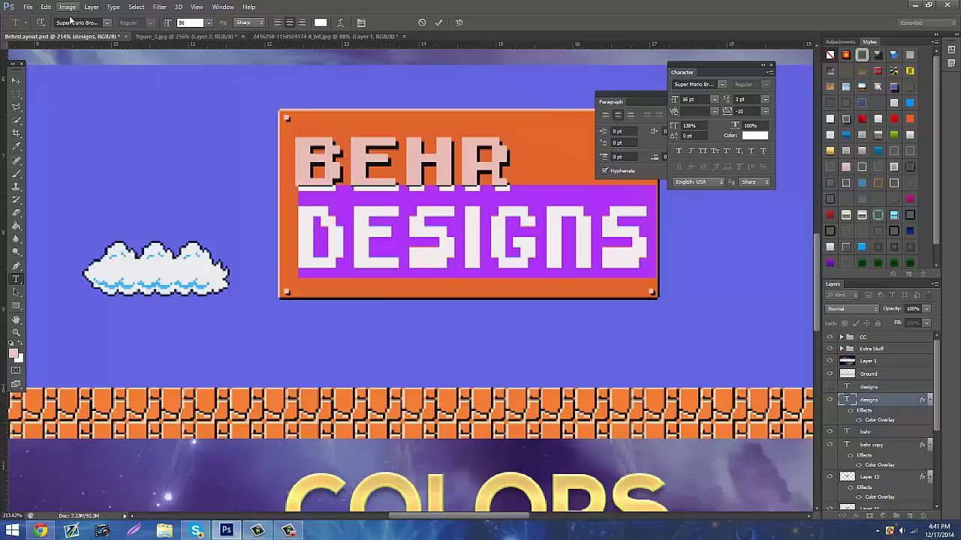
{"action": "left_click", "coordinate": [16, 79]}
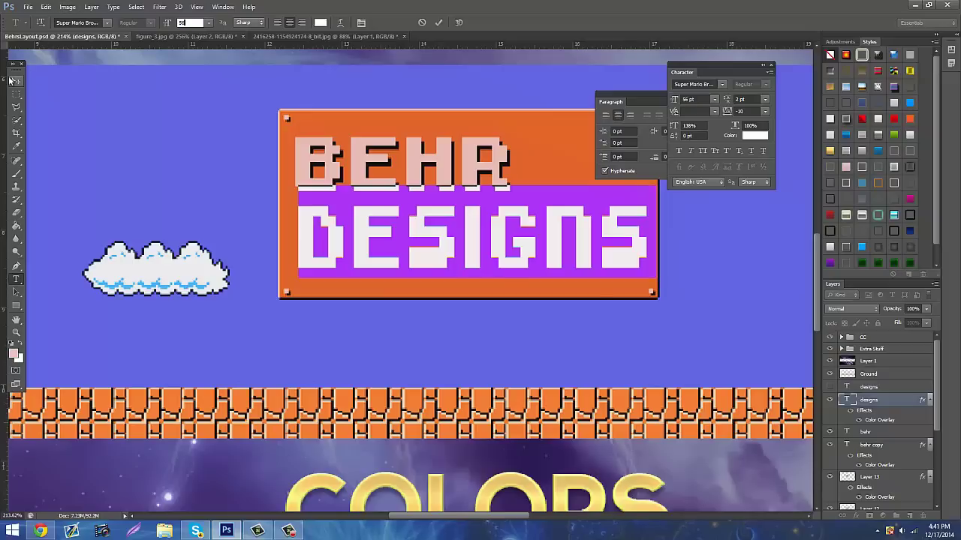
{"action": "left_click", "coordinate": [830, 386]}
Add a white 10.01 pt text layer above Layer 1, between the sign and the ground, reading WELCOME TO BEHR.
{"action": "left_click", "coordinate": [868, 361]}
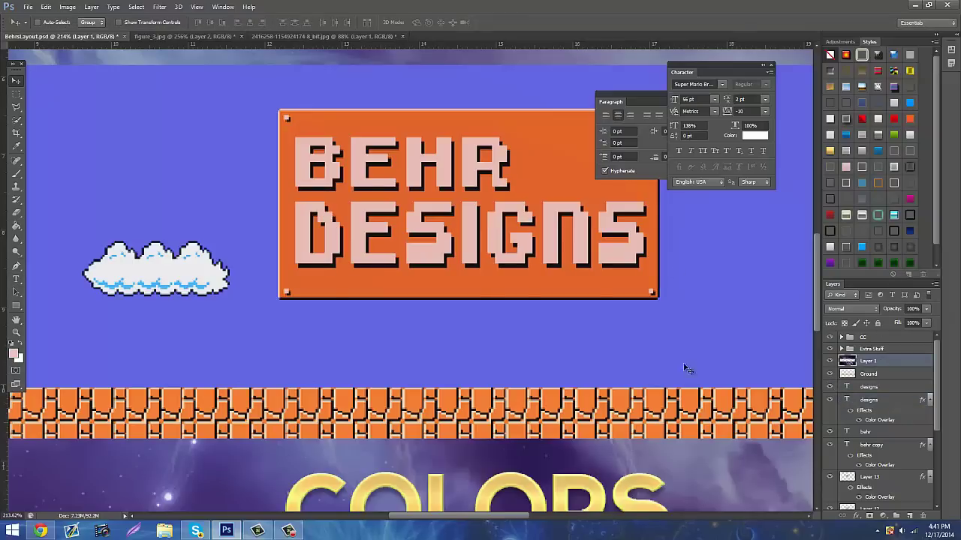
{"action": "left_click", "coordinate": [15, 278]}
{"action": "left_click", "coordinate": [260, 351]}
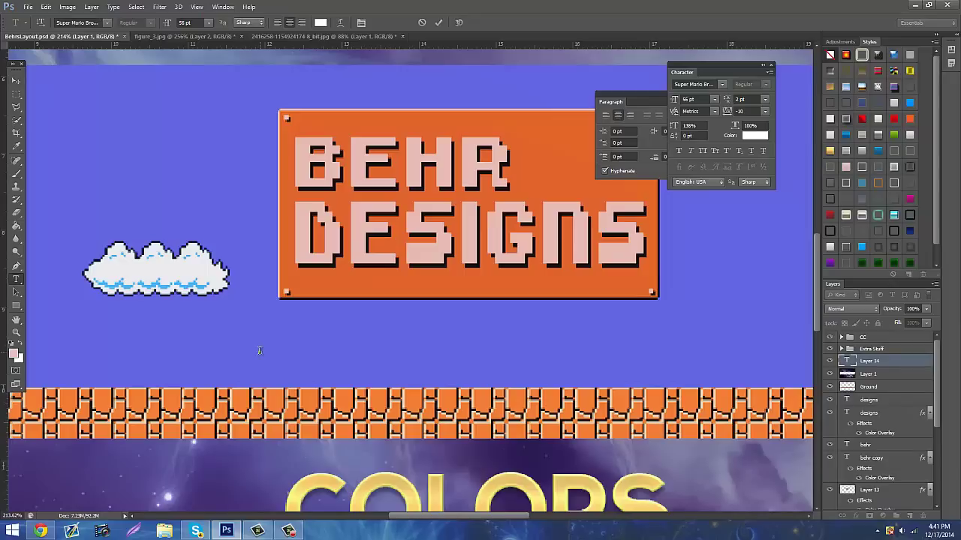
{"action": "left_click_drag", "start_coordinate": [167, 23], "coordinate": [134, 29]}
{"action": "type", "text": "WLECOME TO"}
{"action": "key", "text": "ctrl+a"}
{"action": "key", "text": "BackSpace"}
{"action": "type", "text": "WELCOME TO BEHR!"}
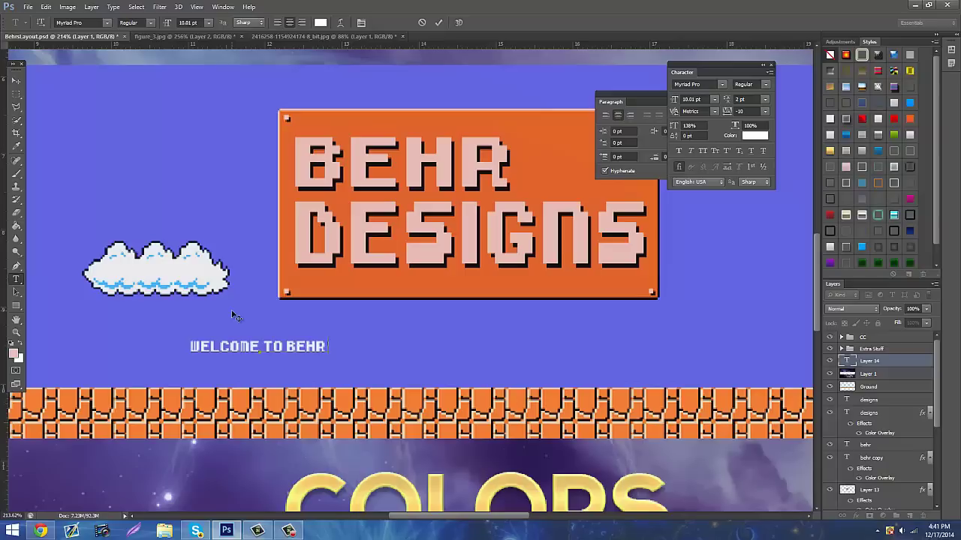
Change the last word of the welcome line to BEHRS.
{"action": "type", "text": "s"}
{"action": "key", "text": "BackSpace"}
{"action": "key", "text": "BackSpace"}
{"action": "key", "text": "BackSpace"}
{"action": "type", "text": "S"}
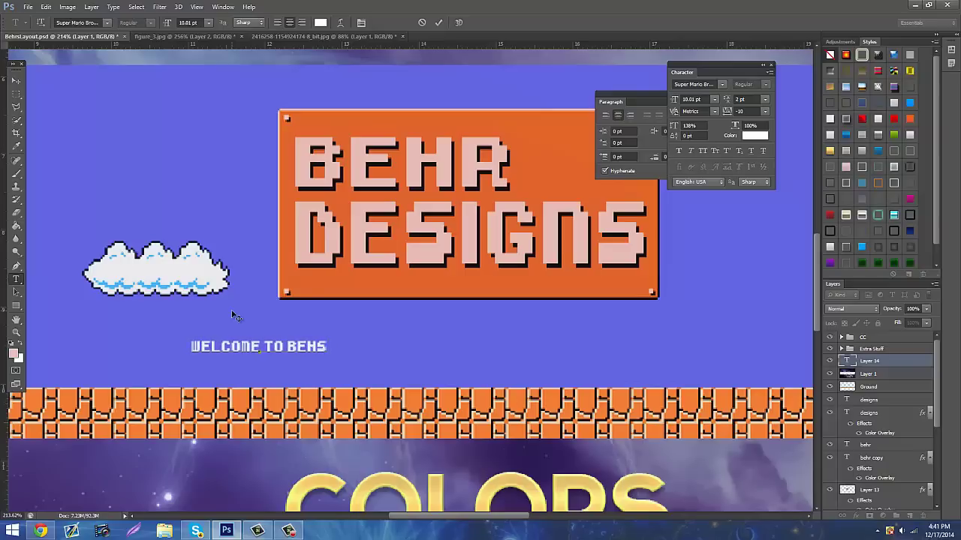
{"action": "key", "text": "BackSpace"}
{"action": "type", "text": "RS"}
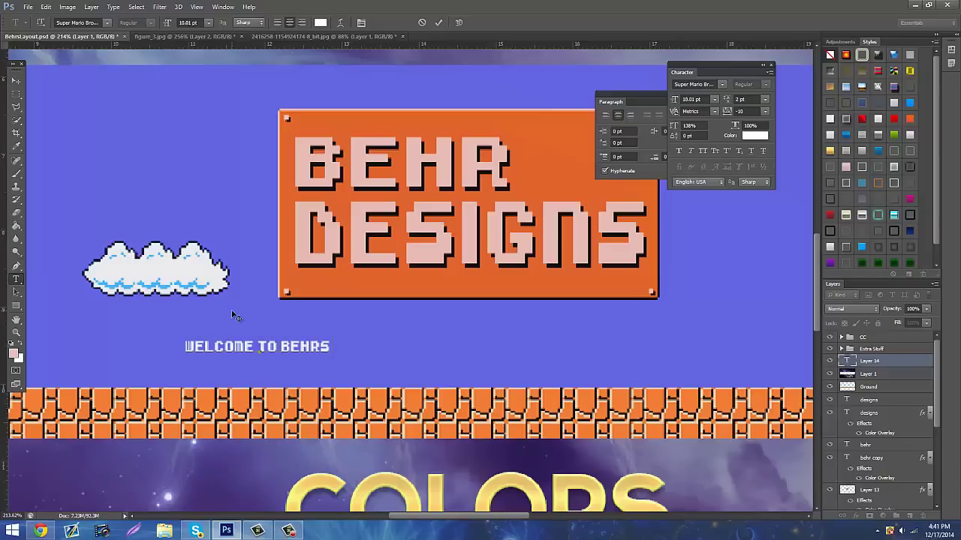
Complete the welcome line as WELCOME TO BEHRSDESIGN WORLD and commit the text.
{"action": "type", "text": "DESIG"}
{"action": "key", "text": "BackSpace"}
{"action": "key", "text": "BackSpace"}
{"action": "key", "text": "BackSpace"}
{"action": "key", "text": "BackSpace"}
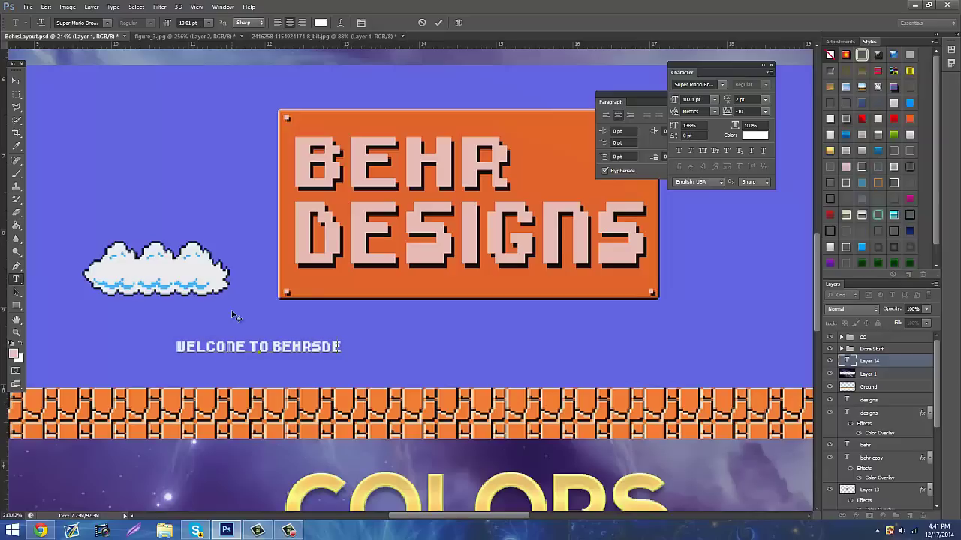
{"action": "type", "text": "ESIGN WORLD"}
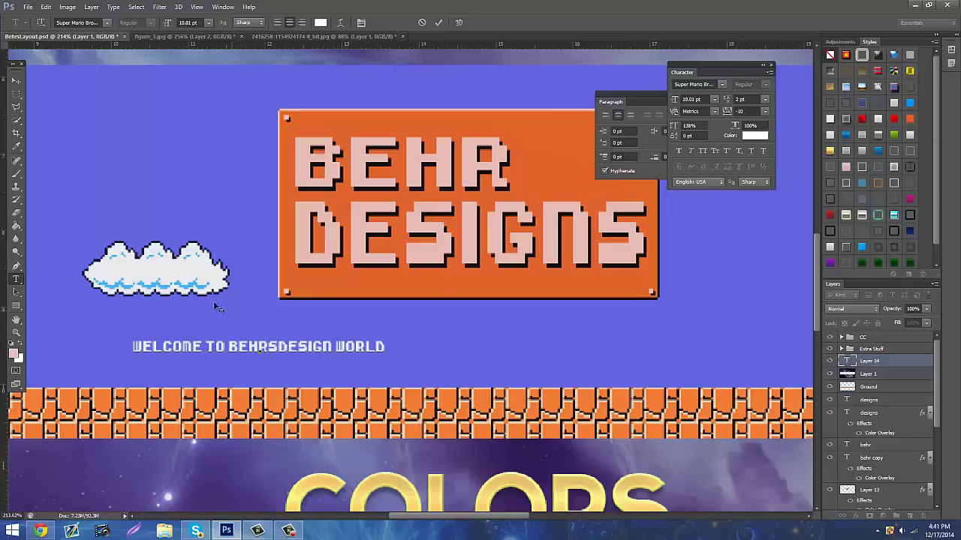
{"action": "left_click", "coordinate": [16, 81]}
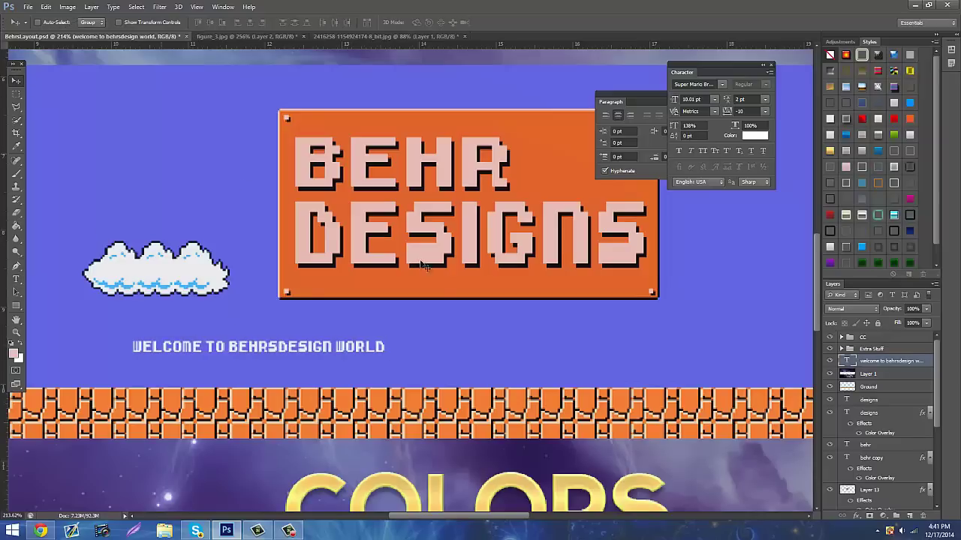
Remove the WELCOME TO BEHRSDESIGN WORLD text layer and check the Super Mario Bros. title screen reference in the browser.
{"action": "left_click_drag", "start_coordinate": [255, 347], "coordinate": [447, 335]}
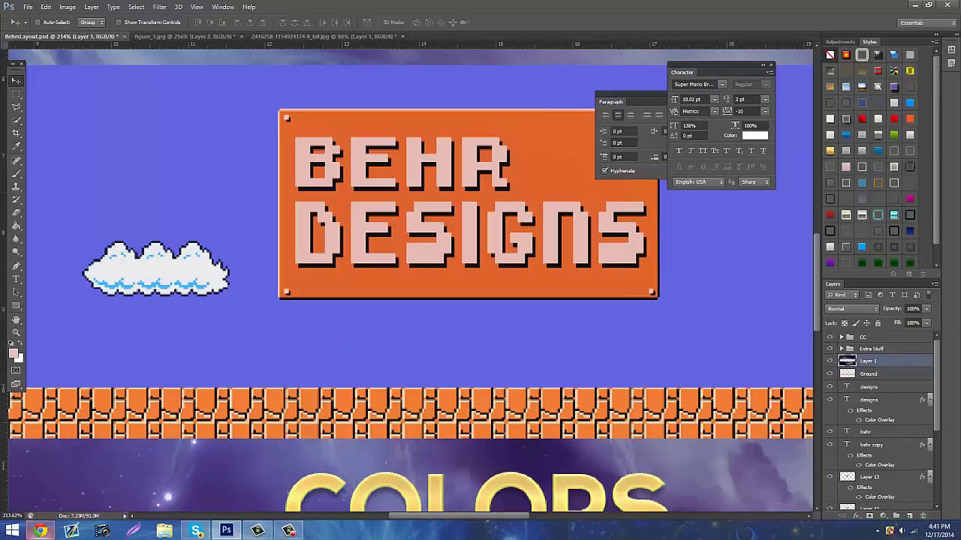
{"action": "left_click", "coordinate": [40, 531]}
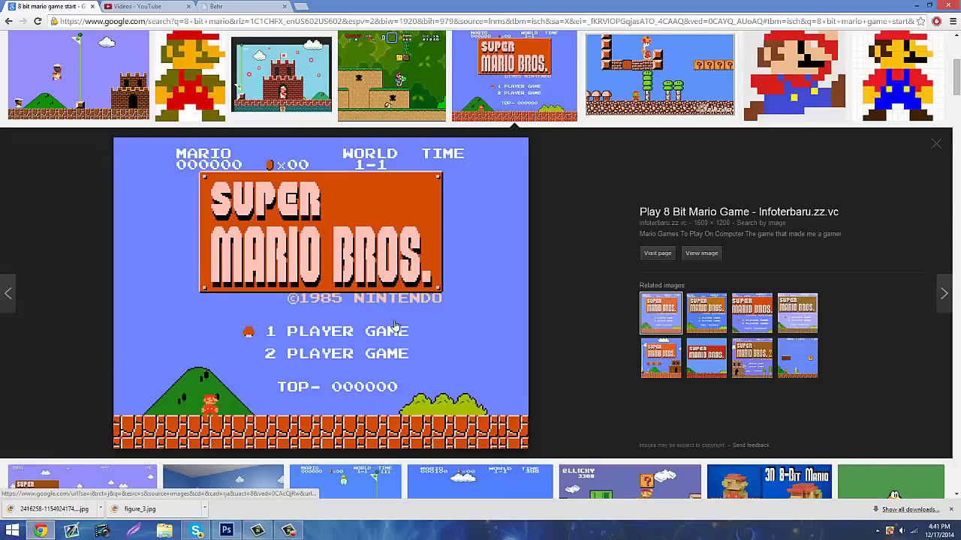
{"action": "left_click", "coordinate": [226, 531]}
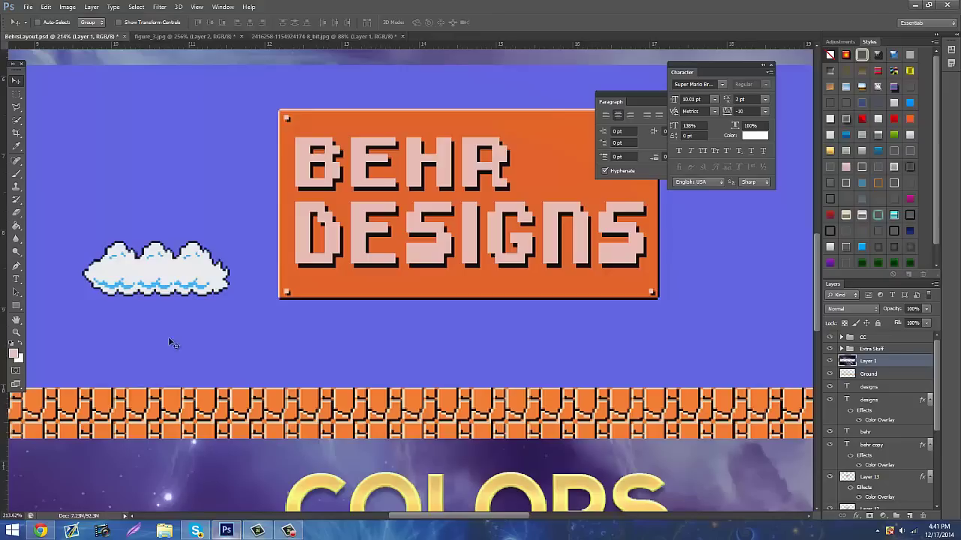
Add a white 10.01 pt text layer between the sign and the ground, reading 2014 YOUTUBE.
{"action": "left_click", "coordinate": [14, 282]}
{"action": "left_click", "coordinate": [266, 347]}
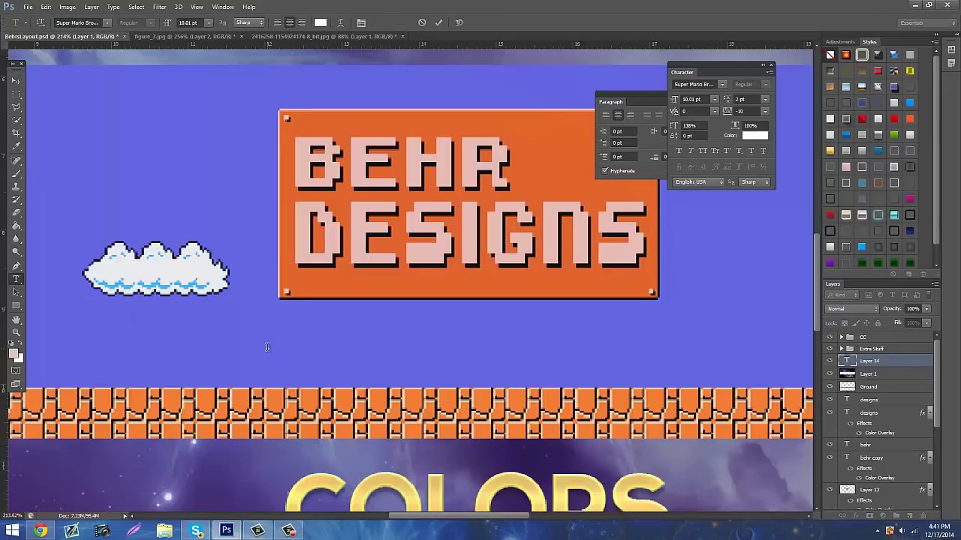
{"action": "type", "text": "2014"}
{"action": "type", "text": " UPITIME"}
{"action": "key", "text": "BackSpace"}
{"action": "key", "text": "BackSpace"}
{"action": "key", "text": "BackSpace"}
{"action": "key", "text": "BackSpace"}
{"action": "key", "text": "BackSpace"}
{"action": "key", "text": "BackSpace"}
{"action": "type", "text": "Y"}
{"action": "key", "text": "BackSpace"}
{"action": "key", "text": "BackSpace"}
{"action": "type", "text": "YOUTUBE"}
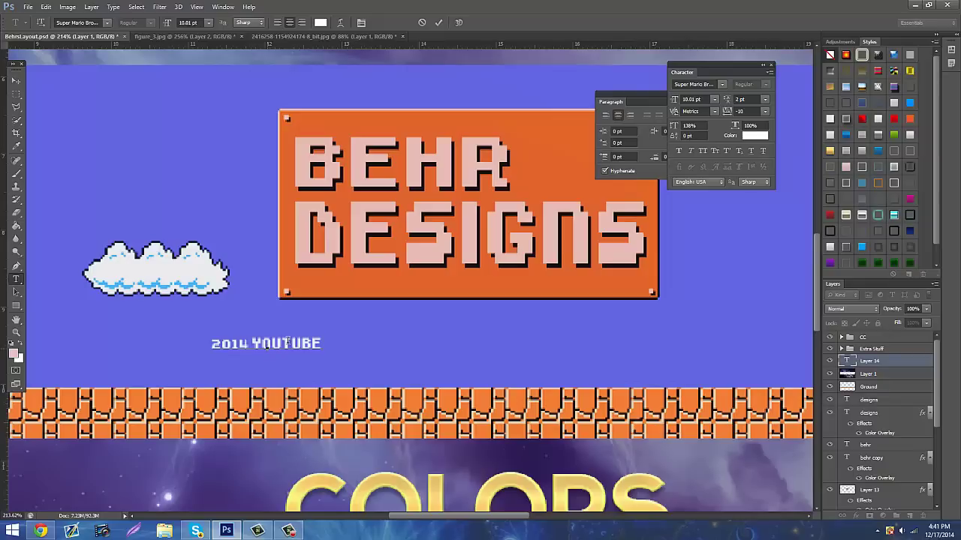
Set only the 2014 part of the new line to 12.01 pt and compare it with the title screen reference in the browser.
{"action": "left_click_drag", "start_coordinate": [320, 343], "coordinate": [161, 342]}
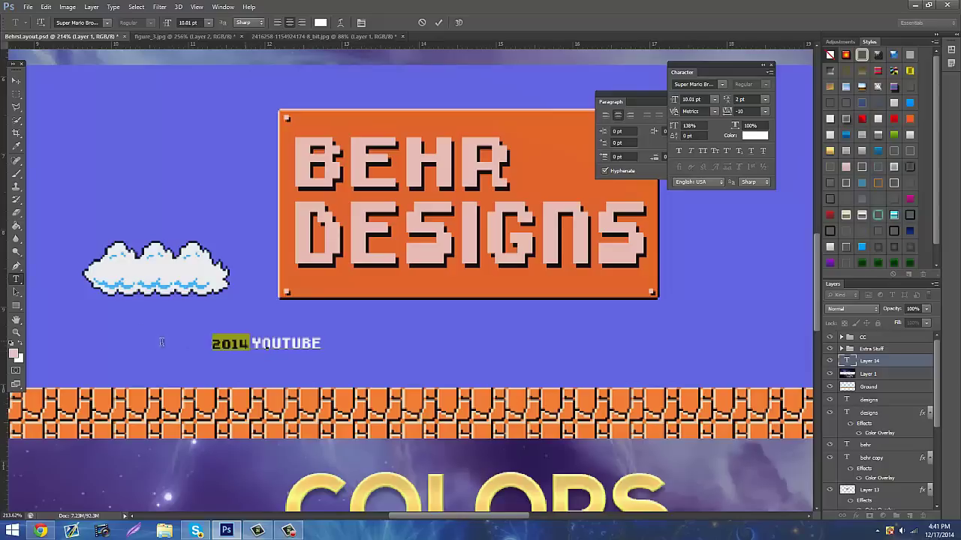
{"action": "left_click_drag", "start_coordinate": [169, 22], "coordinate": [172, 22]}
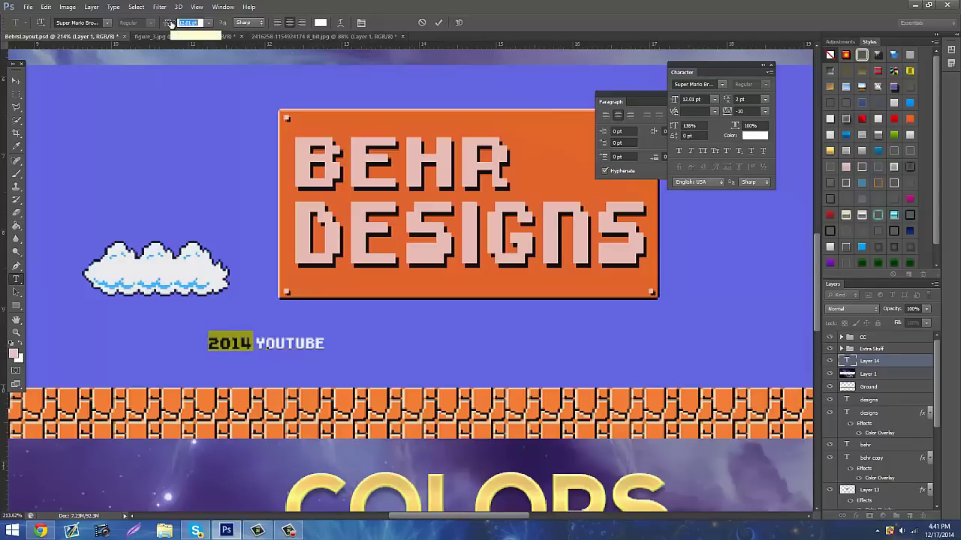
{"action": "left_click", "coordinate": [40, 531]}
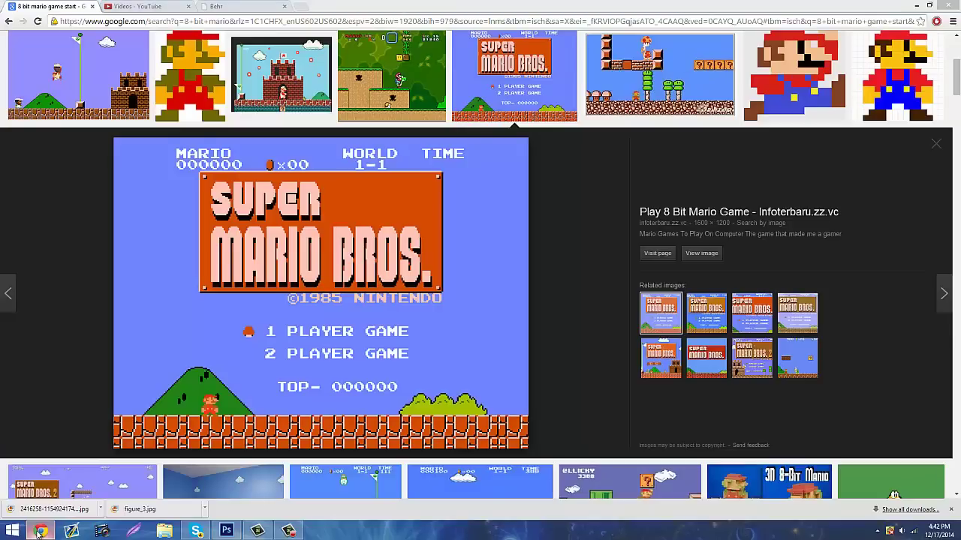
{"action": "left_click", "coordinate": [41, 531]}
Recolor the whole 2014 YOUTUBE line to a pale pink, ffd9d3, starting from the sign lettering's pink foreground color.
{"action": "left_click_drag", "start_coordinate": [324, 343], "coordinate": [123, 346]}
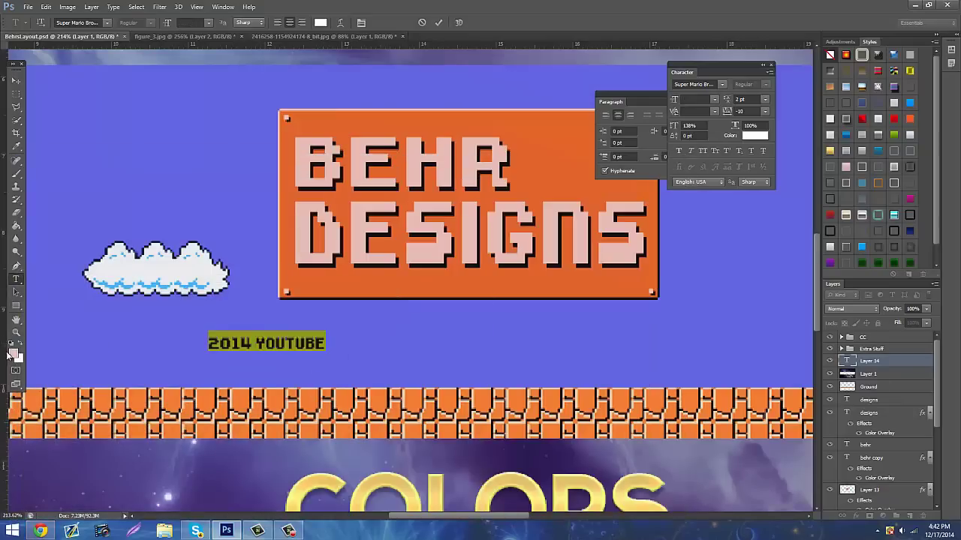
{"action": "left_click", "coordinate": [325, 23]}
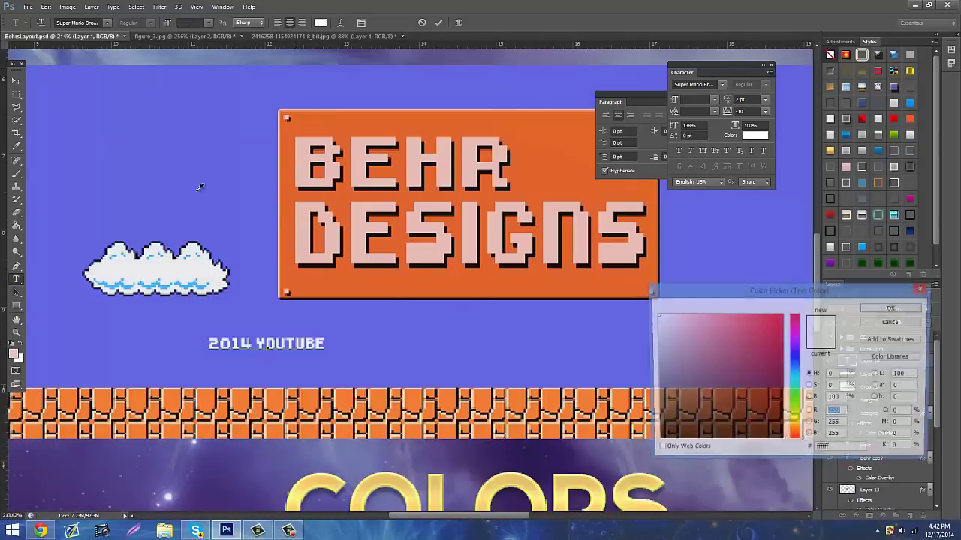
{"action": "left_click", "coordinate": [14, 353]}
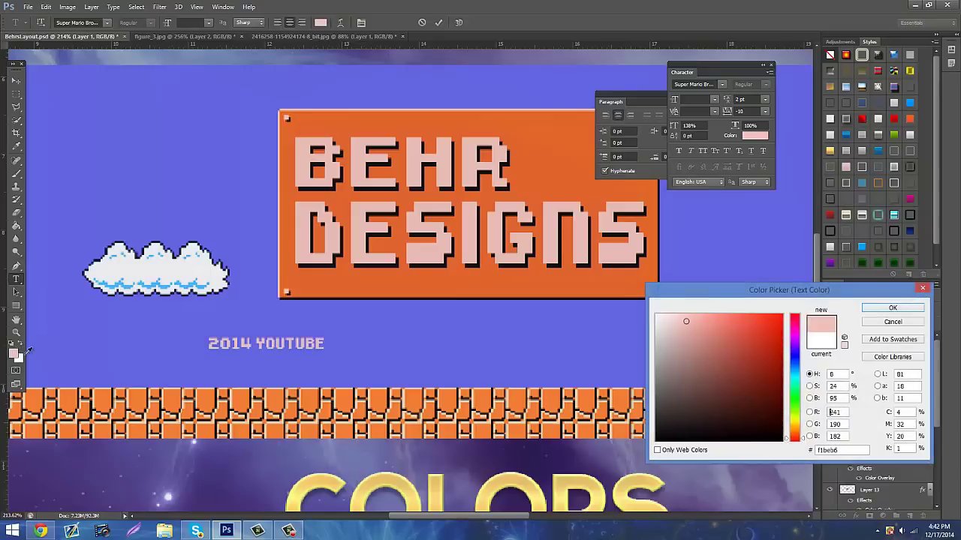
{"action": "left_click_drag", "start_coordinate": [682, 315], "coordinate": [681, 318]}
{"action": "left_click", "coordinate": [677, 314]}
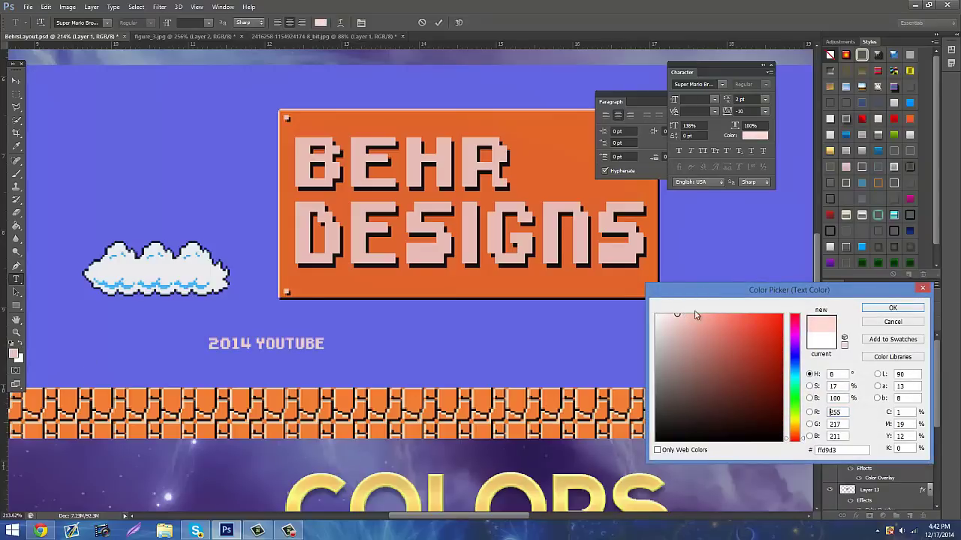
{"action": "left_click", "coordinate": [891, 306]}
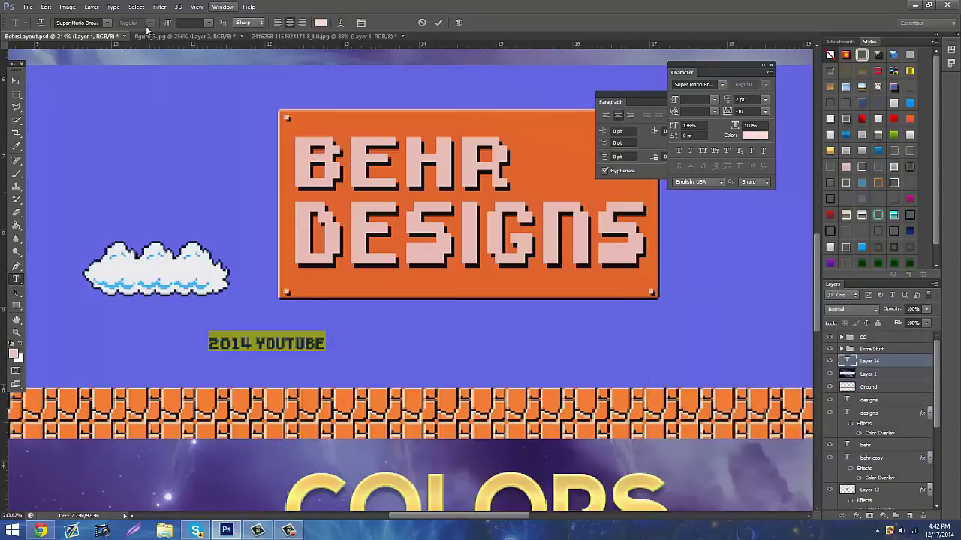
Move the 2014 YOUTUBE line directly under the sign's lower-right corner and reorder its layer between Layer 12 and Layer 11 copy 2.
{"action": "left_click", "coordinate": [16, 80]}
{"action": "left_click_drag", "start_coordinate": [314, 283], "coordinate": [647, 248]}
{"action": "scroll", "coordinate": [878, 435], "scroll_direction": "down", "scroll_amount": 2}
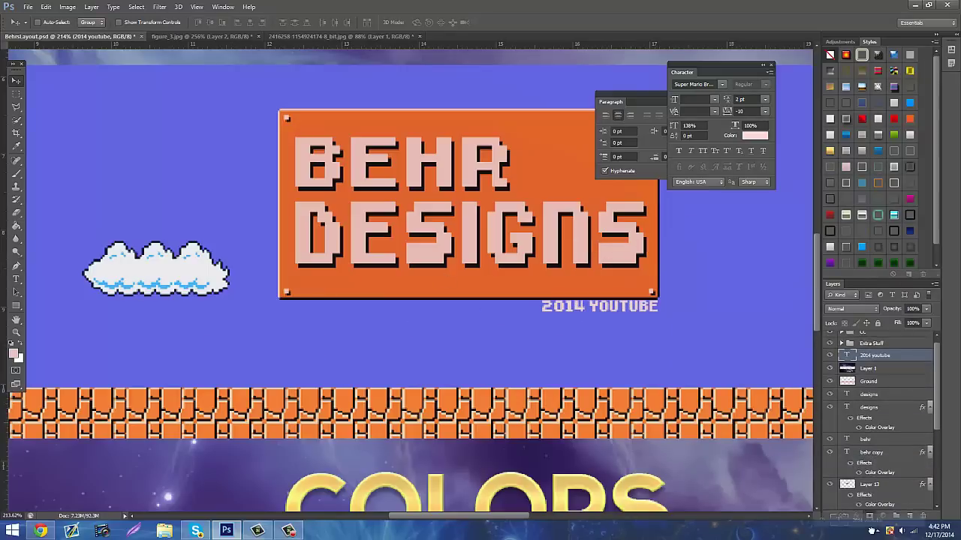
{"action": "left_click_drag", "start_coordinate": [872, 527], "coordinate": [871, 496]}
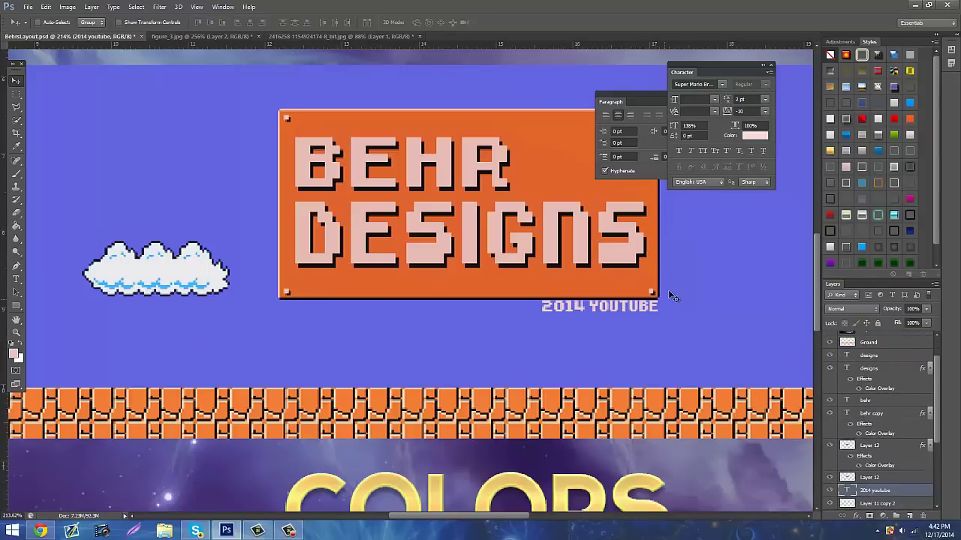
Nudge the 2014 YOUTUBE line slightly to the right and compare its placement with the title screen reference in the browser.
{"action": "left_click_drag", "start_coordinate": [647, 305], "coordinate": [645, 308]}
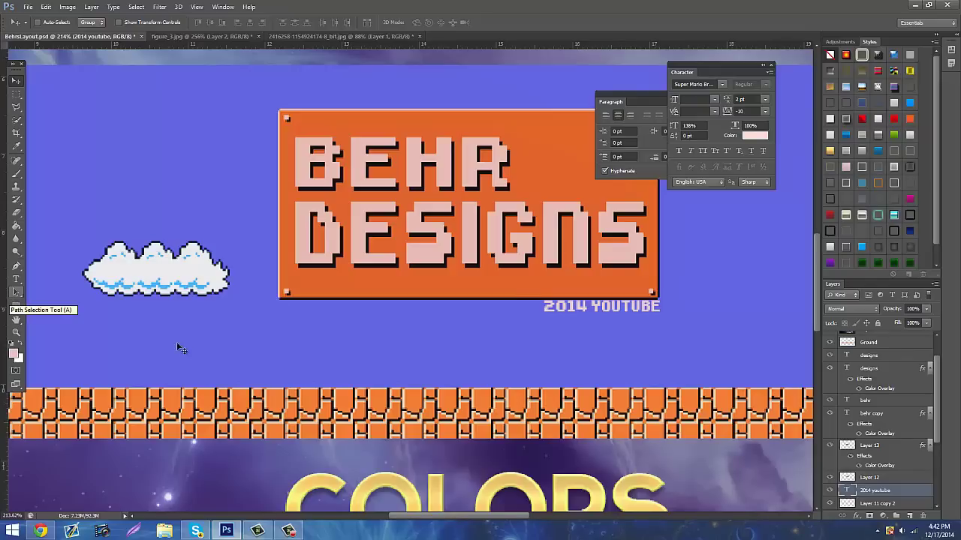
{"action": "left_click", "coordinate": [41, 530]}
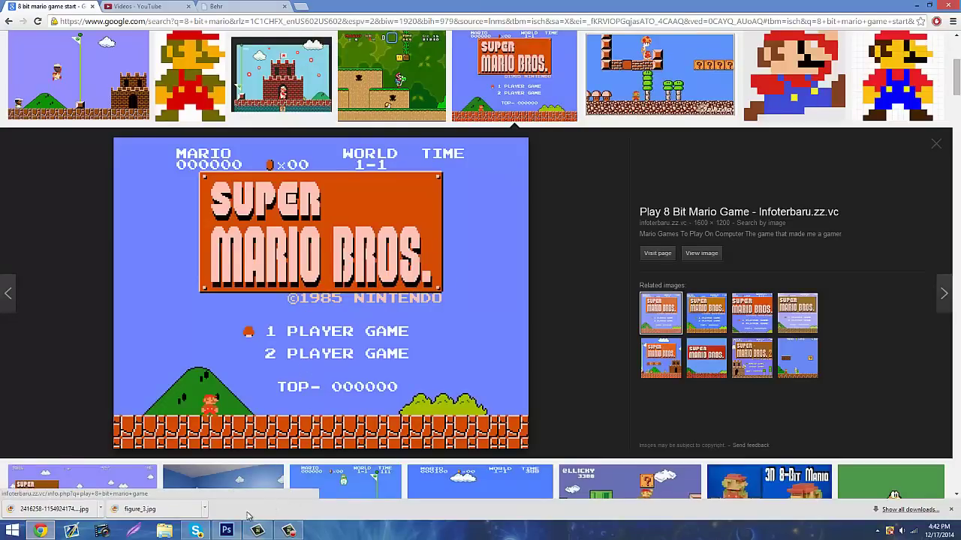
{"action": "left_click", "coordinate": [241, 492]}
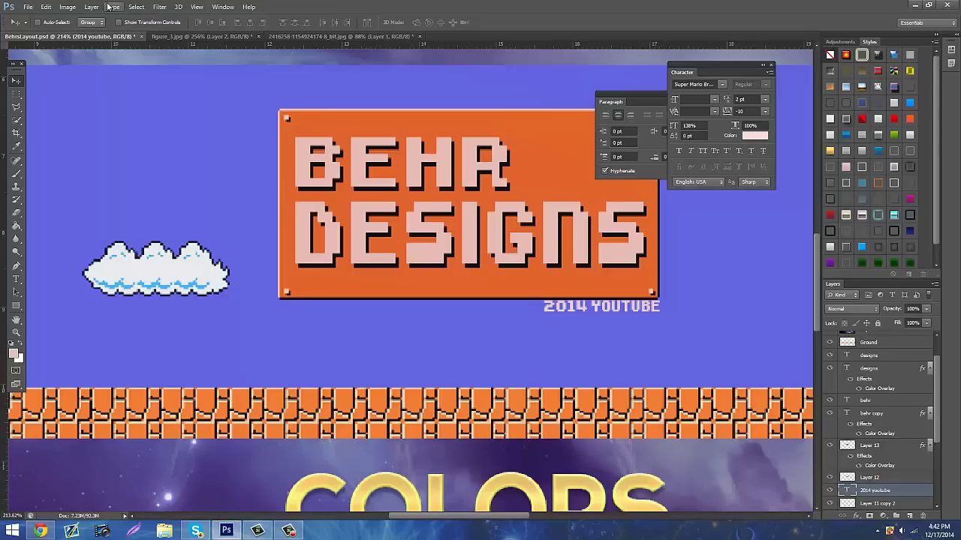
Add white text reading "SOCIALMEDIA PORTFOLIO" in the empty sky below the cloud.
{"action": "left_click", "coordinate": [17, 268]}
{"action": "left_click", "coordinate": [16, 279]}
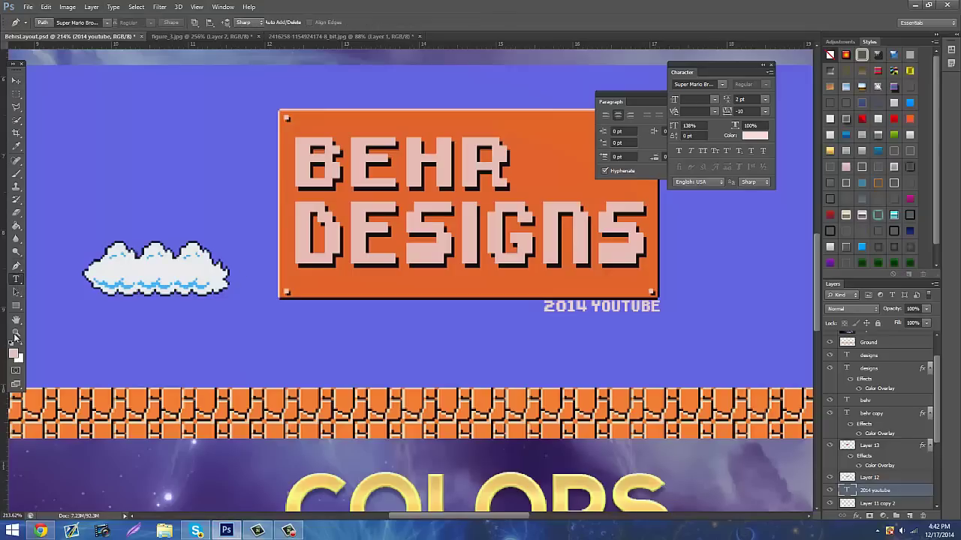
{"action": "left_click", "coordinate": [20, 344]}
{"action": "left_click", "coordinate": [133, 359]}
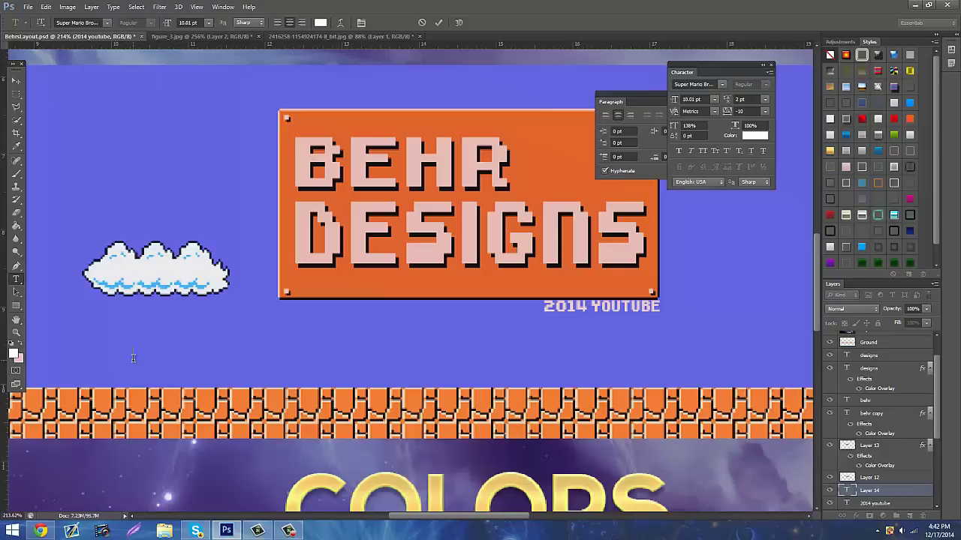
{"action": "type", "text": "PORTFOLIO 1"}
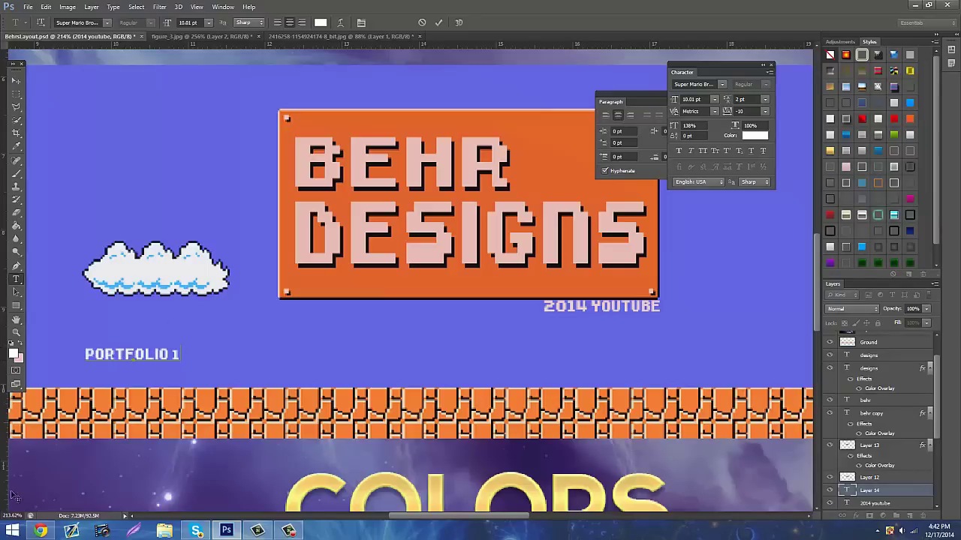
{"action": "left_click", "coordinate": [40, 530]}
{"action": "left_click", "coordinate": [41, 531]}
{"action": "key", "text": "ctrl+a"}
{"action": "type", "text": "SOCIAL"}
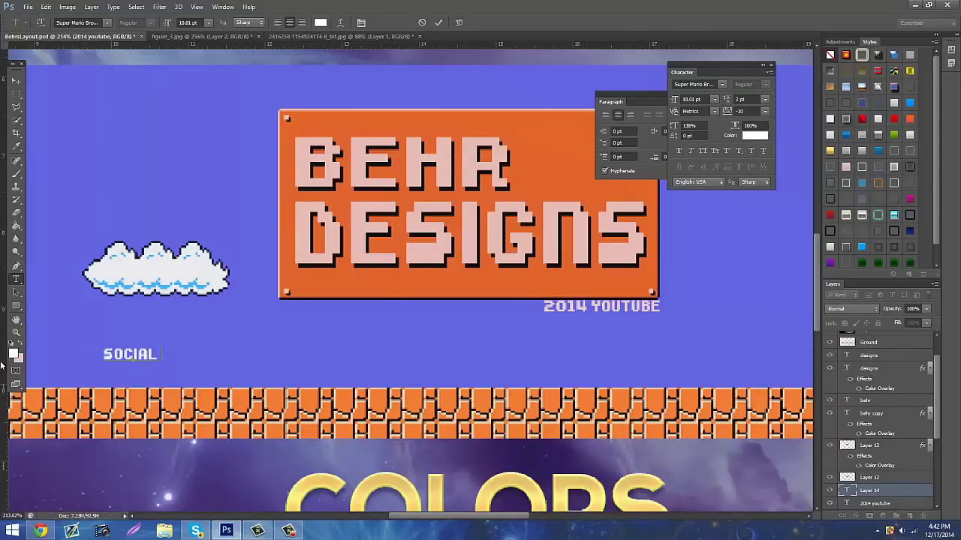
{"action": "type", "text": "MEDIA PORTFOLIO"}
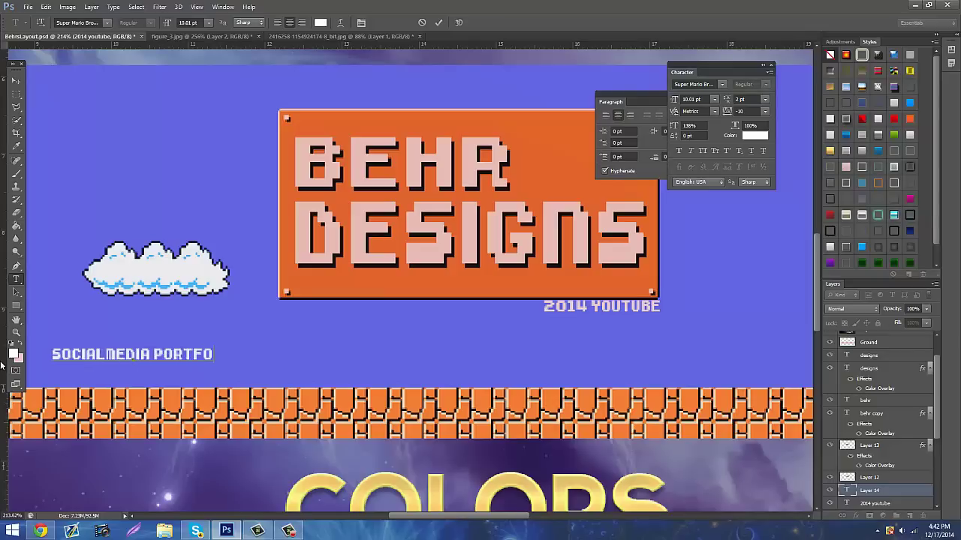
Move the SOCIALMEDIA PORTFOLIO text under the orange sign and set it to 15.01 pt with tracking 50.
{"action": "left_click", "coordinate": [17, 81]}
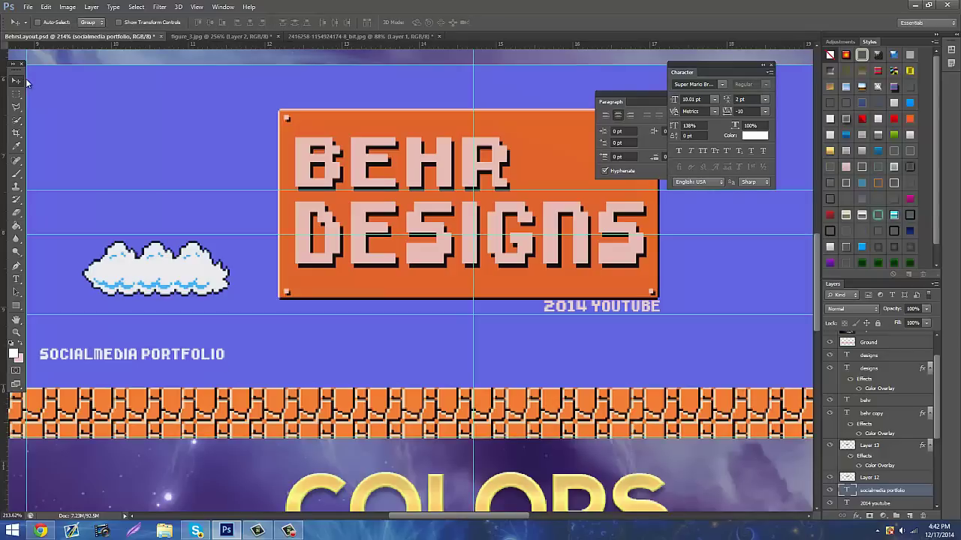
{"action": "left_click_drag", "start_coordinate": [111, 232], "coordinate": [455, 213]}
{"action": "left_click", "coordinate": [15, 279]}
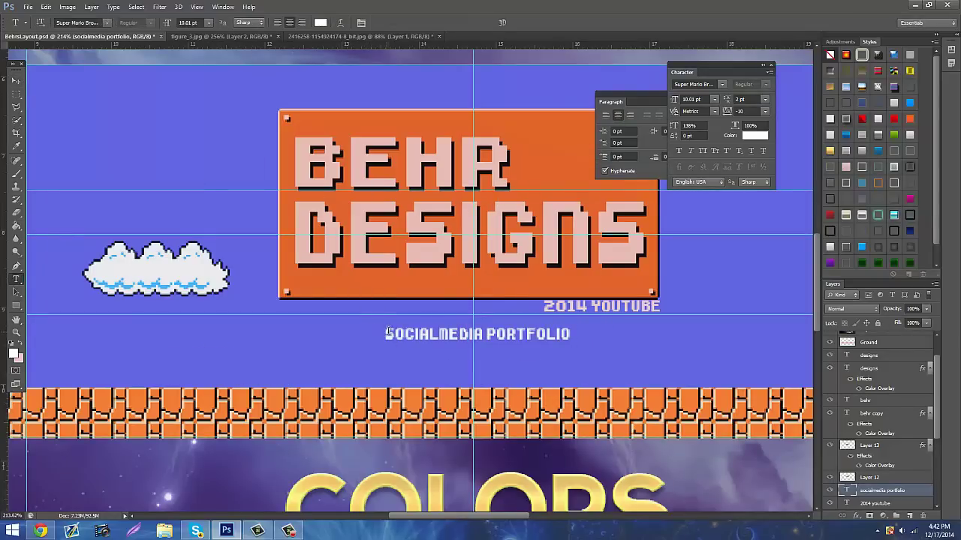
{"action": "left_click_drag", "start_coordinate": [388, 332], "coordinate": [570, 334]}
{"action": "left_click_drag", "start_coordinate": [674, 103], "coordinate": [727, 115]}
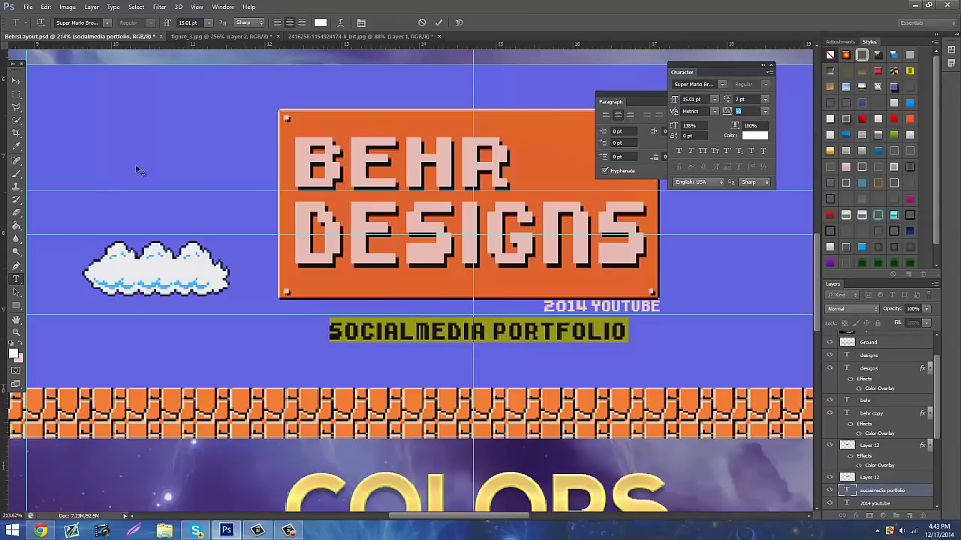
{"action": "left_click", "coordinate": [16, 80]}
{"action": "left_click_drag", "start_coordinate": [299, 168], "coordinate": [313, 165]}
Add the text "YOUTUBE CHANNEL" and place it directly beneath SOCIALMEDIA PORTFOLIO, aligned to its left edge.
{"action": "left_click", "coordinate": [16, 279]}
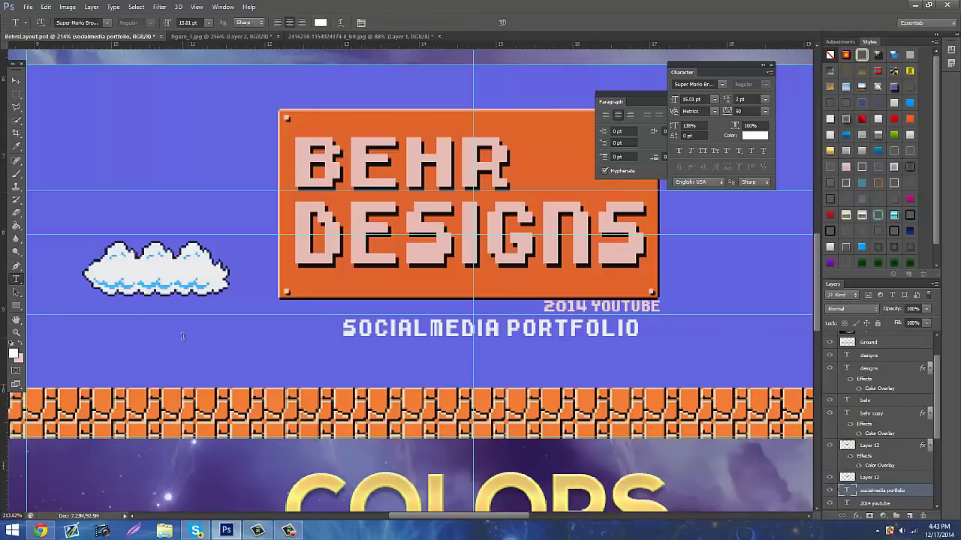
{"action": "left_click", "coordinate": [183, 336]}
{"action": "type", "text": "YOUTUBE CHANNEL"}
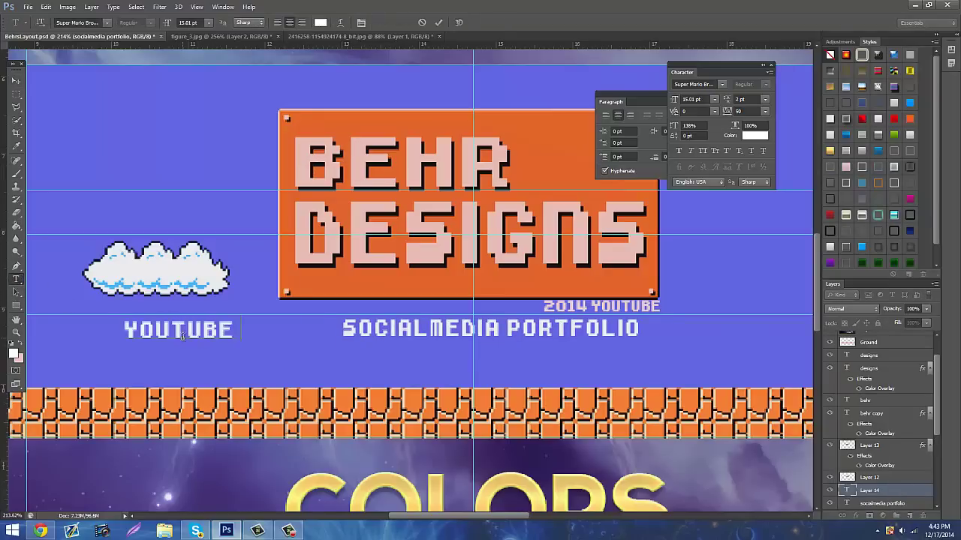
{"action": "left_click", "coordinate": [15, 80]}
{"action": "left_click_drag", "start_coordinate": [463, 190], "coordinate": [424, 212]}
{"action": "left_click_drag", "start_coordinate": [222, 289], "coordinate": [512, 310]}
Select the youtube channel and socialmedia portfolio layers together and shift both lines slightly down.
{"action": "scroll", "coordinate": [892, 475], "scroll_direction": "down", "scroll_amount": 1}
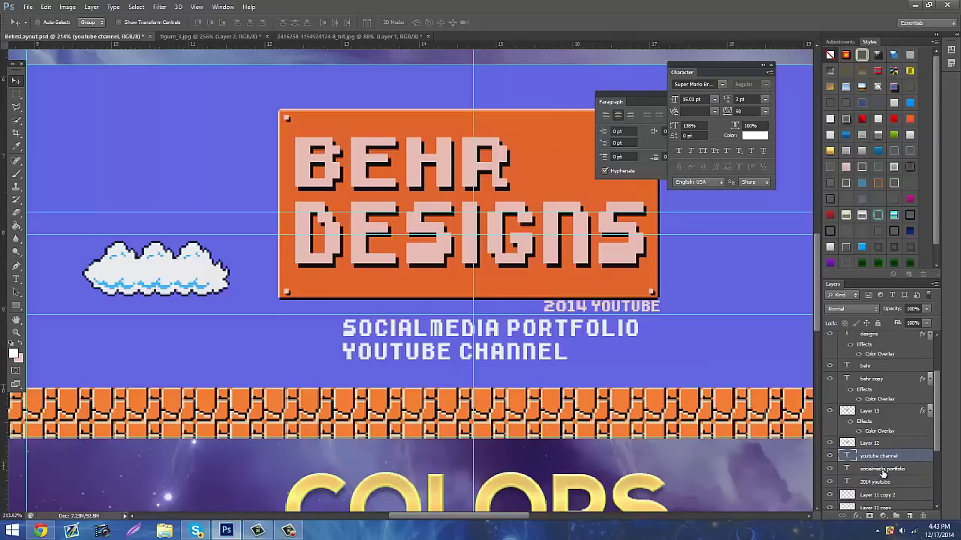
{"action": "left_click", "coordinate": [882, 470], "text": "shift"}
{"action": "left_click_drag", "start_coordinate": [629, 340], "coordinate": [629, 346]}
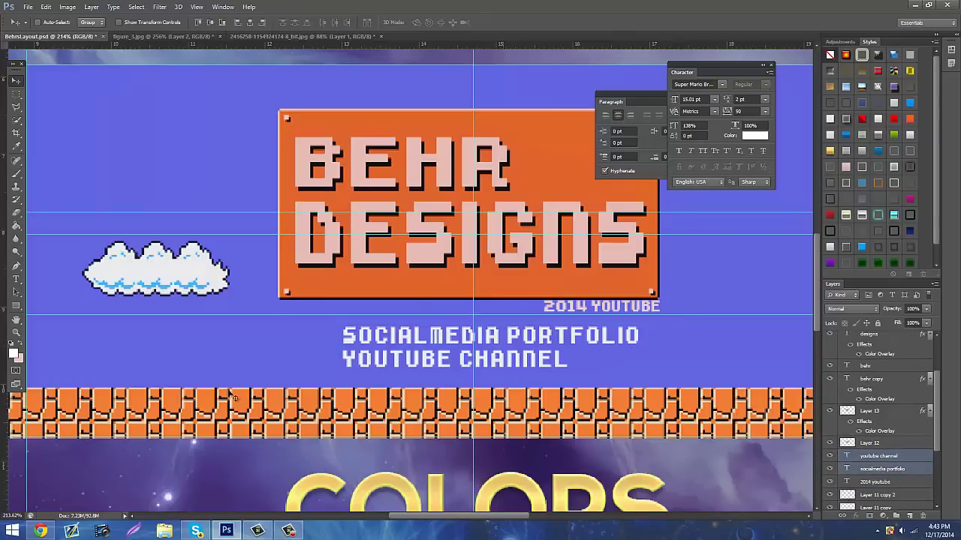
{"action": "left_click", "coordinate": [14, 532]}
{"action": "left_click", "coordinate": [14, 531]}
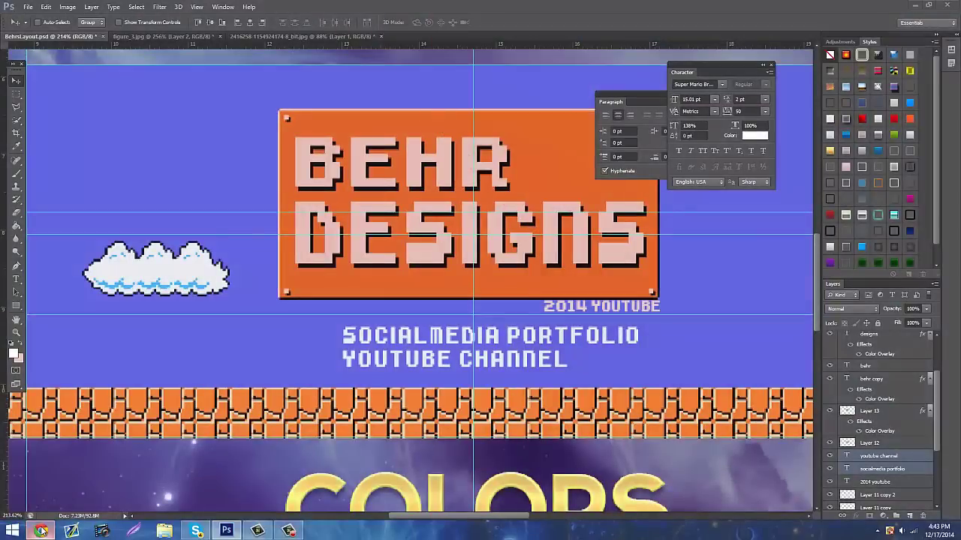
{"action": "left_click", "coordinate": [42, 531]}
{"action": "left_click", "coordinate": [41, 531]}
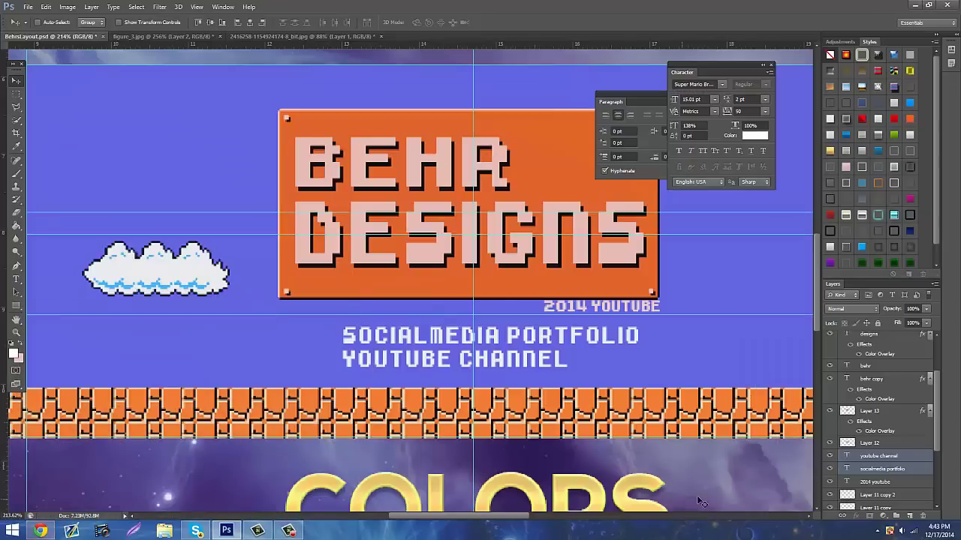
Reduce the SOCIALMEDIA PORTFOLIO text to 12.01 pt.
{"action": "left_click", "coordinate": [895, 468]}
{"action": "left_click", "coordinate": [895, 456], "text": "shift"}
{"action": "left_click", "coordinate": [16, 279]}
{"action": "left_click_drag", "start_coordinate": [348, 333], "coordinate": [639, 335]}
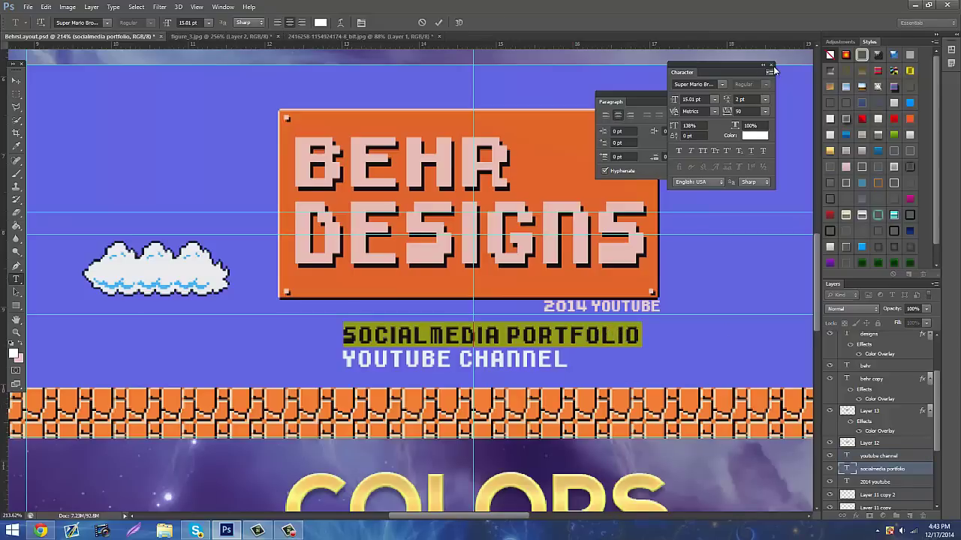
{"action": "left_click_drag", "start_coordinate": [678, 102], "coordinate": [676, 102]}
Try reducing the YOUTUBE CHANNEL text to 6.01 pt.
{"action": "left_click", "coordinate": [875, 458]}
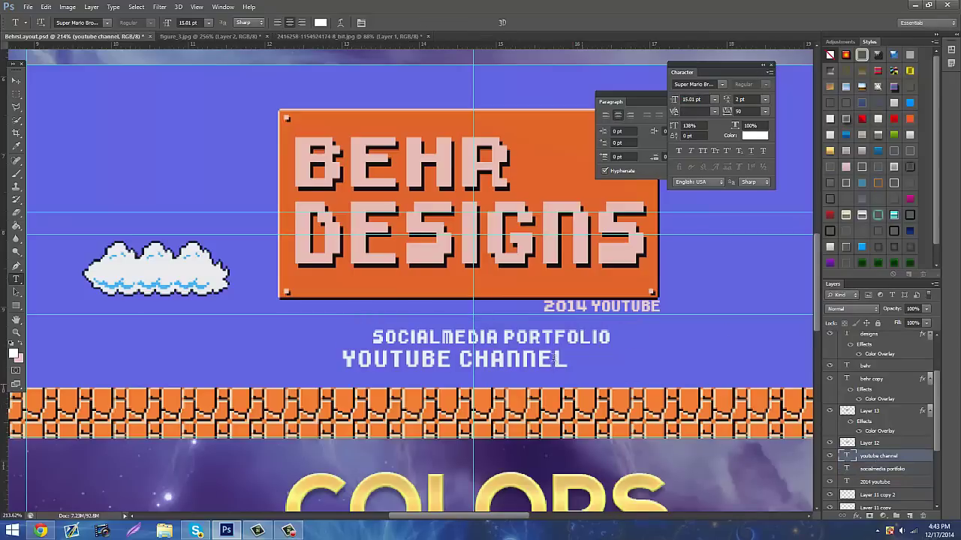
{"action": "left_click_drag", "start_coordinate": [555, 361], "coordinate": [342, 360]}
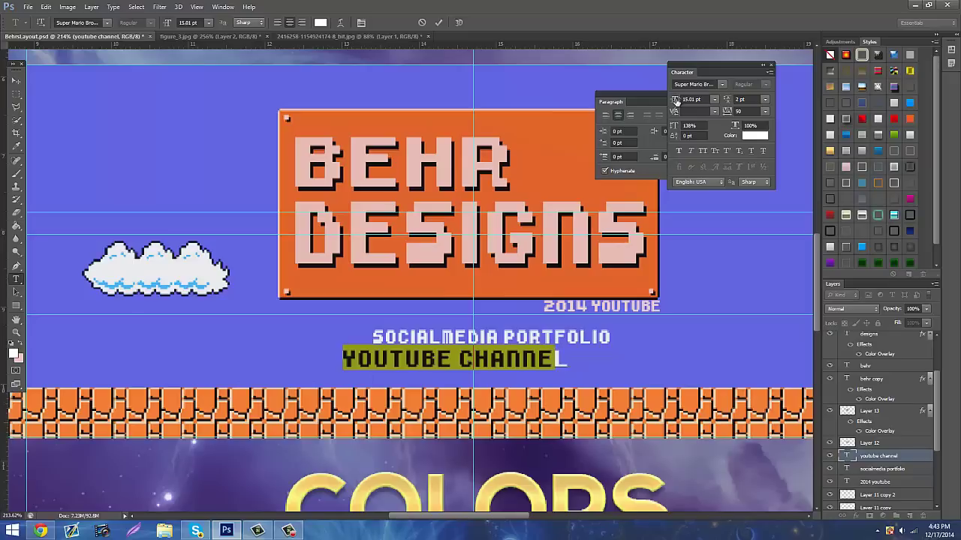
{"action": "left_click_drag", "start_coordinate": [676, 102], "coordinate": [663, 102]}
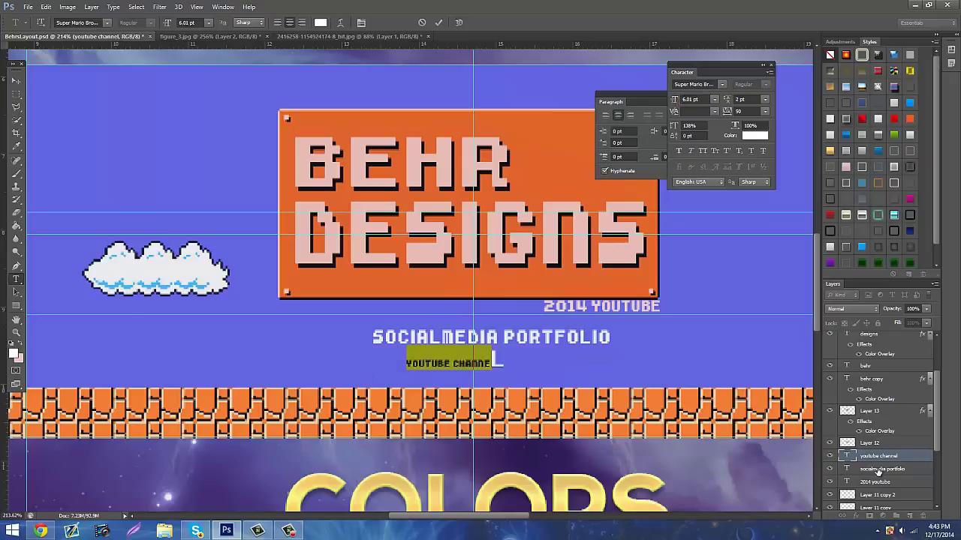
{"action": "left_click", "coordinate": [878, 470]}
Set the whole YOUTUBE CHANNEL line to a font size of 12 pt.
{"action": "left_click", "coordinate": [880, 457]}
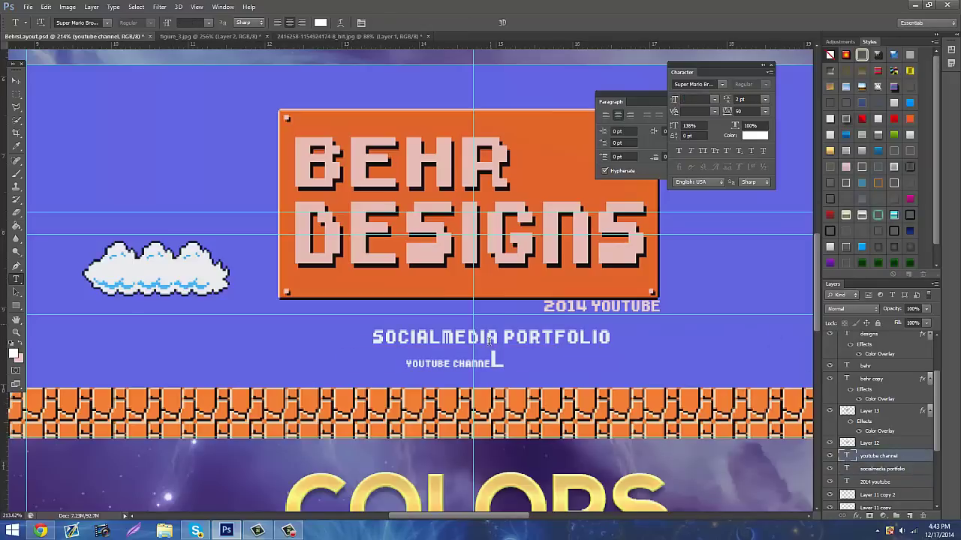
{"action": "left_click_drag", "start_coordinate": [501, 360], "coordinate": [402, 364]}
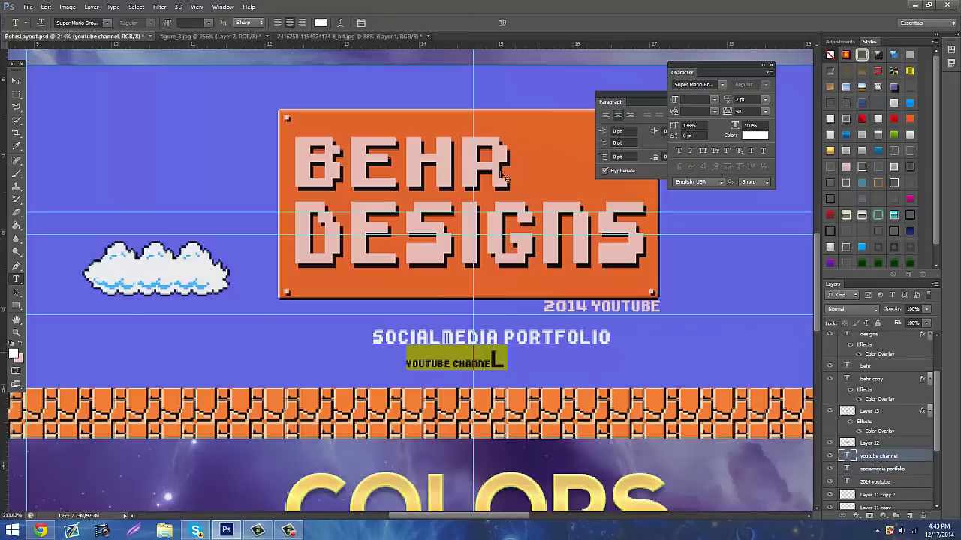
{"action": "left_click", "coordinate": [690, 98]}
{"action": "type", "text": "12"}
{"action": "key", "text": "Return"}
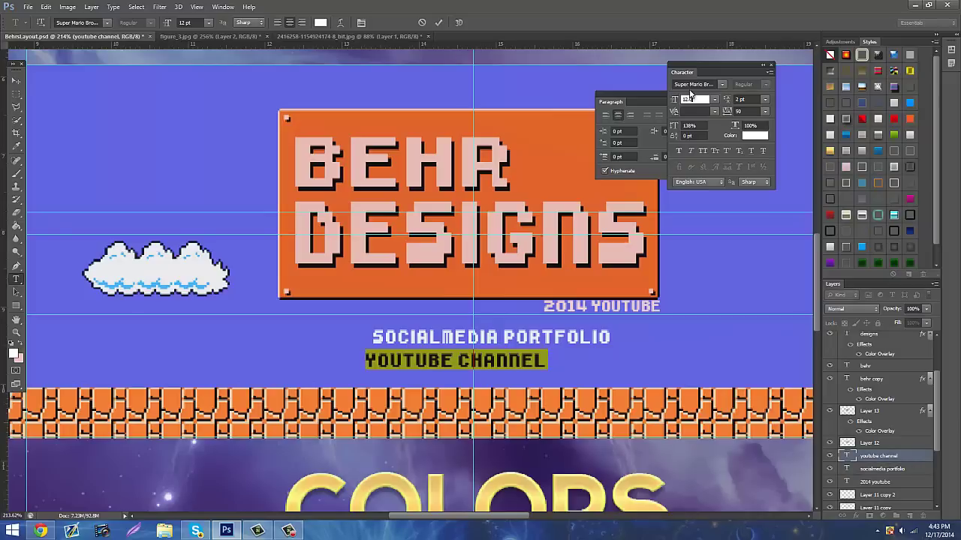
Align YOUTUBE CHANNEL with the left edge of the line above, and move both lines slightly up toward the sign.
{"action": "left_click", "coordinate": [16, 79]}
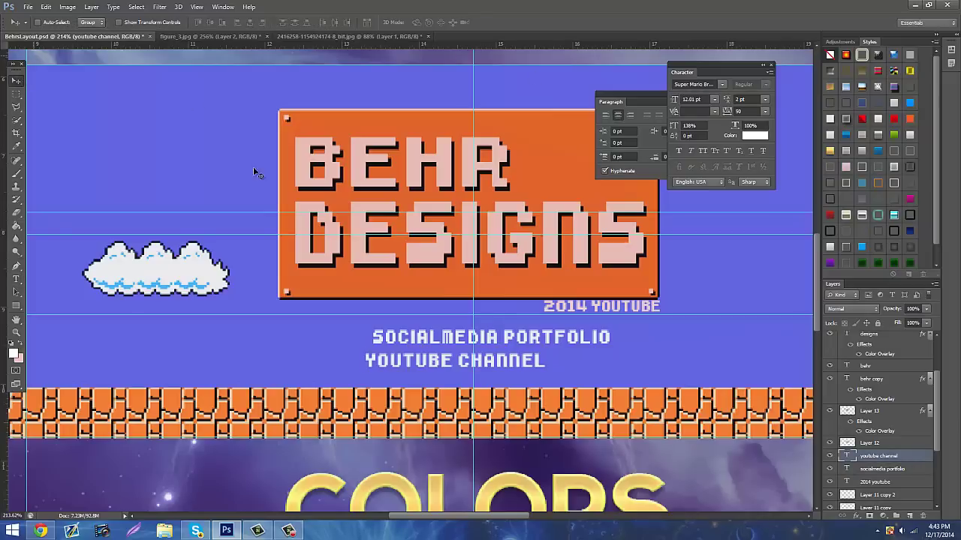
{"action": "left_click_drag", "start_coordinate": [449, 339], "coordinate": [455, 339]}
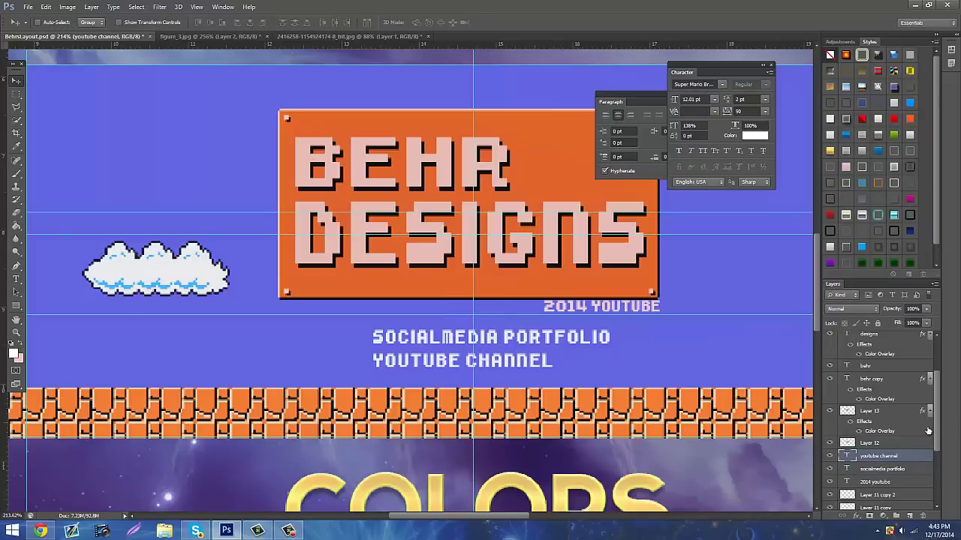
{"action": "left_click", "coordinate": [883, 467], "text": "shift"}
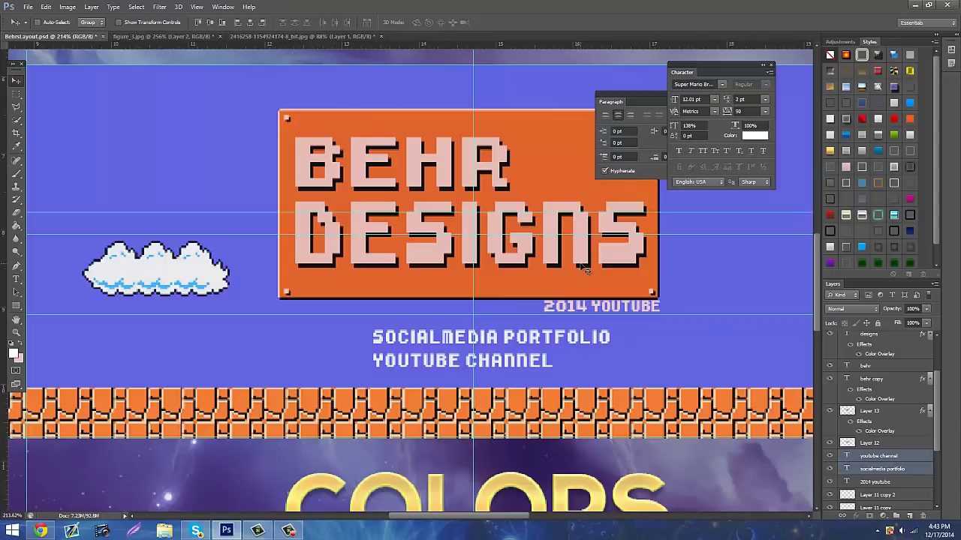
{"action": "left_click_drag", "start_coordinate": [581, 266], "coordinate": [538, 298]}
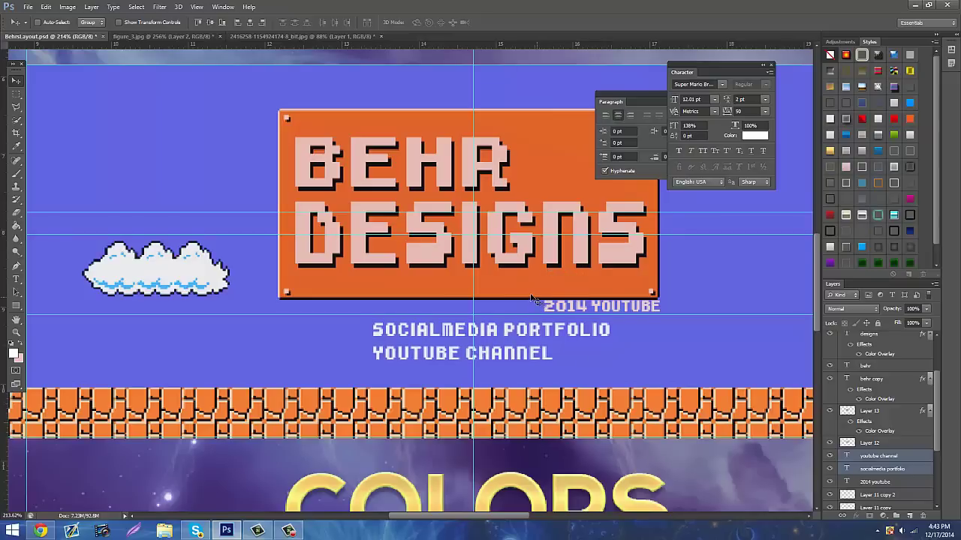
Collapse the floating character and paragraph settings and examine the score header of the BLAST OFF ARTS banner.
{"action": "scroll", "coordinate": [532, 299], "scroll_direction": "up", "scroll_amount": 8}
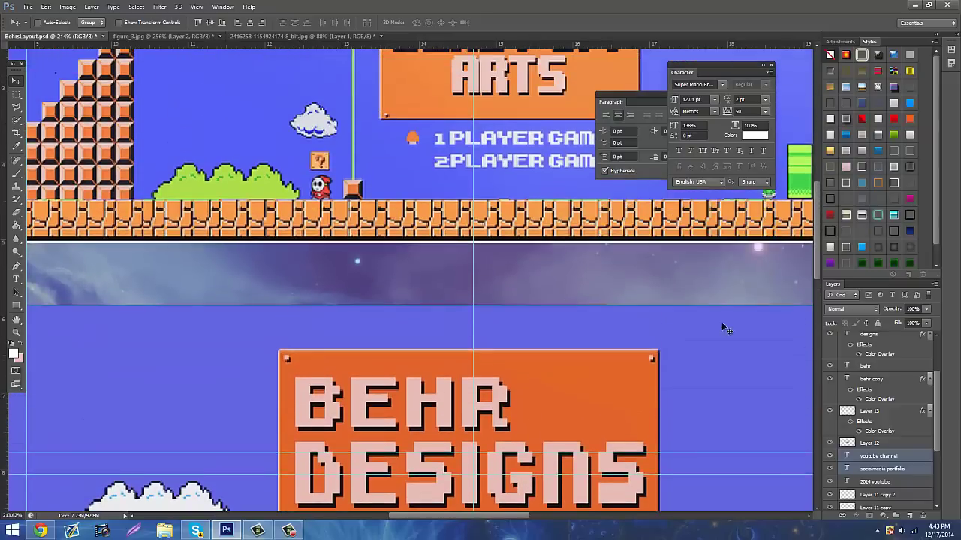
{"action": "left_click", "coordinate": [761, 66]}
{"action": "left_click", "coordinate": [688, 96]}
{"action": "scroll", "coordinate": [751, 157], "scroll_direction": "up", "scroll_amount": 2}
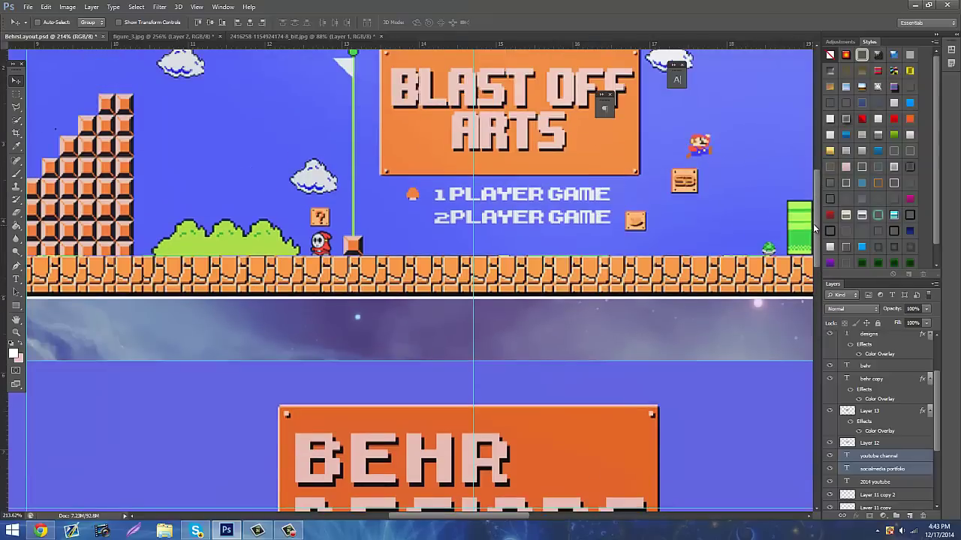
{"action": "left_click_drag", "start_coordinate": [816, 231], "coordinate": [816, 193]}
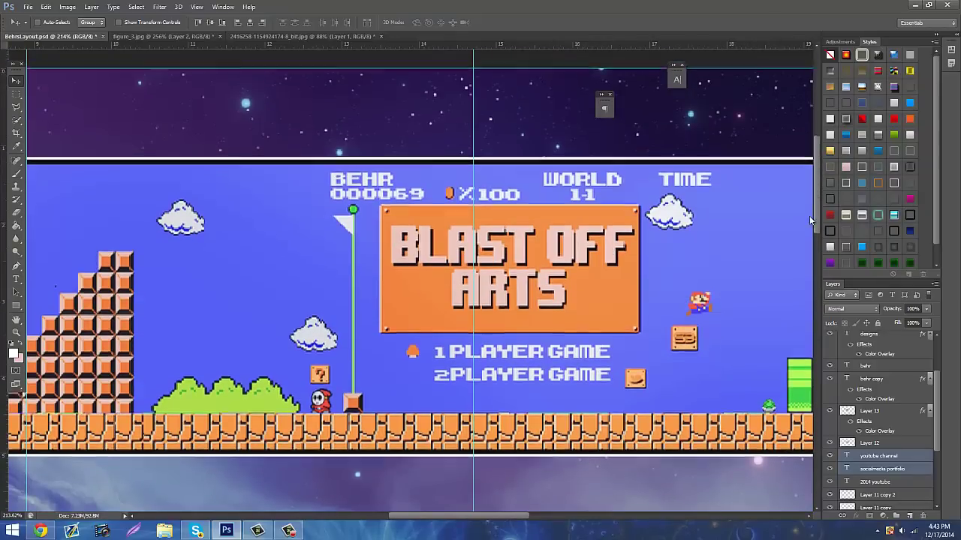
{"action": "scroll", "coordinate": [809, 215], "scroll_direction": "down", "scroll_amount": 5}
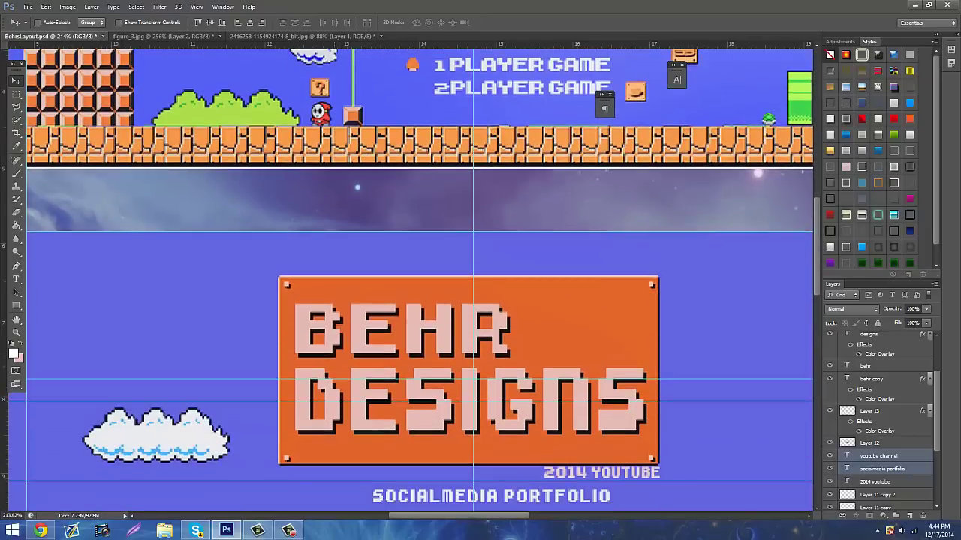
Add the text "BEHR" at 18.01 pt and place it just above the sign's upper-left corner.
{"action": "left_click", "coordinate": [16, 279]}
{"action": "left_click", "coordinate": [142, 261]}
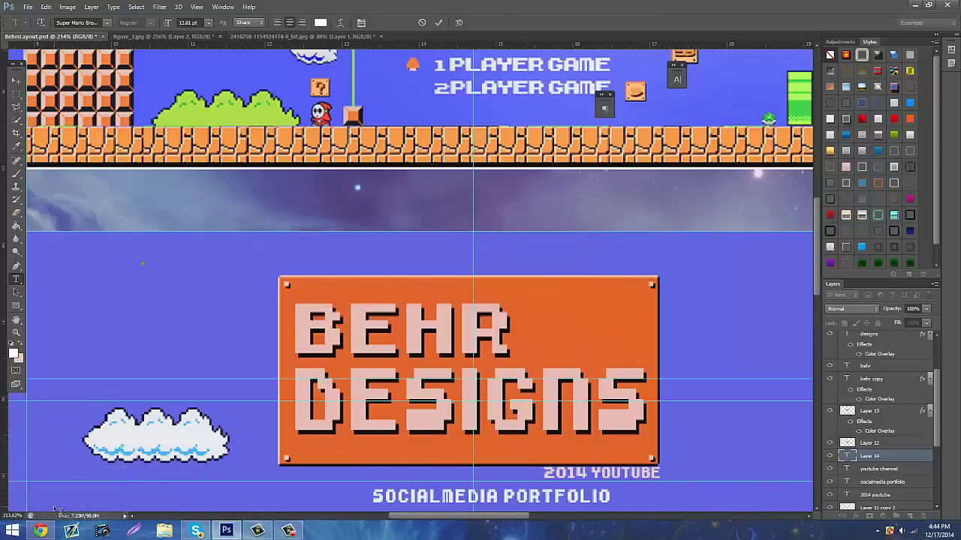
{"action": "type", "text": "BEHR"}
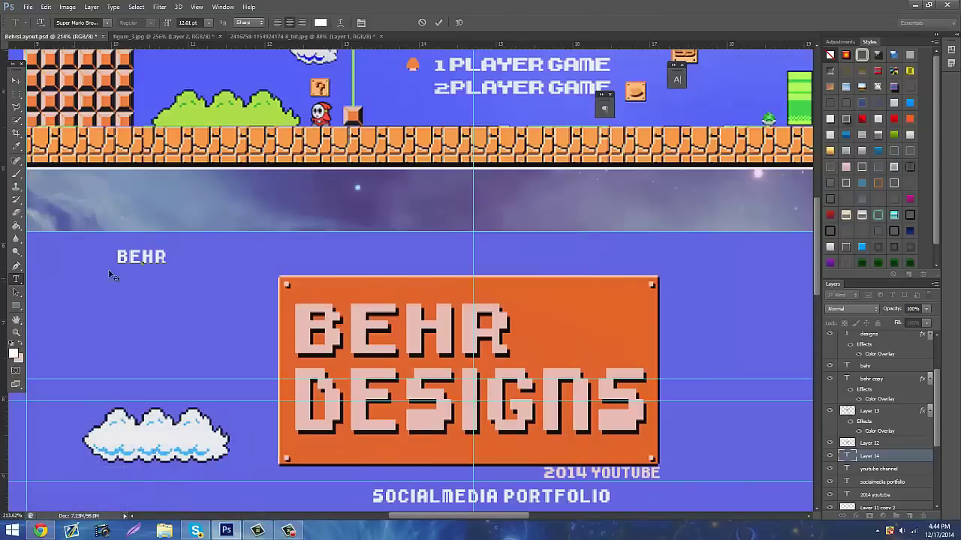
{"action": "key", "text": "ctrl+a"}
{"action": "left_click_drag", "start_coordinate": [163, 26], "coordinate": [156, 26]}
{"action": "left_click", "coordinate": [18, 78]}
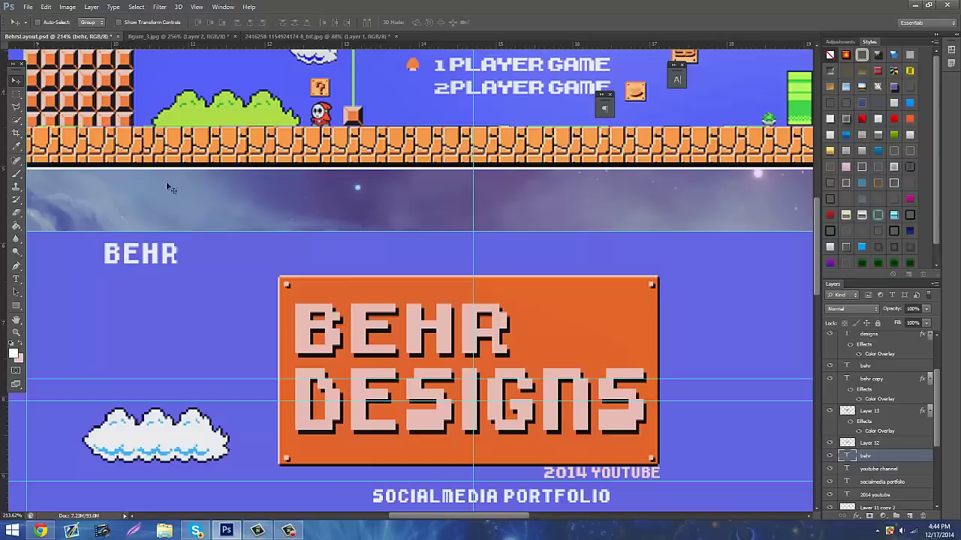
{"action": "left_click_drag", "start_coordinate": [157, 187], "coordinate": [289, 185]}
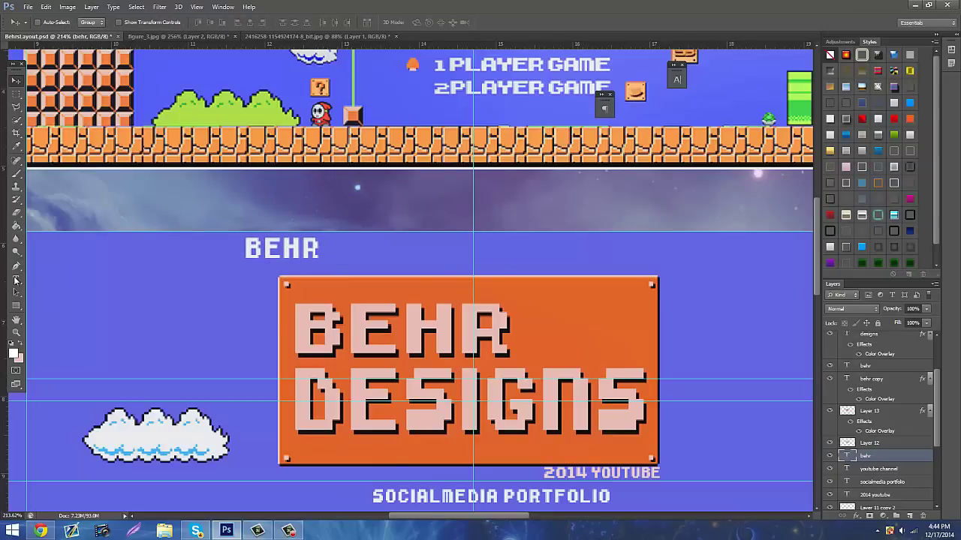
Set the small BEHR label above the sign to a font size of 15 pt.
{"action": "left_click", "coordinate": [16, 279]}
{"action": "double_click", "coordinate": [251, 248]}
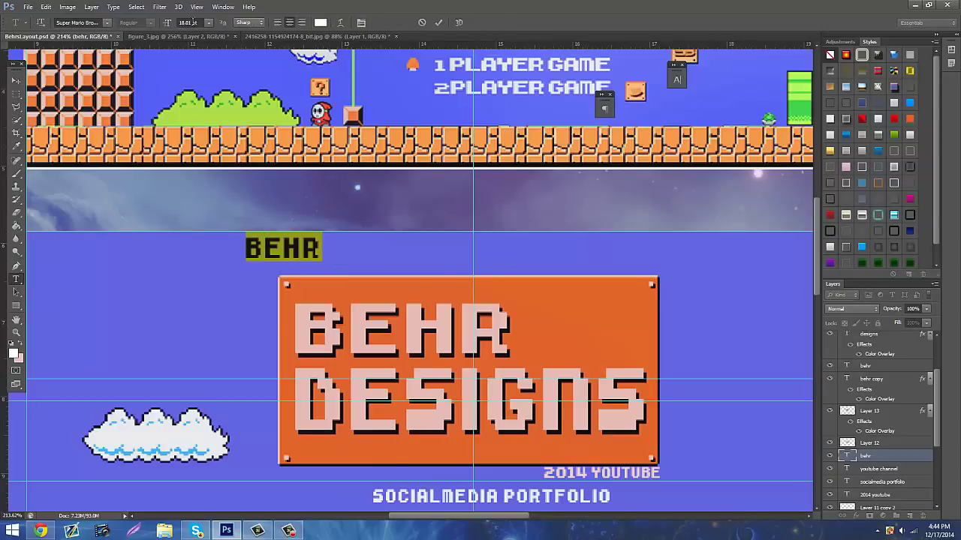
{"action": "left_click", "coordinate": [189, 23]}
{"action": "left_click", "coordinate": [308, 248]}
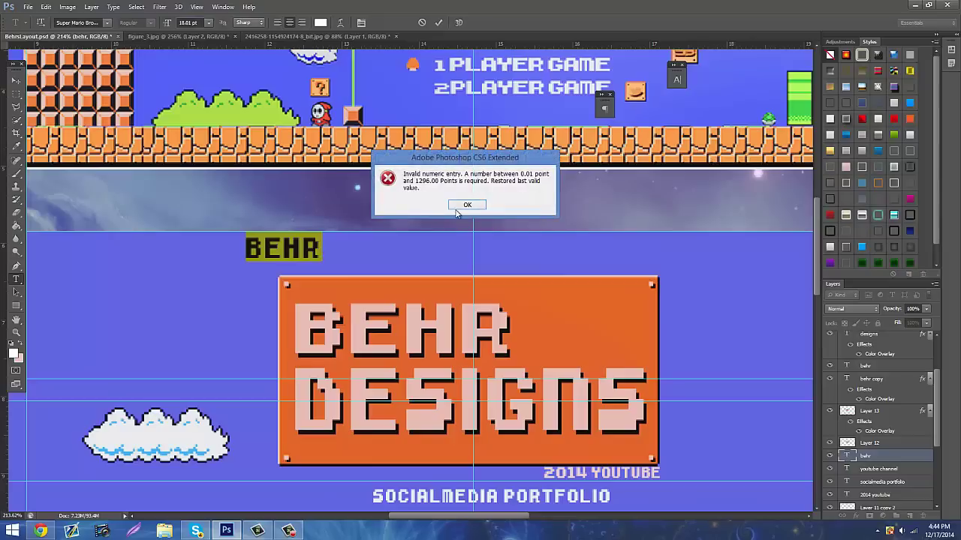
{"action": "left_click", "coordinate": [457, 207]}
{"action": "double_click", "coordinate": [319, 247]}
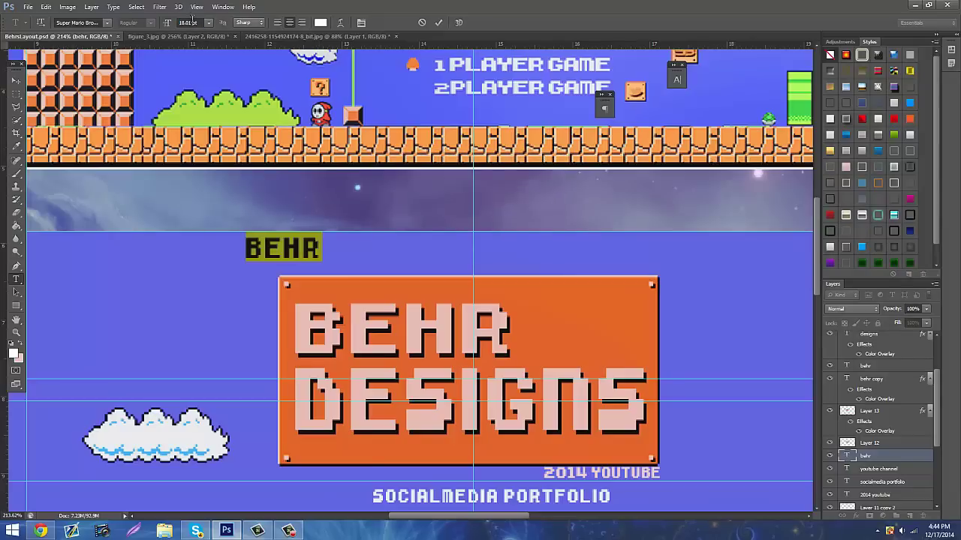
{"action": "left_click", "coordinate": [191, 22]}
{"action": "type", "text": "15"}
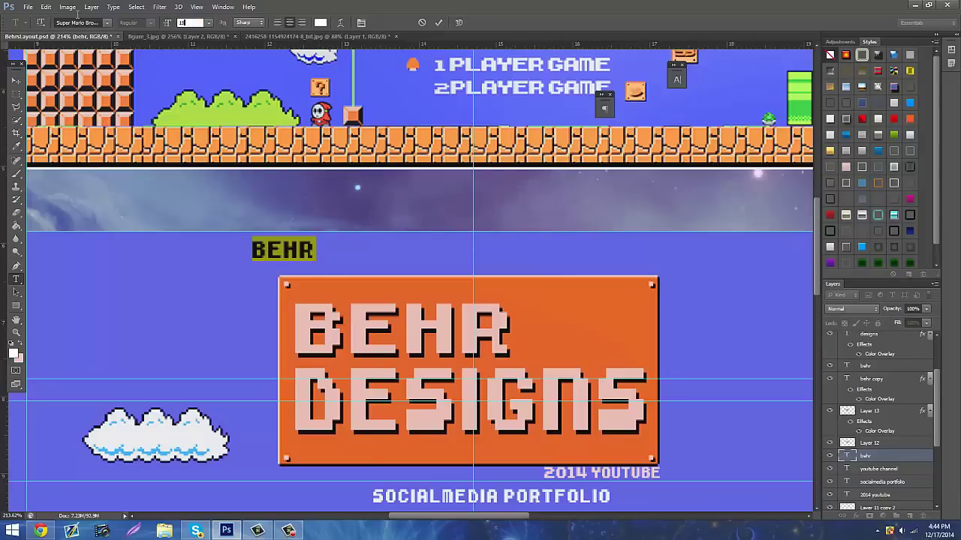
{"action": "left_click", "coordinate": [16, 80]}
{"action": "mouse_move", "coordinate": [293, 209]}
{"action": "left_mouse_down"}
{"action": "mouse_move", "coordinate": [293, 200]}
{"action": "mouse_move", "coordinate": [292, 209]}
{"action": "left_mouse_up"}
Add the text "000001" and place it directly below the small BEHR label, with their left edges aligned.
{"action": "left_click", "coordinate": [16, 279]}
{"action": "left_click", "coordinate": [189, 275]}
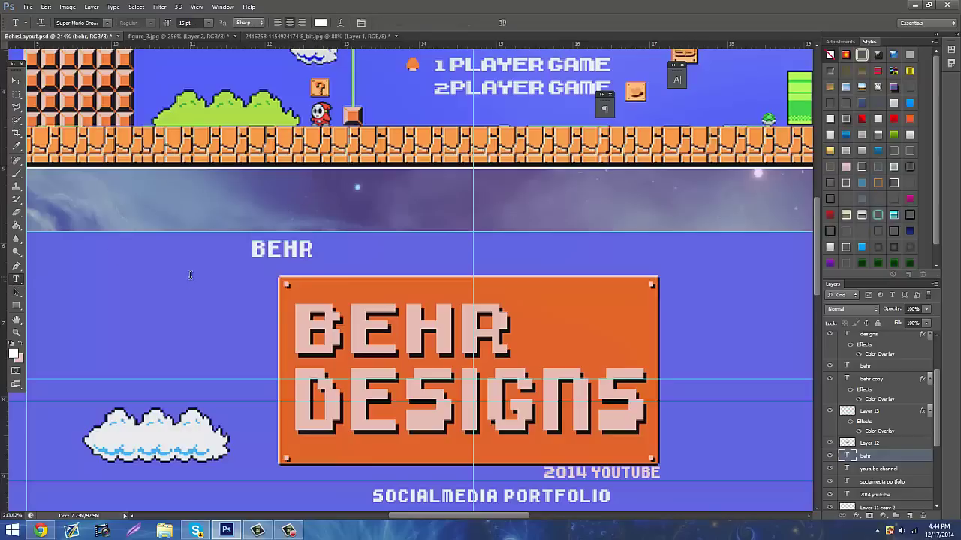
{"action": "scroll", "coordinate": [207, 270], "scroll_direction": "up", "scroll_amount": 10}
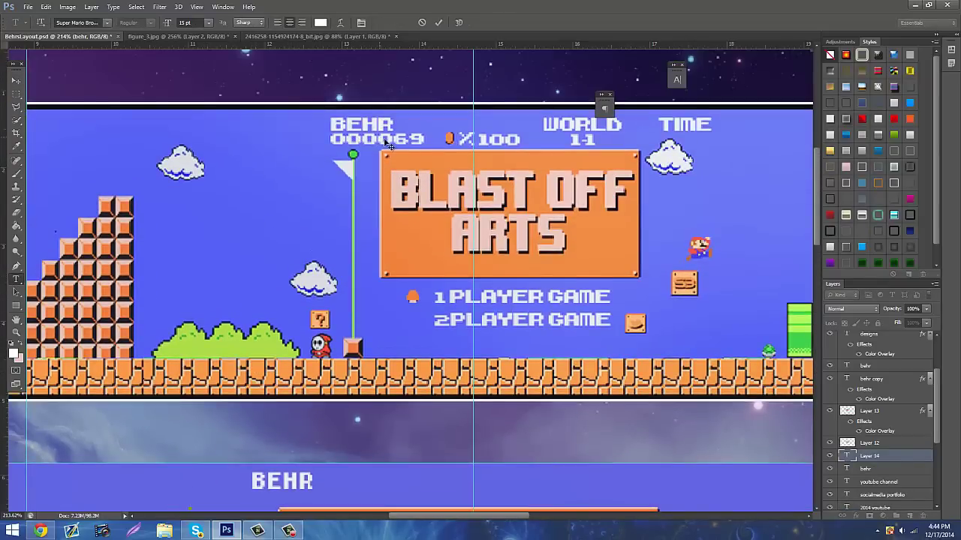
{"action": "scroll", "coordinate": [446, 148], "scroll_direction": "down", "scroll_amount": 7}
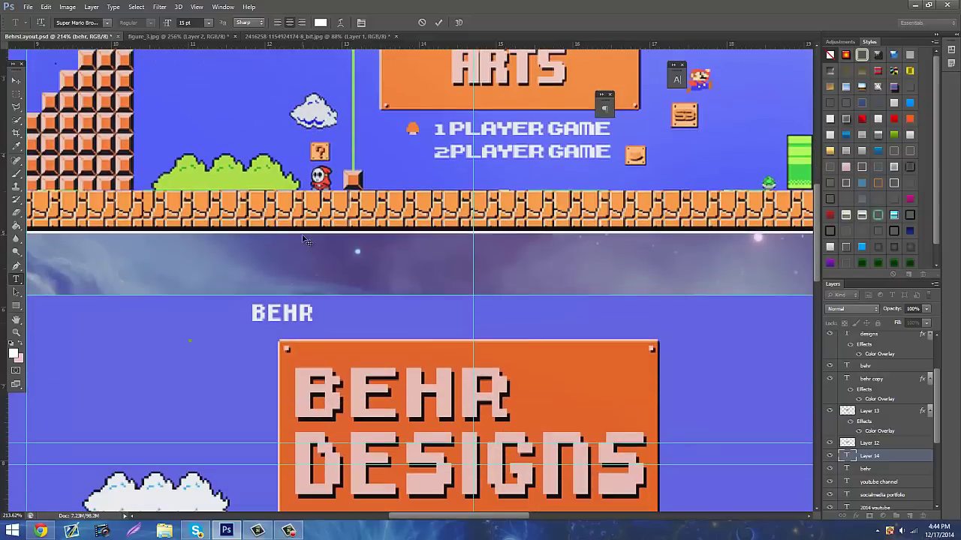
{"action": "type", "text": "000001"}
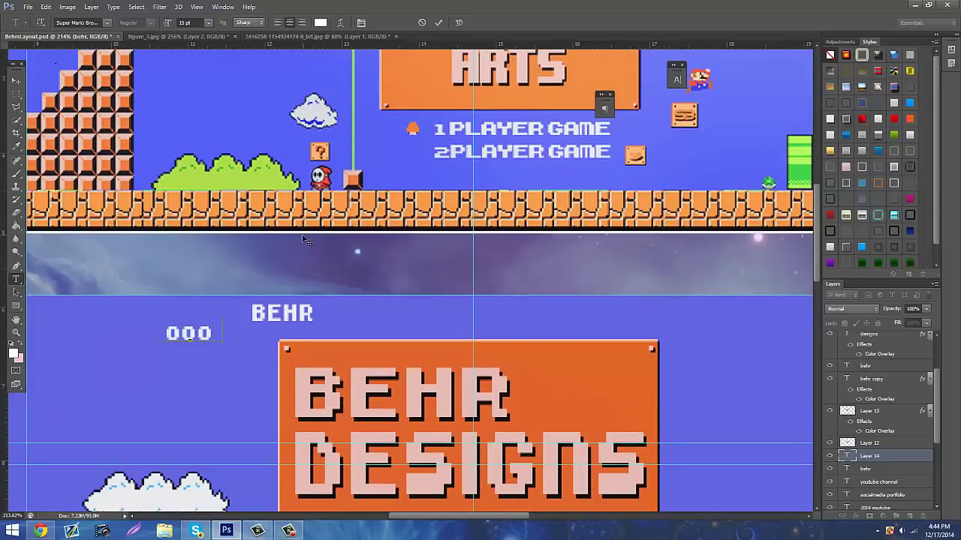
{"action": "left_click", "coordinate": [16, 80]}
{"action": "left_click_drag", "start_coordinate": [189, 264], "coordinate": [266, 269]}
Compare the score text with the BLAST OFF ARTS header and set the small BEHR label's vertical scale to 100%.
{"action": "left_click", "coordinate": [865, 469], "text": "shift"}
{"action": "left_click", "coordinate": [15, 332]}
{"action": "scroll", "coordinate": [300, 216], "scroll_direction": "up", "scroll_amount": 5}
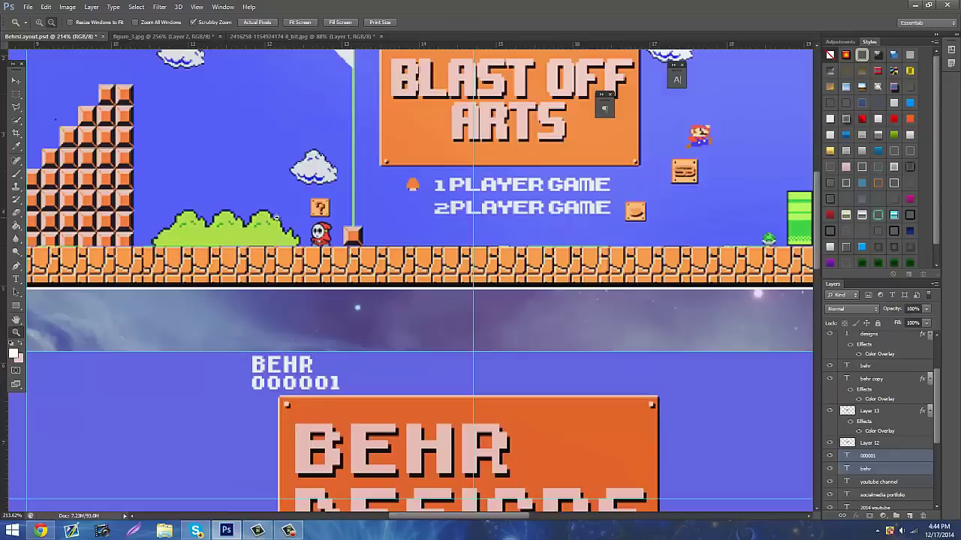
{"action": "scroll", "coordinate": [305, 205], "scroll_direction": "down", "scroll_amount": 2}
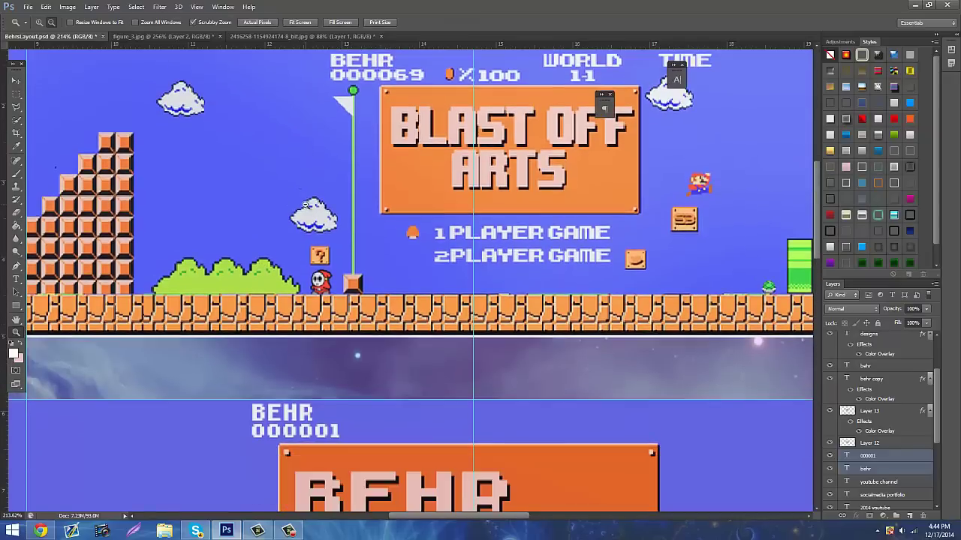
{"action": "scroll", "coordinate": [305, 204], "scroll_direction": "up", "scroll_amount": 2}
{"action": "scroll", "coordinate": [305, 204], "scroll_direction": "down", "scroll_amount": 4}
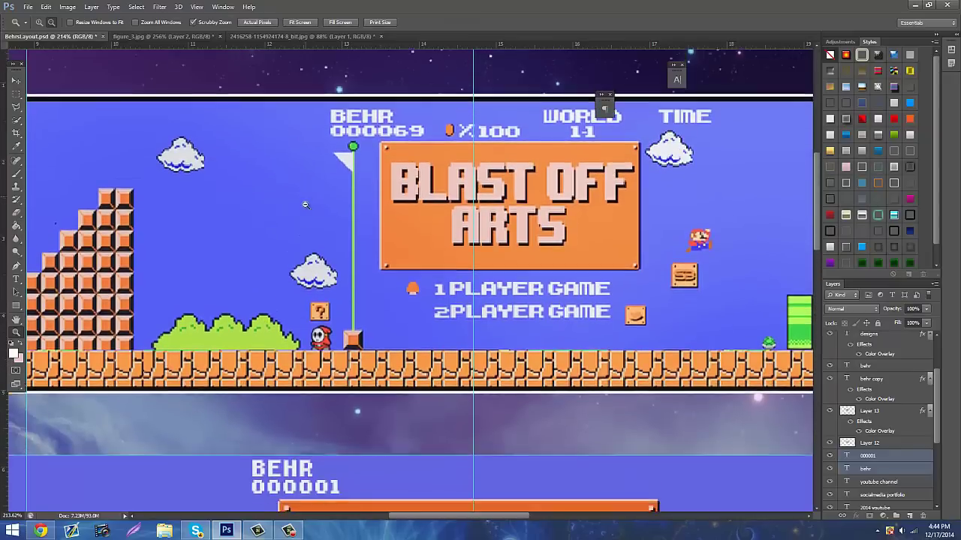
{"action": "left_click", "coordinate": [275, 385]}
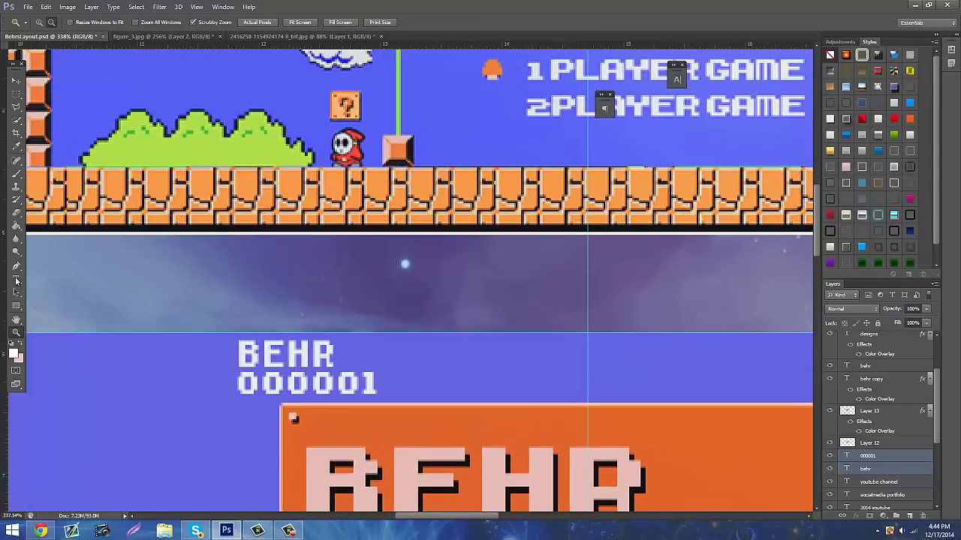
{"action": "key", "text": "t"}
{"action": "left_click_drag", "start_coordinate": [240, 351], "coordinate": [335, 361]}
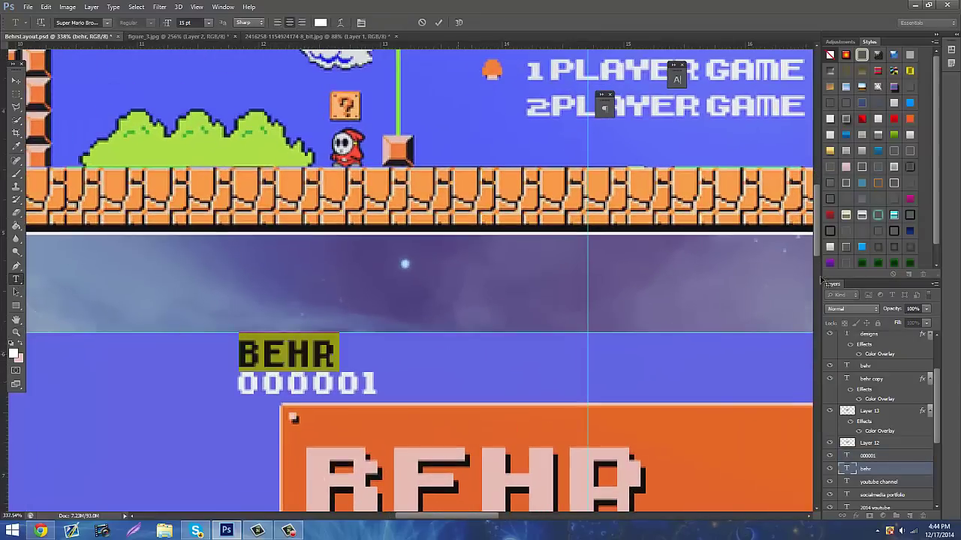
{"action": "left_click", "coordinate": [363, 22]}
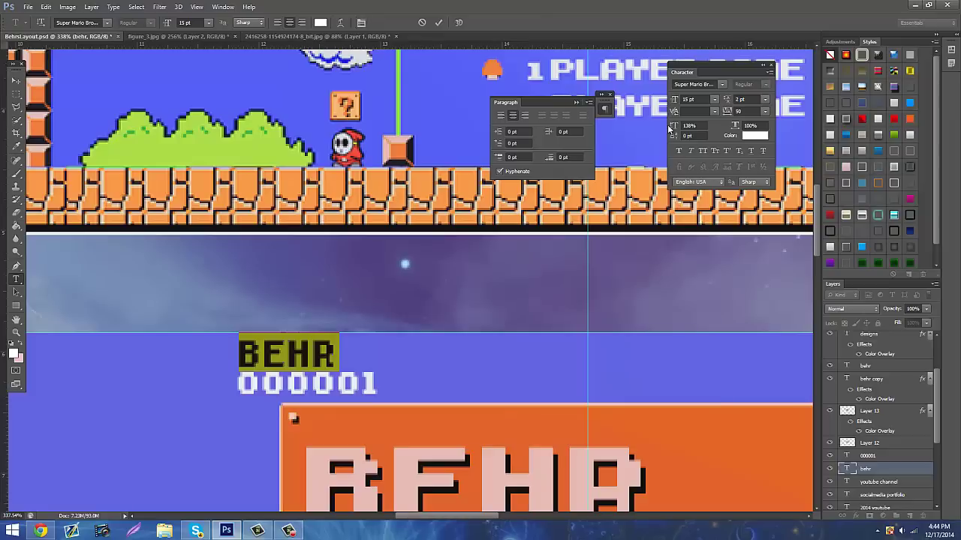
{"action": "left_click_drag", "start_coordinate": [674, 129], "coordinate": [661, 130]}
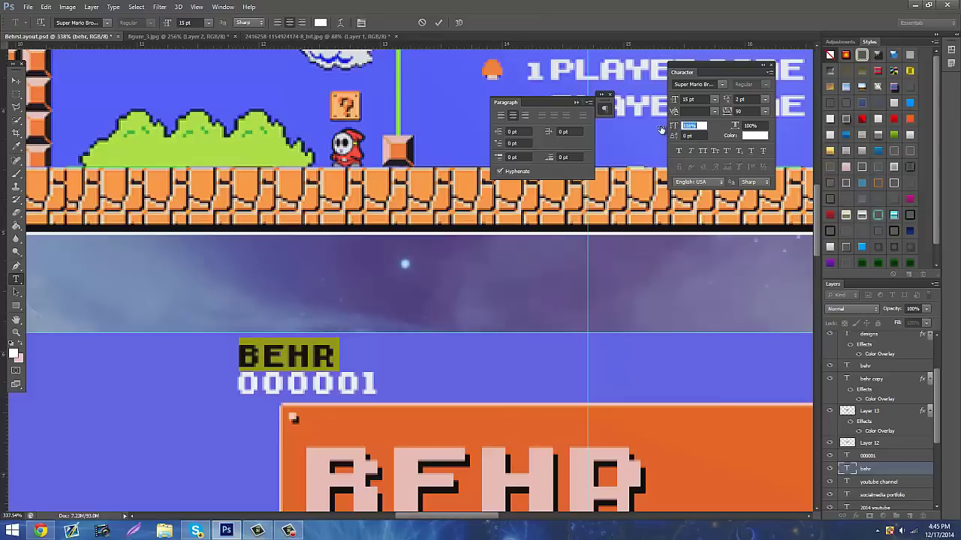
{"action": "left_click_drag", "start_coordinate": [935, 415], "coordinate": [936, 416]}
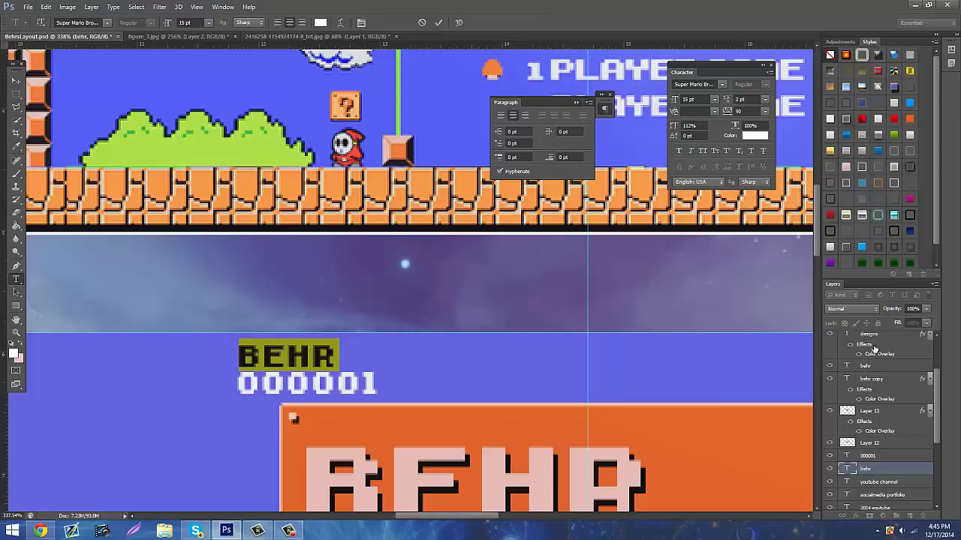
{"action": "left_click_drag", "start_coordinate": [705, 125], "coordinate": [632, 107]}
{"action": "type", "text": "199"}
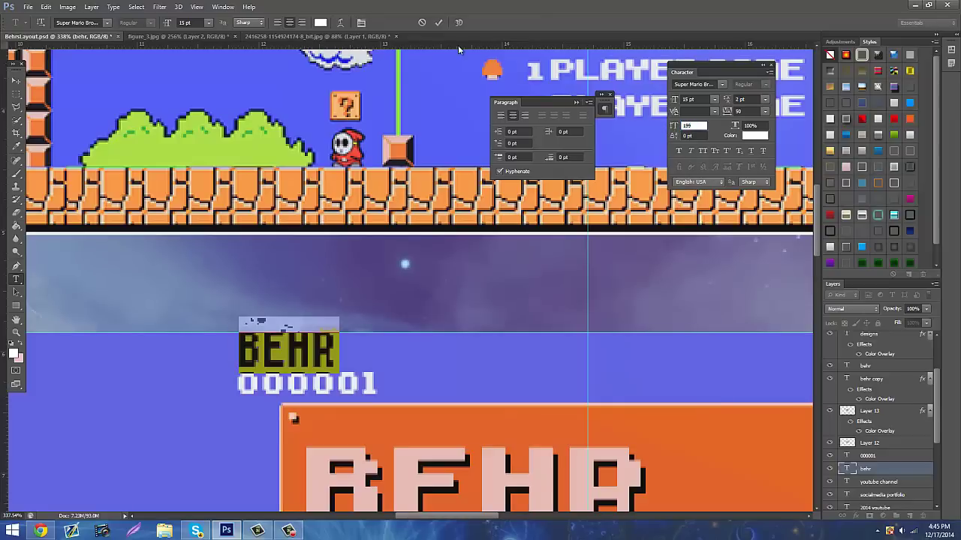
{"action": "type", "text": "100"}
{"action": "key", "text": "Return"}
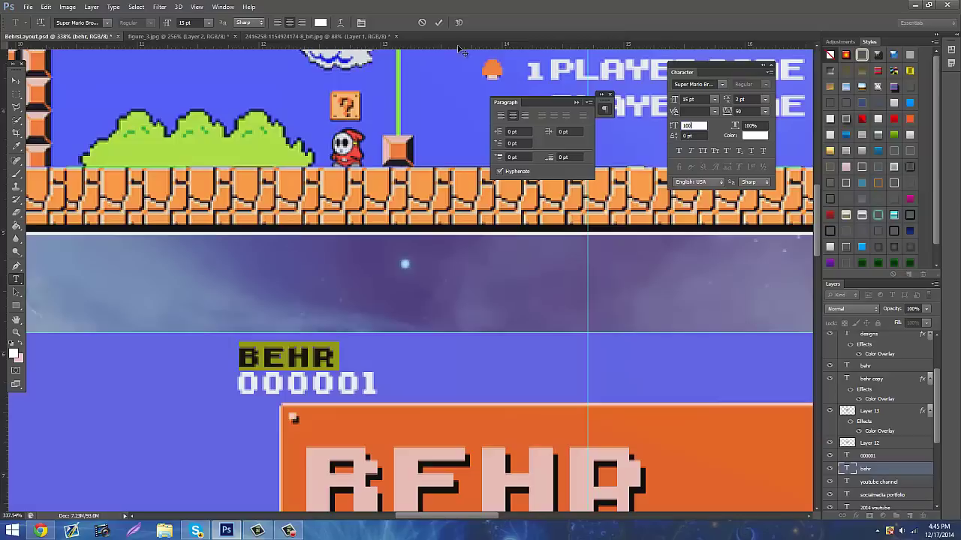
Set the vertical scale of the 000001 text to 100%.
{"action": "left_click", "coordinate": [872, 457]}
{"action": "left_click_drag", "start_coordinate": [379, 382], "coordinate": [6, 378]}
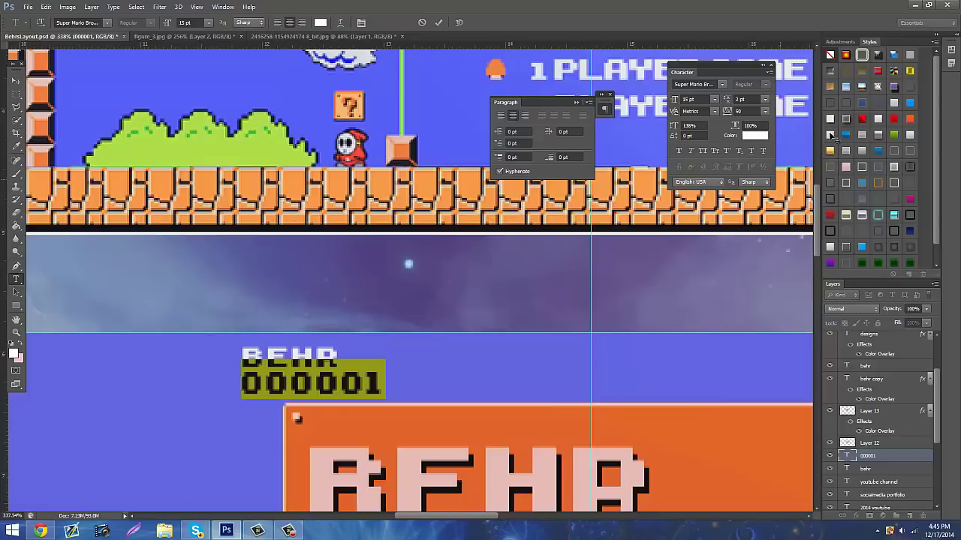
{"action": "left_click", "coordinate": [692, 125]}
{"action": "type", "text": "100"}
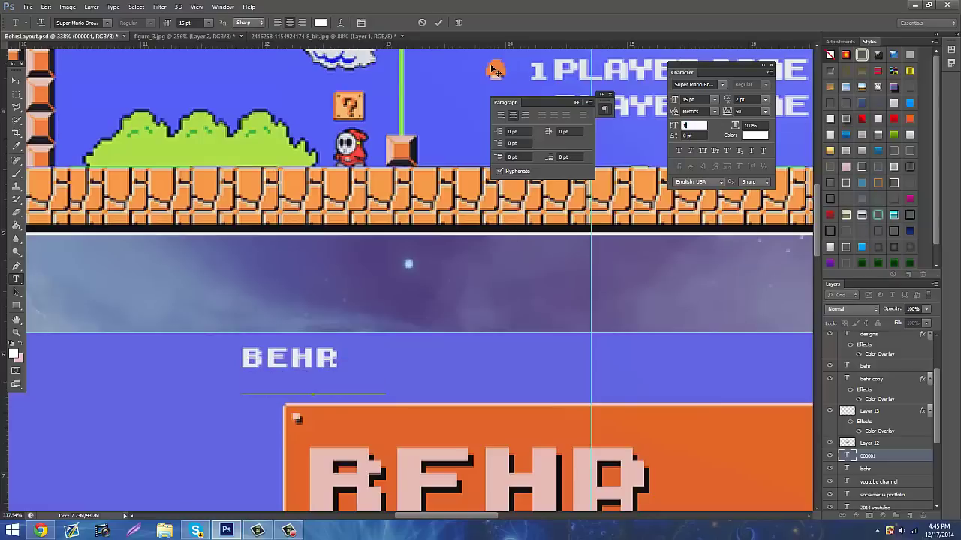
{"action": "key", "text": "Return"}
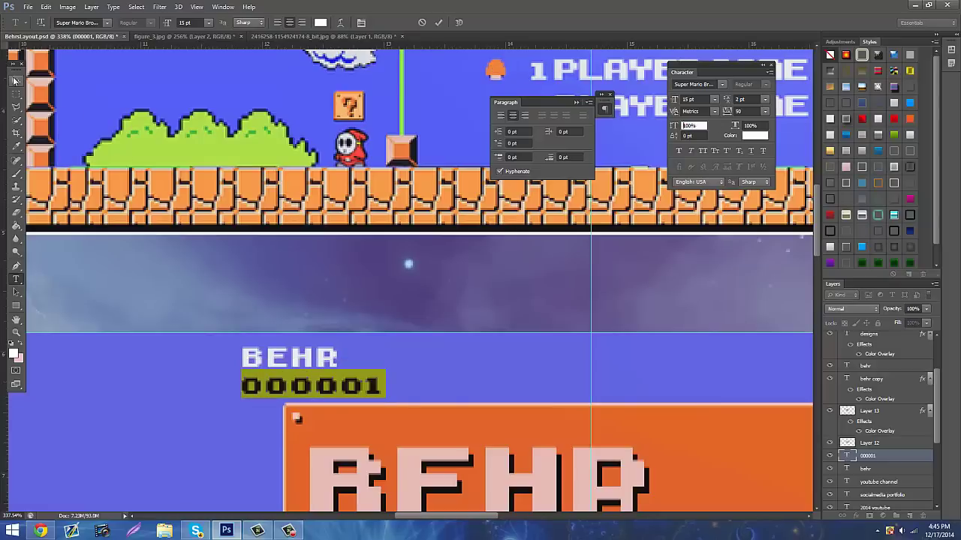
{"action": "left_click", "coordinate": [15, 80]}
{"action": "left_click", "coordinate": [276, 317]}
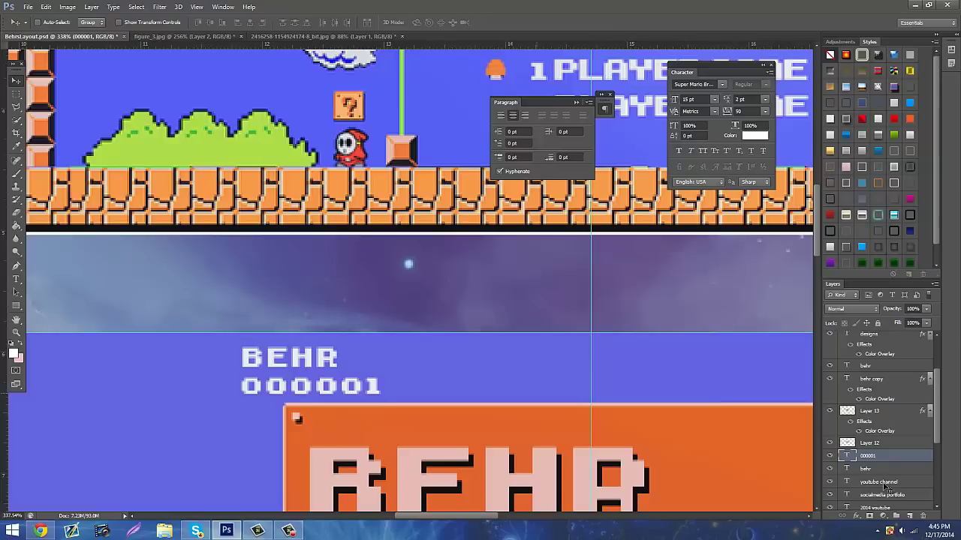
Scale the small BEHR label and 000001 together to about 128% and shift both slightly left above the sign's upper-left corner.
{"action": "left_click", "coordinate": [885, 471], "text": "shift"}
{"action": "key", "text": "ctrl+t"}
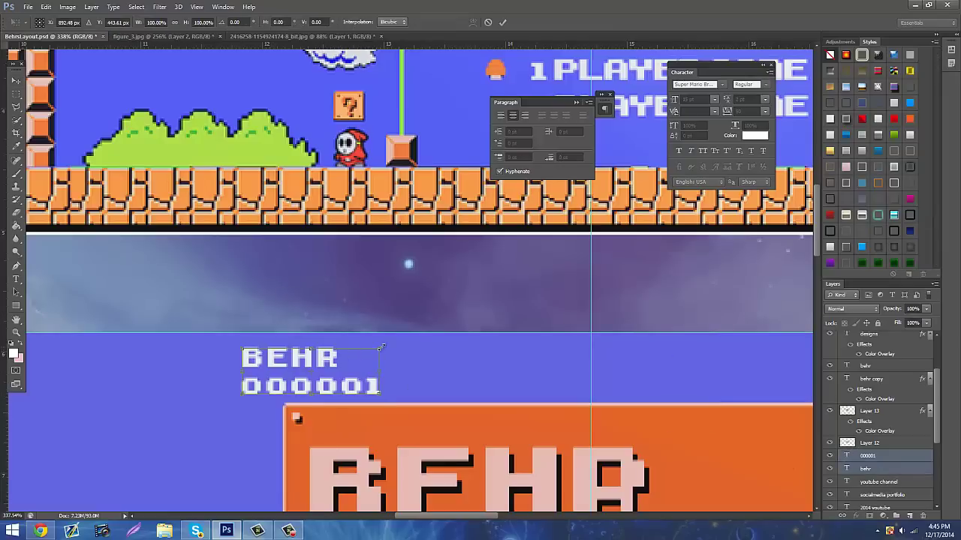
{"action": "mouse_move", "coordinate": [380, 348]}
{"action": "left_mouse_down"}
{"action": "mouse_move", "coordinate": [418, 333]}
{"action": "mouse_move", "coordinate": [373, 358]}
{"action": "left_mouse_up"}
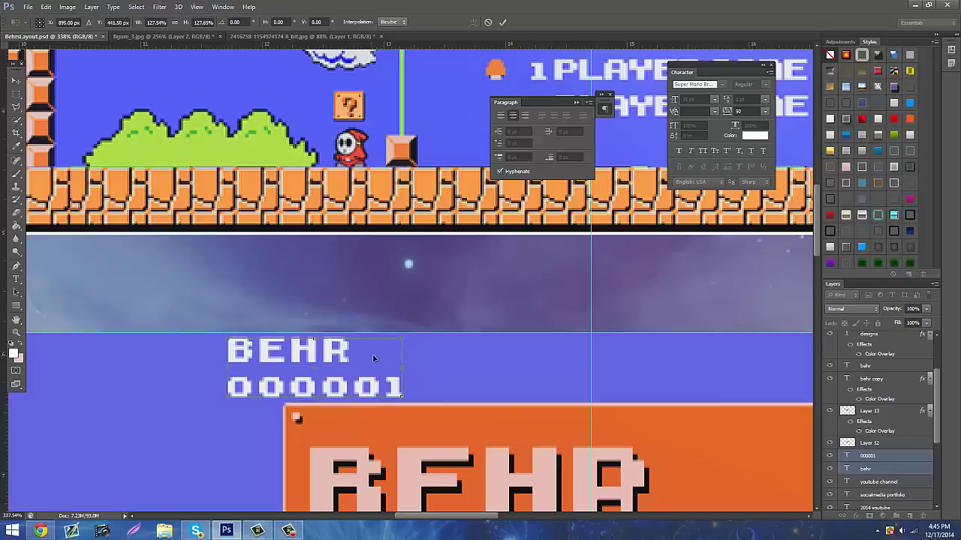
{"action": "scroll", "coordinate": [373, 358], "scroll_direction": "up", "scroll_amount": 3}
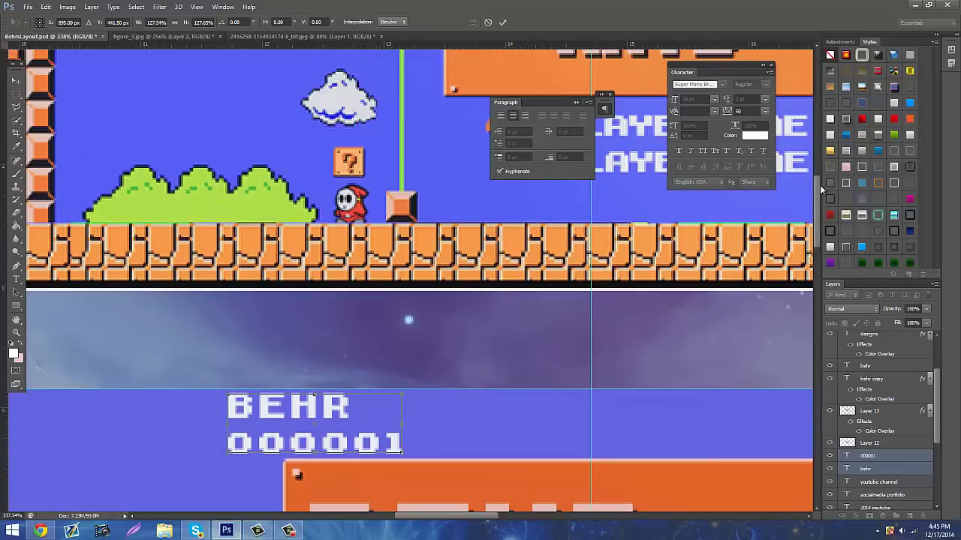
{"action": "left_click_drag", "start_coordinate": [819, 185], "coordinate": [819, 220]}
{"action": "left_click_drag", "start_coordinate": [355, 342], "coordinate": [331, 342]}
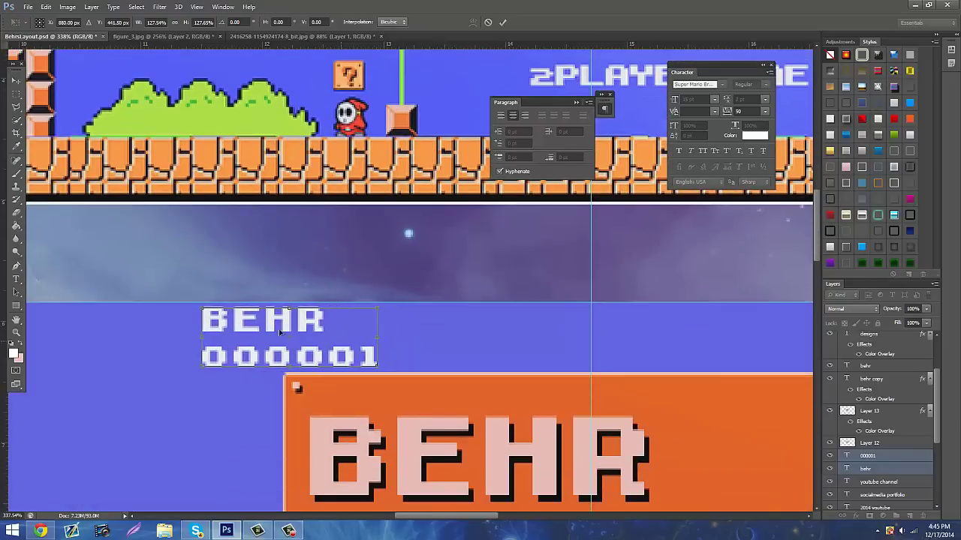
{"action": "left_click", "coordinate": [16, 80]}
{"action": "left_click", "coordinate": [425, 200]}
Move only the small BEHR label down, closer to the 000001 text.
{"action": "left_click", "coordinate": [15, 333]}
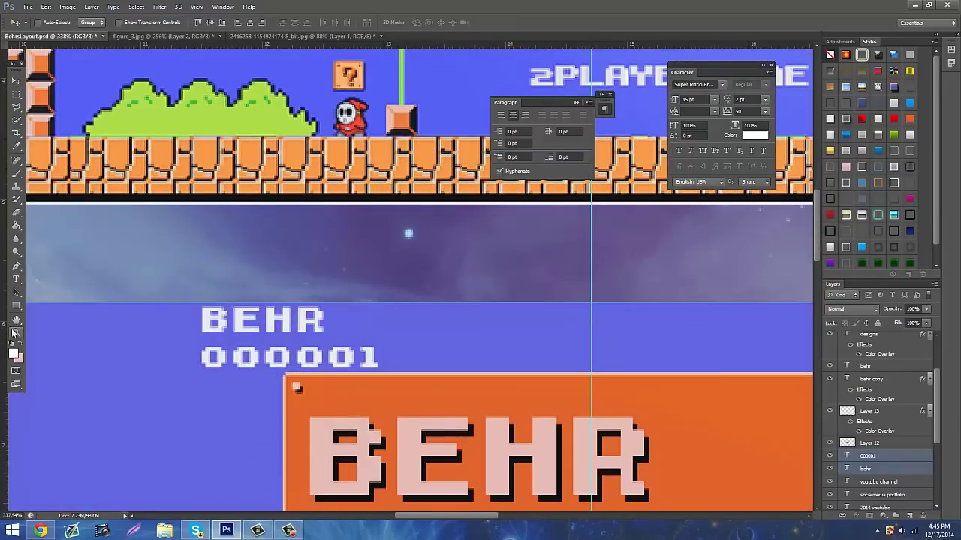
{"action": "left_click_drag", "start_coordinate": [498, 329], "coordinate": [453, 318]}
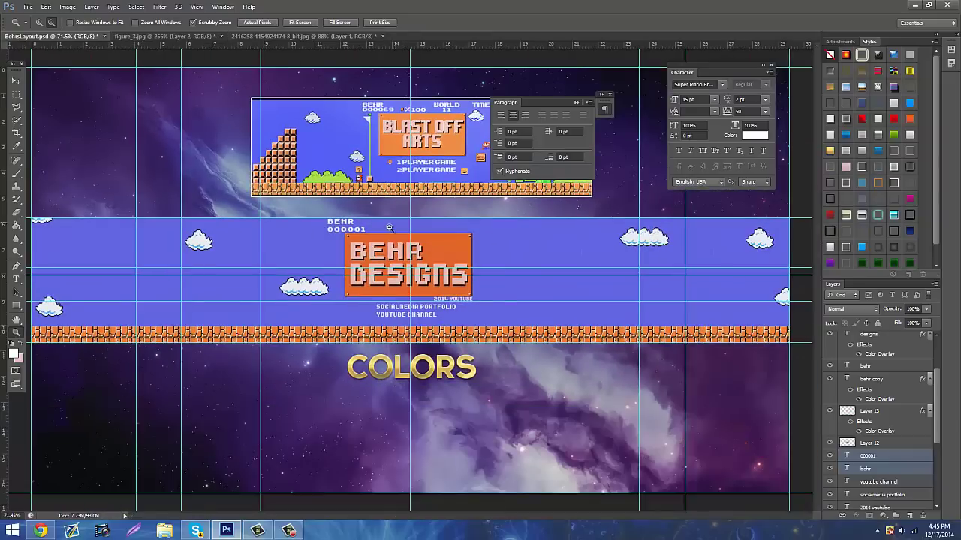
{"action": "scroll", "coordinate": [389, 227], "scroll_direction": "up", "scroll_amount": 3}
{"action": "scroll", "coordinate": [408, 216], "scroll_direction": "up", "scroll_amount": 2}
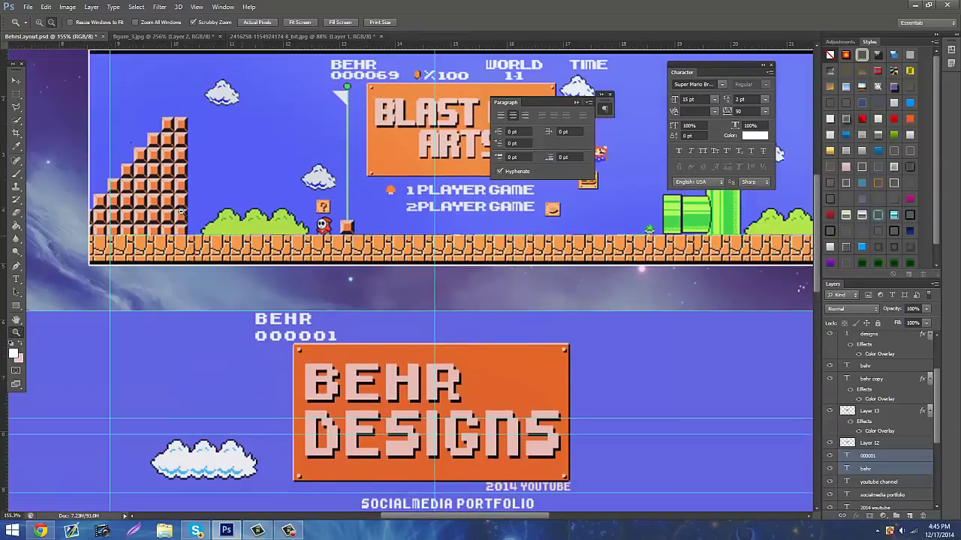
{"action": "left_click", "coordinate": [16, 81]}
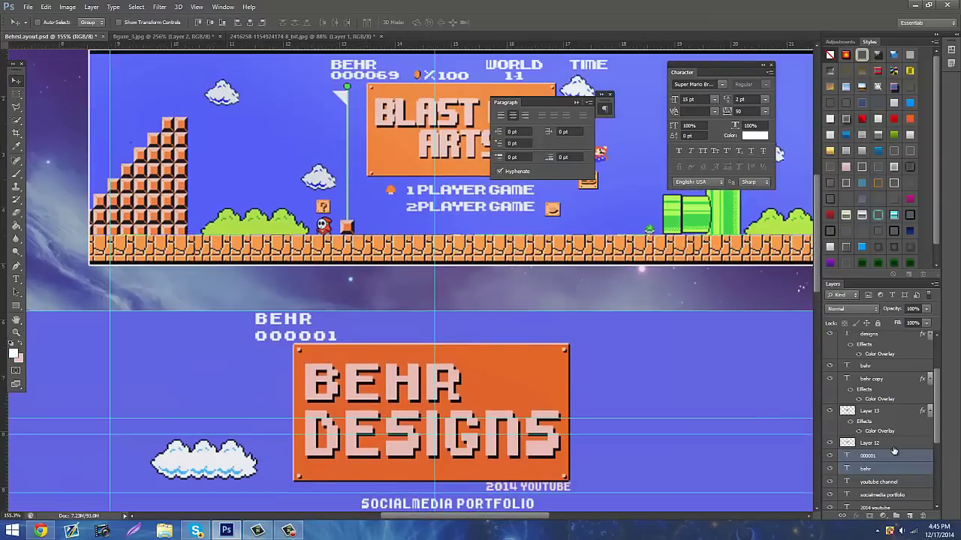
{"action": "left_click", "coordinate": [878, 467]}
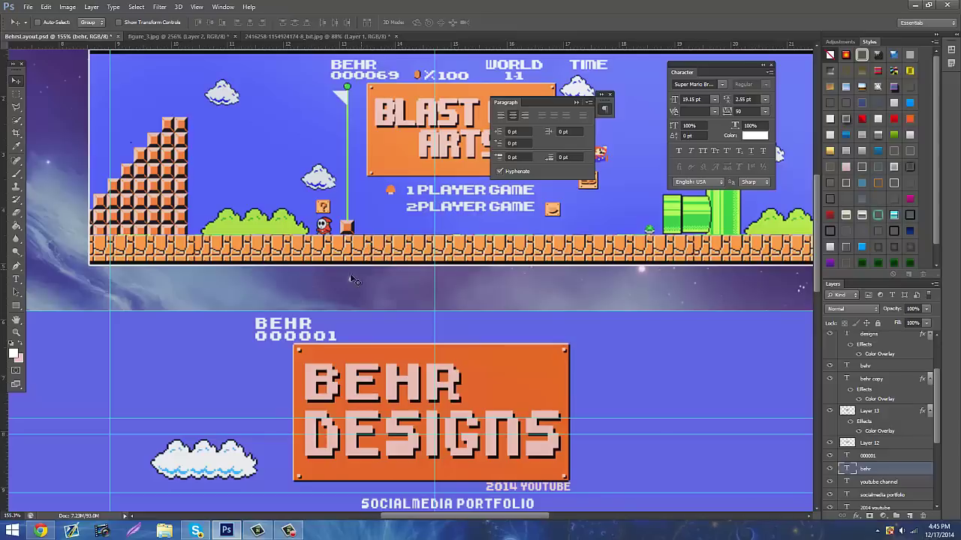
Add the text X441 at 17 pt above the sign, between the 000001 score and the sign's middle.
{"action": "scroll", "coordinate": [345, 272], "scroll_direction": "up", "scroll_amount": 2}
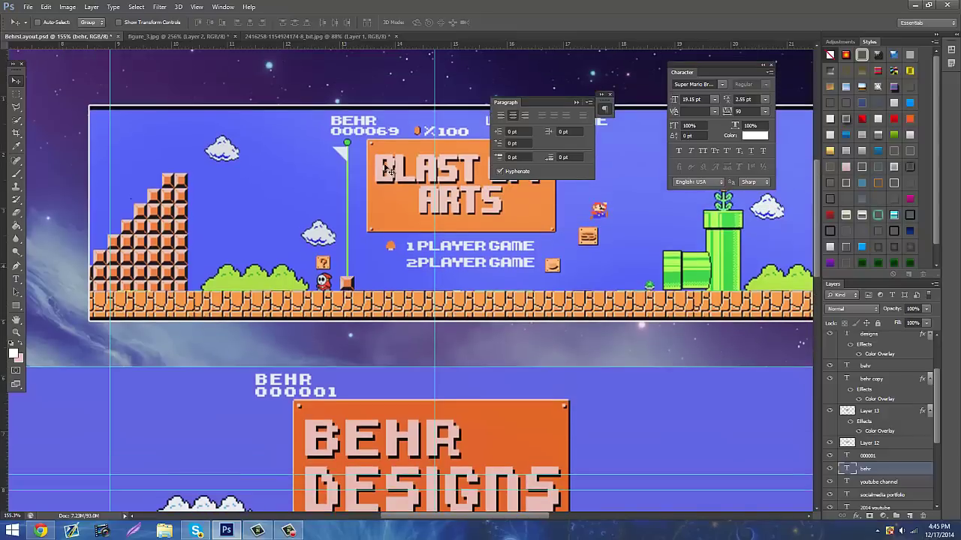
{"action": "left_click", "coordinate": [576, 102]}
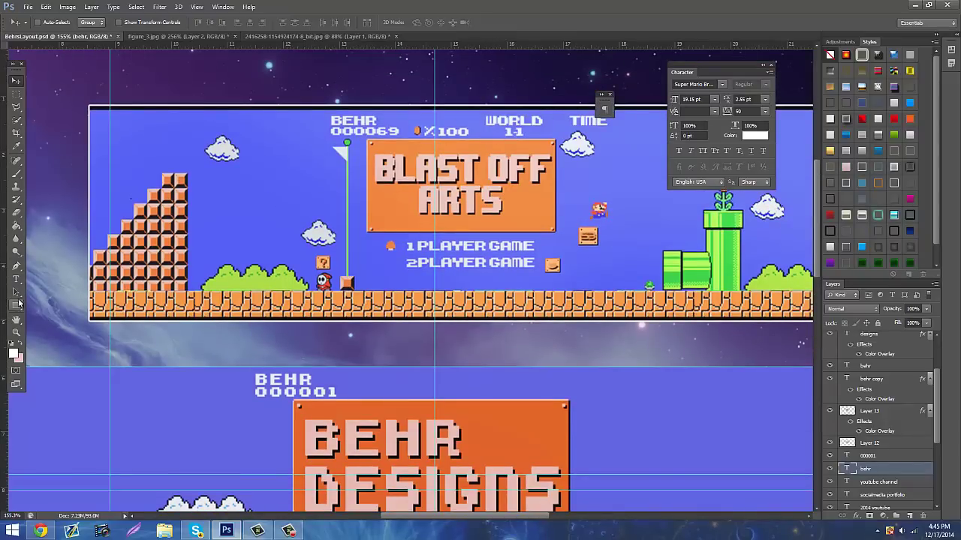
{"action": "left_click", "coordinate": [15, 279]}
{"action": "left_click", "coordinate": [543, 423]}
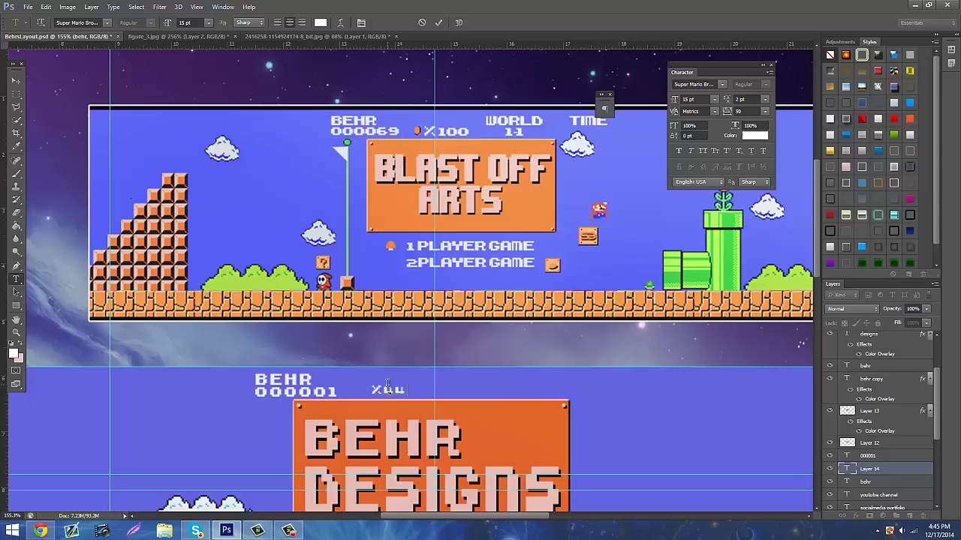
{"action": "type", "text": "1"}
{"action": "left_click_drag", "start_coordinate": [410, 389], "coordinate": [366, 390]}
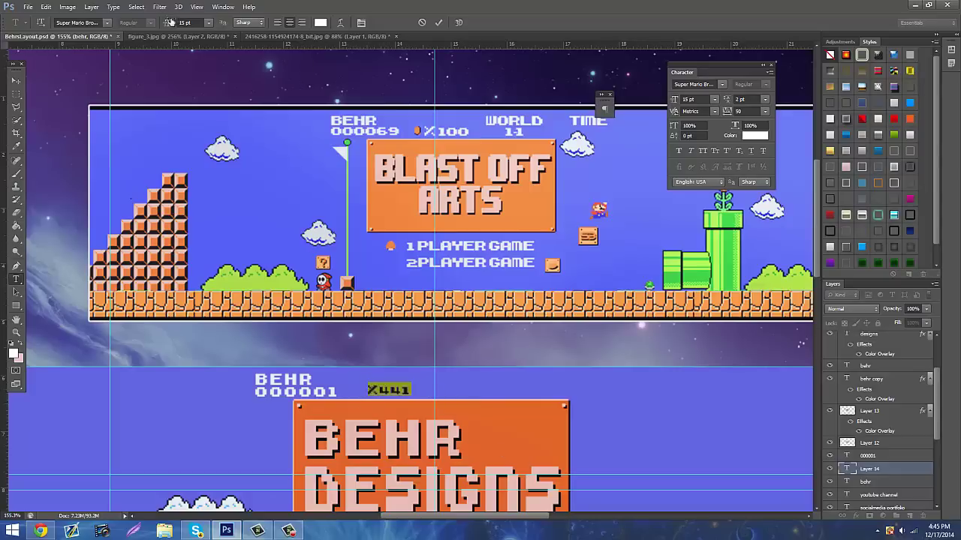
{"action": "left_click_drag", "start_coordinate": [169, 25], "coordinate": [166, 27]}
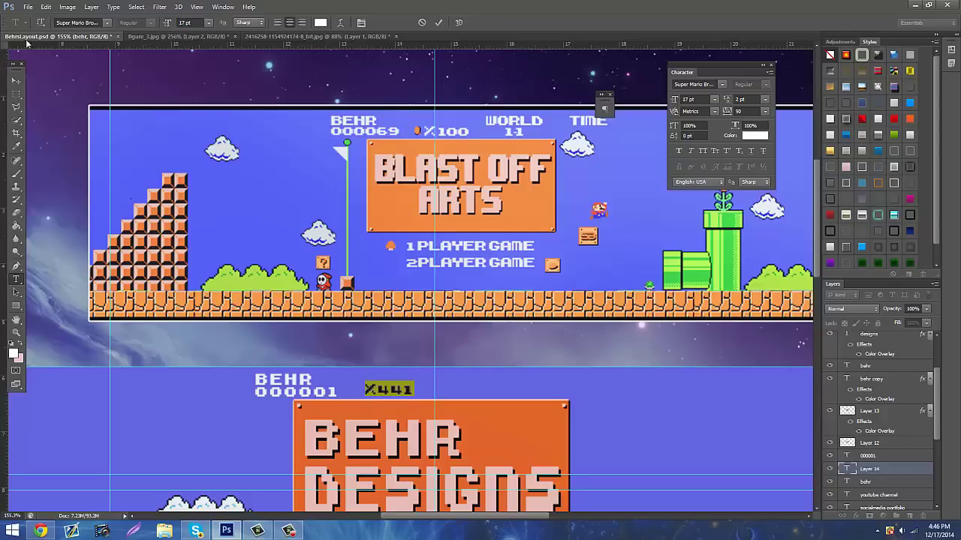
{"action": "left_click", "coordinate": [16, 81]}
{"action": "left_click_drag", "start_coordinate": [378, 258], "coordinate": [405, 258]}
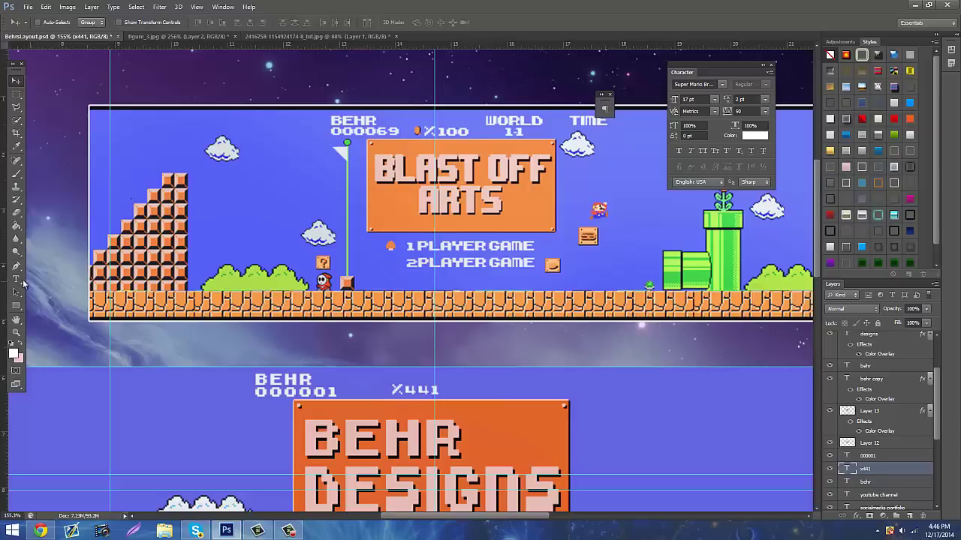
Add the text WORLD in the same style and position it above the right part of the sign.
{"action": "left_click", "coordinate": [16, 279]}
{"action": "left_click", "coordinate": [486, 382]}
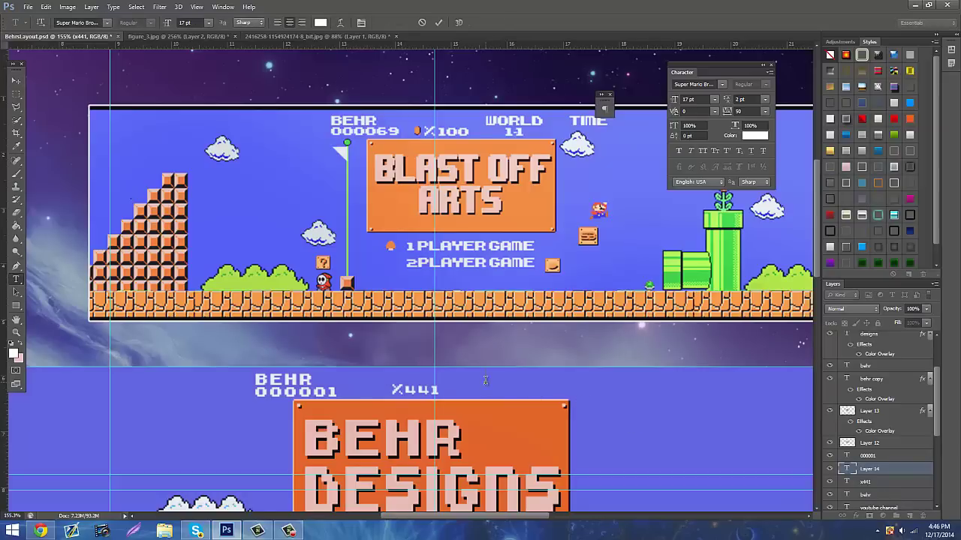
{"action": "type", "text": "WORLD"}
{"action": "left_click", "coordinate": [15, 80]}
{"action": "left_click_drag", "start_coordinate": [528, 305], "coordinate": [540, 302]}
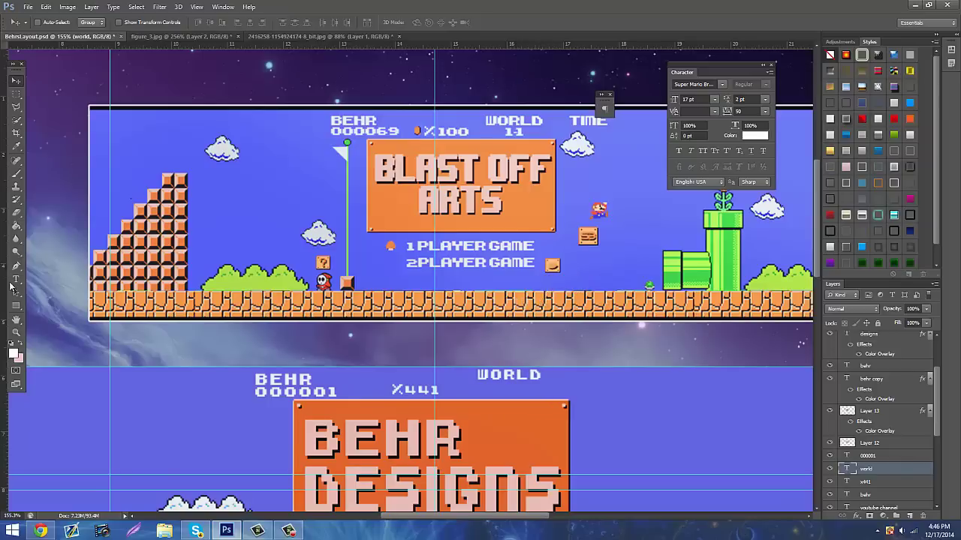
Add the text 1-1 and position it directly below WORLD.
{"action": "left_click", "coordinate": [14, 279]}
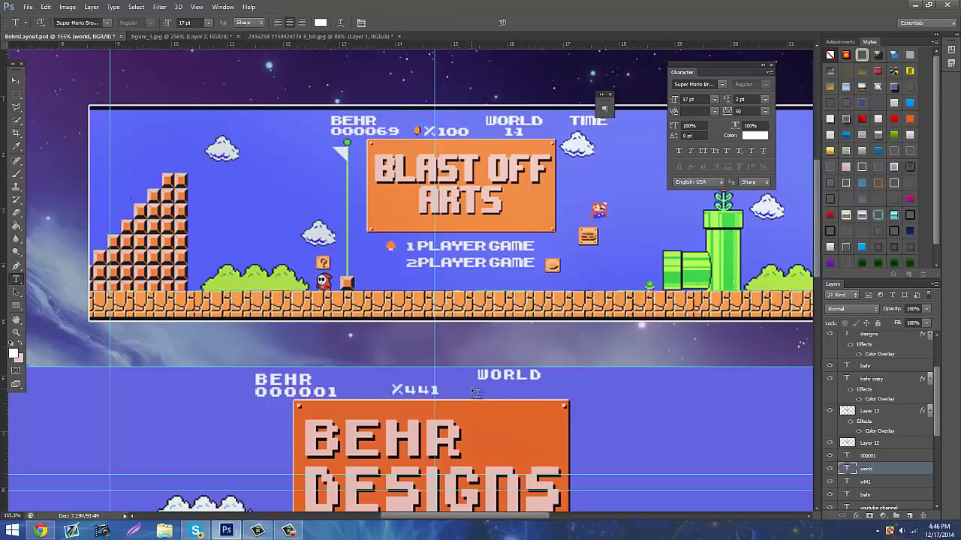
{"action": "left_click", "coordinate": [472, 388]}
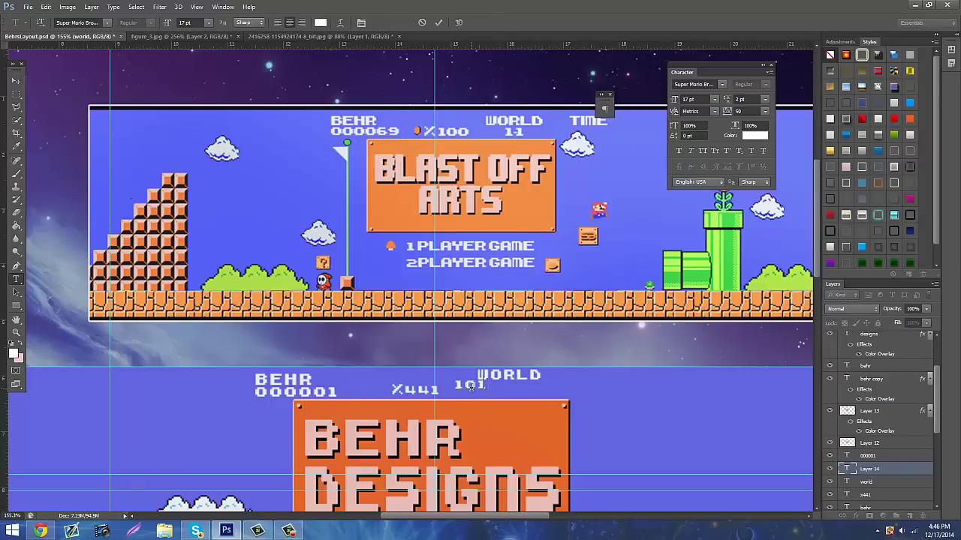
{"action": "key", "text": "BackSpace"}
{"action": "key", "text": "BackSpace"}
{"action": "left_click", "coordinate": [15, 80]}
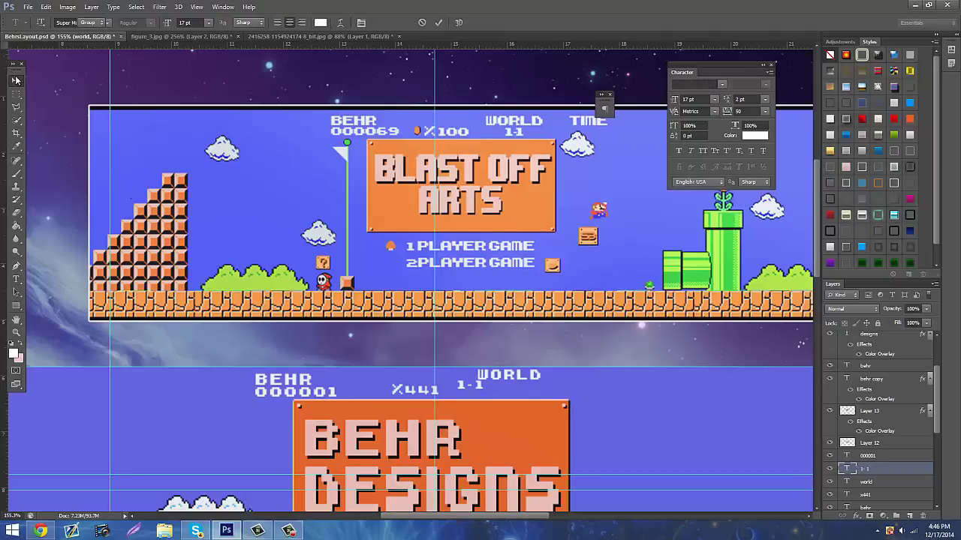
{"action": "left_click_drag", "start_coordinate": [542, 328], "coordinate": [508, 363]}
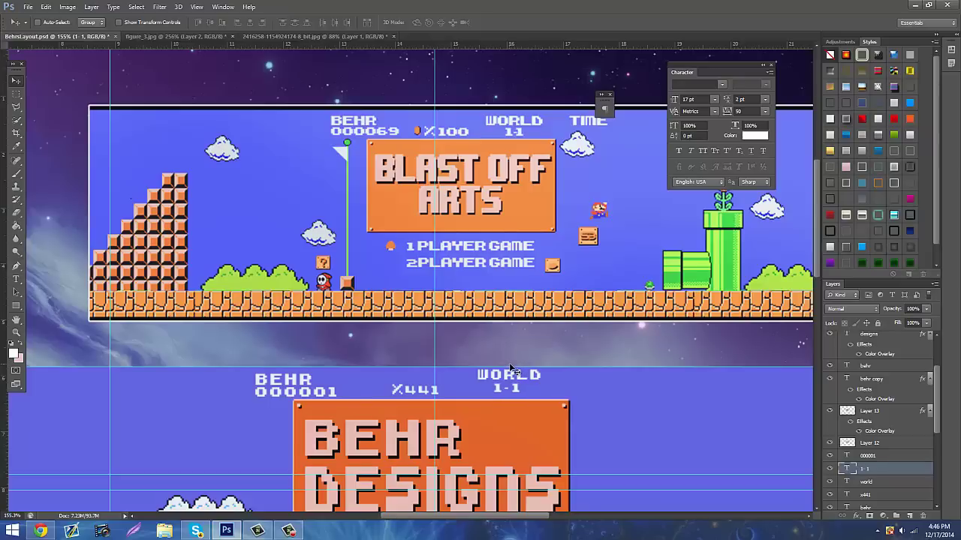
{"action": "key", "text": "Down"}
Place a horizontal guide along the upper edge of the X441 text and shift the 1-1 text slightly right under WORLD.
{"action": "left_click", "coordinate": [17, 332]}
{"action": "left_click_drag", "start_coordinate": [508, 380], "coordinate": [539, 331]}
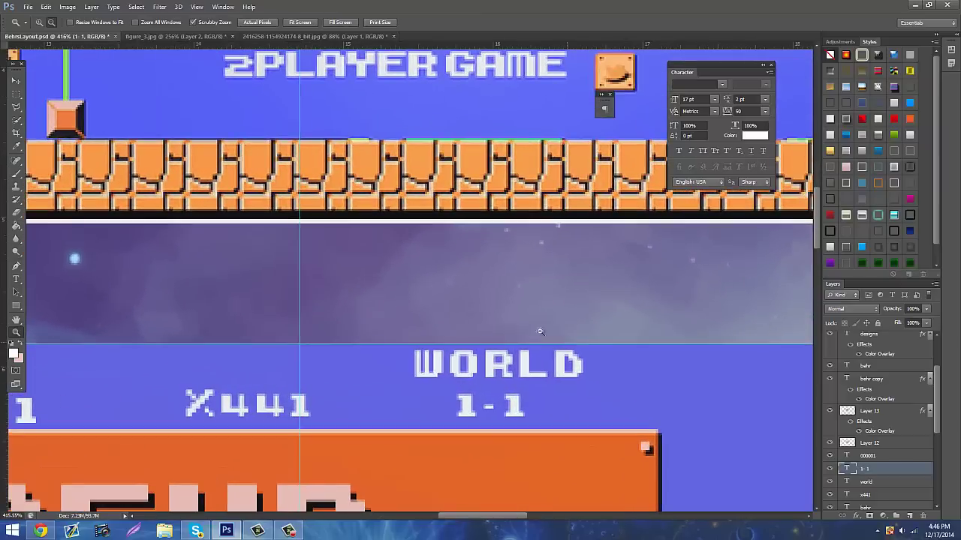
{"action": "left_click", "coordinate": [16, 82]}
{"action": "left_click_drag", "start_coordinate": [270, 46], "coordinate": [383, 394]}
{"action": "left_click_drag", "start_coordinate": [515, 411], "coordinate": [524, 414]}
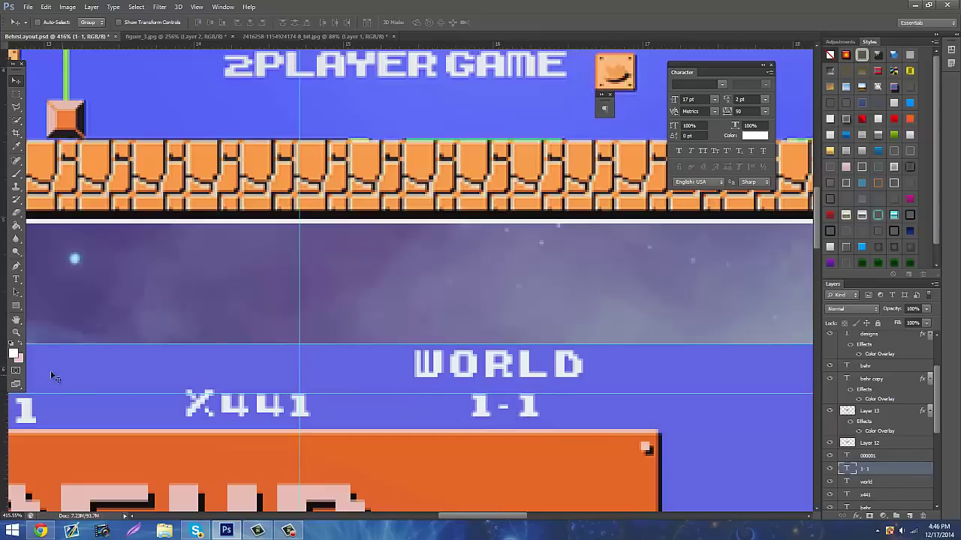
Add the text TIME to the right of the 1-1 text, beyond the sign's right edge.
{"action": "left_click", "coordinate": [16, 332]}
{"action": "left_click_drag", "start_coordinate": [586, 321], "coordinate": [488, 325]}
{"action": "scroll", "coordinate": [578, 436], "scroll_direction": "up", "scroll_amount": 2}
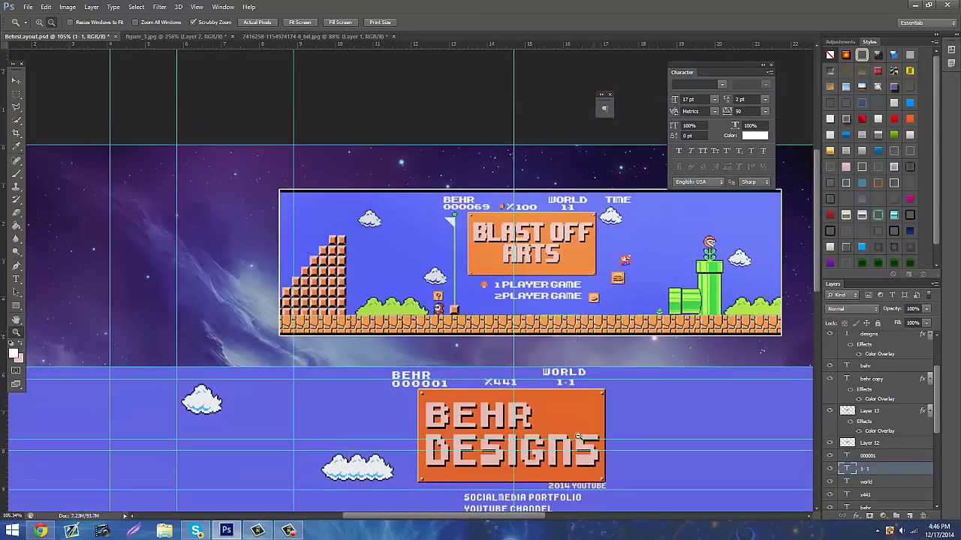
{"action": "left_click_drag", "start_coordinate": [517, 525], "coordinate": [555, 523]}
{"action": "left_click_drag", "start_coordinate": [540, 368], "coordinate": [559, 368]}
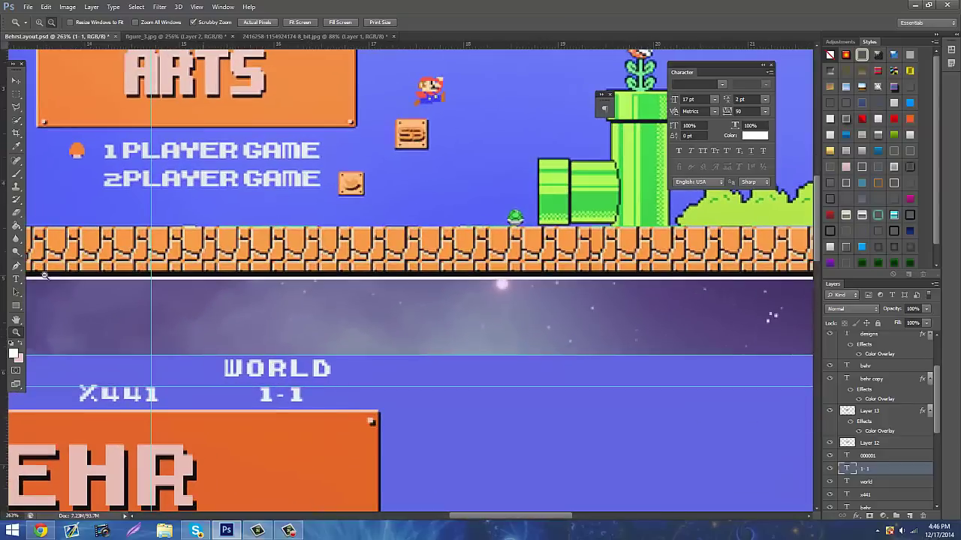
{"action": "key", "text": "t"}
{"action": "left_click", "coordinate": [430, 399]}
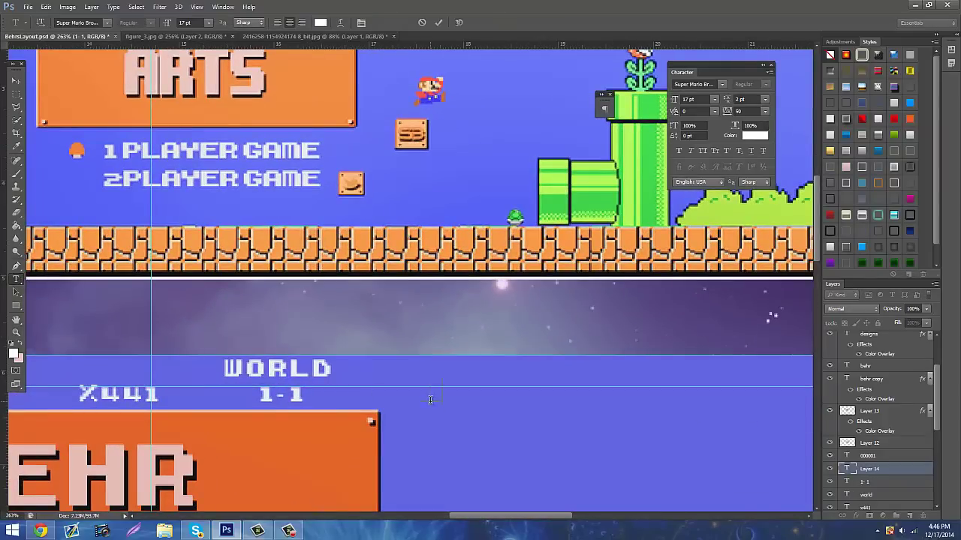
{"action": "type", "text": "TIME"}
{"action": "scroll", "coordinate": [777, 307], "scroll_direction": "up", "scroll_amount": 2}
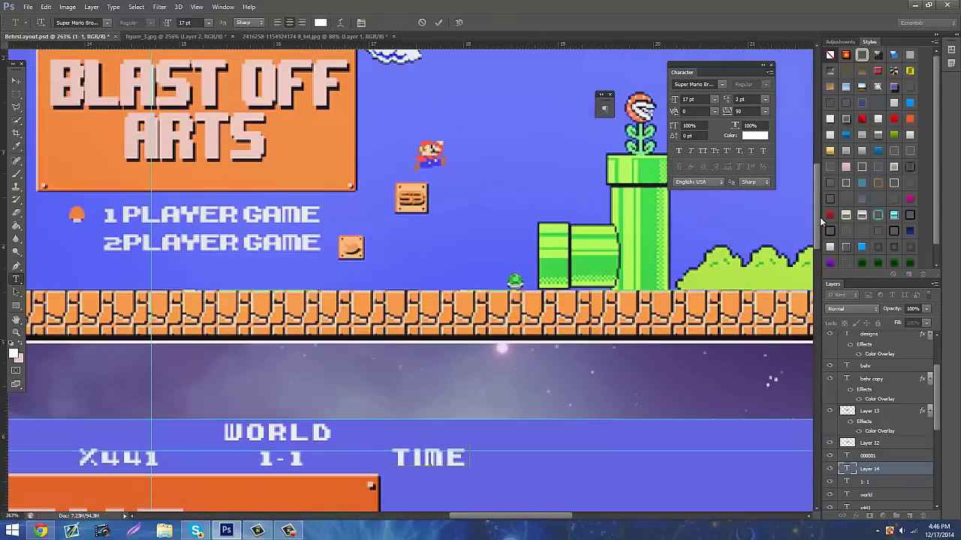
{"action": "scroll", "coordinate": [820, 207], "scroll_direction": "up", "scroll_amount": 3}
{"action": "scroll", "coordinate": [819, 207], "scroll_direction": "down", "scroll_amount": 5}
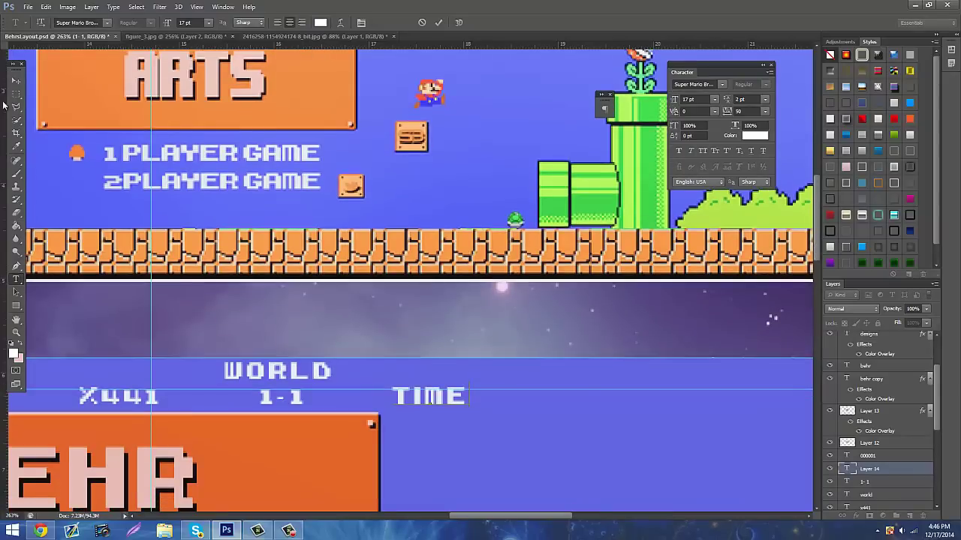
Move the TIME text up level with WORLD, just past the sign's right edge.
{"action": "left_click", "coordinate": [16, 81]}
{"action": "left_click_drag", "start_coordinate": [513, 377], "coordinate": [478, 369]}
{"action": "scroll", "coordinate": [479, 370], "scroll_direction": "up", "scroll_amount": 2}
{"action": "scroll", "coordinate": [481, 371], "scroll_direction": "up", "scroll_amount": 2}
{"action": "scroll", "coordinate": [576, 368], "scroll_direction": "down", "scroll_amount": 15}
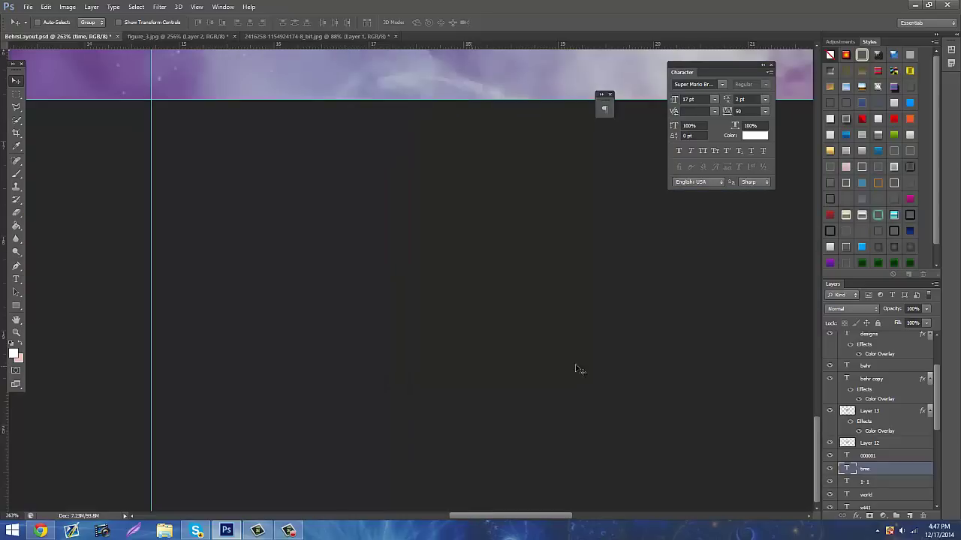
{"action": "left_click_drag", "start_coordinate": [812, 458], "coordinate": [860, 233]}
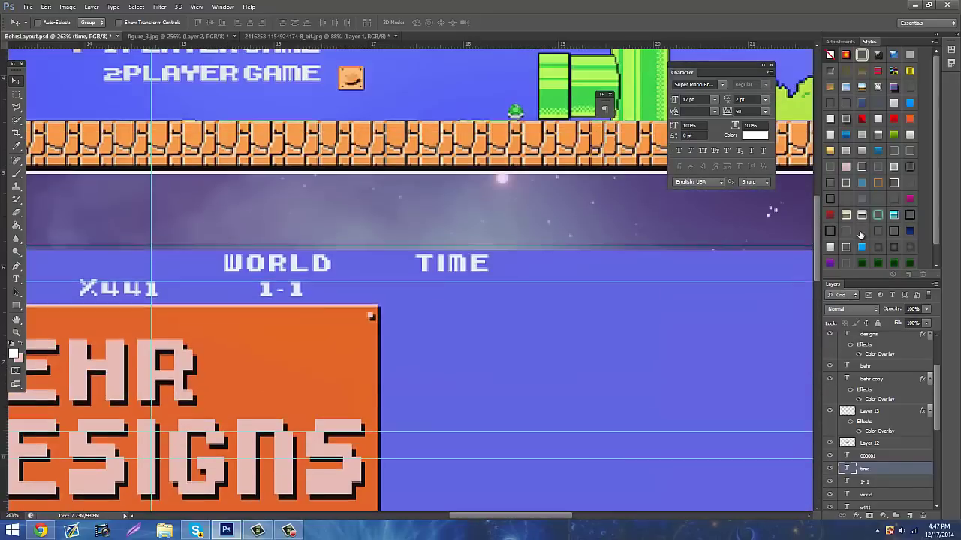
{"action": "left_click_drag", "start_coordinate": [553, 294], "coordinate": [544, 297]}
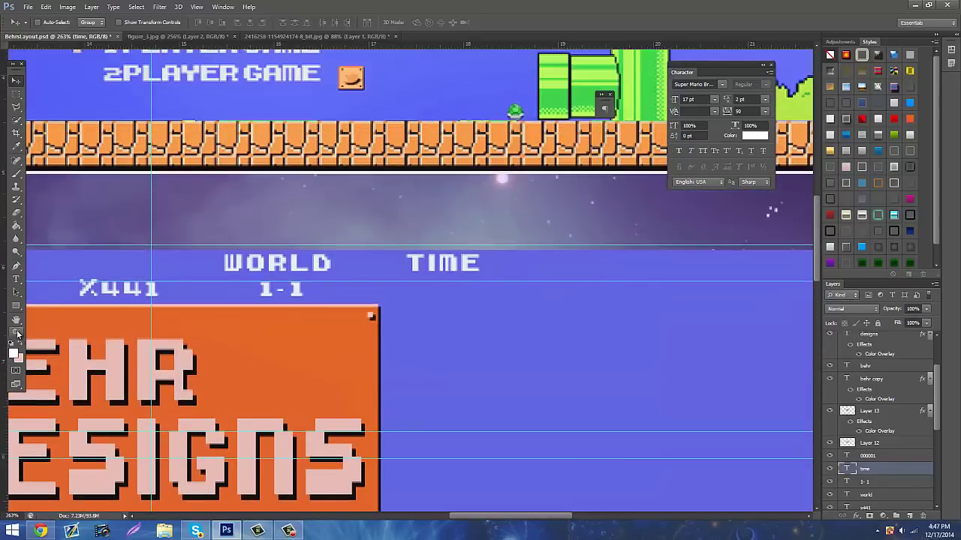
Hide the guides and compare the header text with the Super Mario Bros. title screen in Chrome, returning to Photoshop.
{"action": "left_click", "coordinate": [15, 333]}
{"action": "left_click_drag", "start_coordinate": [546, 330], "coordinate": [451, 311]}
{"action": "left_click_drag", "start_coordinate": [409, 258], "coordinate": [436, 247]}
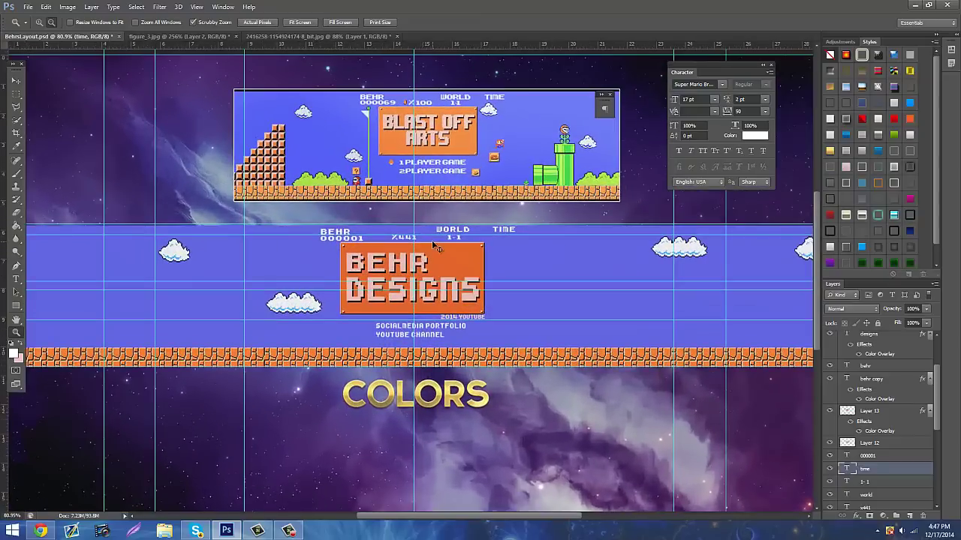
{"action": "key", "text": "ctrl+;"}
{"action": "scroll", "coordinate": [472, 288], "scroll_direction": "up", "scroll_amount": 3}
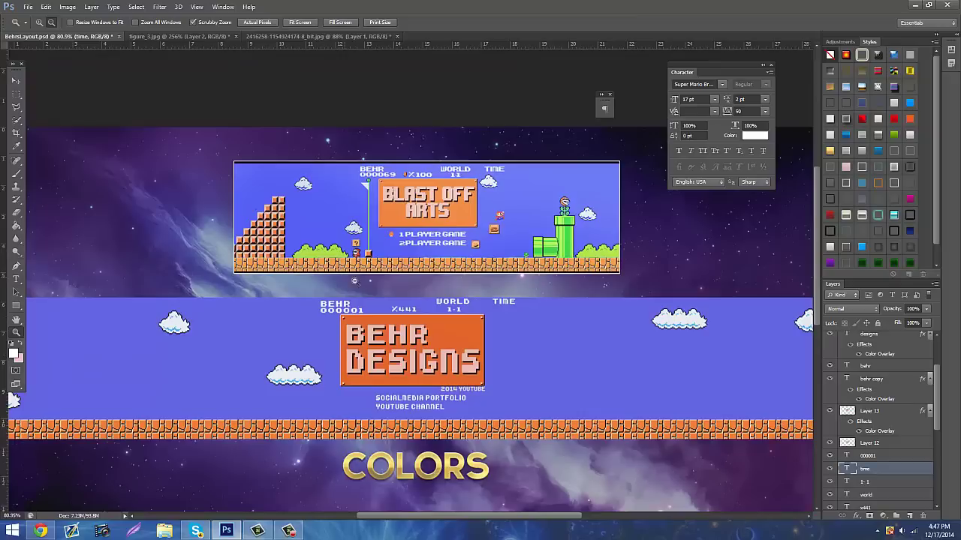
{"action": "left_click_drag", "start_coordinate": [381, 297], "coordinate": [411, 295]}
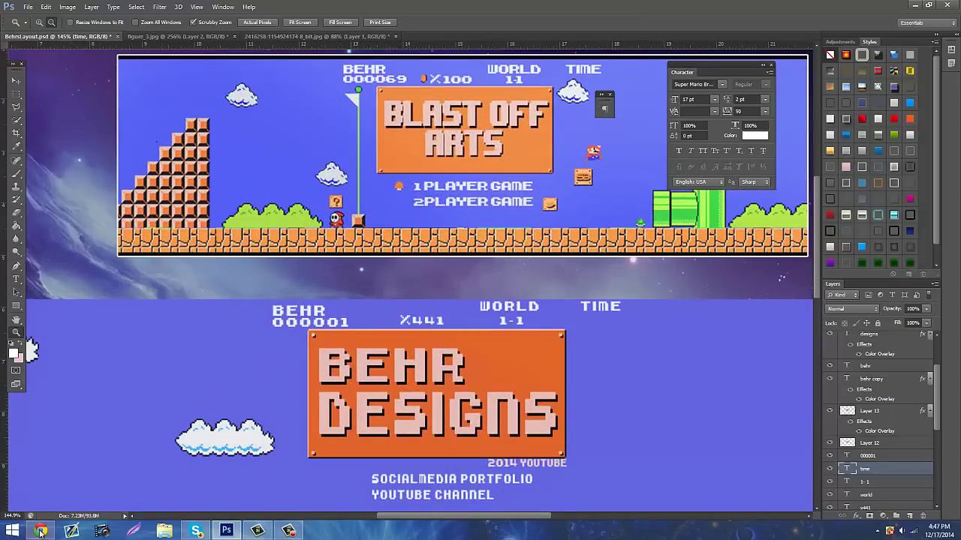
{"action": "left_click", "coordinate": [42, 531]}
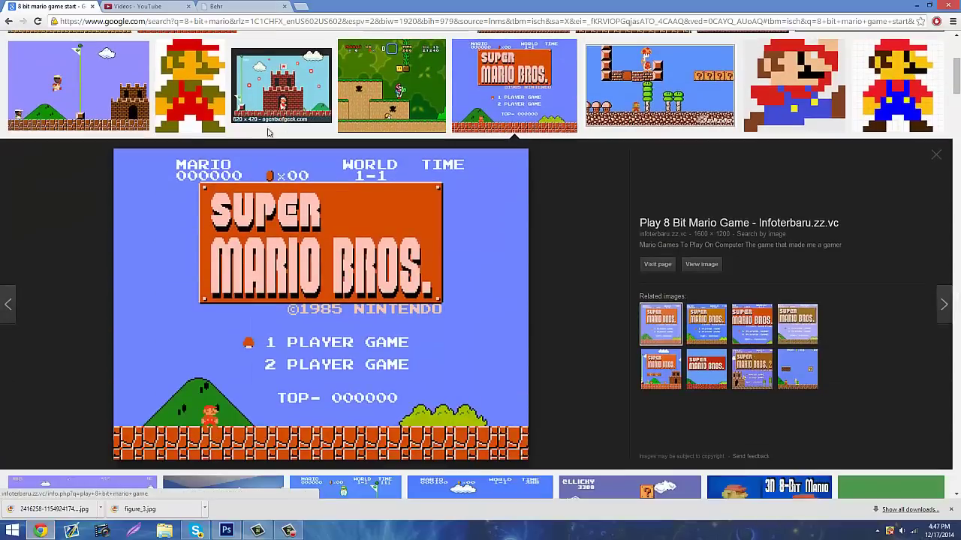
{"action": "left_click", "coordinate": [226, 531]}
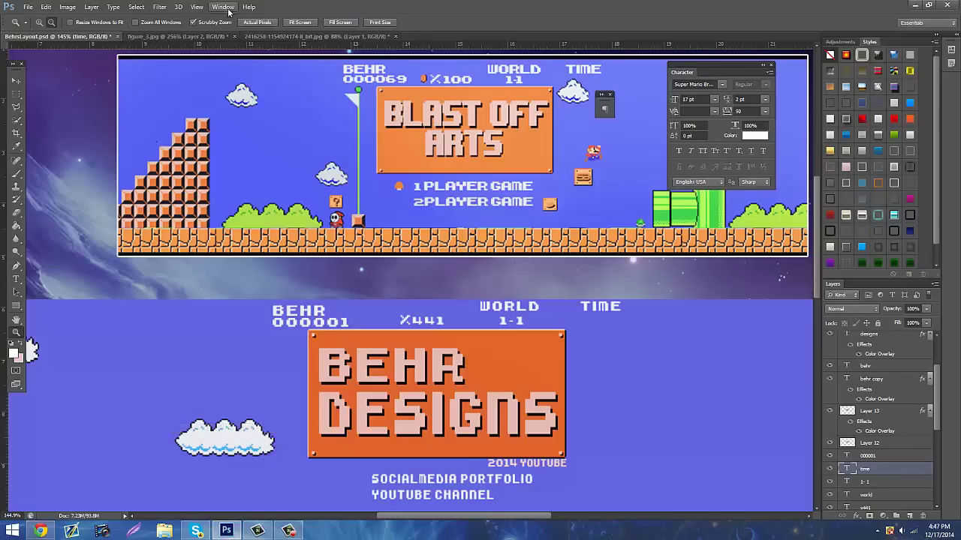
{"action": "left_click", "coordinate": [268, 38]}
{"action": "scroll", "coordinate": [165, 279], "scroll_direction": "down", "scroll_amount": 2}
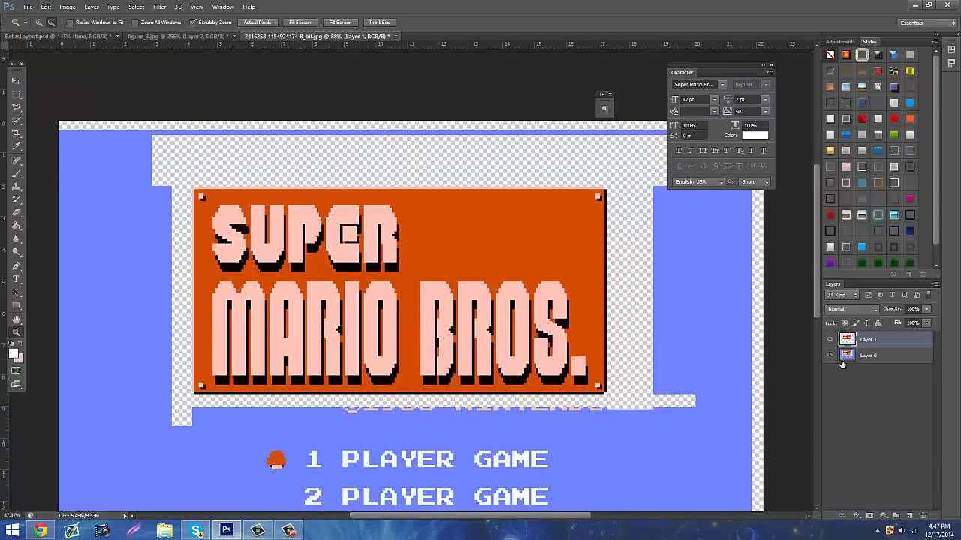
{"action": "left_click", "coordinate": [923, 515]}
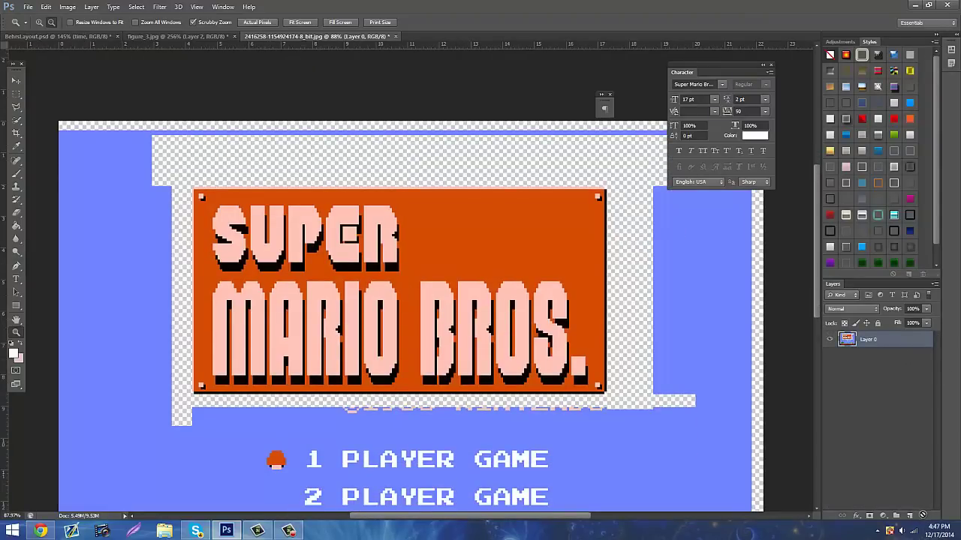
{"action": "left_click", "coordinate": [395, 36]}
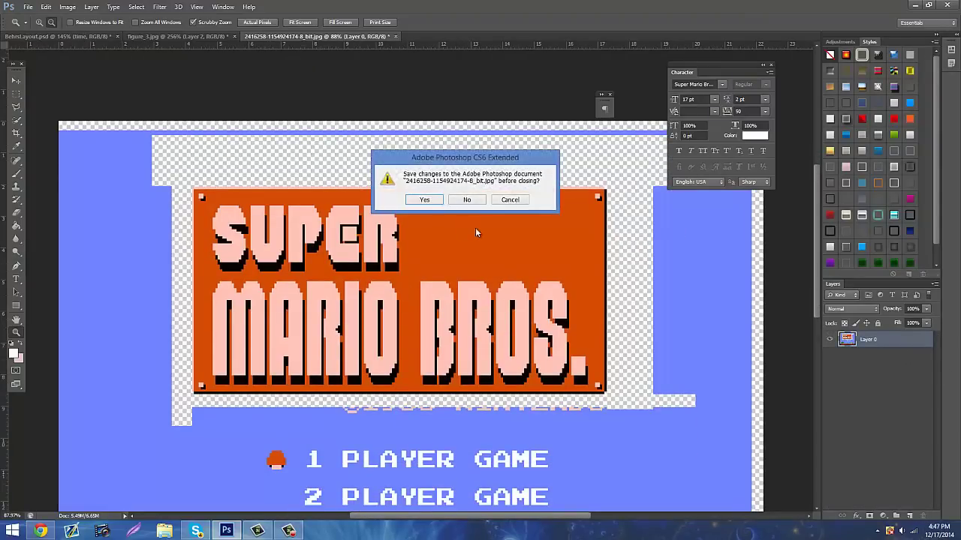
{"action": "left_click", "coordinate": [466, 202]}
{"action": "left_click", "coordinate": [27, 7]}
{"action": "left_click", "coordinate": [36, 27]}
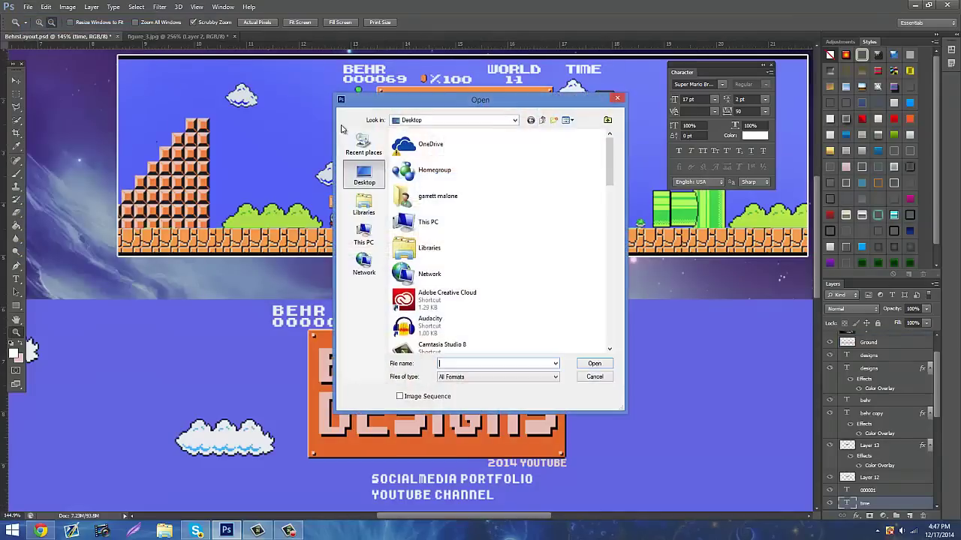
{"action": "type", "text": "s"}
{"action": "scroll", "coordinate": [528, 210], "scroll_direction": "down", "scroll_amount": 5}
{"action": "scroll", "coordinate": [528, 210], "scroll_direction": "down", "scroll_amount": 1}
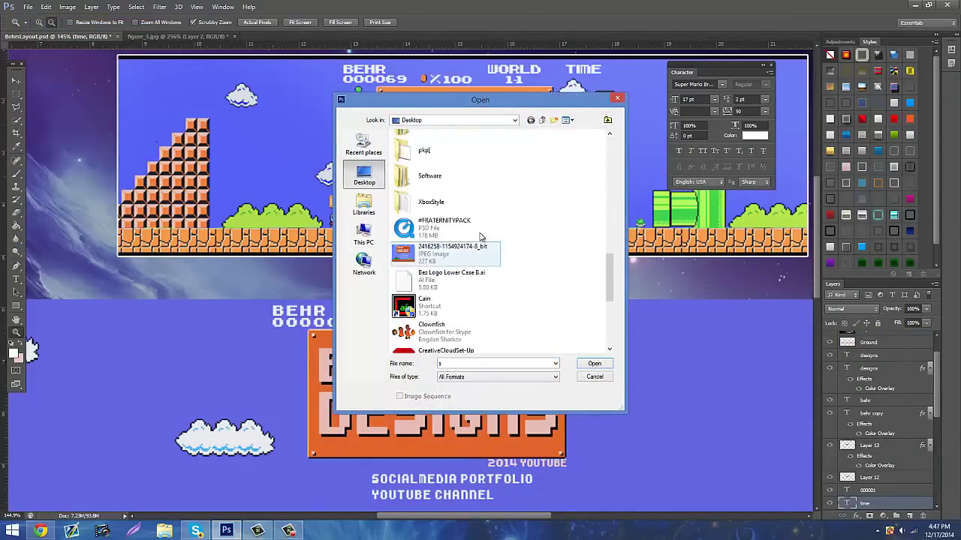
{"action": "double_click", "coordinate": [475, 240]}
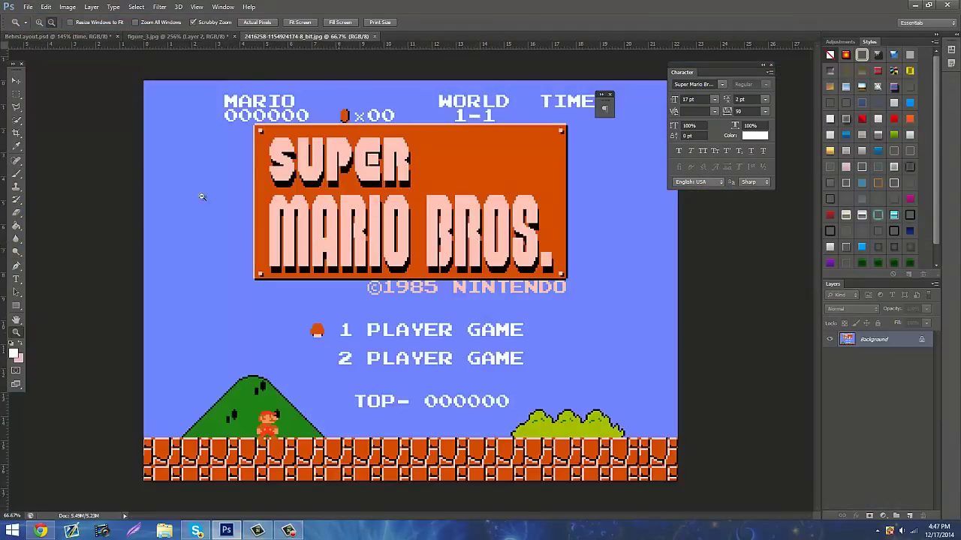
Select the coin beside the x00 text in the Super Mario Bros. image with a rectangular marquee.
{"action": "left_click_drag", "start_coordinate": [361, 109], "coordinate": [403, 101]}
{"action": "scroll", "coordinate": [403, 101], "scroll_direction": "up", "scroll_amount": 2}
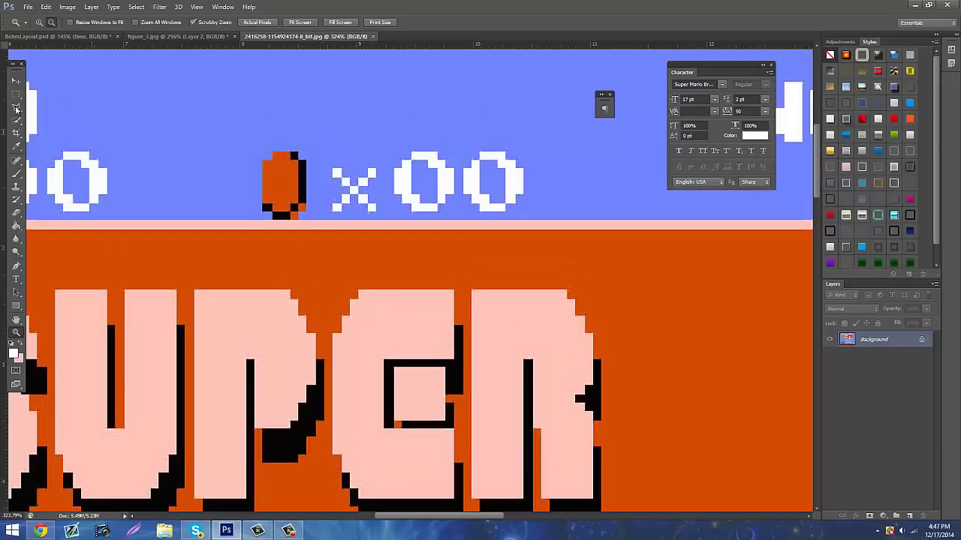
{"action": "left_click", "coordinate": [15, 93]}
{"action": "left_click_drag", "start_coordinate": [244, 135], "coordinate": [316, 229]}
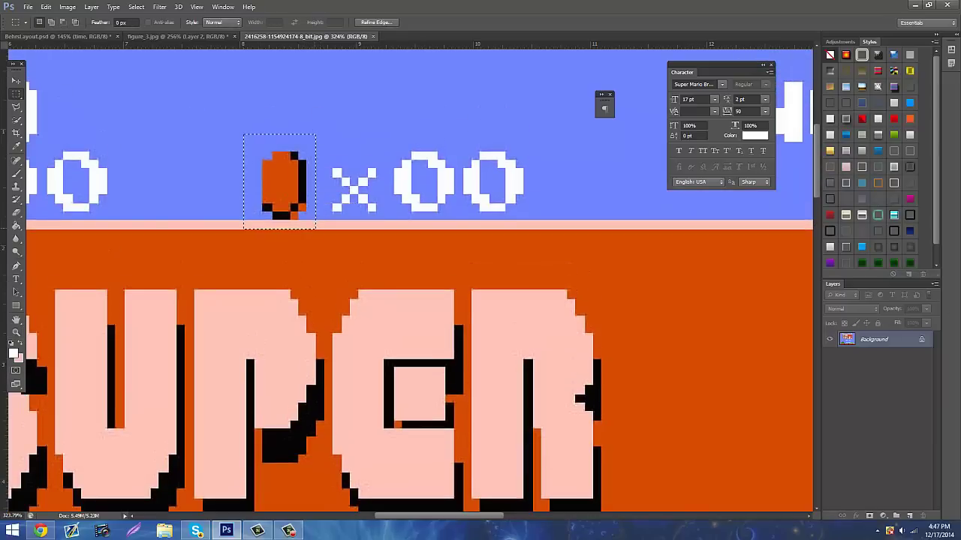
Unlock the background of the Super Mario Bros. image, copy the selected coin to its own layer and hide Layer 0.
{"action": "double_click", "coordinate": [892, 343]}
{"action": "left_click", "coordinate": [561, 167]}
{"action": "key", "text": "ctrl+j"}
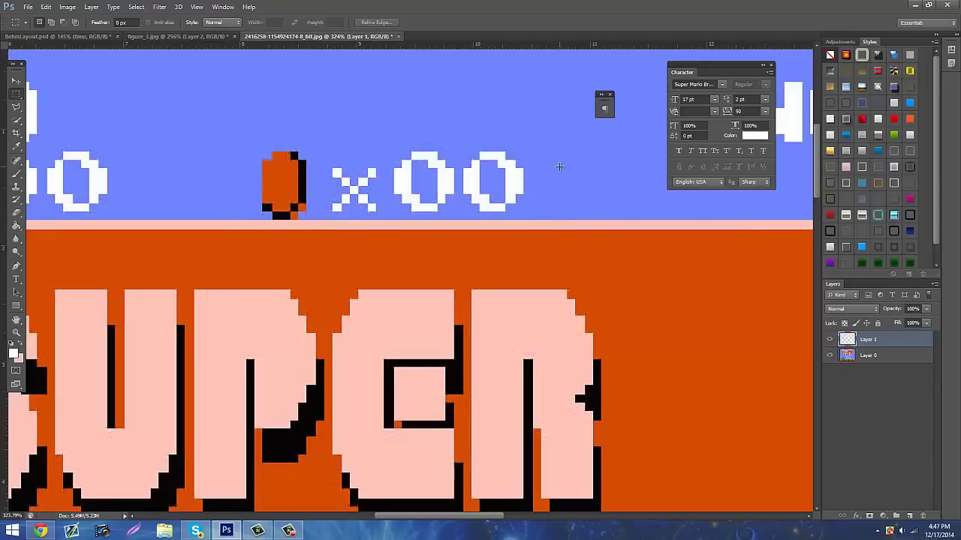
{"action": "left_click", "coordinate": [829, 355]}
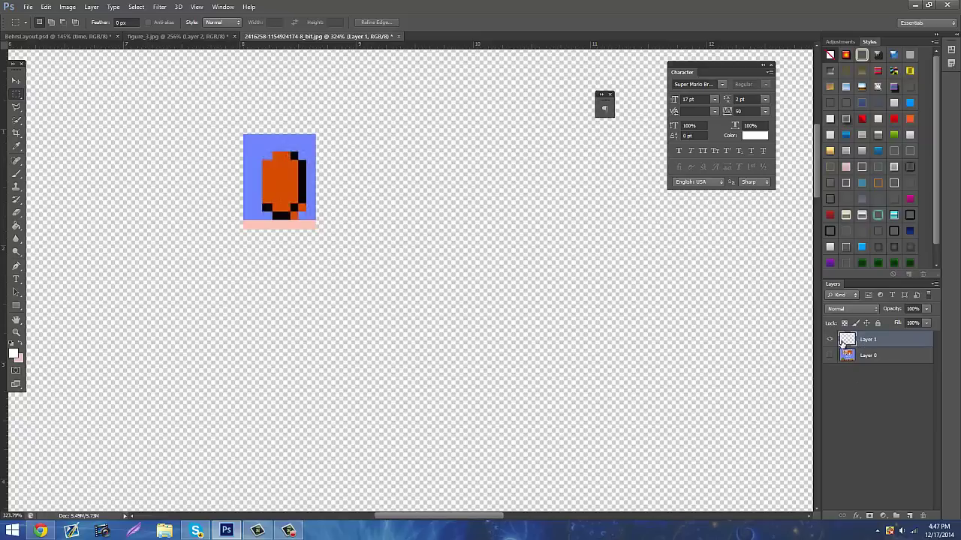
Remove the blue sky on both sides of the coin and the pink strip beneath it on Layer 1.
{"action": "left_click_drag", "start_coordinate": [372, 105], "coordinate": [305, 249]}
{"action": "key", "text": "Delete"}
{"action": "left_click_drag", "start_coordinate": [366, 263], "coordinate": [185, 223]}
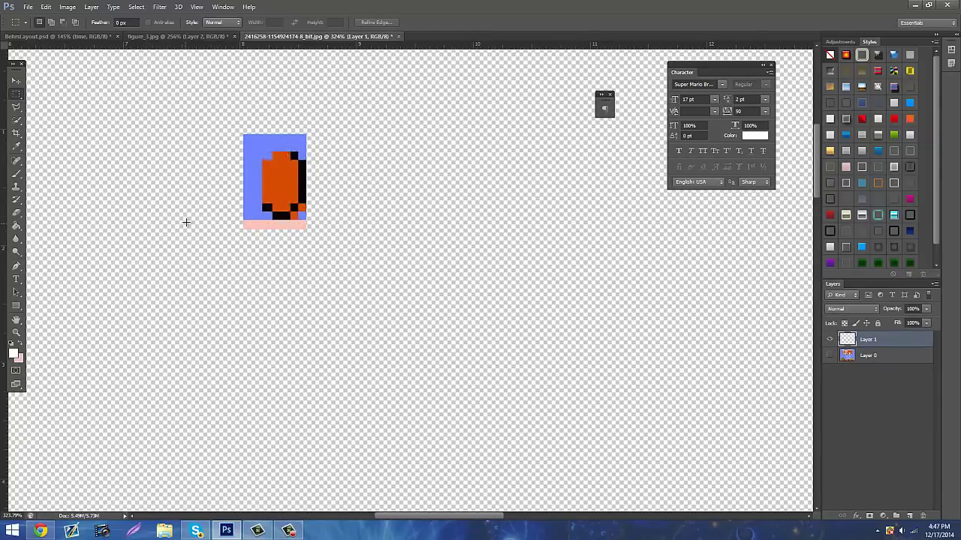
{"action": "key", "text": "ctrl+x"}
{"action": "left_click_drag", "start_coordinate": [190, 109], "coordinate": [263, 237]}
{"action": "key", "text": "ctrl+d"}
{"action": "key", "text": "Delete"}
{"action": "left_click_drag", "start_coordinate": [338, 240], "coordinate": [300, 213]}
{"action": "key", "text": "Delete"}
{"action": "key", "text": "ctrl+x"}
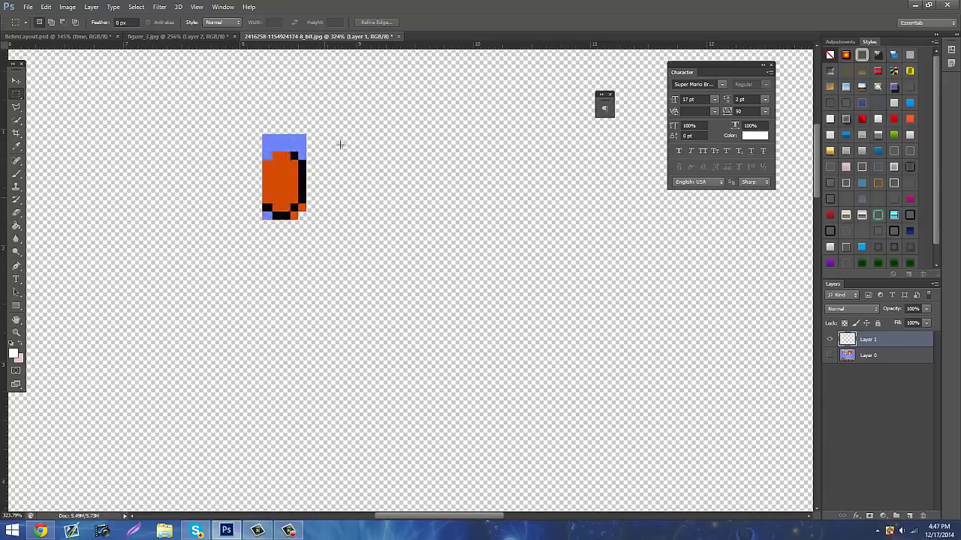
Clear the blue strip directly above the coin on Layer 1.
{"action": "left_click_drag", "start_coordinate": [343, 144], "coordinate": [298, 161]}
{"action": "key", "text": "x"}
{"action": "left_click_drag", "start_coordinate": [336, 114], "coordinate": [232, 150]}
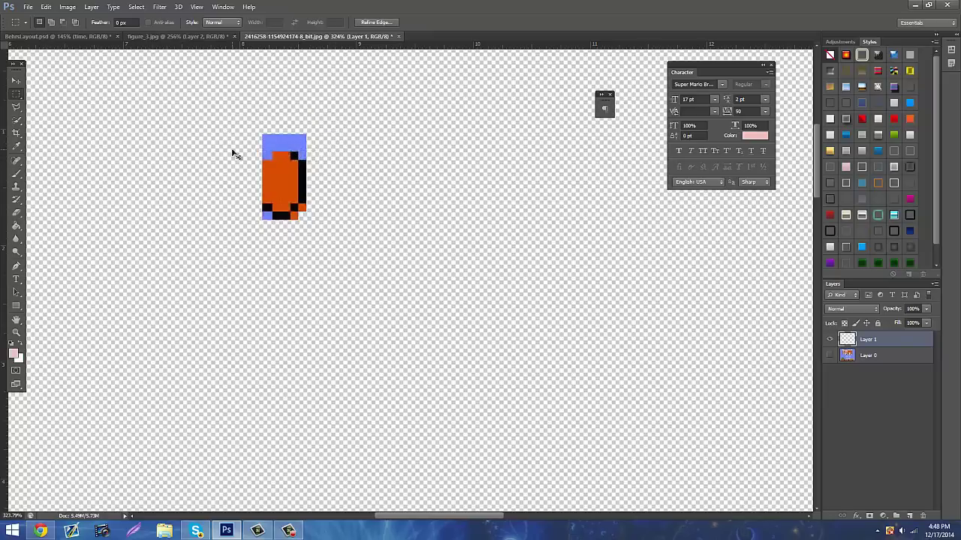
{"action": "key", "text": "Delete"}
{"action": "left_click", "coordinate": [316, 129]}
{"action": "left_click_drag", "start_coordinate": [348, 123], "coordinate": [238, 149]}
{"action": "left_click", "coordinate": [327, 243]}
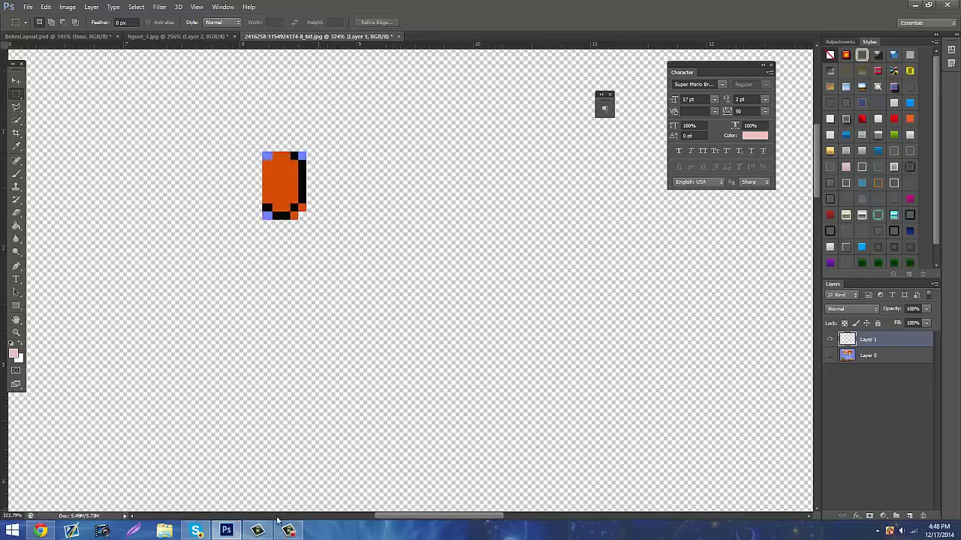
Erase the remaining blue pixels at the coin's two upper corners and its lower-left corner, leaving no selection.
{"action": "left_click_drag", "start_coordinate": [319, 121], "coordinate": [301, 156]}
{"action": "left_click", "coordinate": [282, 155]}
{"action": "left_click_drag", "start_coordinate": [248, 136], "coordinate": [272, 160]}
{"action": "key", "text": "ctrl+x"}
{"action": "left_click_drag", "start_coordinate": [250, 214], "coordinate": [271, 211]}
{"action": "key", "text": "x"}
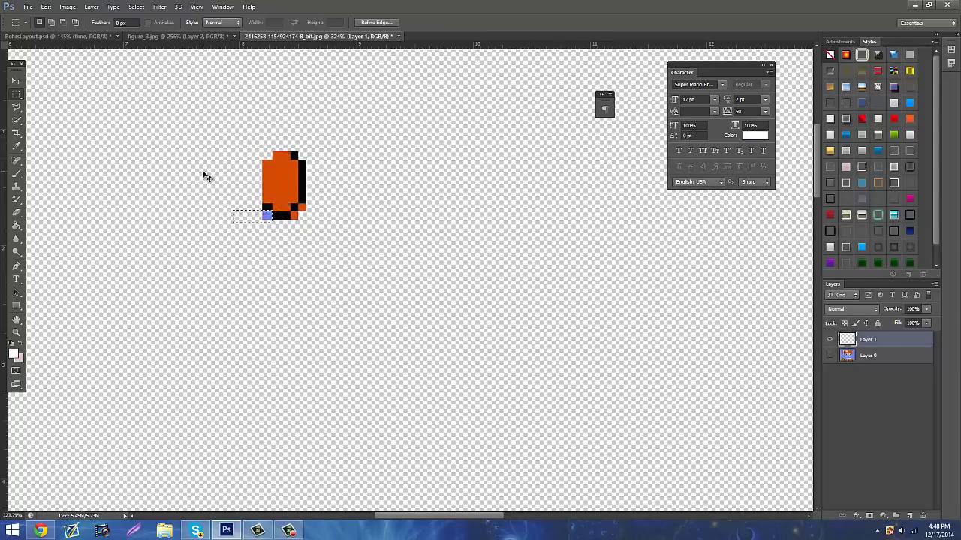
{"action": "key", "text": "Delete"}
{"action": "key", "text": "ctrl+d"}
Copy the cut-out coin into BehrsLayout.psd and scale it down to about 40% to match the header text.
{"action": "left_click", "coordinate": [16, 80]}
{"action": "left_click_drag", "start_coordinate": [182, 77], "coordinate": [469, 260]}
{"action": "left_click_drag", "start_coordinate": [432, 339], "coordinate": [455, 361]}
{"action": "key", "text": "ctrl+t"}
{"action": "left_click_drag", "start_coordinate": [377, 307], "coordinate": [361, 324]}
{"action": "left_click", "coordinate": [18, 84]}
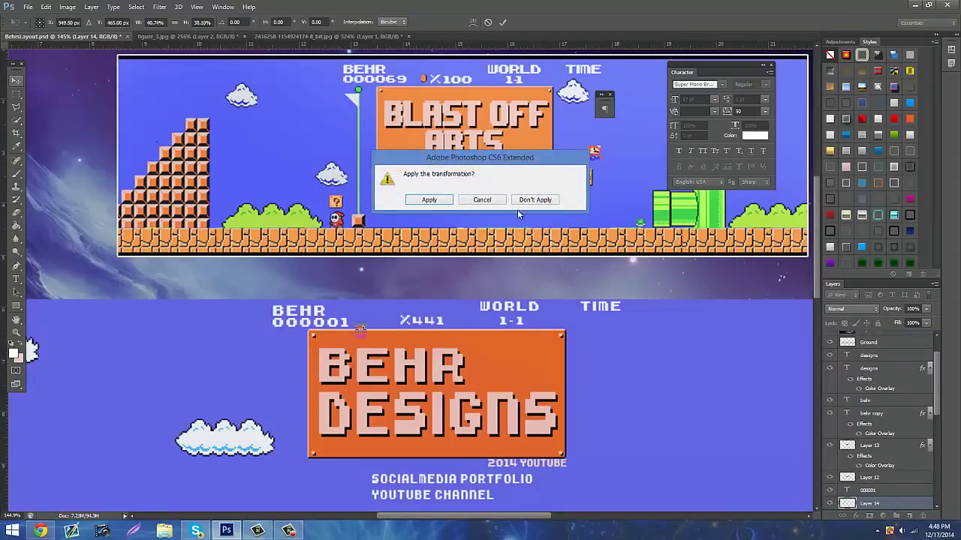
{"action": "left_click", "coordinate": [429, 200]}
Place the coin just before the X441 text in the BEHR DESIGNS header.
{"action": "left_click_drag", "start_coordinate": [384, 278], "coordinate": [420, 275]}
{"action": "scroll", "coordinate": [454, 250], "scroll_direction": "down", "scroll_amount": 1}
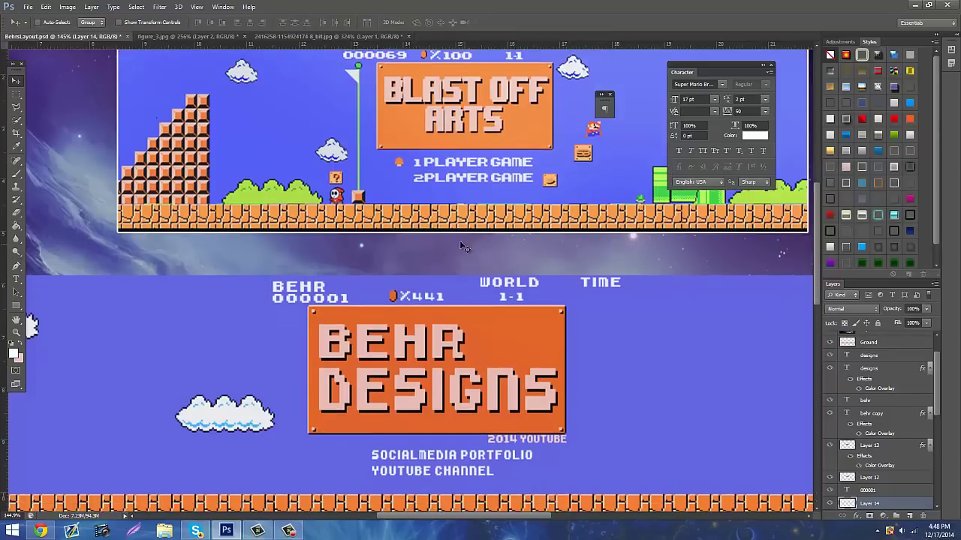
{"action": "scroll", "coordinate": [464, 247], "scroll_direction": "down", "scroll_amount": 1}
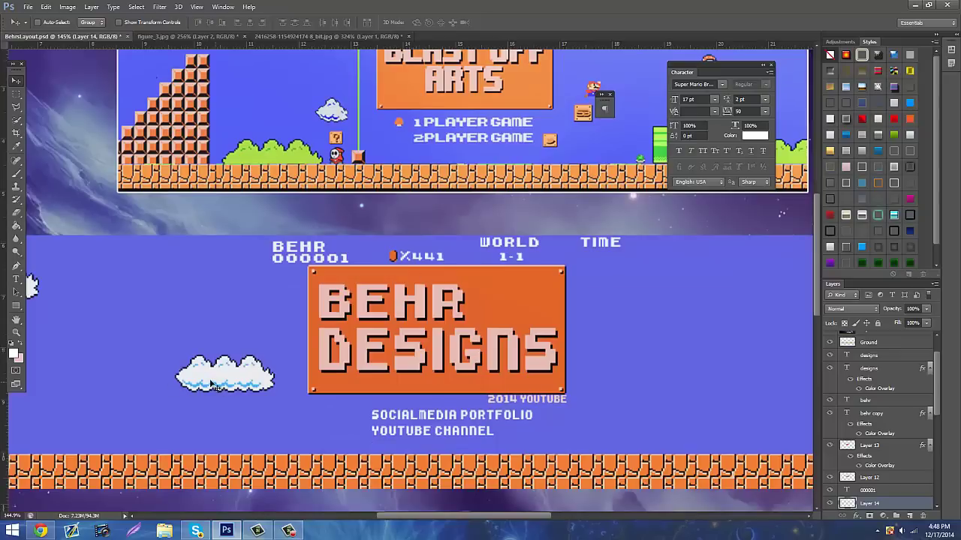
Compare the whole banner with the Super Mario Bros. title screen in Chrome, returning to Photoshop.
{"action": "left_click", "coordinate": [16, 333]}
{"action": "left_click_drag", "start_coordinate": [560, 372], "coordinate": [257, 424]}
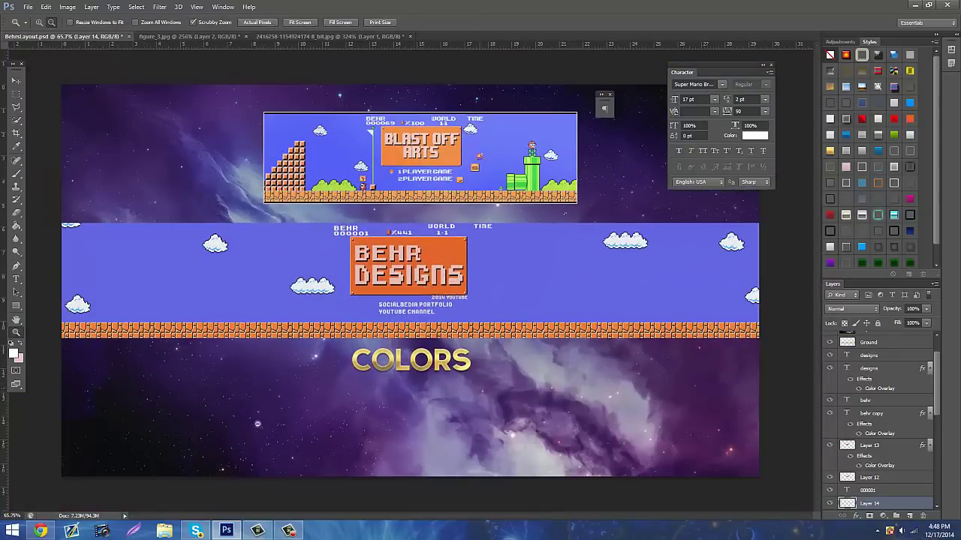
{"action": "left_click", "coordinate": [47, 533]}
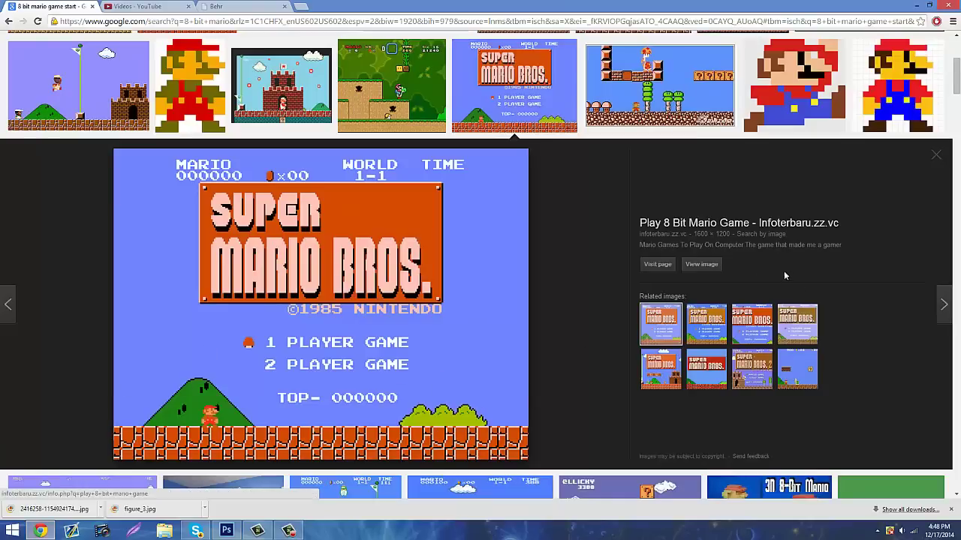
{"action": "left_click", "coordinate": [226, 530]}
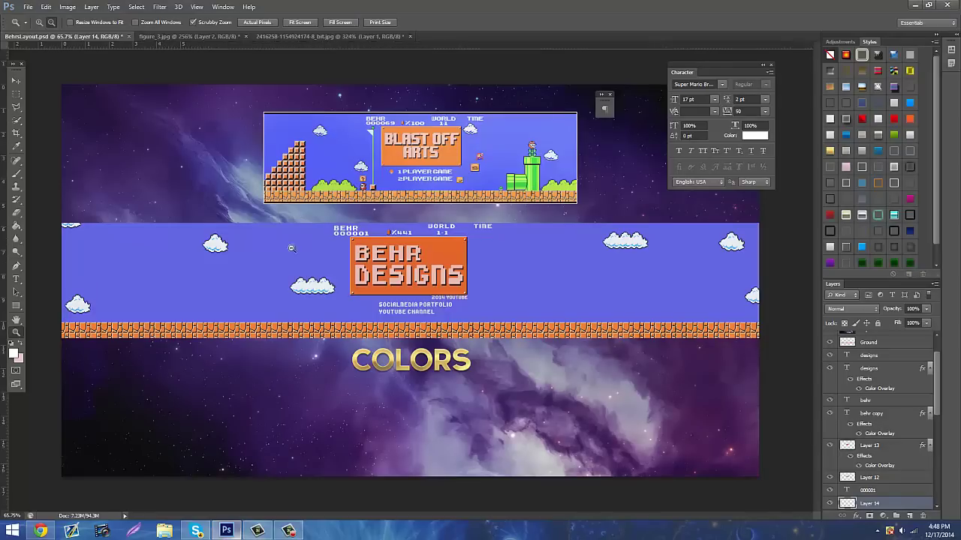
{"action": "left_click", "coordinate": [270, 36]}
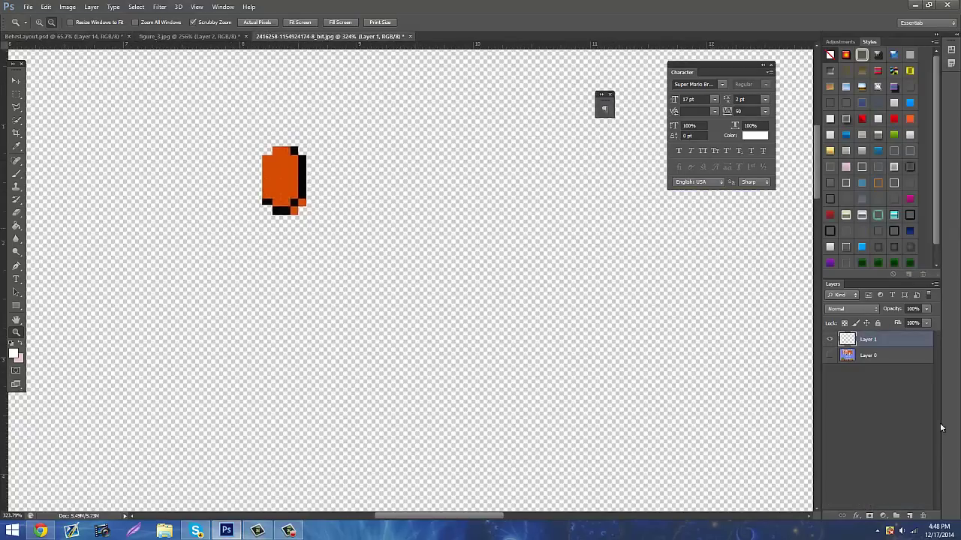
{"action": "left_click", "coordinate": [829, 339]}
{"action": "left_click", "coordinate": [830, 355]}
{"action": "scroll", "coordinate": [82, 349], "scroll_direction": "down", "scroll_amount": 1}
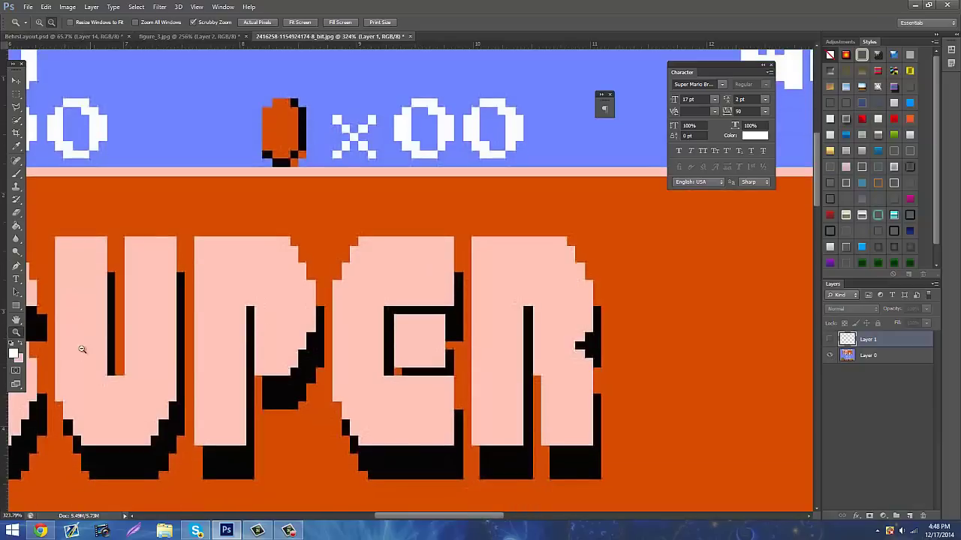
{"action": "left_click_drag", "start_coordinate": [362, 333], "coordinate": [322, 324]}
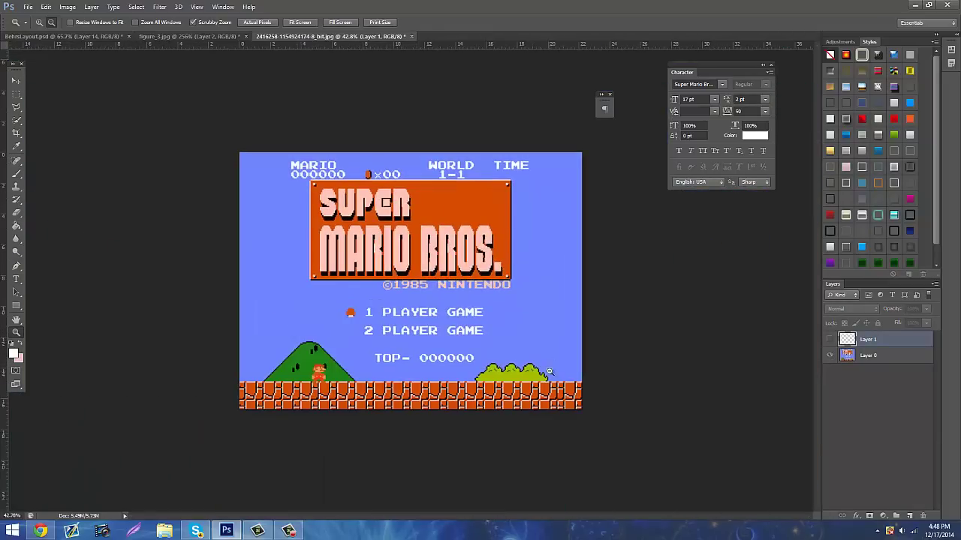
Select the green bush and its surroundings with a rectangular marquee and make Layer 0 active.
{"action": "left_click_drag", "start_coordinate": [550, 372], "coordinate": [606, 347]}
{"action": "left_click_drag", "start_coordinate": [379, 359], "coordinate": [405, 352]}
{"action": "scroll", "coordinate": [392, 325], "scroll_direction": "down", "scroll_amount": 1}
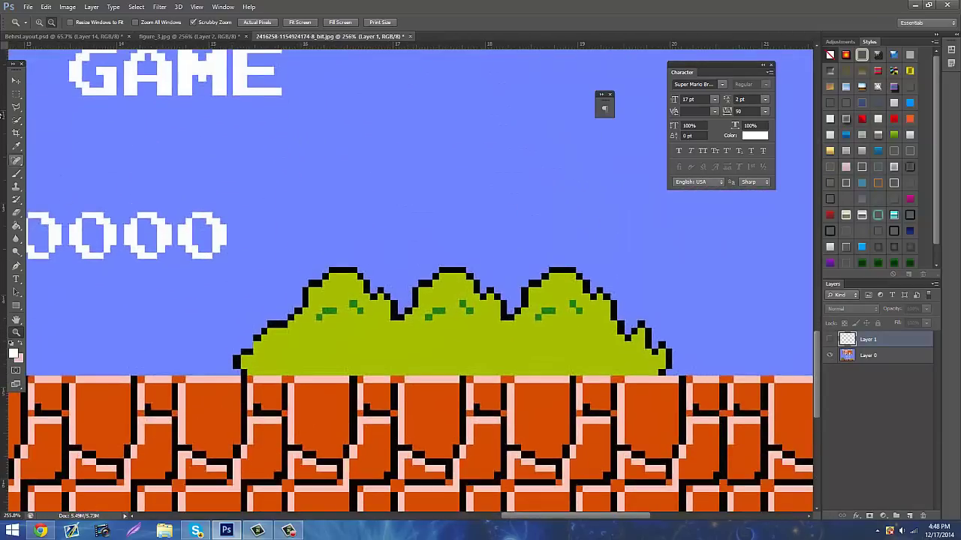
{"action": "left_click", "coordinate": [16, 94]}
{"action": "left_click_drag", "start_coordinate": [87, 137], "coordinate": [406, 272]}
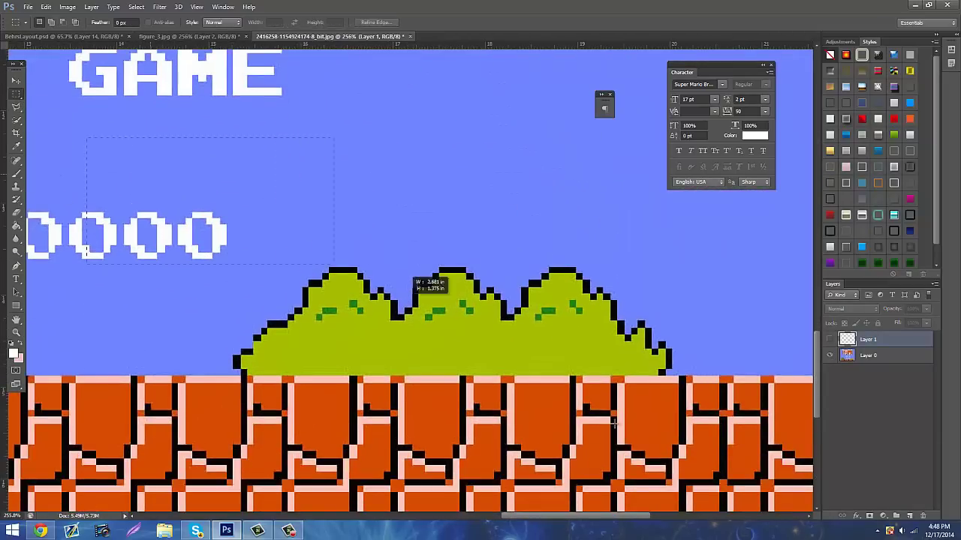
{"action": "left_click", "coordinate": [867, 356]}
{"action": "key", "text": "ctrl+n"}
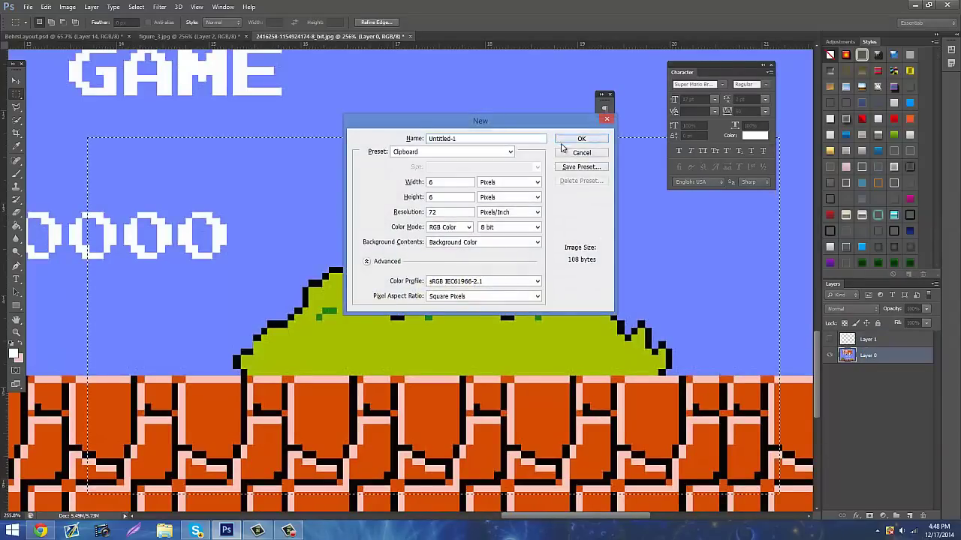
{"action": "left_click", "coordinate": [578, 140]}
{"action": "left_click", "coordinate": [331, 36]}
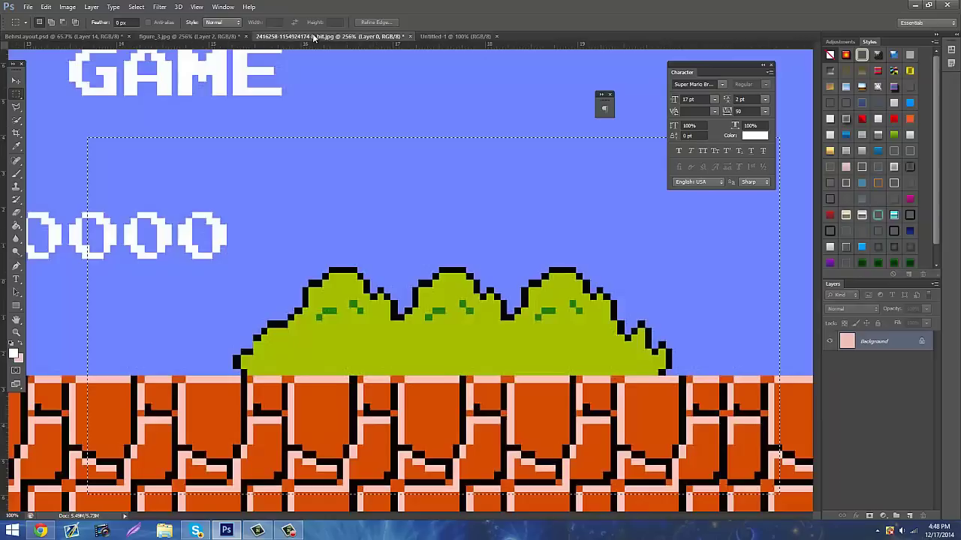
Copy the marqueed bush area to a new layer and hide Layer 0.
{"action": "left_click", "coordinate": [906, 354]}
{"action": "key", "text": "ctrl+d"}
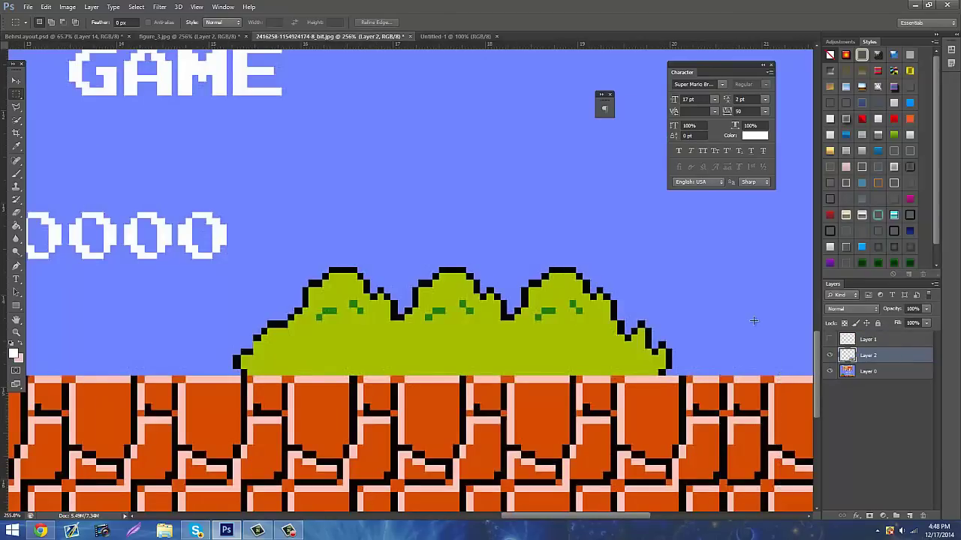
{"action": "left_click", "coordinate": [830, 372]}
{"action": "left_click", "coordinate": [866, 372]}
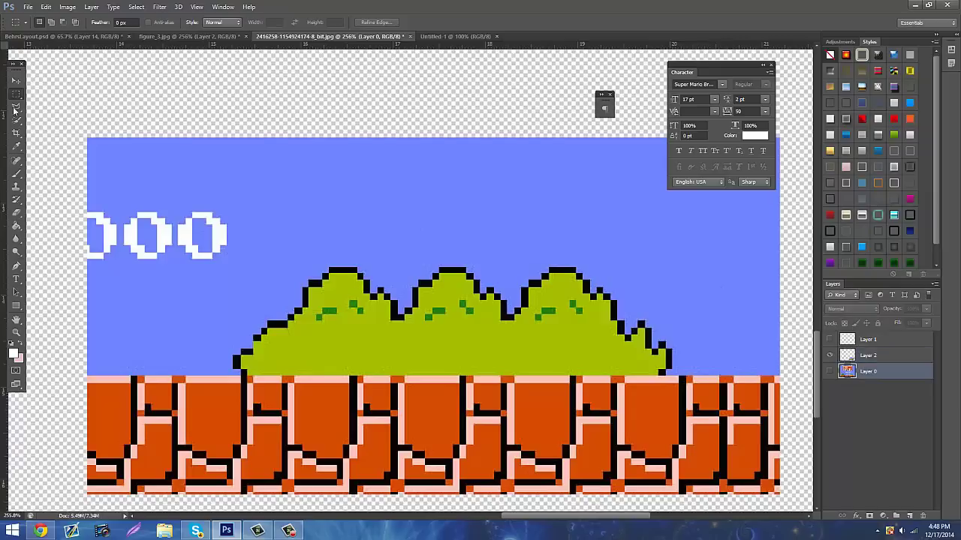
Cut the brick ground beneath the bush from Layer 2.
{"action": "left_click_drag", "start_coordinate": [67, 99], "coordinate": [794, 267]}
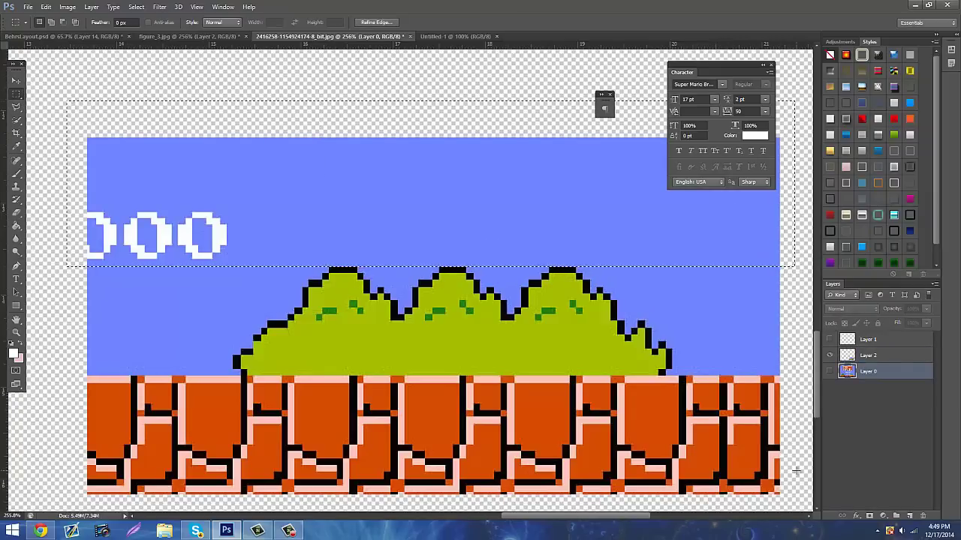
{"action": "left_click_drag", "start_coordinate": [792, 499], "coordinate": [44, 377]}
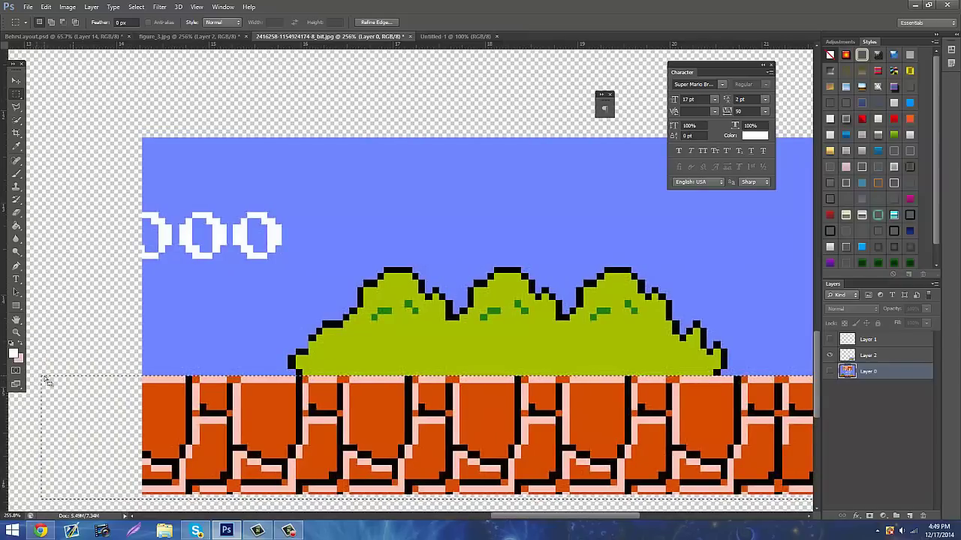
{"action": "left_click", "coordinate": [901, 369], "text": "ctrl"}
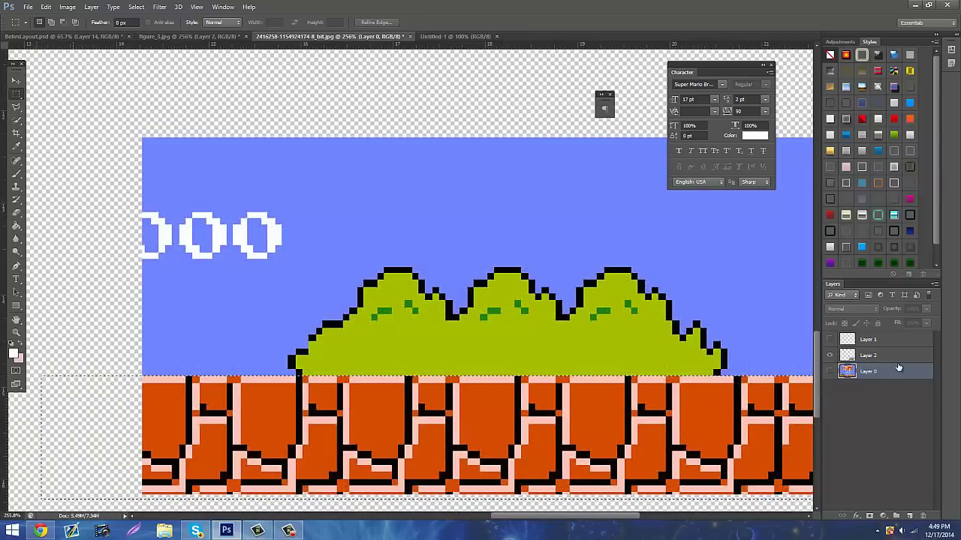
{"action": "left_click", "coordinate": [899, 363]}
{"action": "key", "text": "ctrl+x"}
Remove the zeros and the blocks of blue sky on the left side of the bush.
{"action": "left_click_drag", "start_coordinate": [103, 86], "coordinate": [287, 446]}
{"action": "key", "text": "ctrl+x"}
{"action": "left_click_drag", "start_coordinate": [155, 118], "coordinate": [344, 321]}
{"action": "key", "text": "ctrl+x"}
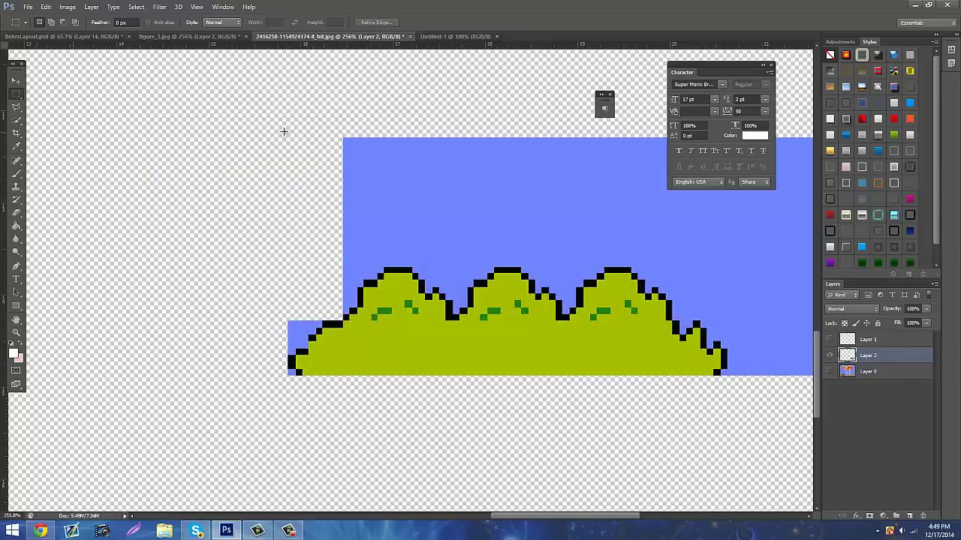
{"action": "left_click_drag", "start_coordinate": [283, 132], "coordinate": [378, 278]}
{"action": "key", "text": "ctrl+x"}
Cut away the wide sky area above the bush and the sky beyond its right end.
{"action": "left_click_drag", "start_coordinate": [352, 97], "coordinate": [692, 270]}
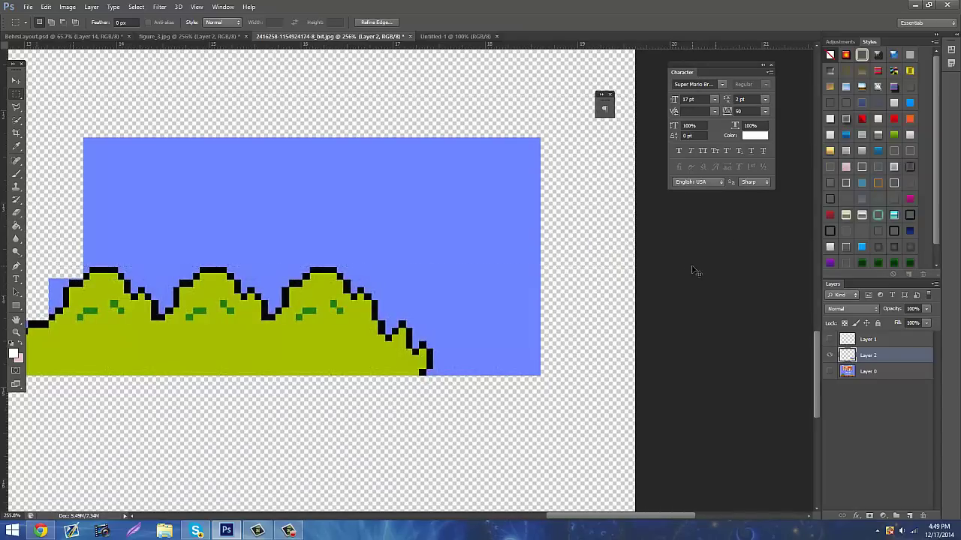
{"action": "key", "text": "ctrl+x"}
{"action": "left_click_drag", "start_coordinate": [653, 417], "coordinate": [435, 186]}
{"action": "left_click", "coordinate": [422, 299]}
{"action": "key", "text": "ctrl+x"}
{"action": "left_click_drag", "start_coordinate": [507, 378], "coordinate": [427, 379]}
Clear the large sky blocks above the bush's lower right slope, trimming along the black pixel outline.
{"action": "scroll", "coordinate": [111, 409], "scroll_direction": "up", "scroll_amount": 2}
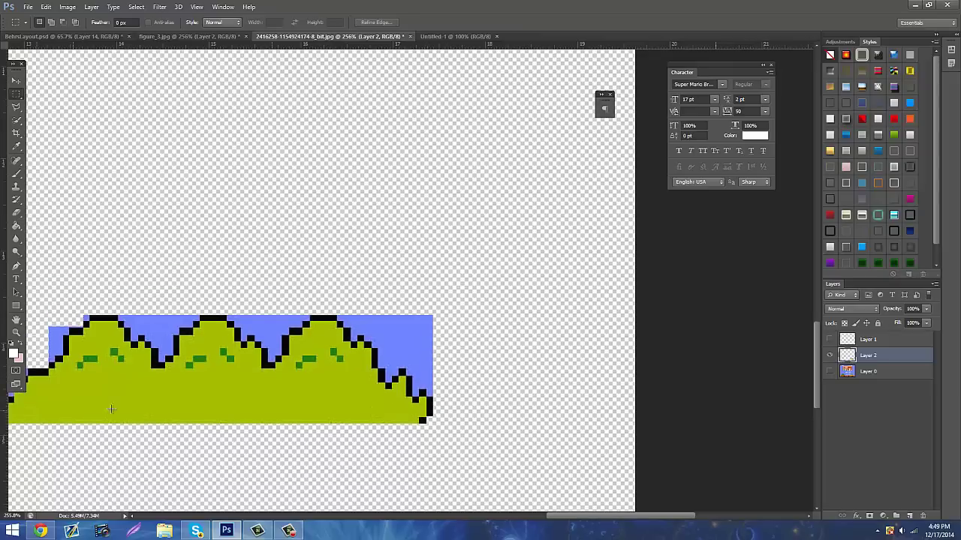
{"action": "left_click", "coordinate": [17, 332]}
{"action": "left_click_drag", "start_coordinate": [382, 320], "coordinate": [412, 298]}
{"action": "left_click", "coordinate": [16, 96]}
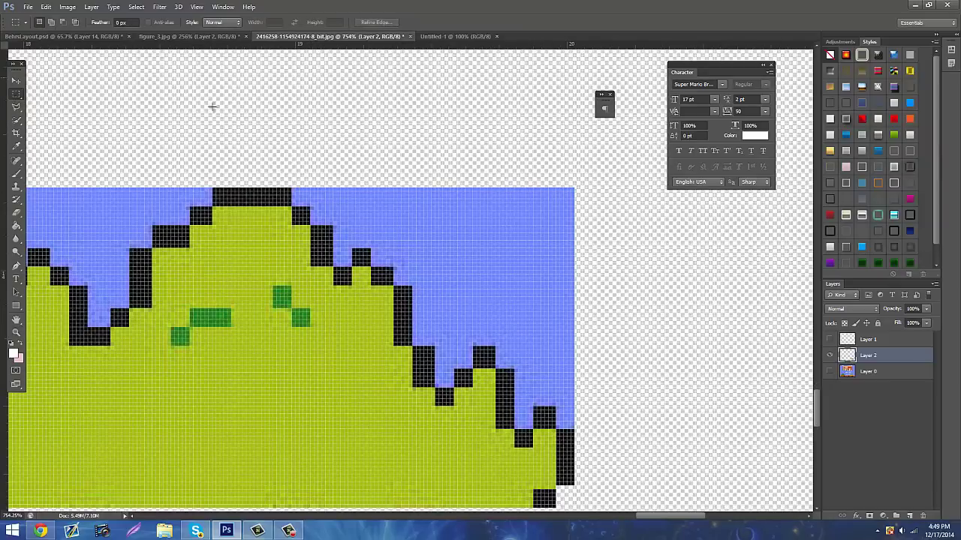
{"action": "left_click_drag", "start_coordinate": [628, 156], "coordinate": [485, 322]}
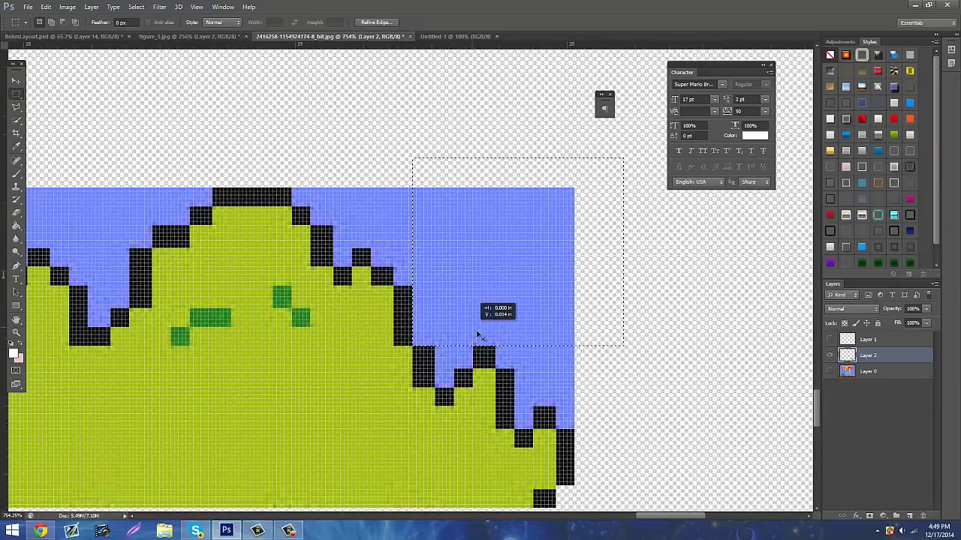
{"action": "key", "text": "Delete"}
{"action": "left_click_drag", "start_coordinate": [623, 336], "coordinate": [494, 368]}
{"action": "key", "text": "Delete"}
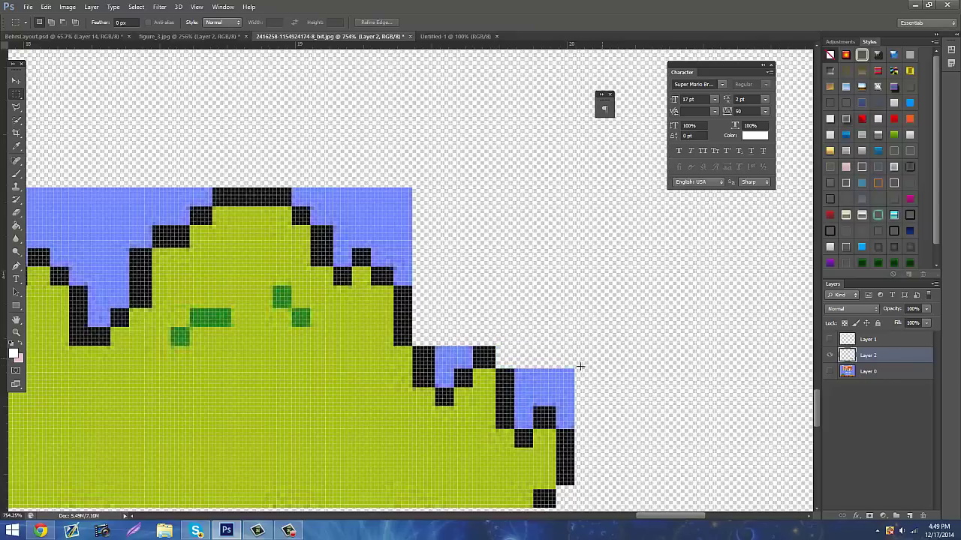
Delete the remaining blue pixels around the small point at the bush's far right tip.
{"action": "left_click_drag", "start_coordinate": [604, 357], "coordinate": [515, 403]}
{"action": "key", "text": "Delete"}
{"action": "left_click_drag", "start_coordinate": [615, 376], "coordinate": [558, 426]}
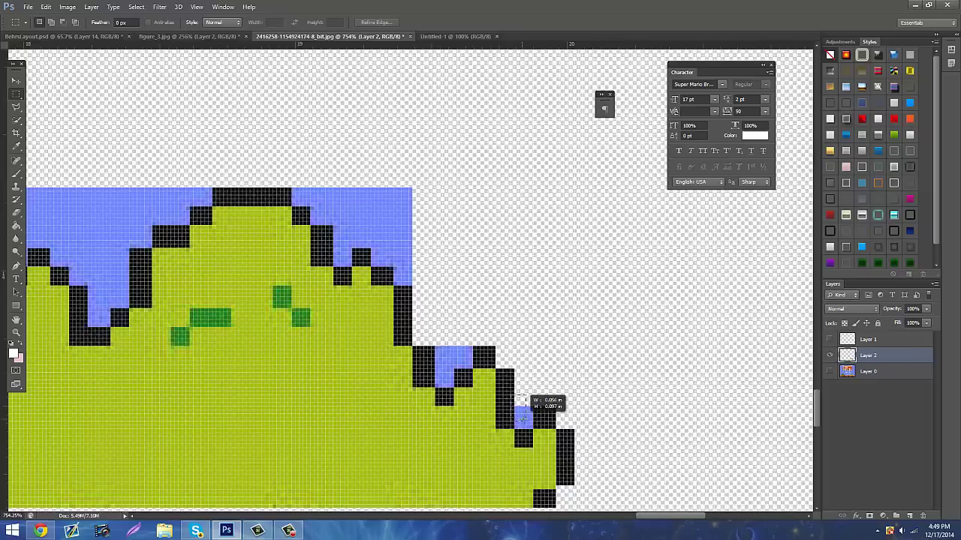
{"action": "left_click_drag", "start_coordinate": [534, 430], "coordinate": [534, 428]}
{"action": "key", "text": "Delete"}
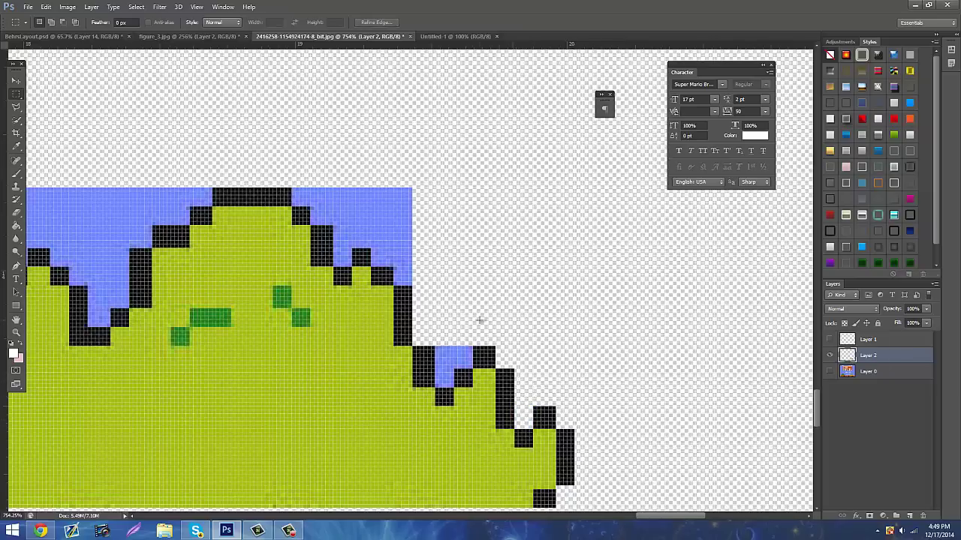
Delete the blue pixels in the notch halfway down the bush's right slope.
{"action": "left_click_drag", "start_coordinate": [454, 381], "coordinate": [454, 389]}
{"action": "key", "text": "Delete"}
{"action": "left_click_drag", "start_coordinate": [438, 335], "coordinate": [471, 367]}
{"action": "key", "text": "Delete"}
Clear the narrow sky column above the vertical black edge of the bush's right peak.
{"action": "scroll", "coordinate": [455, 314], "scroll_direction": "up", "scroll_amount": 3}
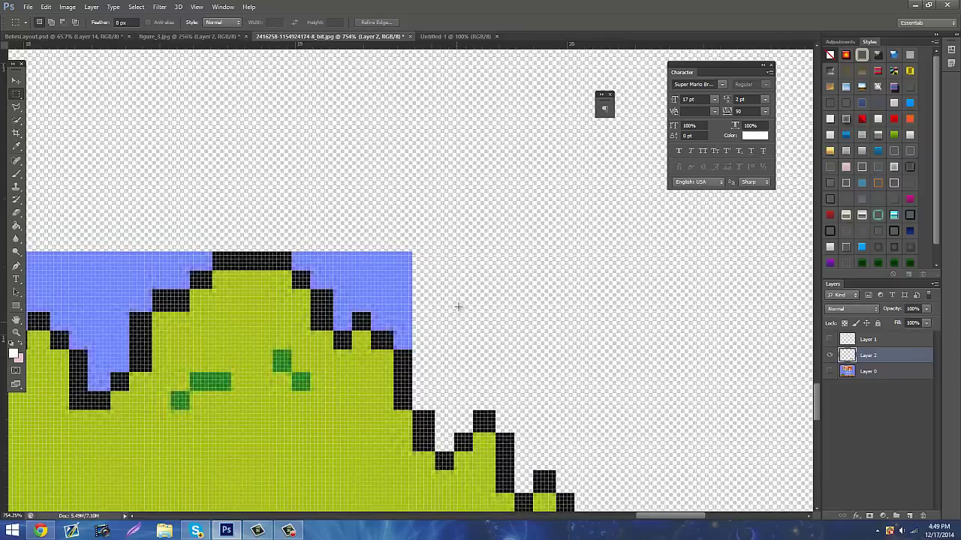
{"action": "left_click_drag", "start_coordinate": [457, 250], "coordinate": [393, 389]}
{"action": "key", "text": "Delete"}
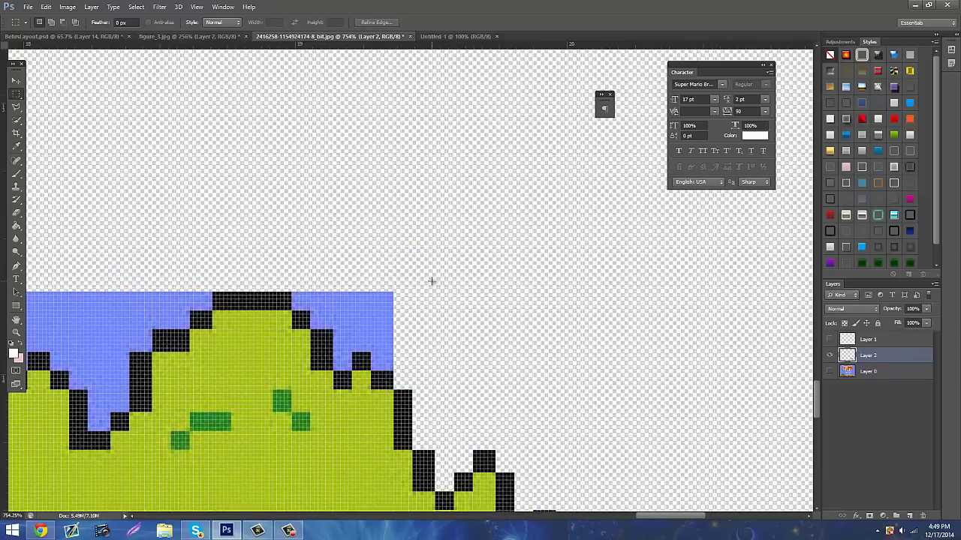
Clear the blue sky along the stepped black outline on the right slope of the bush's rightmost peak.
{"action": "left_click_drag", "start_coordinate": [433, 279], "coordinate": [371, 370]}
{"action": "key", "text": "Delete"}
{"action": "left_click_drag", "start_coordinate": [409, 266], "coordinate": [334, 350]}
{"action": "key", "text": "Delete"}
{"action": "left_click_drag", "start_coordinate": [333, 317], "coordinate": [347, 359]}
{"action": "key", "text": "Delete"}
{"action": "left_click_drag", "start_coordinate": [374, 276], "coordinate": [292, 307]}
{"action": "key", "text": "Delete"}
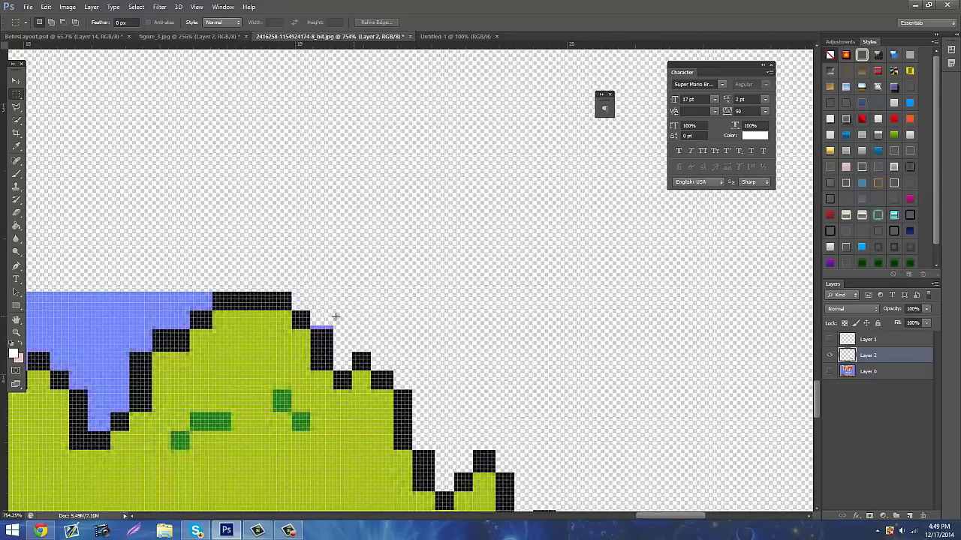
{"action": "left_click_drag", "start_coordinate": [355, 313], "coordinate": [310, 326]}
{"action": "left_click", "coordinate": [476, 412]}
Clear the sky in the valley between the middle and right peaks, following the right peak's left outline down to the valley floor.
{"action": "scroll", "coordinate": [596, 481], "scroll_direction": "left", "scroll_amount": 10}
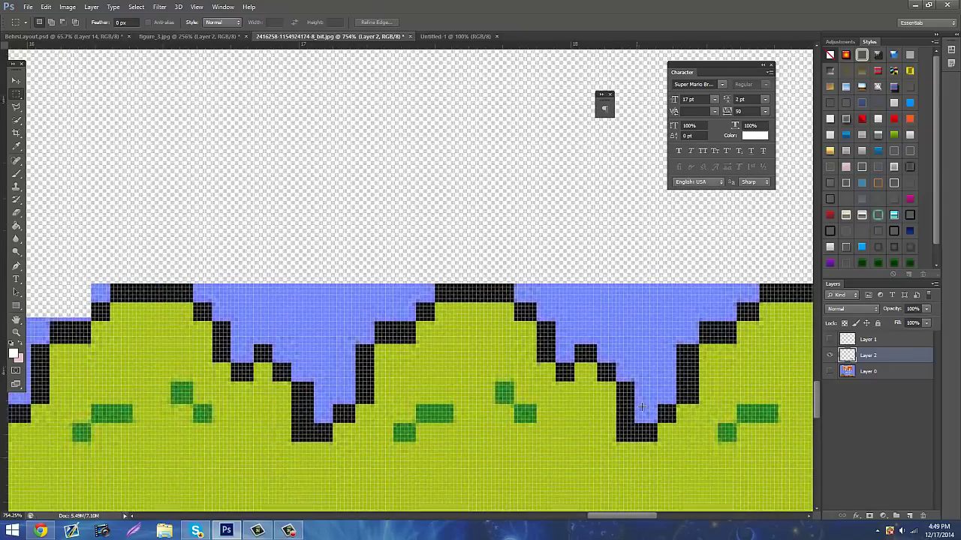
{"action": "left_click_drag", "start_coordinate": [604, 515], "coordinate": [615, 516]}
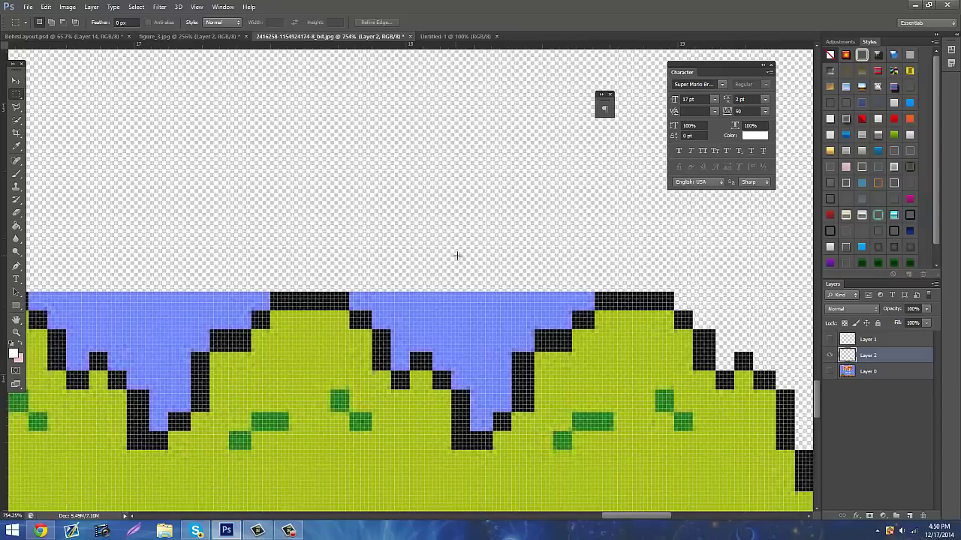
{"action": "left_click_drag", "start_coordinate": [469, 277], "coordinate": [492, 430]}
{"action": "key", "text": "Delete"}
{"action": "mouse_move", "coordinate": [463, 254]}
{"action": "left_mouse_down"}
{"action": "mouse_move", "coordinate": [595, 293]}
{"action": "mouse_move", "coordinate": [594, 313]}
{"action": "left_mouse_up"}
{"action": "key", "text": "Delete"}
{"action": "mouse_move", "coordinate": [481, 269]}
{"action": "left_mouse_down"}
{"action": "mouse_move", "coordinate": [562, 300]}
{"action": "mouse_move", "coordinate": [574, 327]}
{"action": "mouse_move", "coordinate": [561, 323]}
{"action": "left_mouse_up"}
{"action": "key", "text": "Delete"}
{"action": "mouse_move", "coordinate": [469, 301]}
{"action": "left_mouse_down"}
{"action": "mouse_move", "coordinate": [538, 335]}
{"action": "mouse_move", "coordinate": [524, 349]}
{"action": "left_mouse_up"}
{"action": "key", "text": "Delete"}
{"action": "left_click_drag", "start_coordinate": [495, 401], "coordinate": [499, 413]}
{"action": "key", "text": "Delete"}
Delete the remaining blue blocks along the middle peak's right slope, including the notch pixels and the corner beside its flat top.
{"action": "left_click_drag", "start_coordinate": [495, 262], "coordinate": [372, 328]}
{"action": "key", "text": "Delete"}
{"action": "left_click_drag", "start_coordinate": [530, 298], "coordinate": [392, 351]}
{"action": "key", "text": "Delete"}
{"action": "left_click_drag", "start_coordinate": [527, 315], "coordinate": [437, 367]}
{"action": "left_click", "coordinate": [465, 317]}
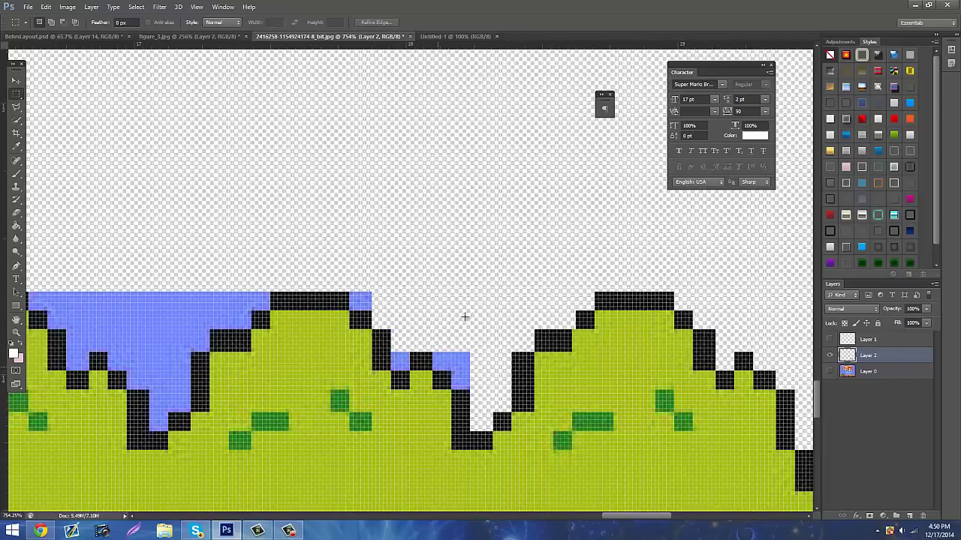
{"action": "left_click_drag", "start_coordinate": [469, 308], "coordinate": [433, 365]}
{"action": "key", "text": "Delete"}
{"action": "left_click_drag", "start_coordinate": [501, 327], "coordinate": [450, 385]}
{"action": "left_click", "coordinate": [421, 342]}
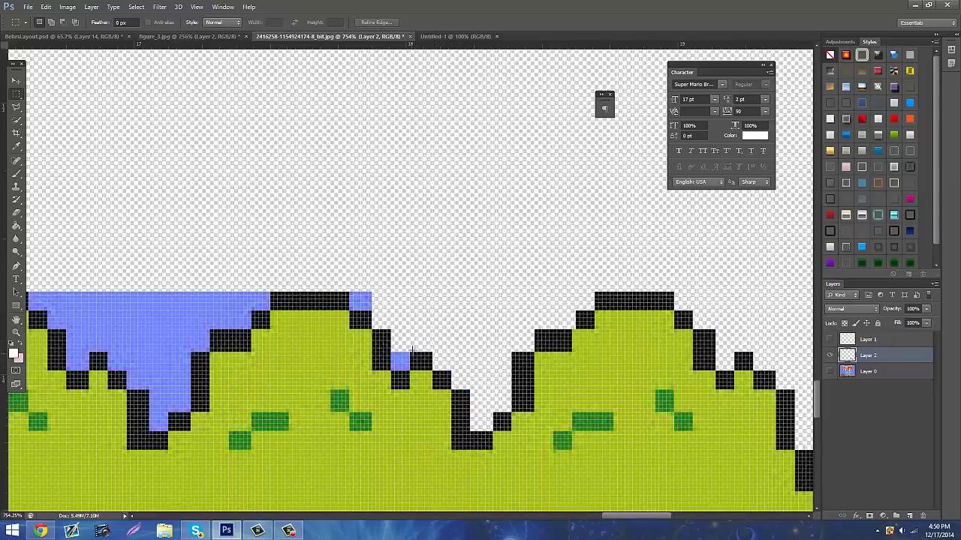
{"action": "left_click_drag", "start_coordinate": [409, 345], "coordinate": [385, 365]}
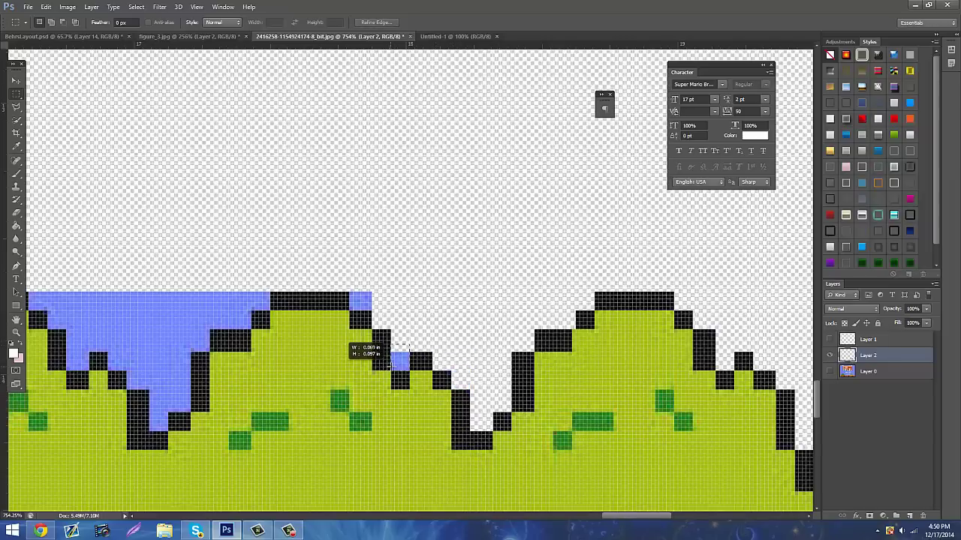
{"action": "left_click_drag", "start_coordinate": [430, 279], "coordinate": [351, 310]}
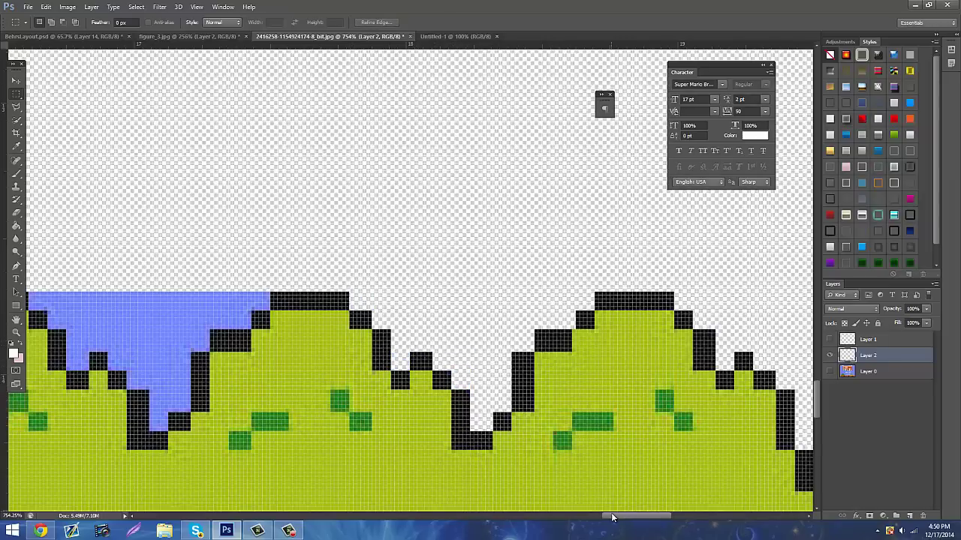
Clear the large upper sky block between the bush's left and middle peaks.
{"action": "left_click_drag", "start_coordinate": [612, 517], "coordinate": [582, 517]}
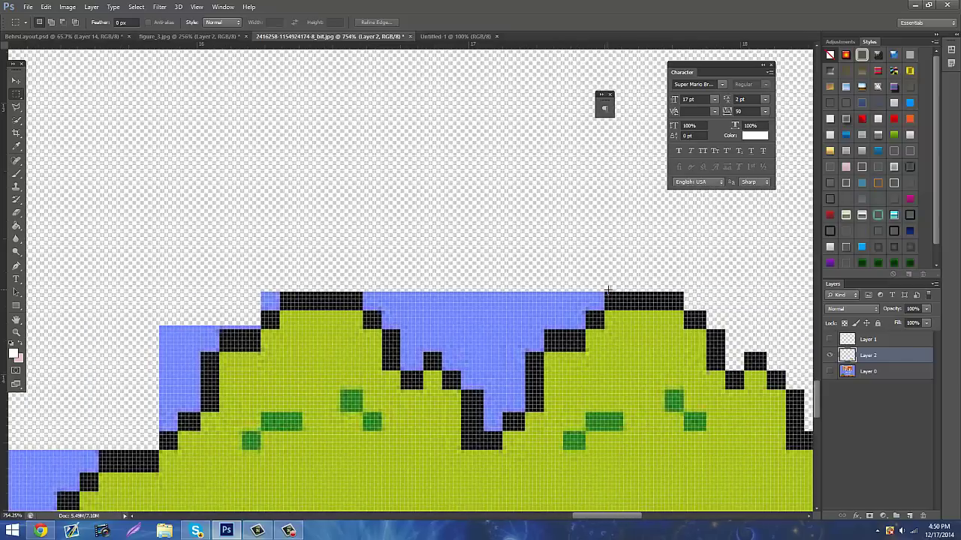
{"action": "left_click_drag", "start_coordinate": [604, 285], "coordinate": [425, 369]}
{"action": "key", "text": "Delete"}
{"action": "key", "text": "Delete"}
{"action": "key", "text": "Delete"}
Delete the leftover blue pixels on the left peak's right slope and in the bottom of the adjoining valley.
{"action": "left_click_drag", "start_coordinate": [403, 339], "coordinate": [496, 420]}
{"action": "key", "text": "Delete"}
{"action": "key", "text": "Delete"}
{"action": "key", "text": "Delete"}
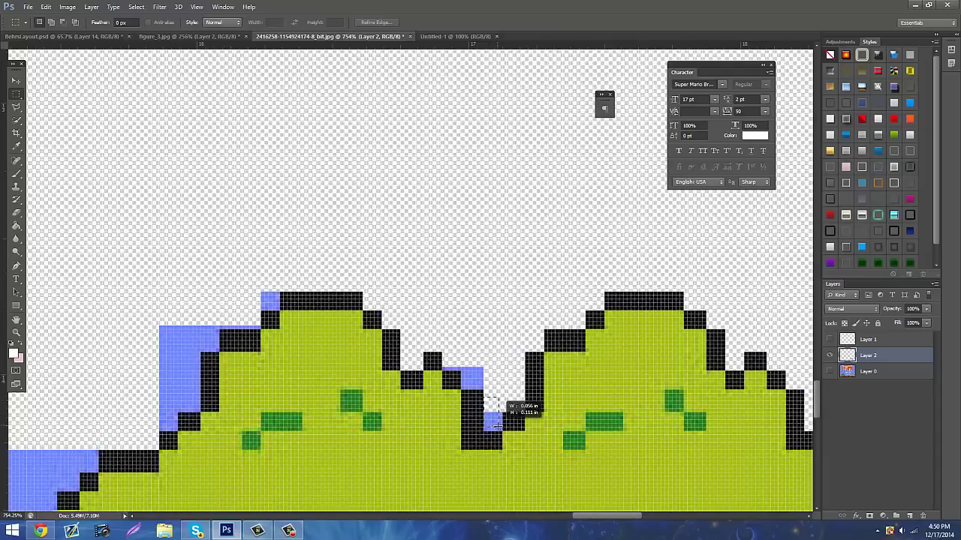
{"action": "key", "text": "Delete"}
{"action": "left_click_drag", "start_coordinate": [510, 336], "coordinate": [459, 389]}
{"action": "key", "text": "Delete"}
{"action": "left_click_drag", "start_coordinate": [506, 355], "coordinate": [441, 370]}
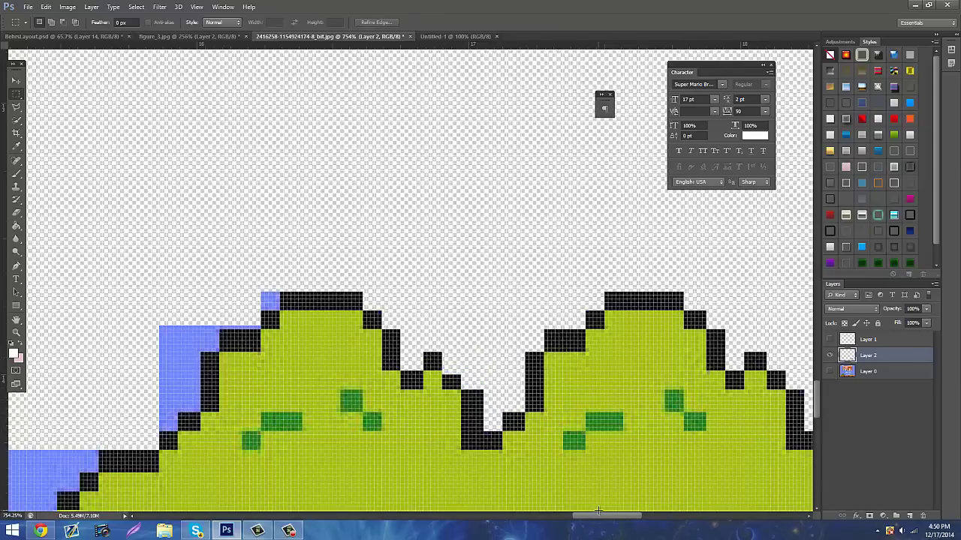
Clear the sky along the upper left slope of the bush's leftmost peak, including the pixel at its step corner.
{"action": "left_click_drag", "start_coordinate": [584, 517], "coordinate": [562, 516]}
{"action": "left_click_drag", "start_coordinate": [372, 242], "coordinate": [511, 309]}
{"action": "key", "text": "Delete"}
{"action": "left_click_drag", "start_coordinate": [383, 292], "coordinate": [494, 328]}
{"action": "left_click_drag", "start_coordinate": [342, 283], "coordinate": [431, 408]}
{"action": "key", "text": "Delete"}
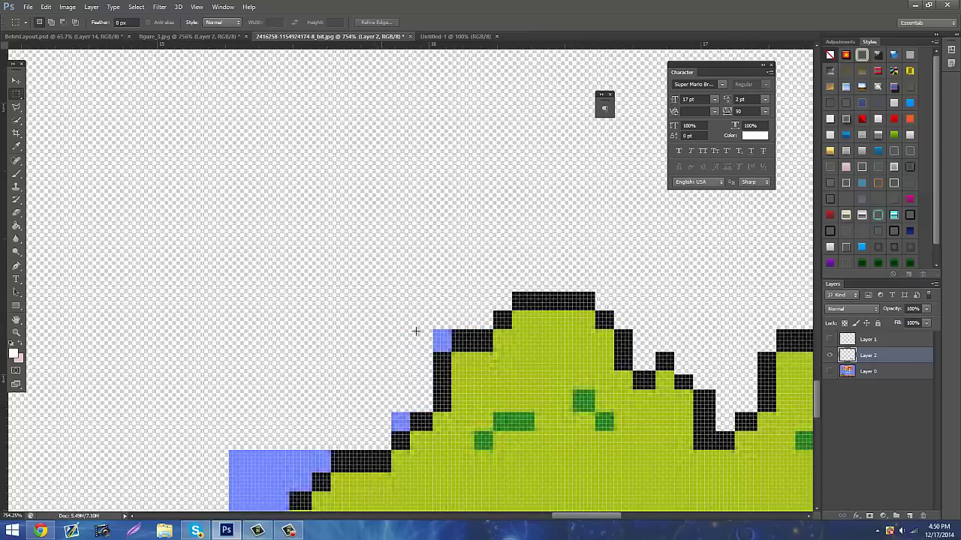
{"action": "left_click_drag", "start_coordinate": [380, 303], "coordinate": [453, 355]}
{"action": "key", "text": "Delete"}
Delete the stray blue pixels halfway down the left slope and above the outline steps below it.
{"action": "scroll", "coordinate": [443, 331], "scroll_direction": "down", "scroll_amount": 5}
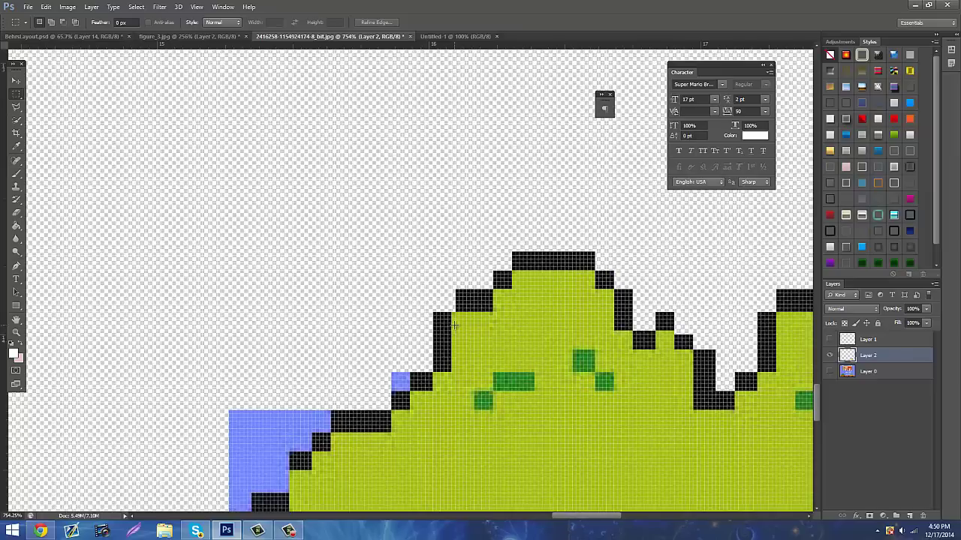
{"action": "left_click_drag", "start_coordinate": [357, 274], "coordinate": [411, 318]}
{"action": "key", "text": "Delete"}
{"action": "key", "text": "ctrl+d"}
{"action": "left_click_drag", "start_coordinate": [301, 375], "coordinate": [331, 359]}
{"action": "key", "text": "Delete"}
{"action": "key", "text": "ctrl+d"}
Clear the remaining sky at the bush's far left end, including the blue corner pixels around its tip.
{"action": "left_click_drag", "start_coordinate": [206, 330], "coordinate": [291, 421]}
{"action": "key", "text": "Delete"}
{"action": "key", "text": "Delete"}
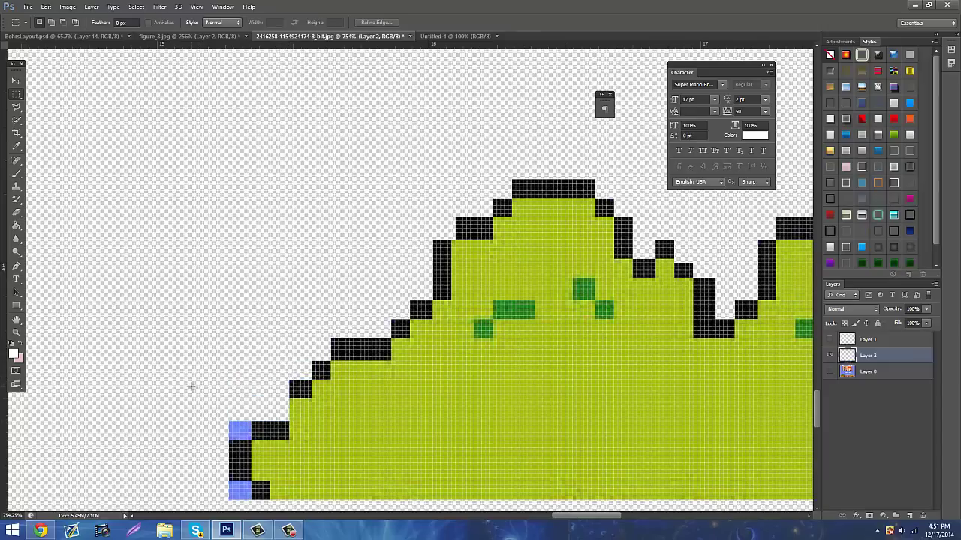
{"action": "left_click_drag", "start_coordinate": [191, 383], "coordinate": [252, 393]}
{"action": "key", "text": "Delete"}
{"action": "scroll", "coordinate": [200, 388], "scroll_direction": "down", "scroll_amount": 3}
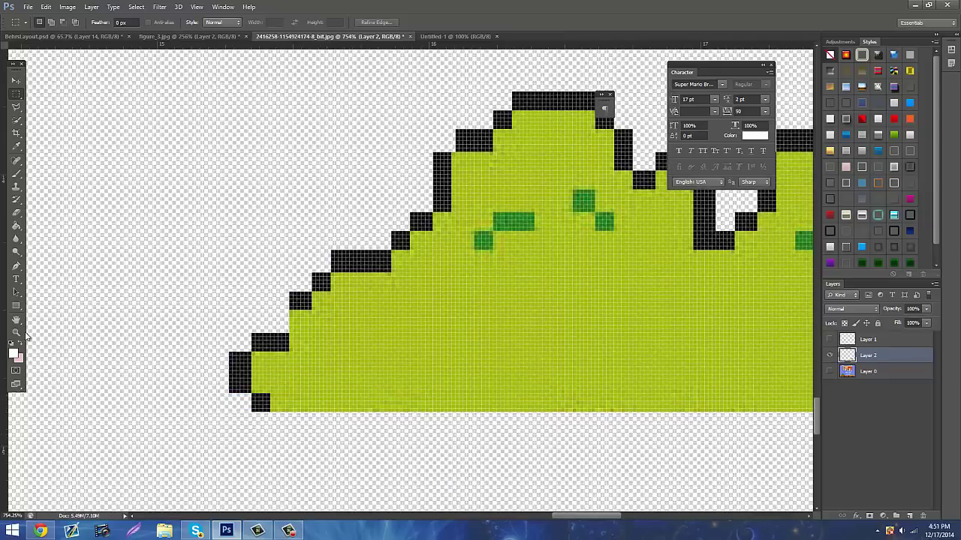
Duplicate the layer with the finished bush cutout, with the whole bush in view.
{"action": "left_click", "coordinate": [17, 333]}
{"action": "left_click_drag", "start_coordinate": [323, 361], "coordinate": [292, 371]}
{"action": "left_click_drag", "start_coordinate": [559, 379], "coordinate": [315, 215]}
{"action": "left_click", "coordinate": [18, 83]}
{"action": "key", "text": "ctrl+j"}
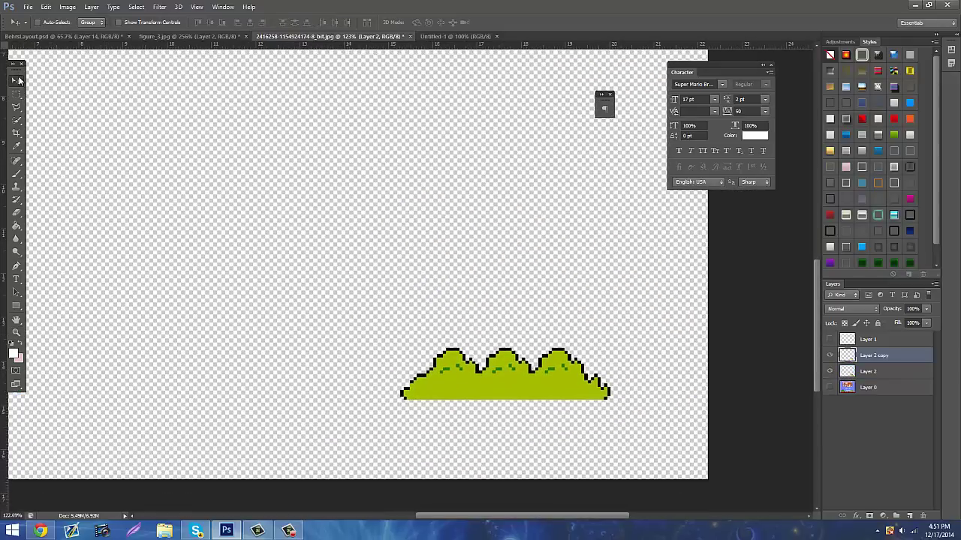
Bring the bush copy into BehrsLayout.psd, scaled to about 48%, and place it on the ground left of the BEHR DESIGNS sign.
{"action": "left_click_drag", "start_coordinate": [217, 112], "coordinate": [325, 208]}
{"action": "left_click_drag", "start_coordinate": [357, 259], "coordinate": [274, 311]}
{"action": "key", "text": "ctrl+t"}
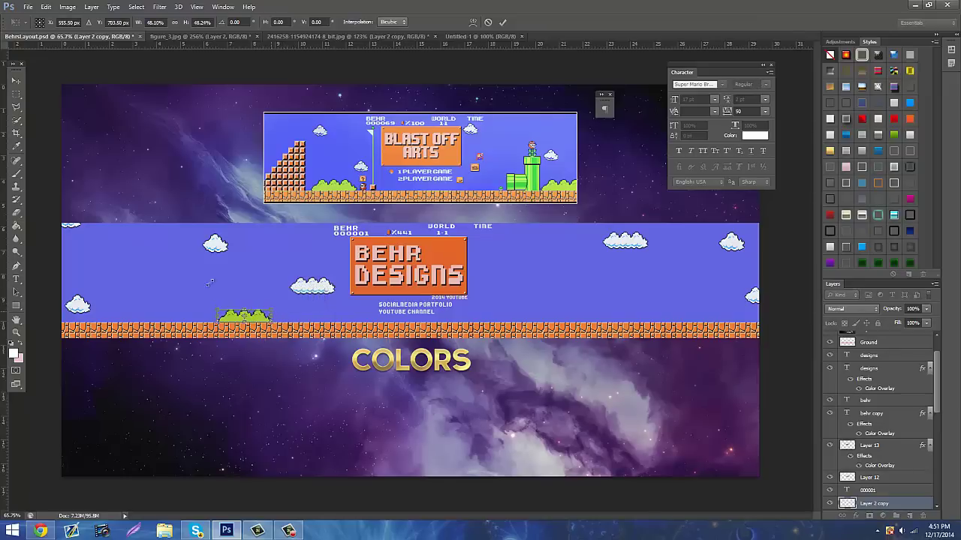
{"action": "left_click", "coordinate": [18, 93]}
{"action": "left_click", "coordinate": [416, 199]}
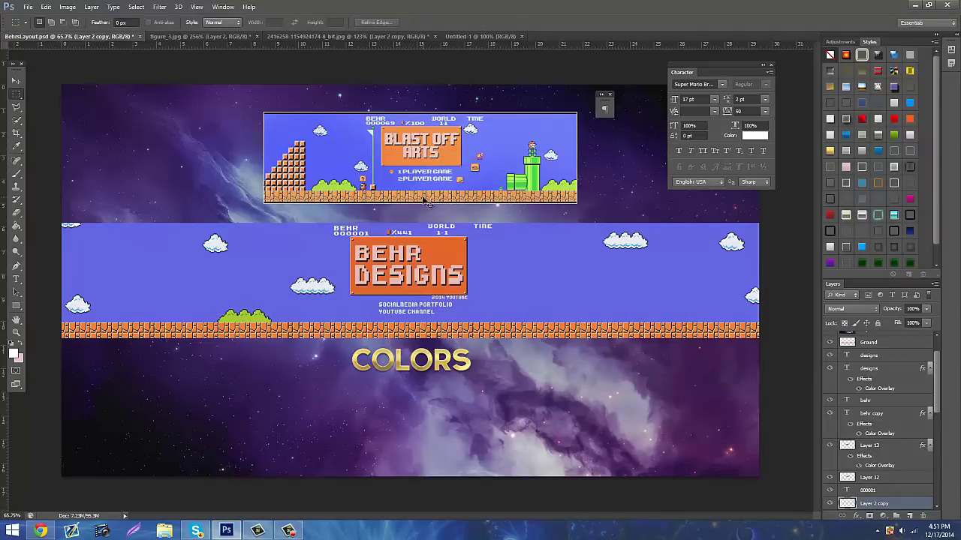
Duplicate the bush in the banner and place the copy on the ground near the banner's right end.
{"action": "key", "text": "ctrl+j"}
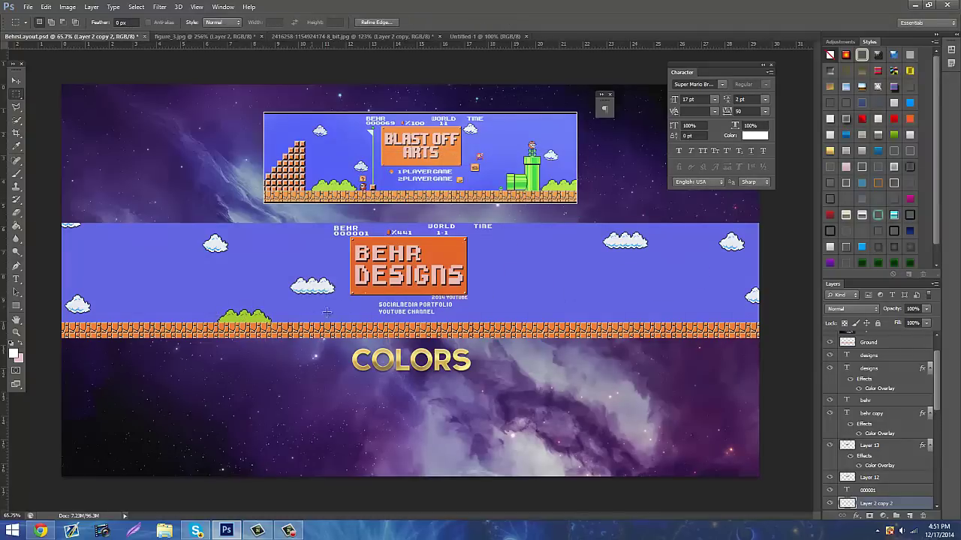
{"action": "left_click", "coordinate": [15, 81]}
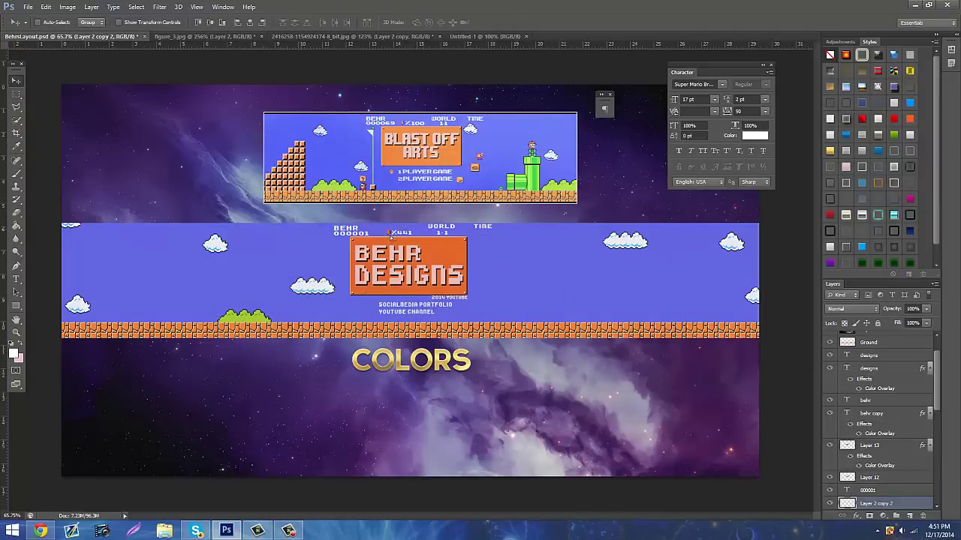
{"action": "left_click_drag", "start_coordinate": [264, 269], "coordinate": [679, 270]}
{"action": "left_click", "coordinate": [19, 94]}
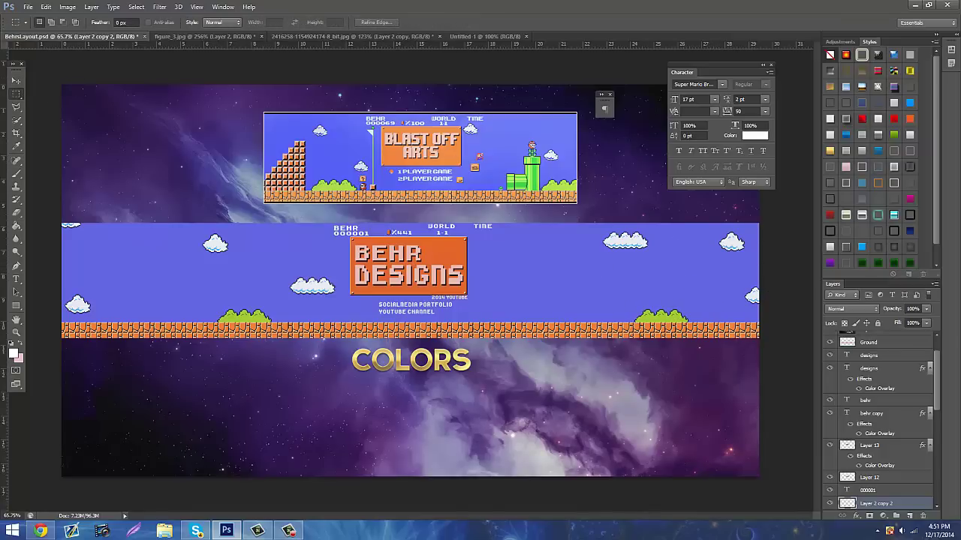
Switch to Chrome and preview the flagpole image result and its related brick staircase image, closing the preview when done.
{"action": "left_click", "coordinate": [41, 531]}
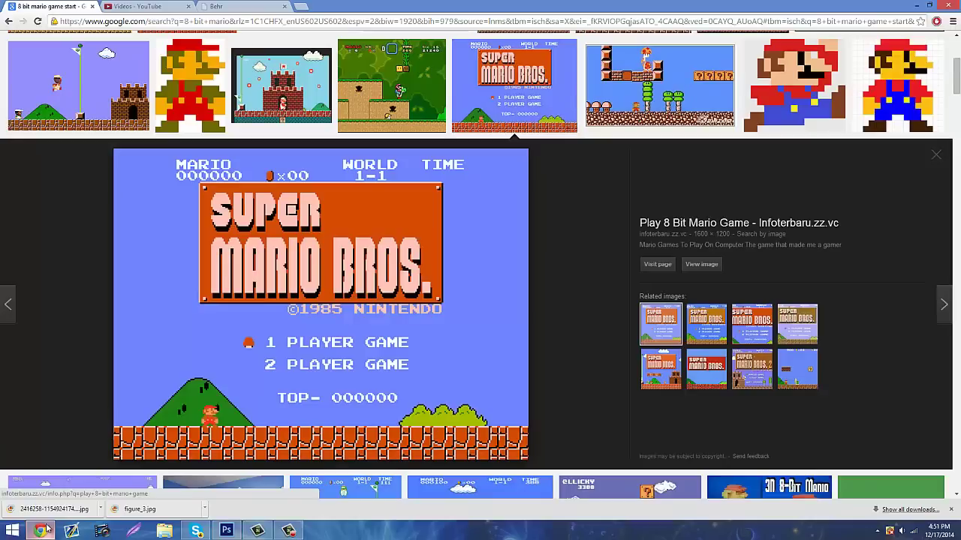
{"action": "scroll", "coordinate": [846, 279], "scroll_direction": "up", "scroll_amount": 3}
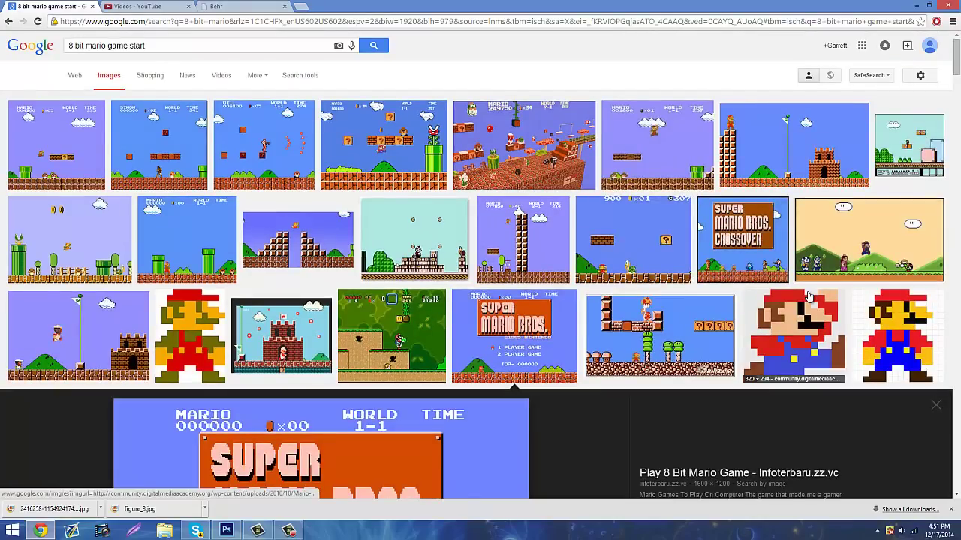
{"action": "left_click", "coordinate": [792, 137]}
{"action": "left_click", "coordinate": [713, 362]}
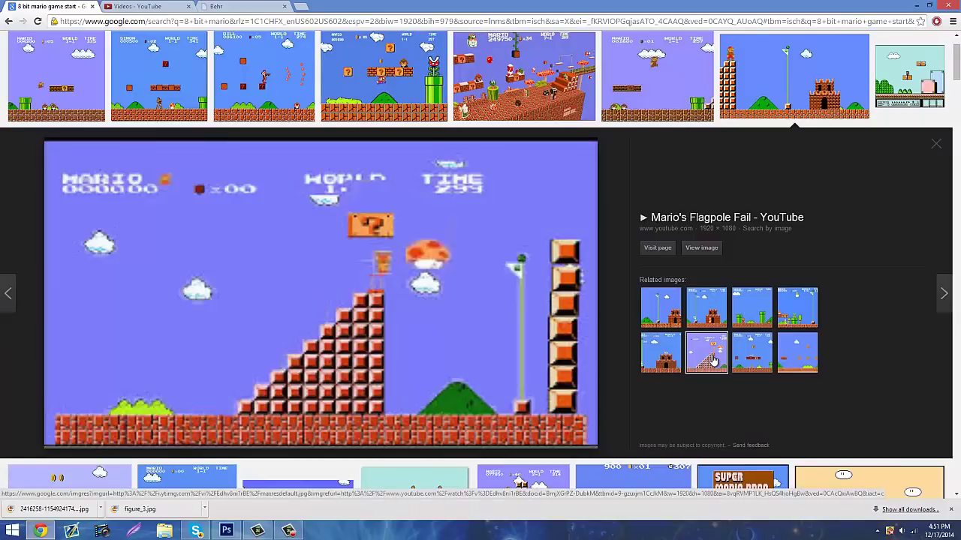
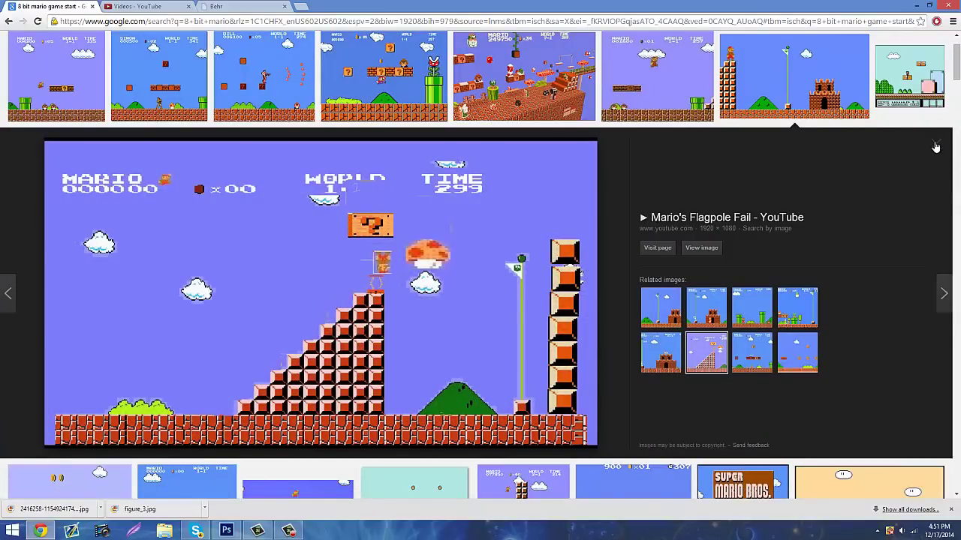
{"action": "left_click", "coordinate": [936, 146]}
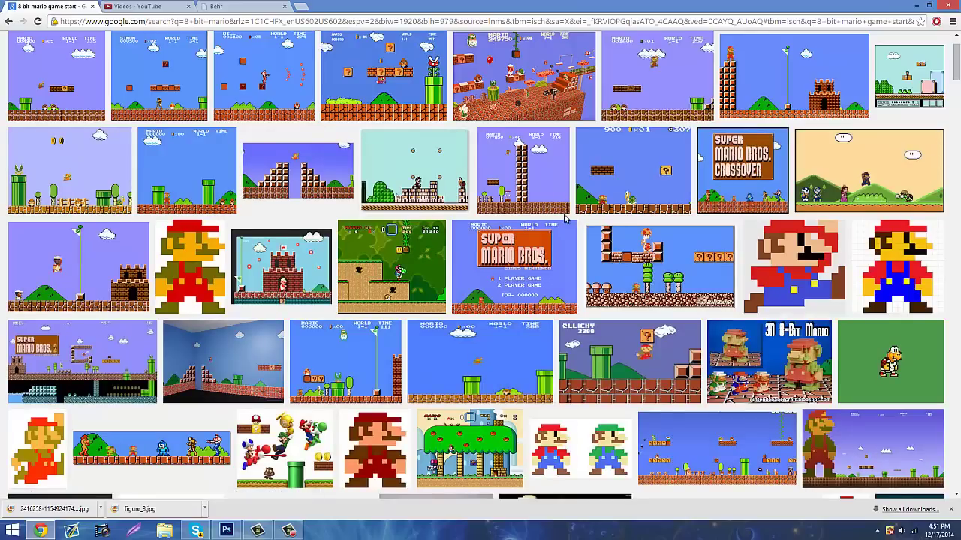
Look through the "8 bit mario game start" image results for further Mario graphics for the banner.
{"action": "scroll", "coordinate": [566, 218], "scroll_direction": "down", "scroll_amount": 4}
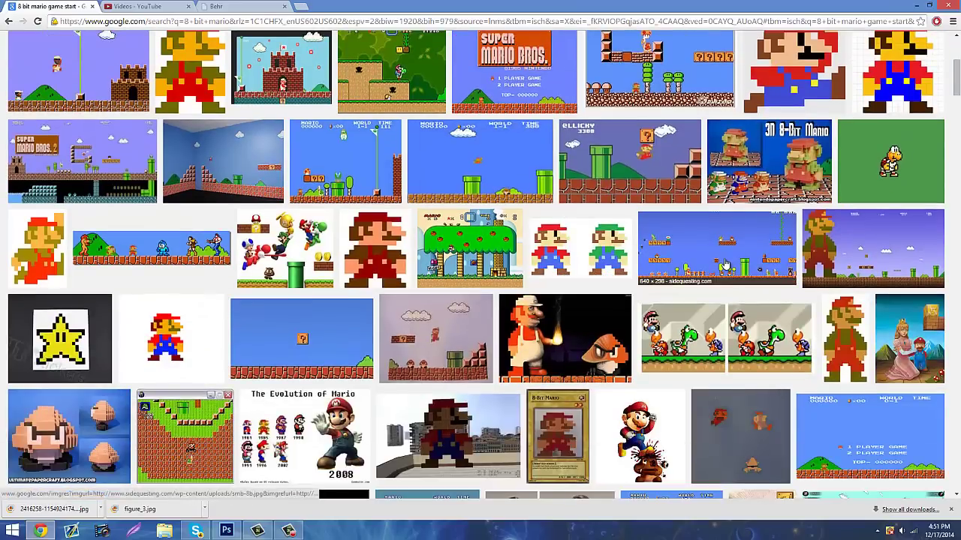
{"action": "scroll", "coordinate": [725, 264], "scroll_direction": "down", "scroll_amount": 4}
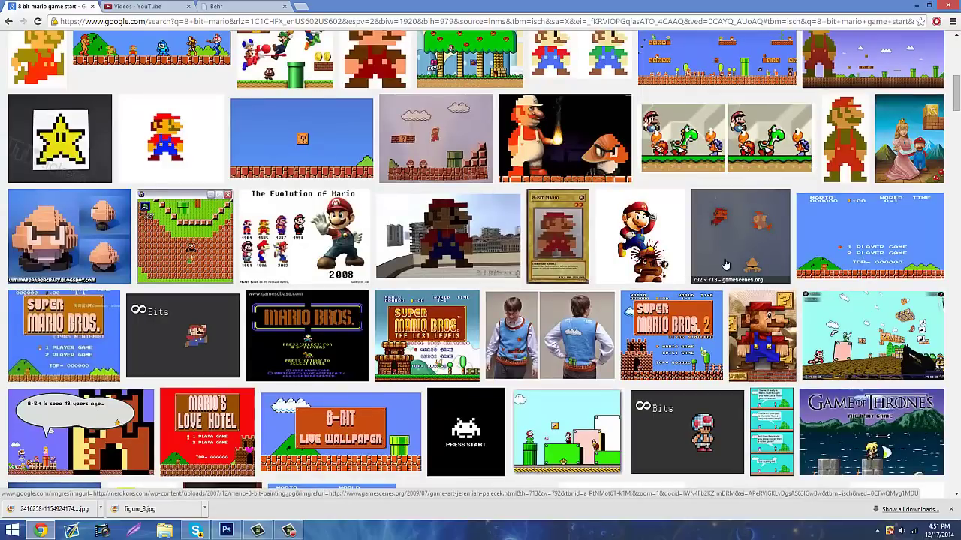
{"action": "scroll", "coordinate": [725, 265], "scroll_direction": "down", "scroll_amount": 7}
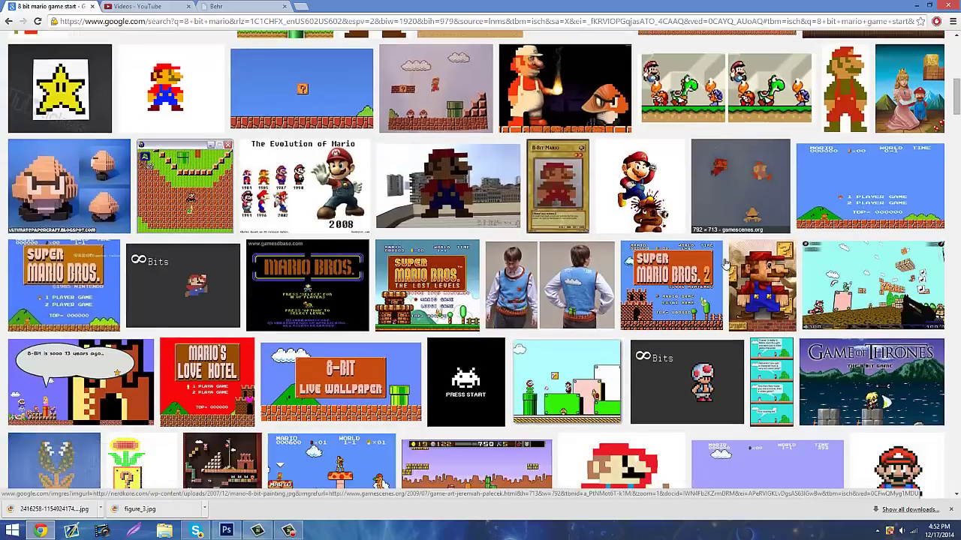
{"action": "scroll", "coordinate": [725, 264], "scroll_direction": "down", "scroll_amount": 6}
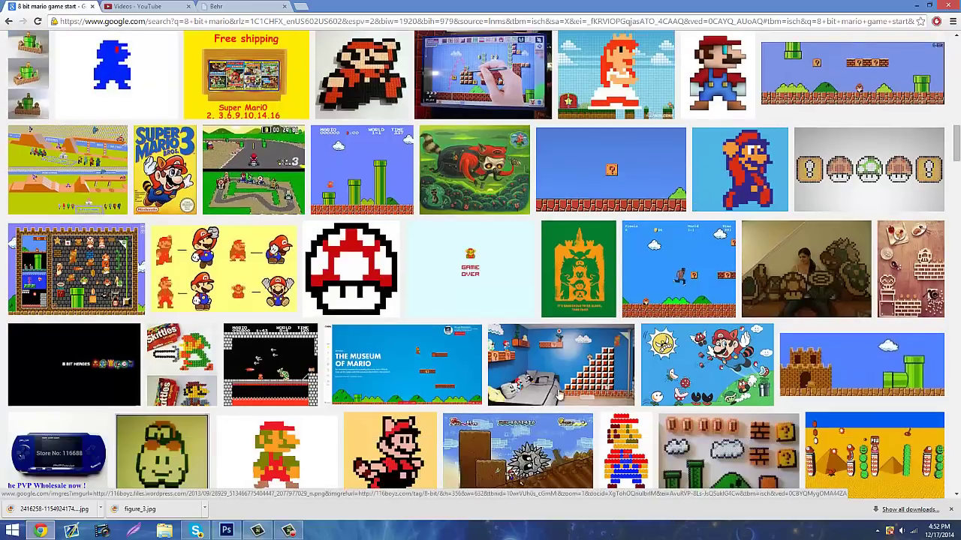
{"action": "scroll", "coordinate": [612, 473], "scroll_direction": "down", "scroll_amount": 2}
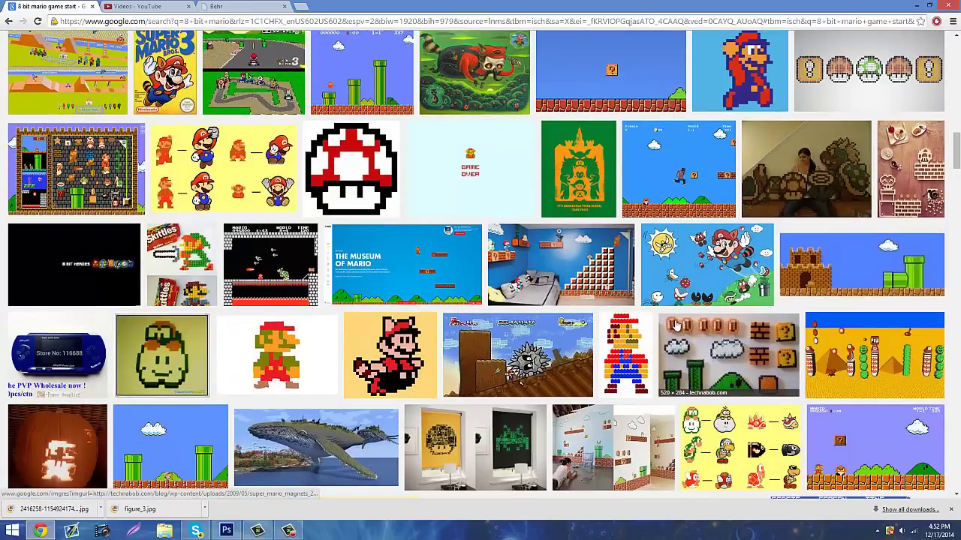
{"action": "scroll", "coordinate": [675, 324], "scroll_direction": "down", "scroll_amount": 2}
{"action": "scroll", "coordinate": [675, 325], "scroll_direction": "up", "scroll_amount": 6}
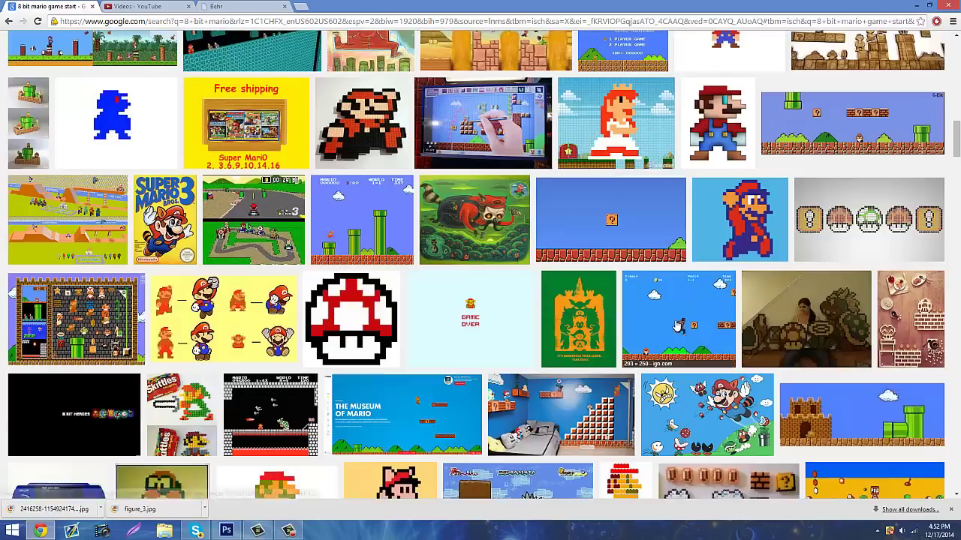
{"action": "scroll", "coordinate": [675, 325], "scroll_direction": "up", "scroll_amount": 10}
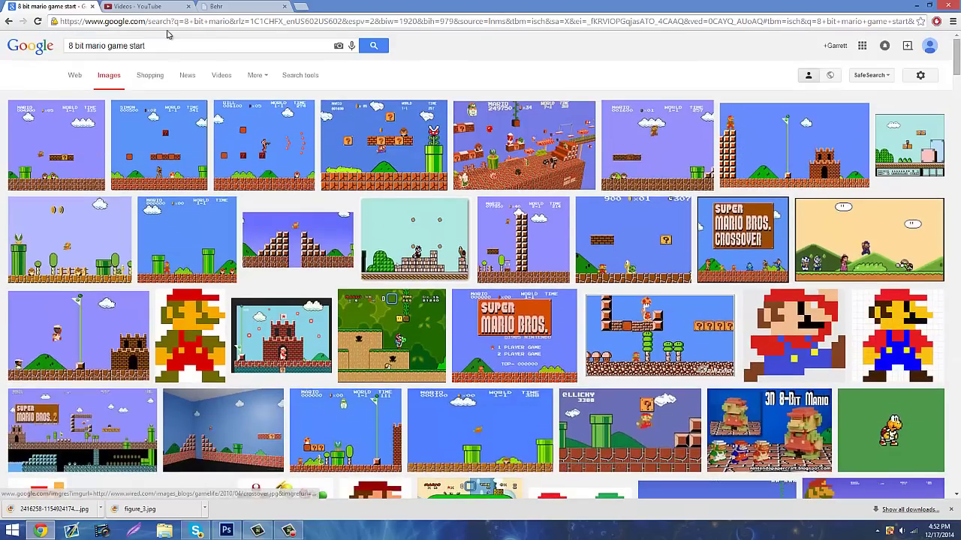
Shorten the image search query to "8 bit mario" and run it.
{"action": "left_click_drag", "start_coordinate": [146, 46], "coordinate": [111, 75]}
{"action": "key", "text": "BackSpace"}
{"action": "key", "text": "BackSpace"}
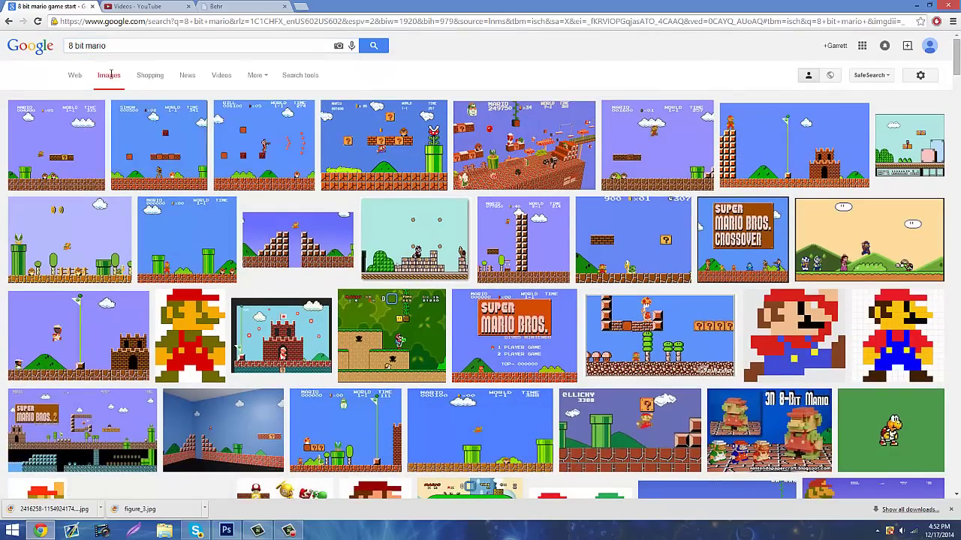
{"action": "key", "text": "Return"}
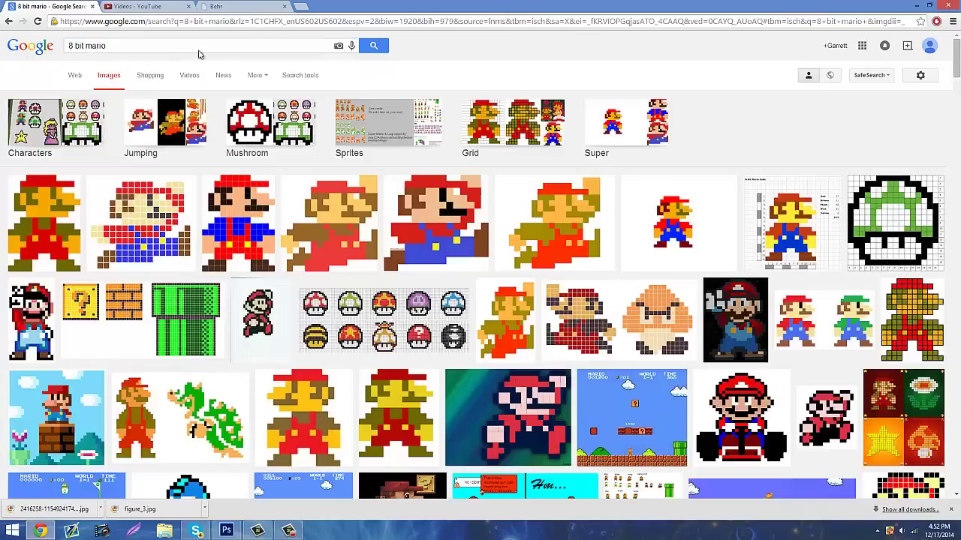
Extend the image search query to "8 bit mario game" and run it.
{"action": "left_click", "coordinate": [199, 45]}
{"action": "type", "text": "gane"}
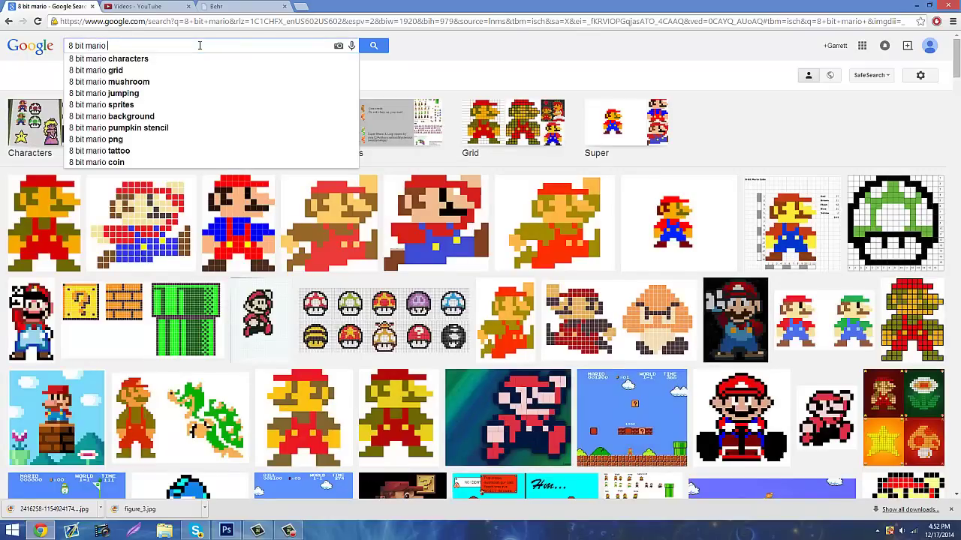
{"action": "key", "text": "Return"}
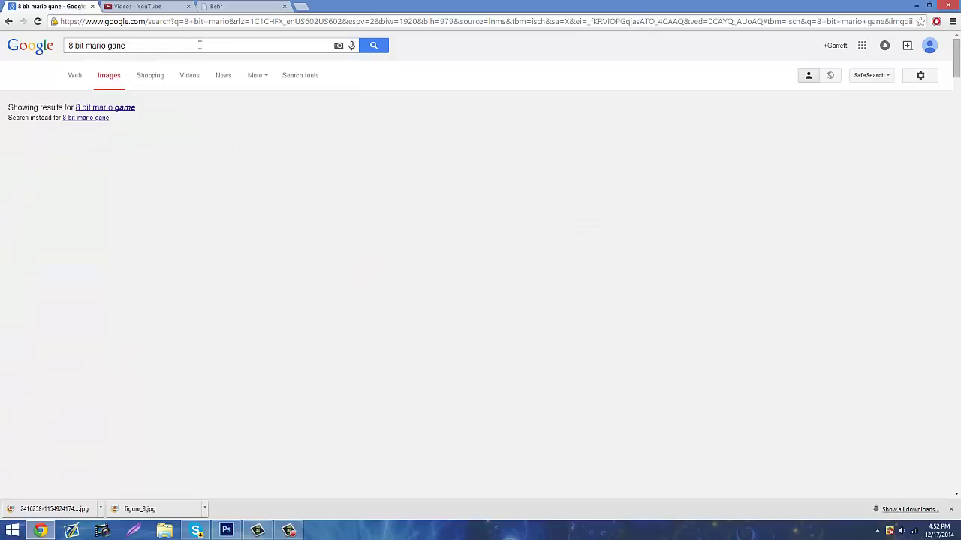
{"action": "type", "text": "me"}
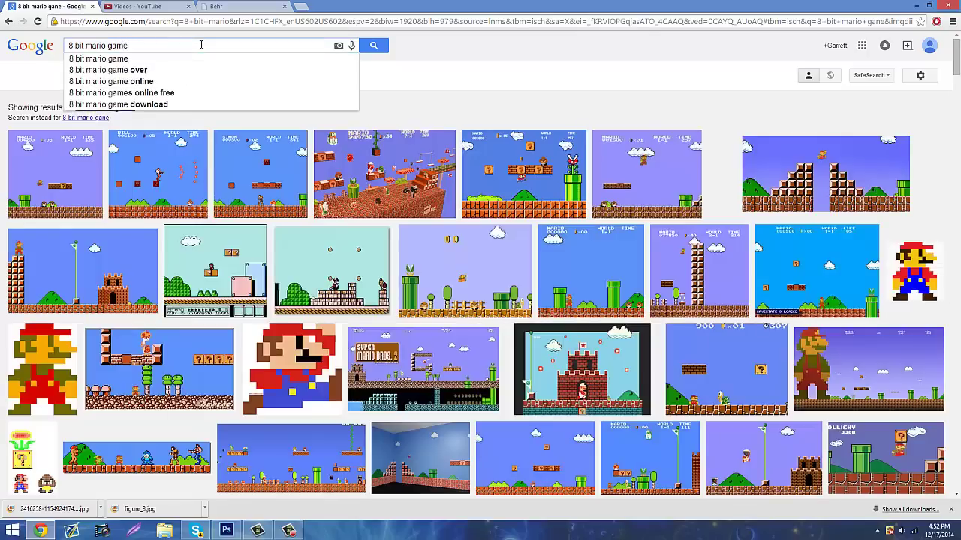
{"action": "key", "text": "Return"}
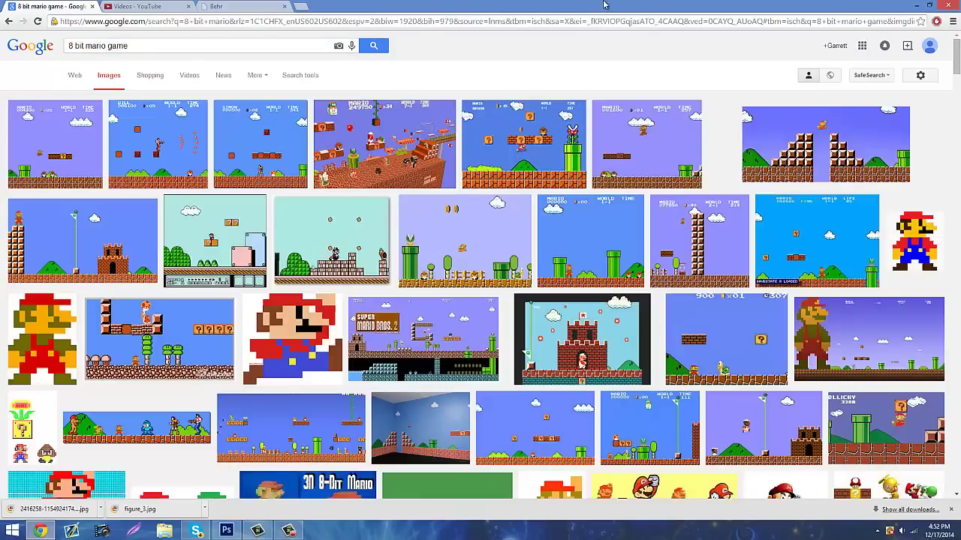
Preview the flagpole-and-castle image and its related staircase image, download the castle image, and place the downloaded file on the desktop.
{"action": "left_click", "coordinate": [116, 248]}
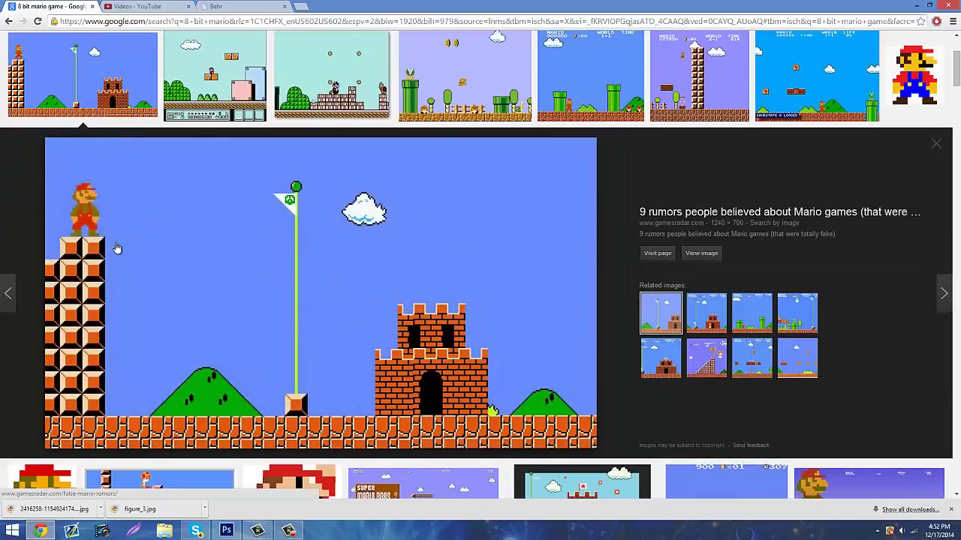
{"action": "left_click", "coordinate": [699, 369]}
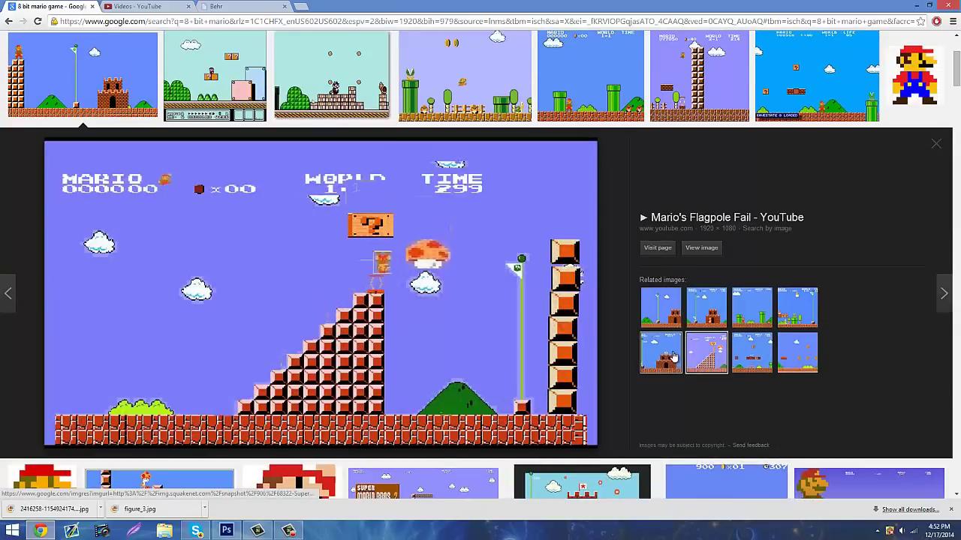
{"action": "left_click", "coordinate": [675, 322]}
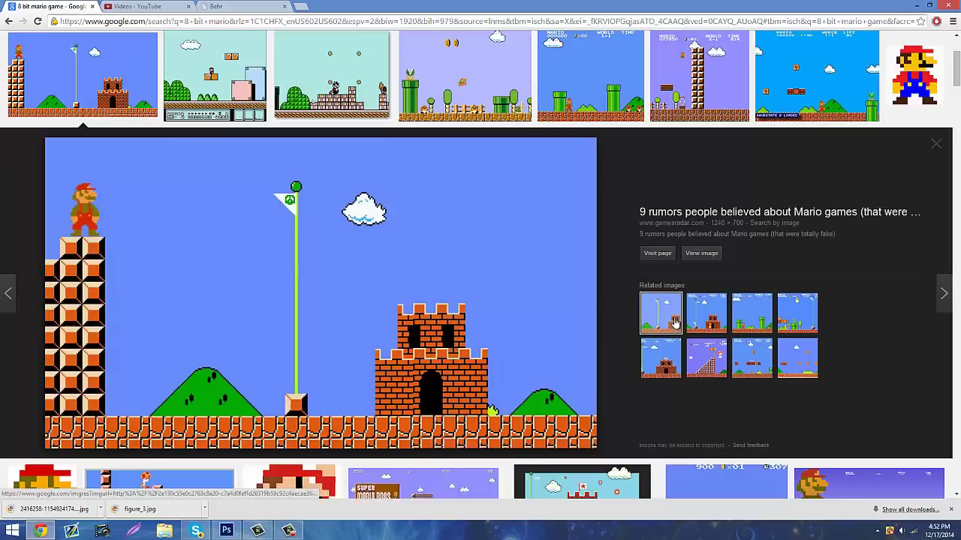
{"action": "left_click", "coordinate": [703, 253]}
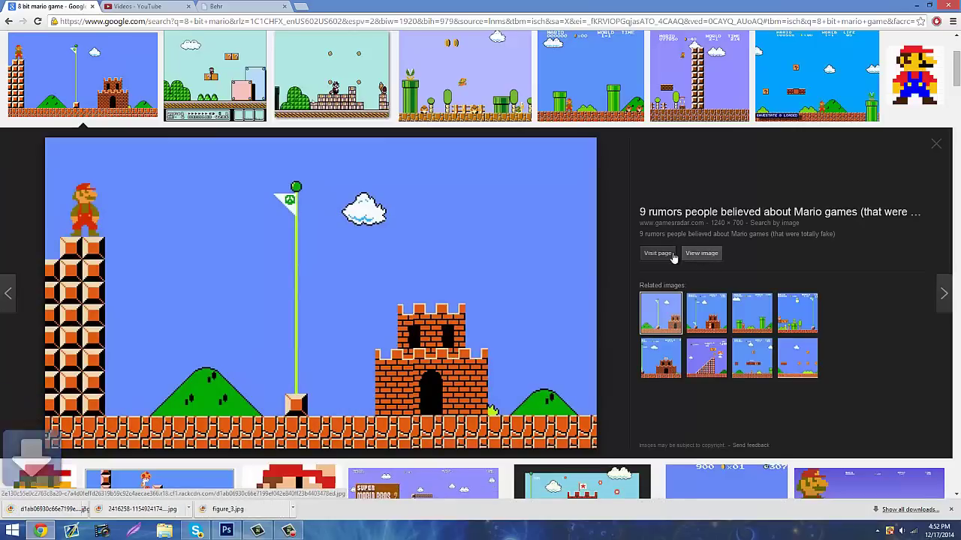
{"action": "double_click", "coordinate": [652, 4]}
{"action": "left_click", "coordinate": [913, 4]}
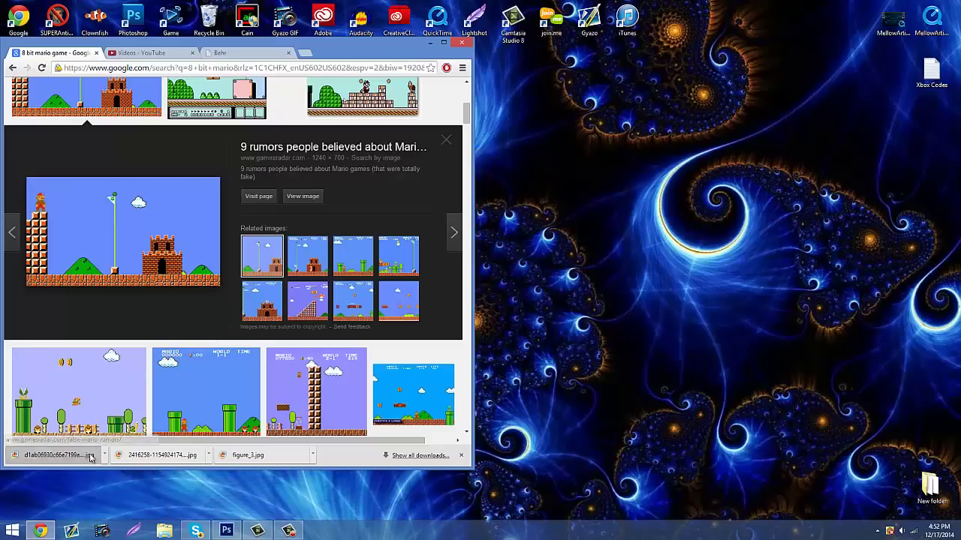
{"action": "left_click_drag", "start_coordinate": [90, 457], "coordinate": [567, 472]}
Switch to Photoshop and open the downloaded flagpole-and-castle JPEG from the desktop.
{"action": "left_click", "coordinate": [226, 531]}
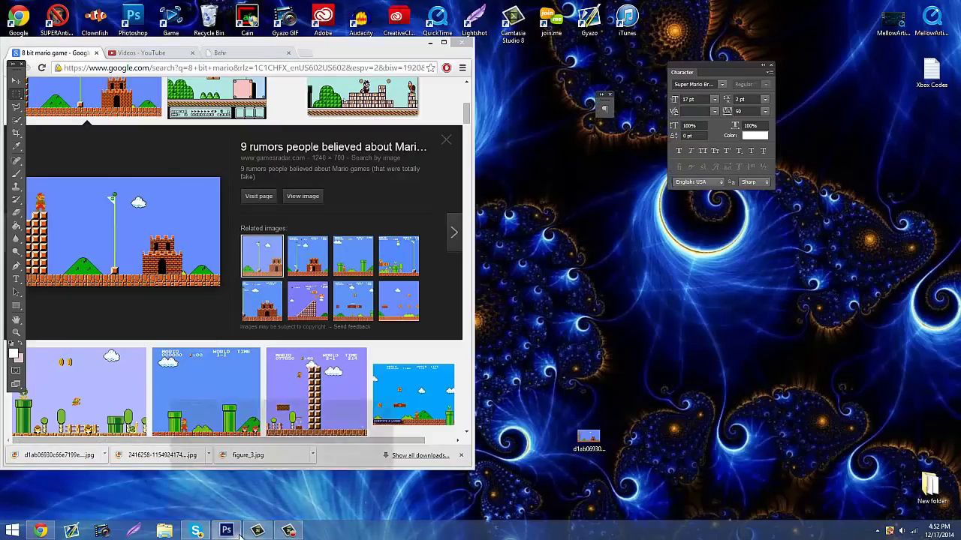
{"action": "left_click", "coordinate": [27, 6]}
{"action": "left_click", "coordinate": [45, 29]}
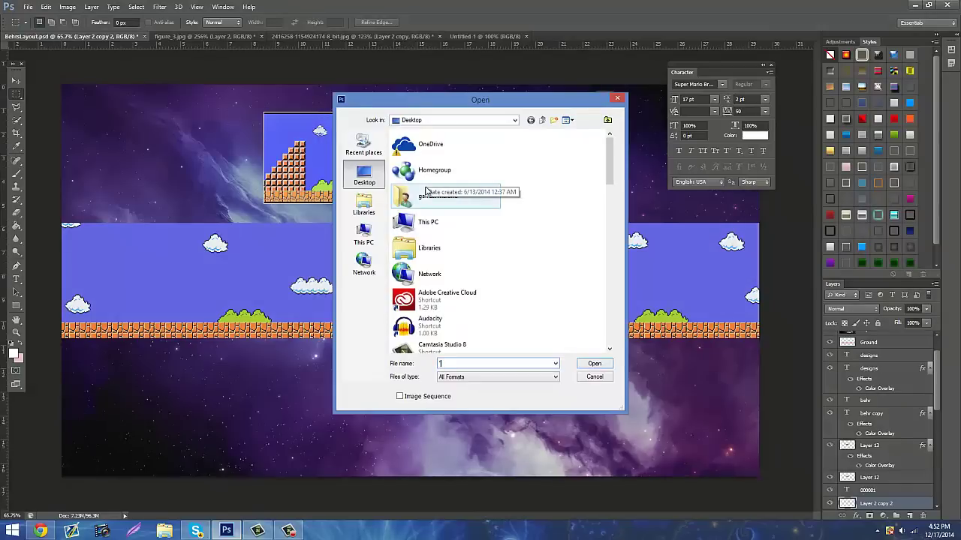
{"action": "scroll", "coordinate": [443, 226], "scroll_direction": "down", "scroll_amount": 10}
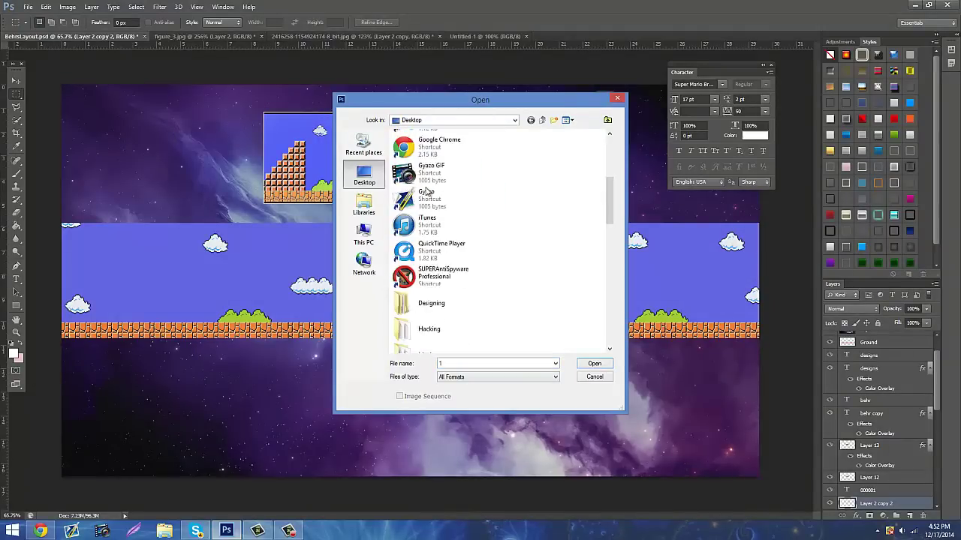
{"action": "double_click", "coordinate": [450, 262]}
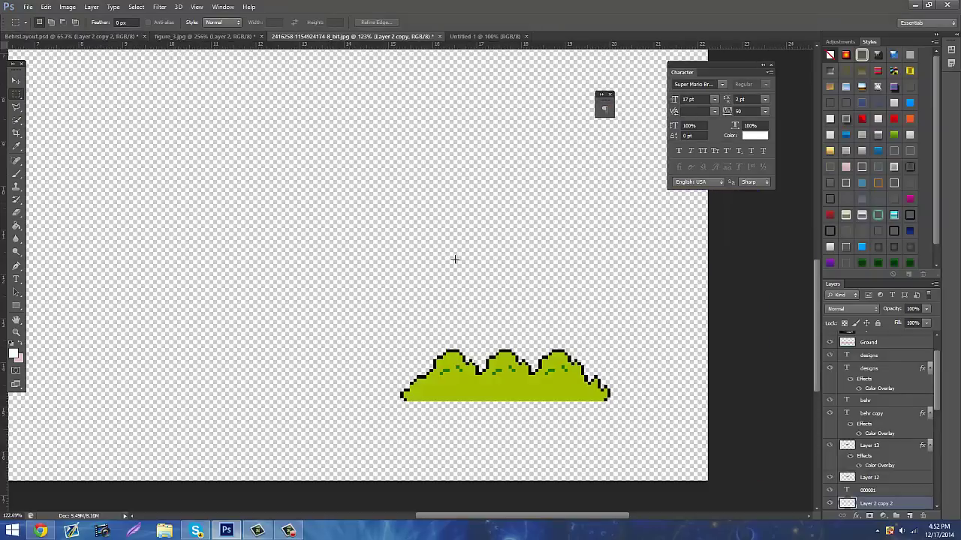
{"action": "left_click", "coordinate": [27, 7]}
{"action": "left_click", "coordinate": [37, 23]}
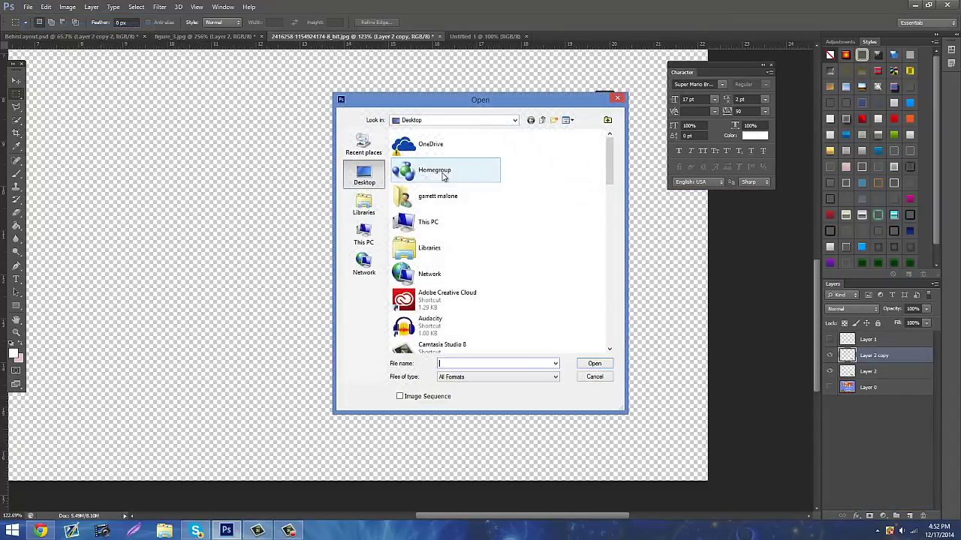
{"action": "scroll", "coordinate": [477, 195], "scroll_direction": "down", "scroll_amount": 10}
{"action": "scroll", "coordinate": [474, 210], "scroll_direction": "down", "scroll_amount": 10}
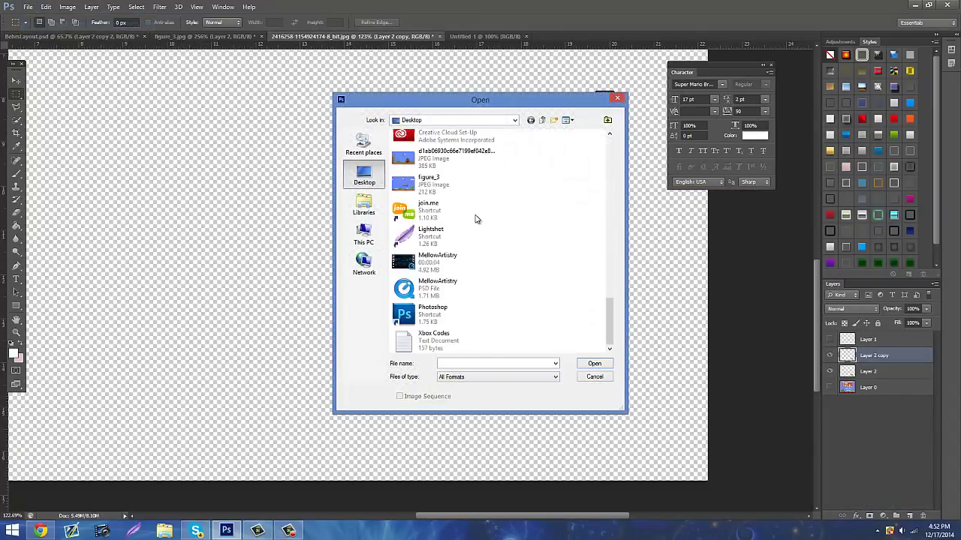
{"action": "scroll", "coordinate": [476, 238], "scroll_direction": "up", "scroll_amount": 1}
{"action": "double_click", "coordinate": [476, 229]}
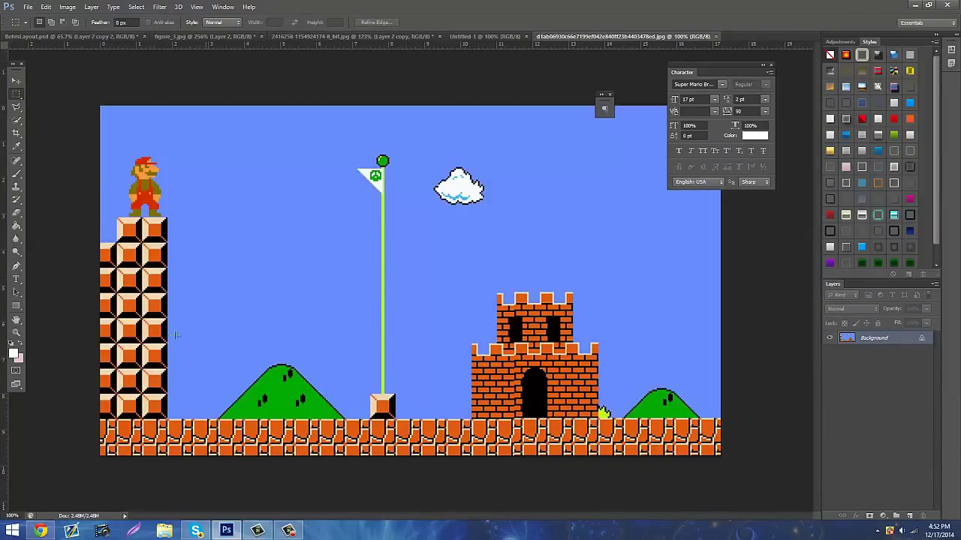
Convert the castle image's locked background into a regular layer and collapse the floating Character panel.
{"action": "left_click", "coordinate": [16, 332]}
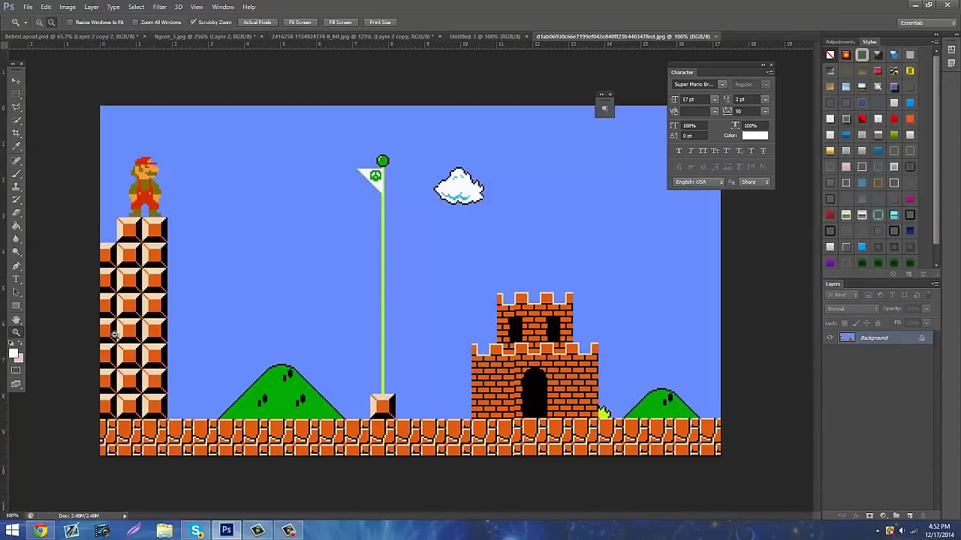
{"action": "left_click_drag", "start_coordinate": [556, 344], "coordinate": [785, 361]}
{"action": "double_click", "coordinate": [874, 339]}
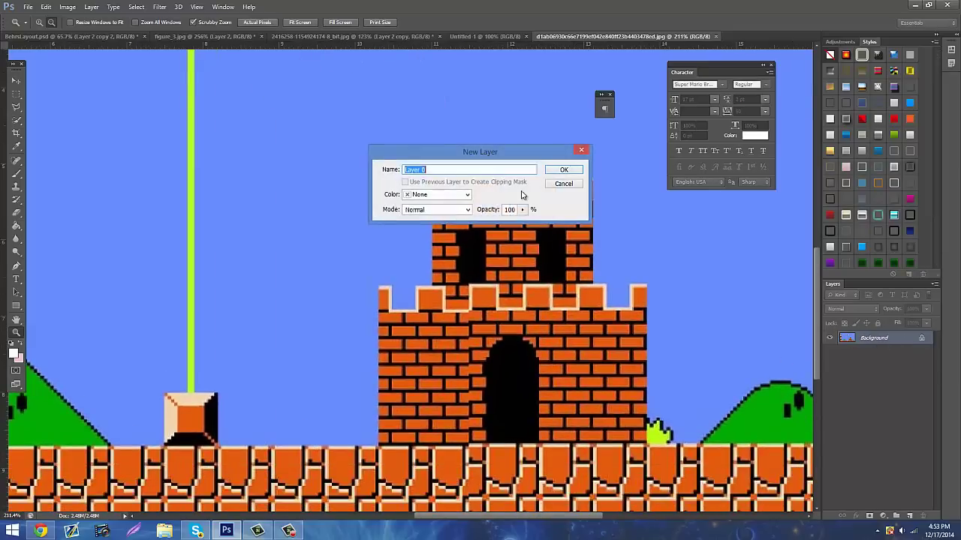
{"action": "left_click", "coordinate": [565, 170]}
{"action": "left_click_drag", "start_coordinate": [505, 298], "coordinate": [521, 280]}
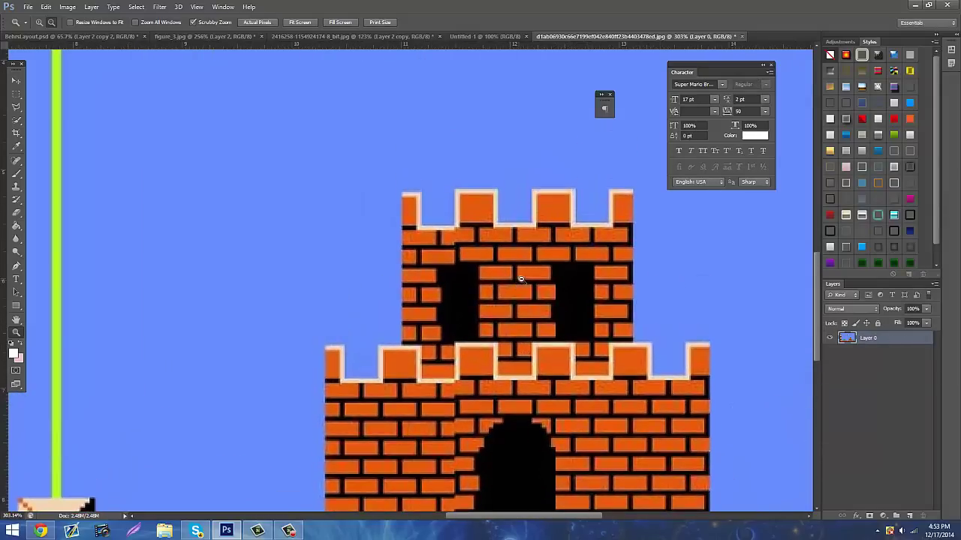
{"action": "left_click", "coordinate": [762, 67]}
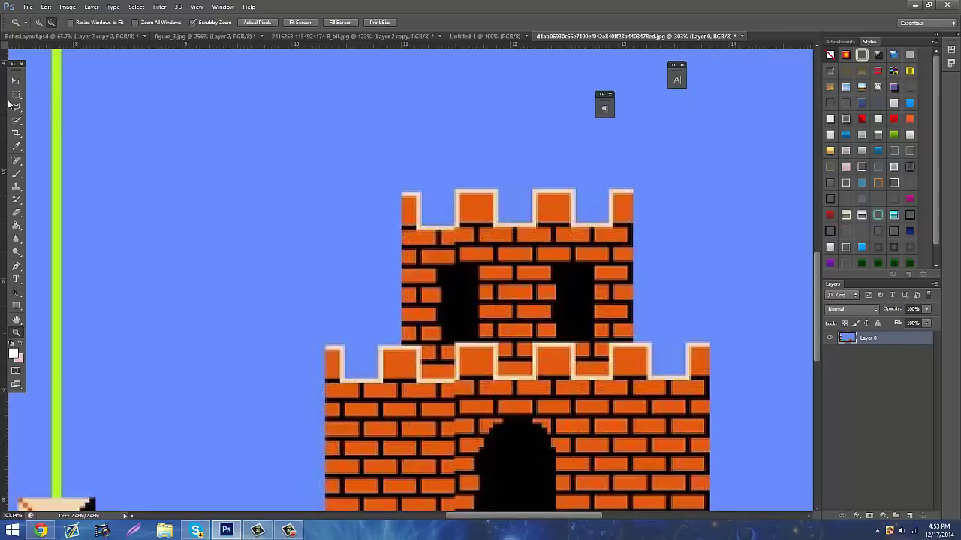
Delete rectangular strips of sky and ground along both sides of the castle and beneath it.
{"action": "left_click", "coordinate": [15, 94]}
{"action": "left_click_drag", "start_coordinate": [533, 155], "coordinate": [721, 426]}
{"action": "key", "text": "Delete"}
{"action": "key", "text": "Delete"}
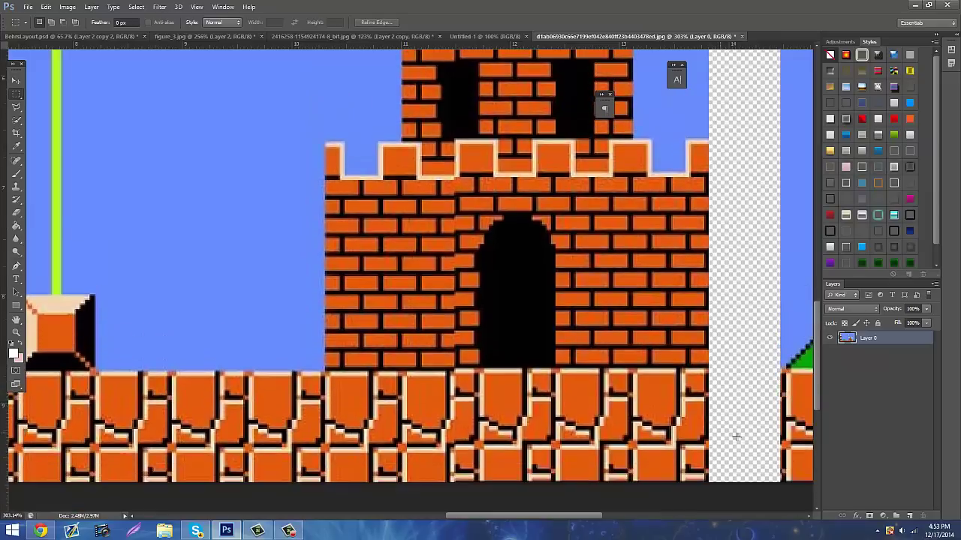
{"action": "left_click_drag", "start_coordinate": [655, 469], "coordinate": [66, 369]}
{"action": "key", "text": "Delete"}
{"action": "left_click_drag", "start_coordinate": [200, 384], "coordinate": [327, 465]}
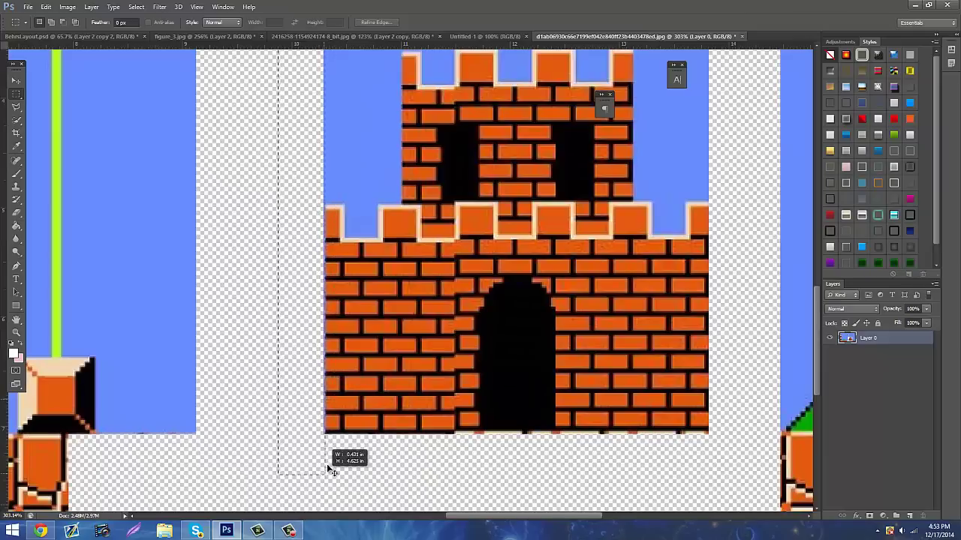
{"action": "key", "text": "Delete"}
{"action": "key", "text": "ctrl+d"}
Delete the sky beside the upper tower's left side and inside the lower battlement's left notch.
{"action": "scroll", "coordinate": [385, 200], "scroll_direction": "up", "scroll_amount": 3}
{"action": "left_click_drag", "start_coordinate": [397, 272], "coordinate": [407, 324]}
{"action": "key", "text": "Delete"}
{"action": "key", "text": "ctrl+d"}
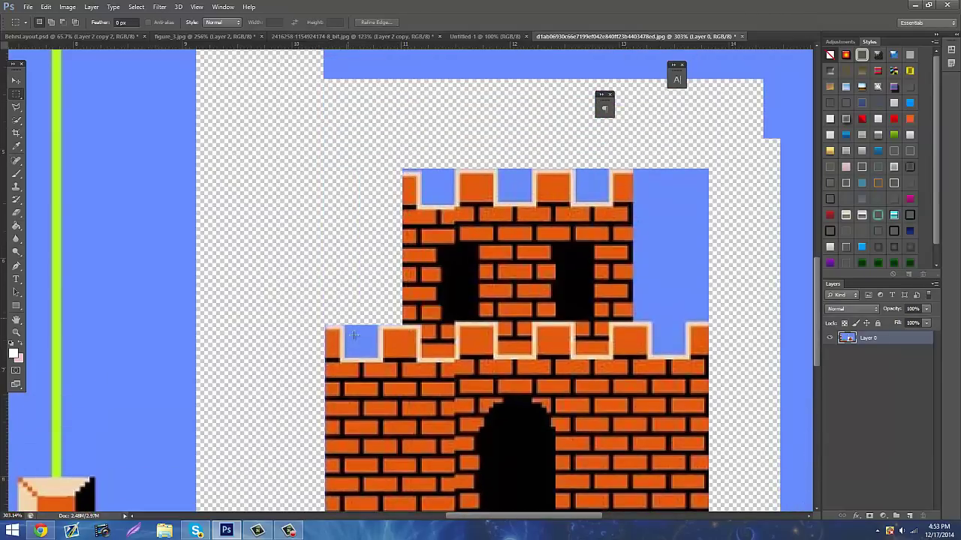
{"action": "left_click_drag", "start_coordinate": [345, 322], "coordinate": [379, 356]}
{"action": "key", "text": "Delete"}
{"action": "key", "text": "ctrl+d"}
Trim the sky along the tower's top edge, then clear it from the tower's right side and the lower battlement's right notch.
{"action": "left_click_drag", "start_coordinate": [386, 163], "coordinate": [725, 171]}
{"action": "key", "text": "Delete"}
{"action": "key", "text": "ctrl+d"}
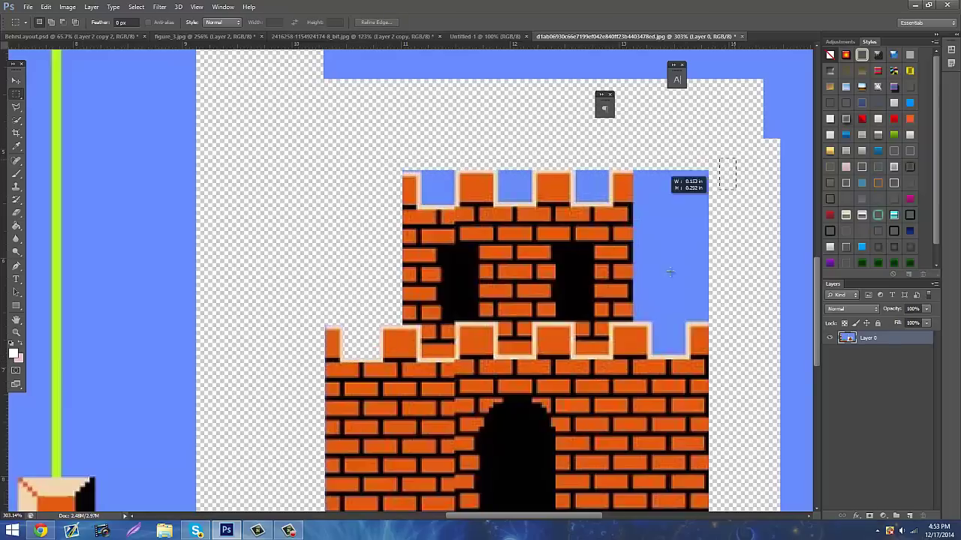
{"action": "left_click_drag", "start_coordinate": [670, 272], "coordinate": [687, 356]}
{"action": "key", "text": "Delete"}
{"action": "key", "text": "ctrl+d"}
{"action": "key", "text": "Delete"}
{"action": "key", "text": "ctrl+d"}
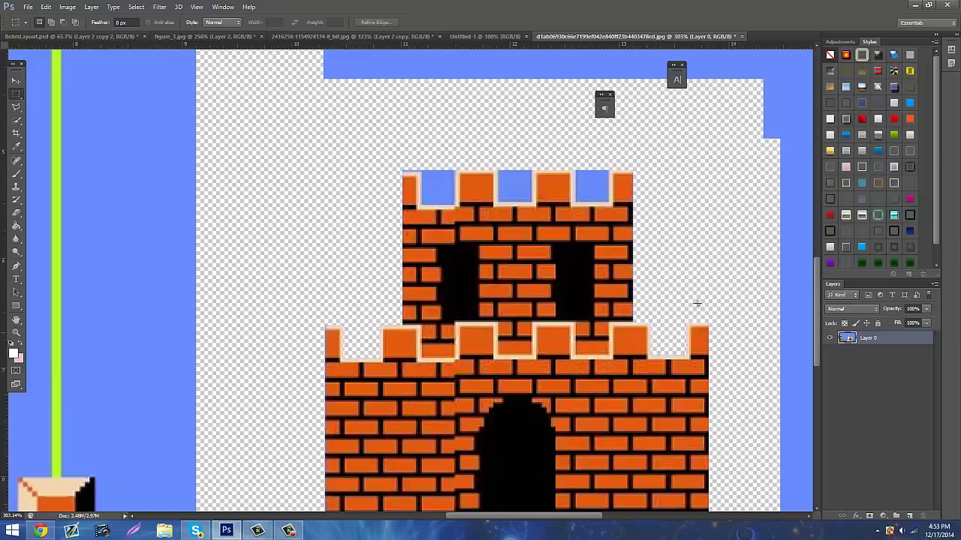
Delete the remaining sky from the three notches in the upper tower's battlement.
{"action": "left_click_drag", "start_coordinate": [605, 200], "coordinate": [607, 201]}
{"action": "key", "text": "Delete"}
{"action": "key", "text": "ctrl+d"}
{"action": "left_click_drag", "start_coordinate": [498, 164], "coordinate": [534, 201]}
{"action": "key", "text": "Delete"}
{"action": "key", "text": "ctrl+d"}
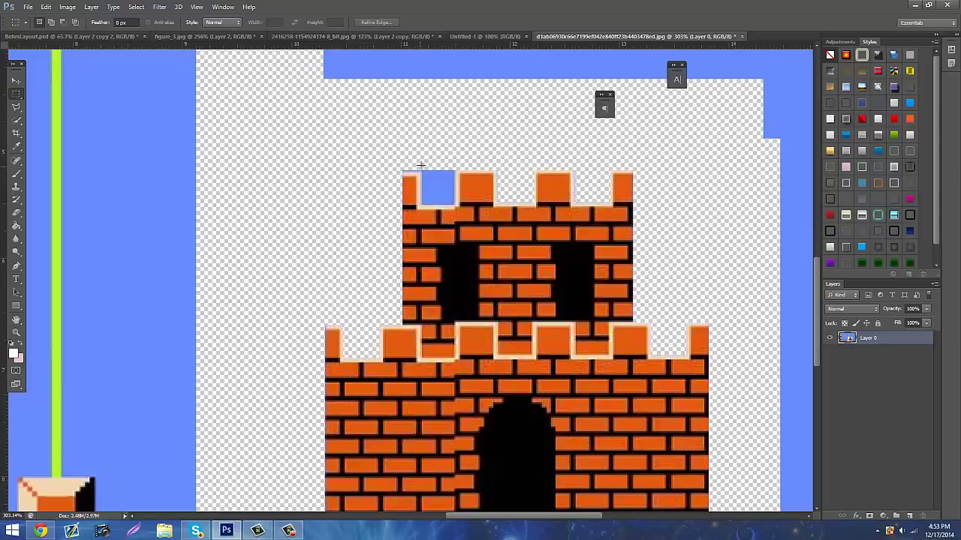
{"action": "mouse_move", "coordinate": [448, 194]}
{"action": "left_mouse_down"}
{"action": "mouse_move", "coordinate": [455, 205]}
{"action": "mouse_move", "coordinate": [442, 176]}
{"action": "left_mouse_up"}
{"action": "key", "text": "Delete"}
{"action": "key", "text": "ctrl+d"}
{"action": "key", "text": "Delete"}
{"action": "key", "text": "ctrl+d"}
Delete the leftover ground edge directly beneath the castle's base.
{"action": "scroll", "coordinate": [444, 159], "scroll_direction": "down", "scroll_amount": 3}
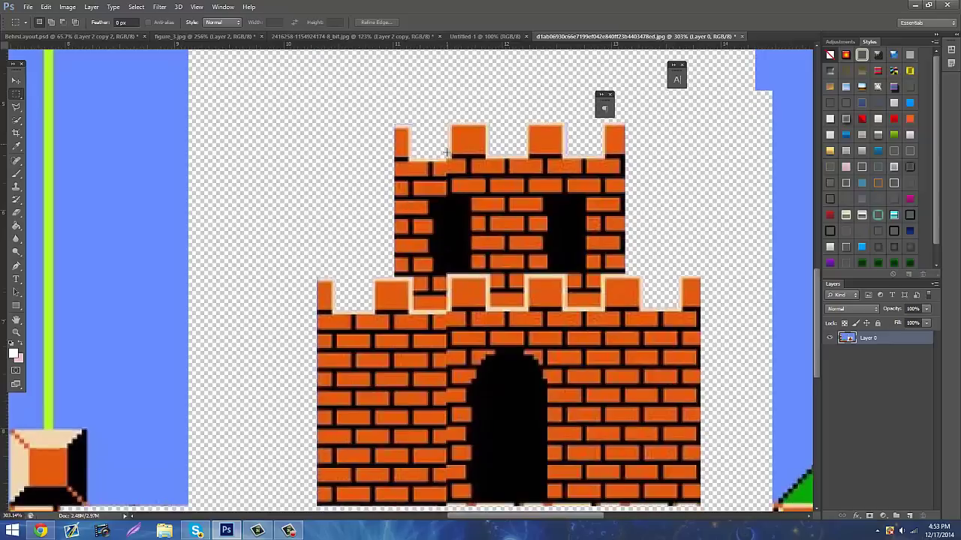
{"action": "left_click_drag", "start_coordinate": [727, 451], "coordinate": [257, 424]}
{"action": "key", "text": "Delete"}
{"action": "key", "text": "ctrl+d"}
Copy the cut-out castle onto its own layer and bring it into the BehrsLayout.psd banner.
{"action": "left_click", "coordinate": [16, 80]}
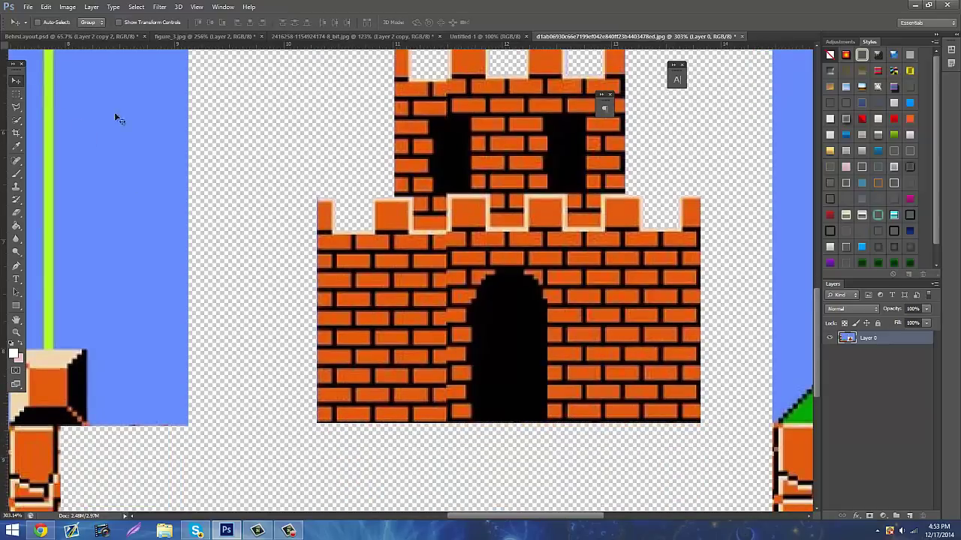
{"action": "left_click_drag", "start_coordinate": [425, 181], "coordinate": [382, 211]}
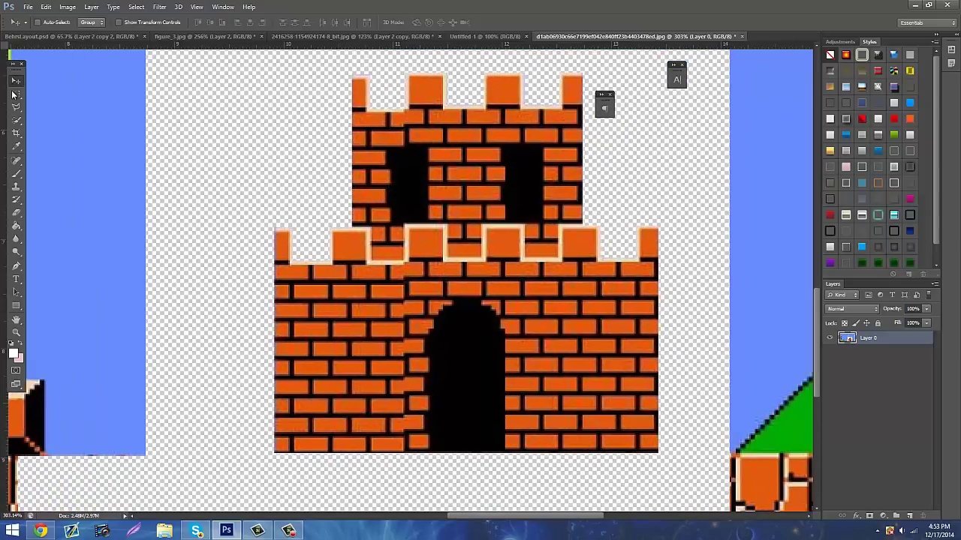
{"action": "left_click", "coordinate": [14, 94]}
{"action": "left_click_drag", "start_coordinate": [595, 471], "coordinate": [683, 462]}
{"action": "key", "text": "ctrl+j"}
{"action": "left_click", "coordinate": [17, 82]}
{"action": "left_click_drag", "start_coordinate": [259, 129], "coordinate": [391, 234]}
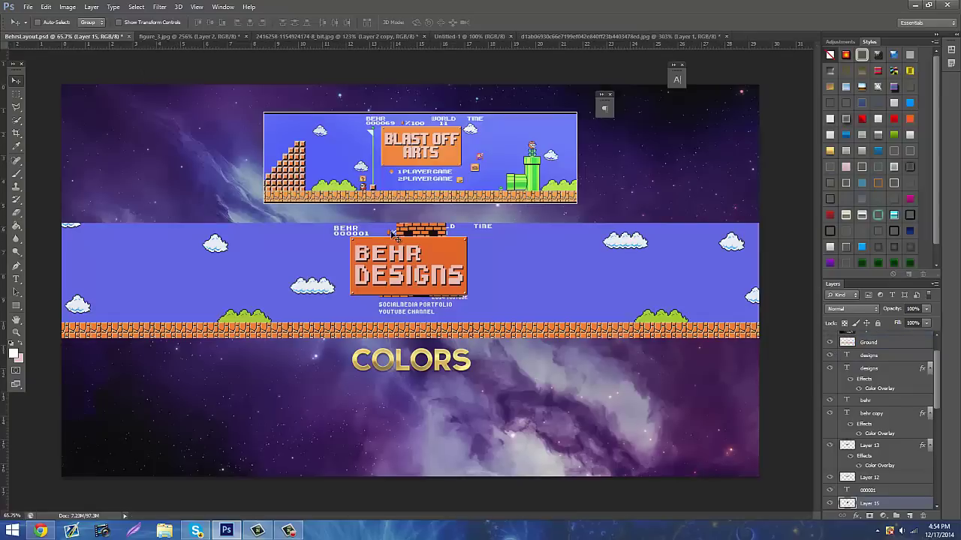
Scale the castle to about 63% width and 61% height and stand it on the ground to the right of the BEHR DESIGNS sign.
{"action": "left_click_drag", "start_coordinate": [455, 244], "coordinate": [533, 285]}
{"action": "key", "text": "ctrl+t"}
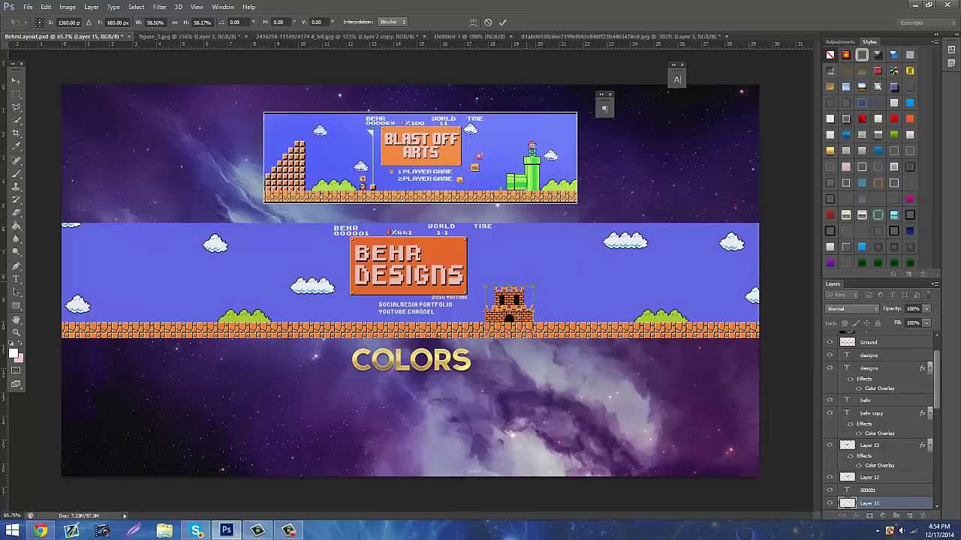
{"action": "left_click_drag", "start_coordinate": [522, 318], "coordinate": [521, 304]}
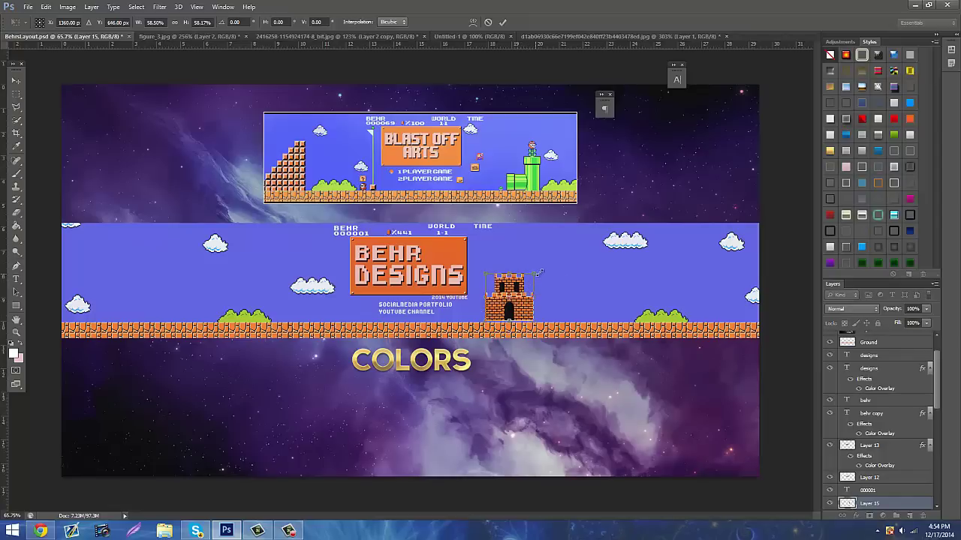
{"action": "left_click_drag", "start_coordinate": [539, 274], "coordinate": [542, 274]}
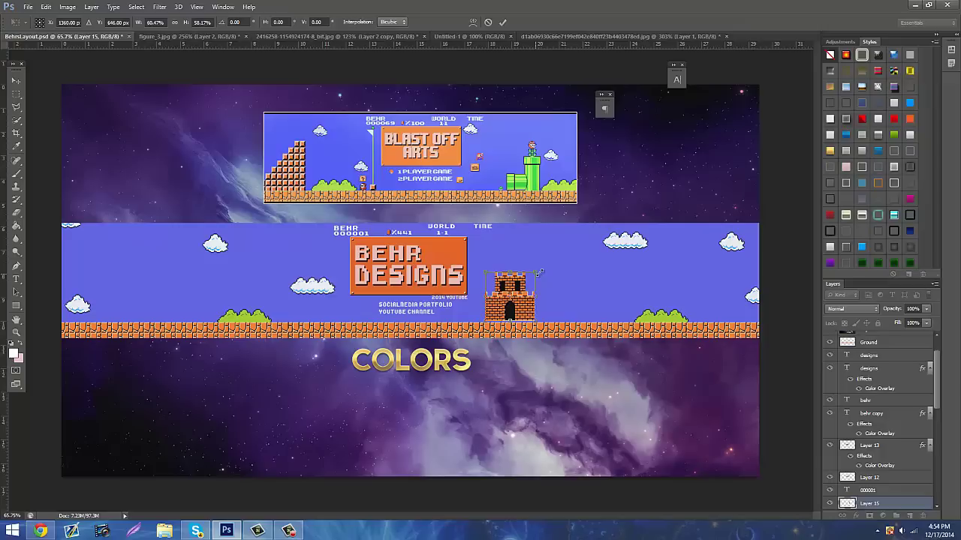
{"action": "left_click", "coordinate": [16, 80]}
{"action": "left_click", "coordinate": [425, 197]}
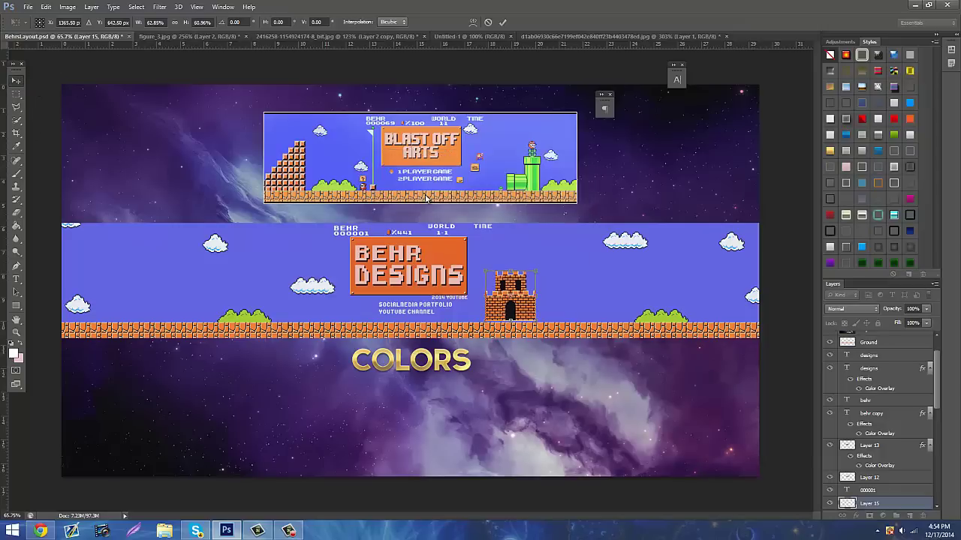
{"action": "left_click", "coordinate": [14, 336]}
{"action": "left_click_drag", "start_coordinate": [512, 261], "coordinate": [159, 205]}
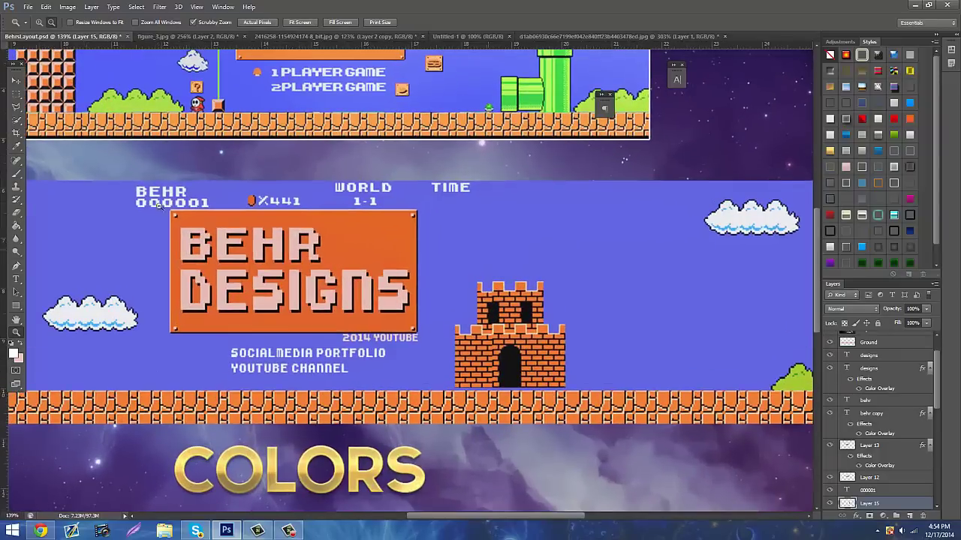
Move the castle slightly away from the BEHR DESIGNS sign and lower it so its base meets the ground.
{"action": "left_click", "coordinate": [16, 81]}
{"action": "left_click_drag", "start_coordinate": [513, 304], "coordinate": [538, 353]}
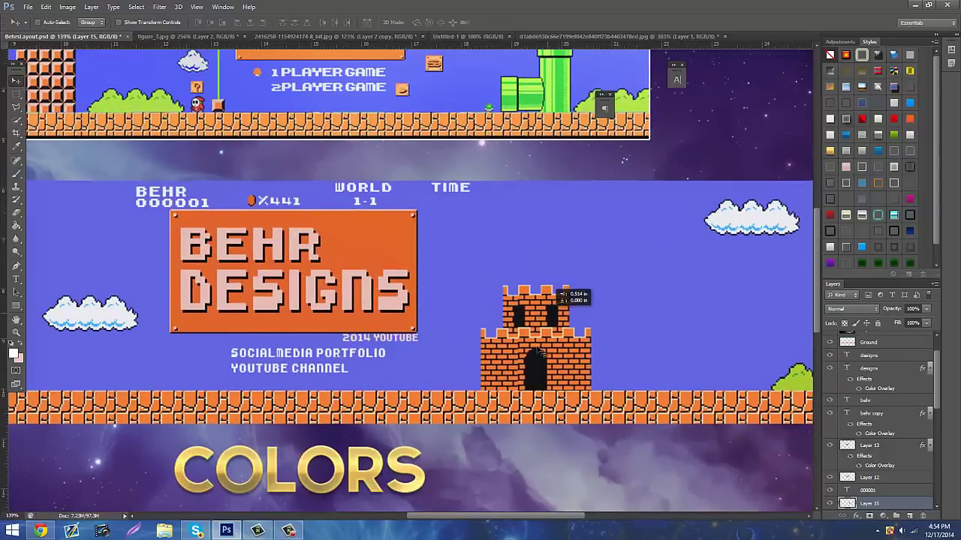
{"action": "left_click", "coordinate": [16, 334]}
{"action": "left_click_drag", "start_coordinate": [293, 221], "coordinate": [161, 137]}
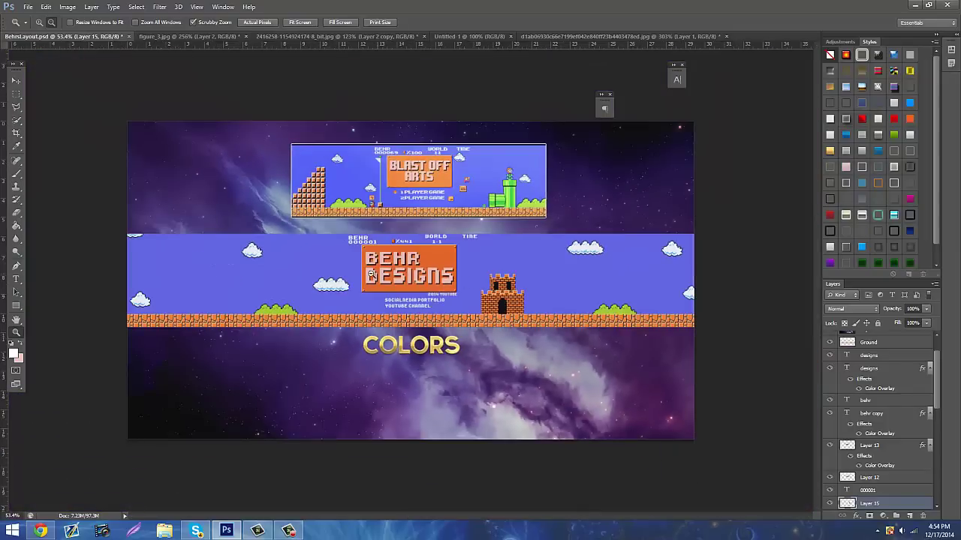
{"action": "left_click", "coordinate": [329, 288]}
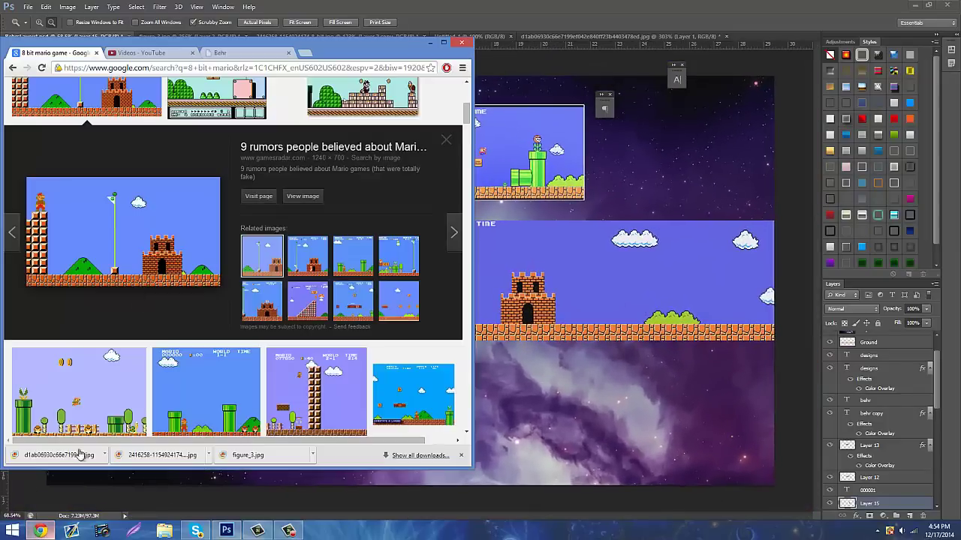
On Layer 0 of the castle source image, delete the ground tiles beneath and beside the flagpole's base block.
{"action": "left_click", "coordinate": [41, 531]}
{"action": "left_click", "coordinate": [220, 527]}
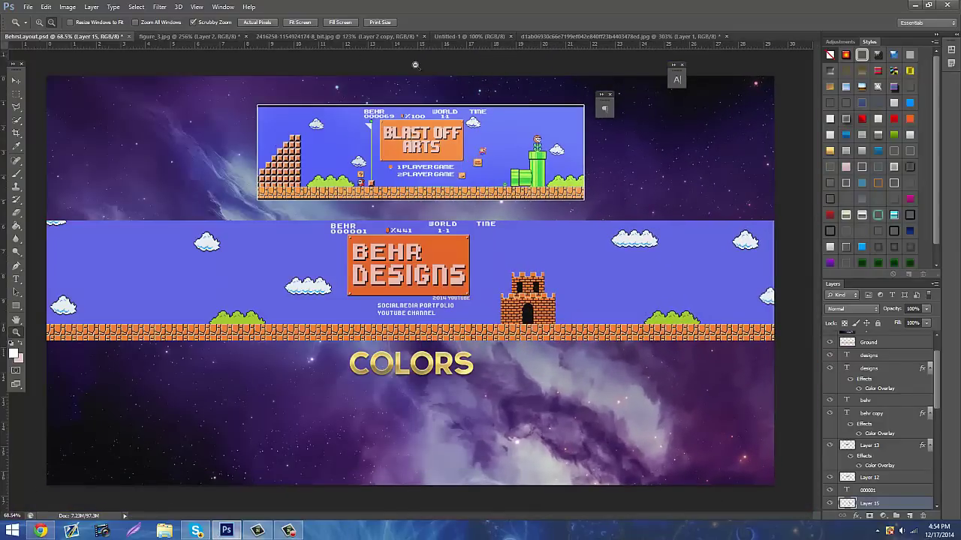
{"action": "left_click", "coordinate": [646, 36]}
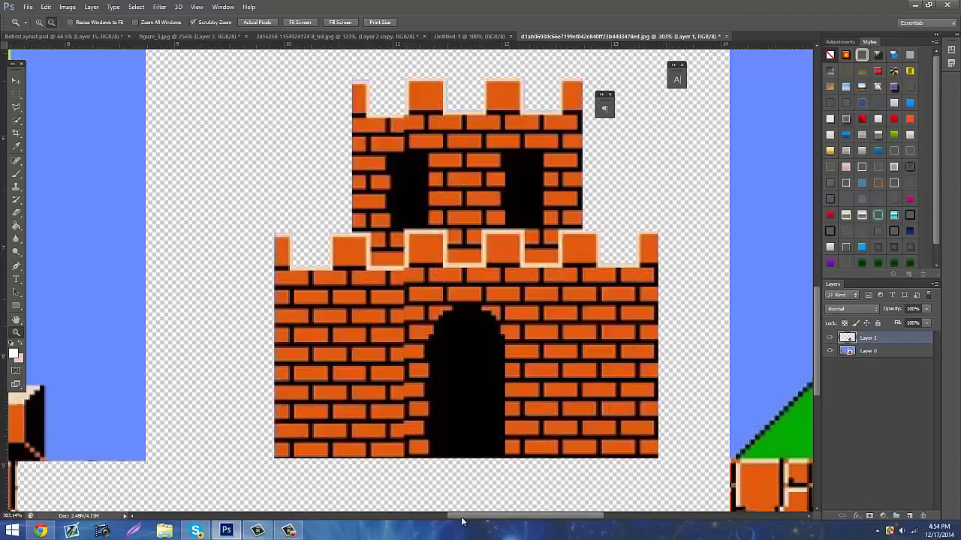
{"action": "left_click_drag", "start_coordinate": [461, 520], "coordinate": [381, 520]}
{"action": "left_click", "coordinate": [17, 94]}
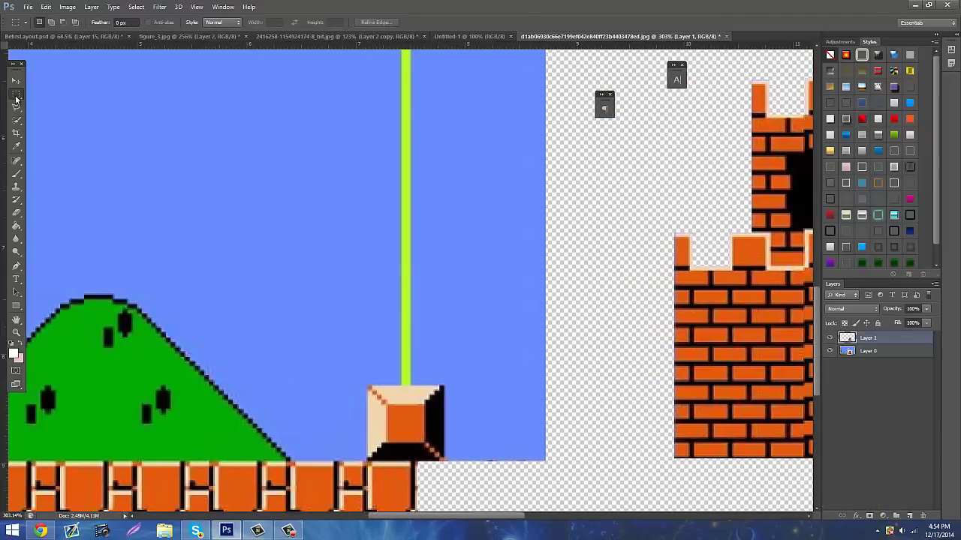
{"action": "scroll", "coordinate": [491, 463], "scroll_direction": "down", "scroll_amount": 3}
{"action": "left_click_drag", "start_coordinate": [516, 476], "coordinate": [216, 374]}
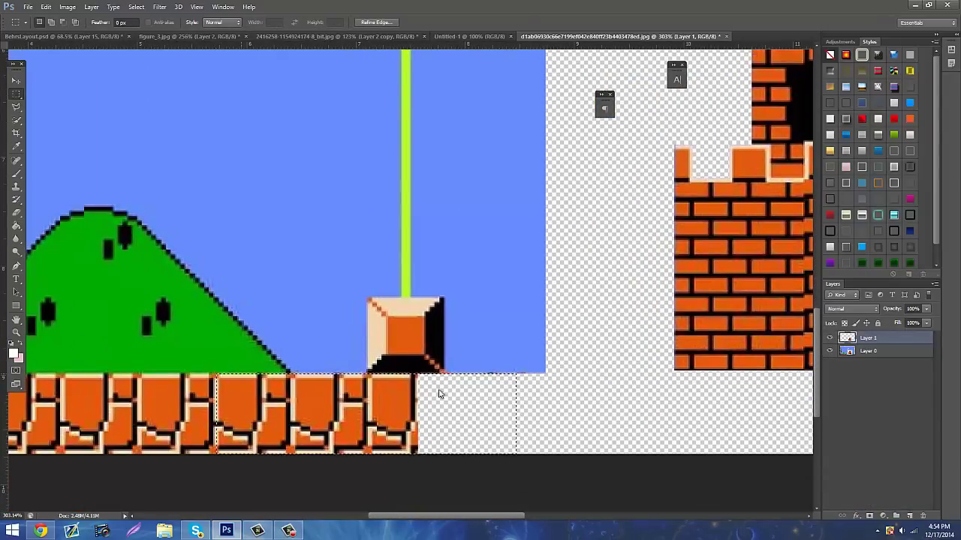
{"action": "key", "text": "ctrl+x"}
{"action": "left_click", "coordinate": [475, 198]}
{"action": "left_click", "coordinate": [869, 350]}
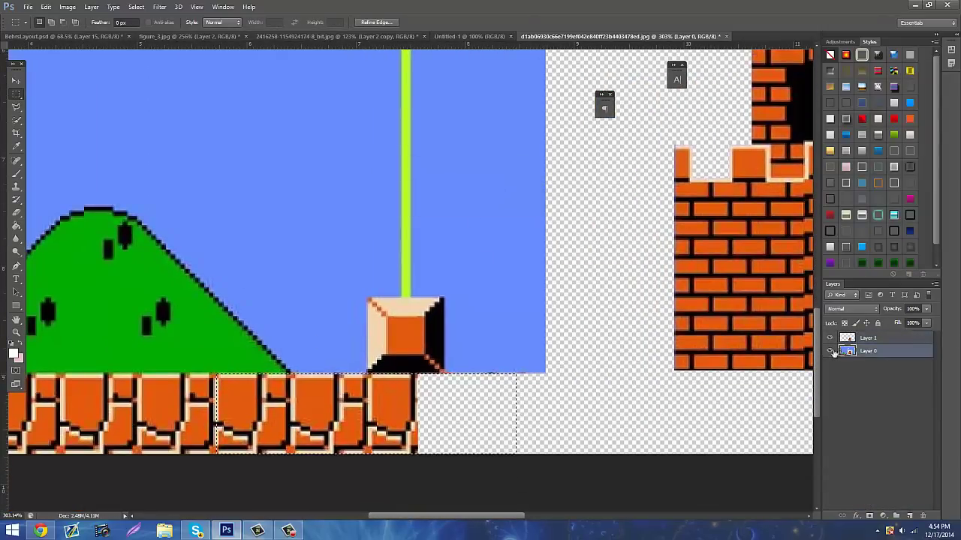
{"action": "key", "text": "ctrl+x"}
Delete the sky on both sides of the flagpole's base block, cutting flush with the block's edges.
{"action": "left_click_drag", "start_coordinate": [608, 431], "coordinate": [465, 116]}
{"action": "left_click_drag", "start_coordinate": [814, 257], "coordinate": [796, 343]}
{"action": "left_click_drag", "start_coordinate": [484, 247], "coordinate": [435, 218]}
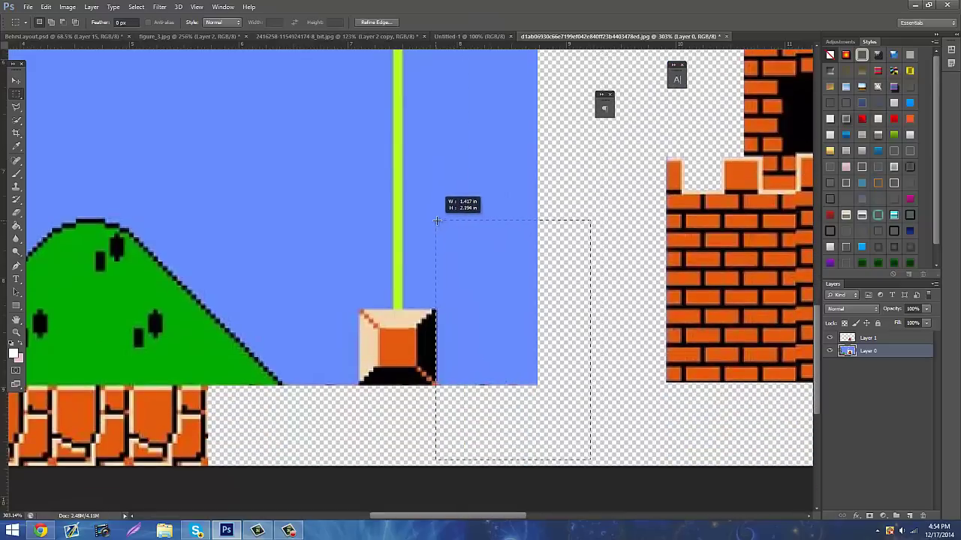
{"action": "key", "text": "ctrl+x"}
{"action": "left_click_drag", "start_coordinate": [207, 387], "coordinate": [359, 97]}
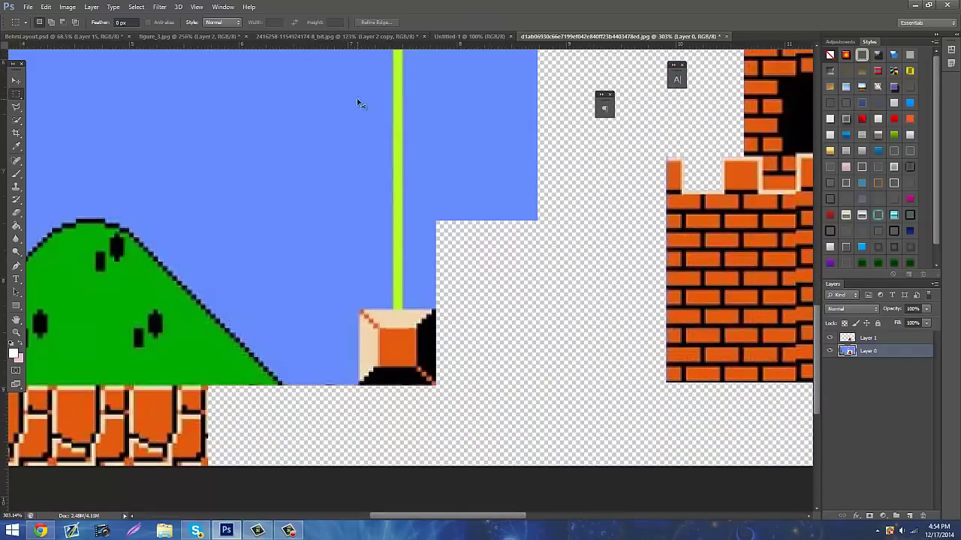
{"action": "key", "text": "ctrl+x"}
{"action": "left_click_drag", "start_coordinate": [328, 434], "coordinate": [358, 197]}
{"action": "key", "text": "ctrl+x"}
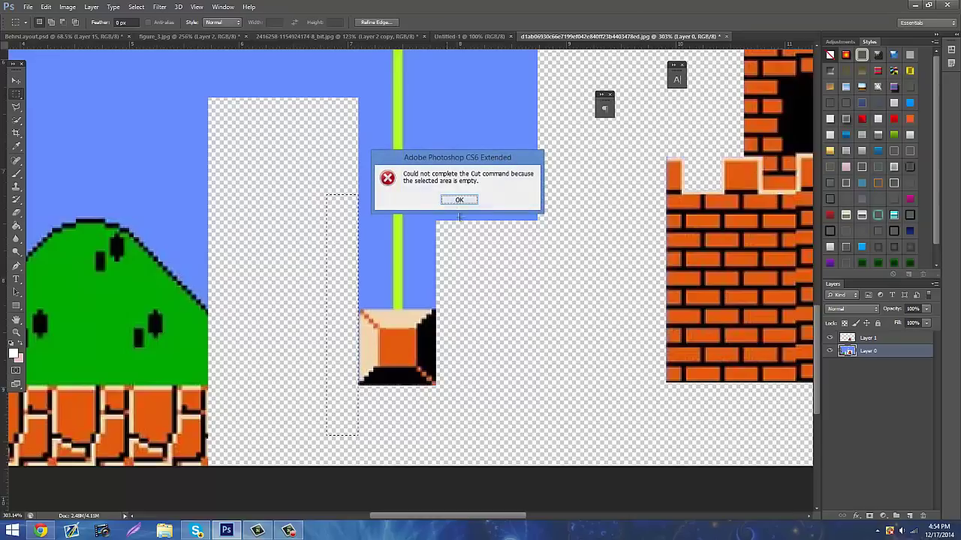
{"action": "left_click", "coordinate": [454, 200]}
Delete a strip of sky along the right side of the flagpole and the sky above its green ball.
{"action": "left_click_drag", "start_coordinate": [441, 309], "coordinate": [401, 181]}
{"action": "key", "text": "ctrl+x"}
{"action": "scroll", "coordinate": [450, 240], "scroll_direction": "down", "scroll_amount": 6}
{"action": "scroll", "coordinate": [408, 124], "scroll_direction": "up", "scroll_amount": 8}
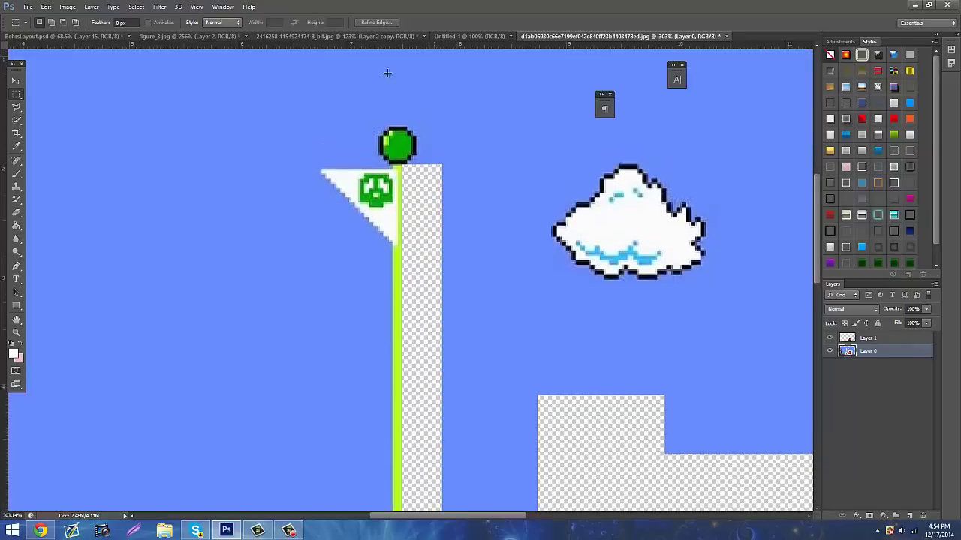
{"action": "left_click_drag", "start_coordinate": [270, 105], "coordinate": [531, 168]}
{"action": "key", "text": "ctrl+x"}
Delete the sky around the stepped right edge of the flagpole's green ball.
{"action": "left_click", "coordinate": [18, 335]}
{"action": "left_click_drag", "start_coordinate": [398, 164], "coordinate": [410, 96]}
{"action": "left_click", "coordinate": [16, 94]}
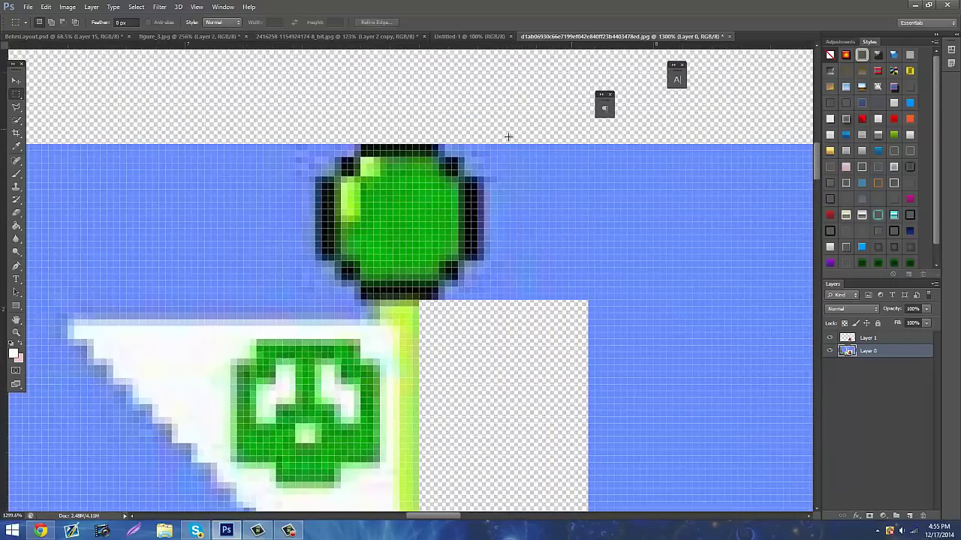
{"action": "left_click_drag", "start_coordinate": [575, 123], "coordinate": [437, 158]}
{"action": "key", "text": "ctrl+x"}
{"action": "left_click_drag", "start_coordinate": [542, 159], "coordinate": [458, 176]}
{"action": "key", "text": "ctrl+x"}
{"action": "left_click_drag", "start_coordinate": [562, 157], "coordinate": [477, 301]}
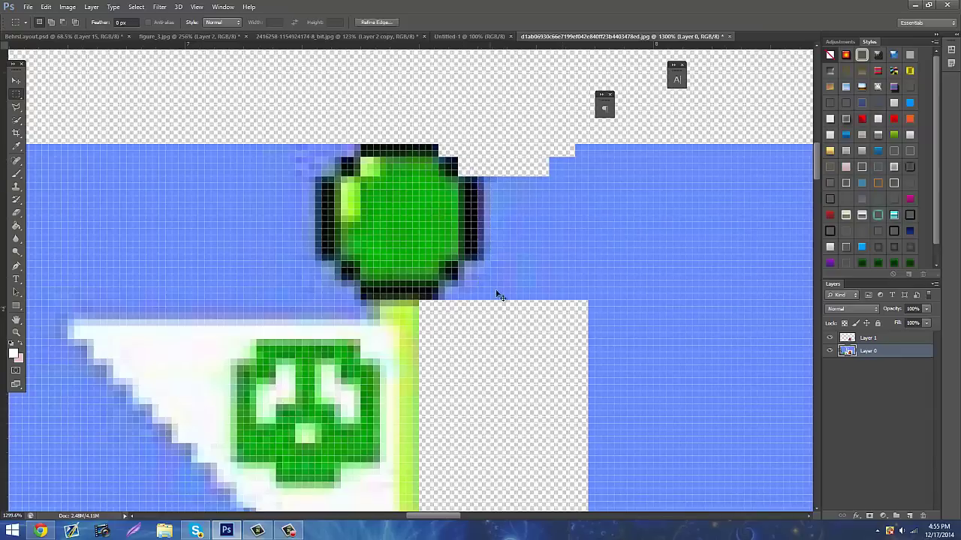
{"action": "key", "text": "ctrl+x"}
{"action": "left_click_drag", "start_coordinate": [510, 333], "coordinate": [443, 292]}
{"action": "key", "text": "ctrl+x"}
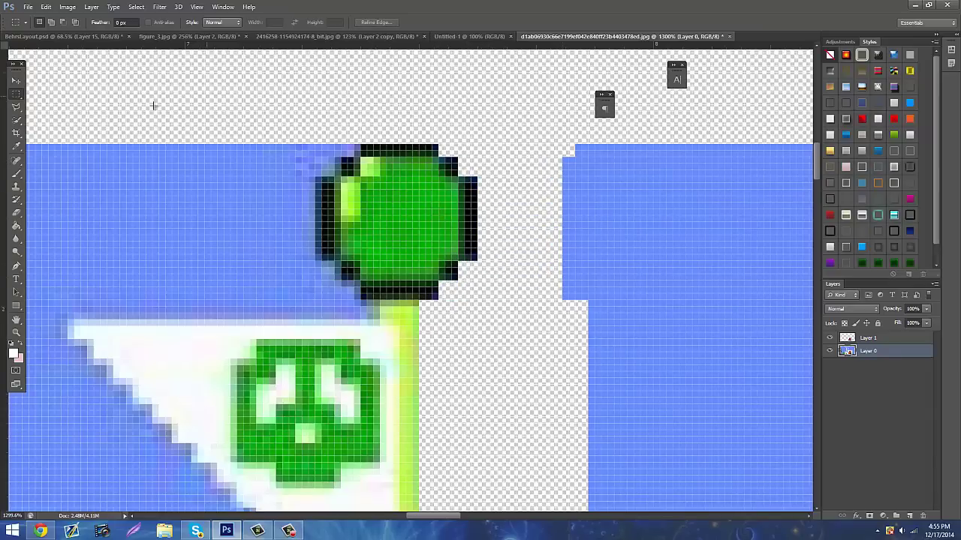
Delete the sky around the green ball's stepped left edge and along the top of the white flag.
{"action": "left_click_drag", "start_coordinate": [145, 103], "coordinate": [364, 157]}
{"action": "key", "text": "ctrl+x"}
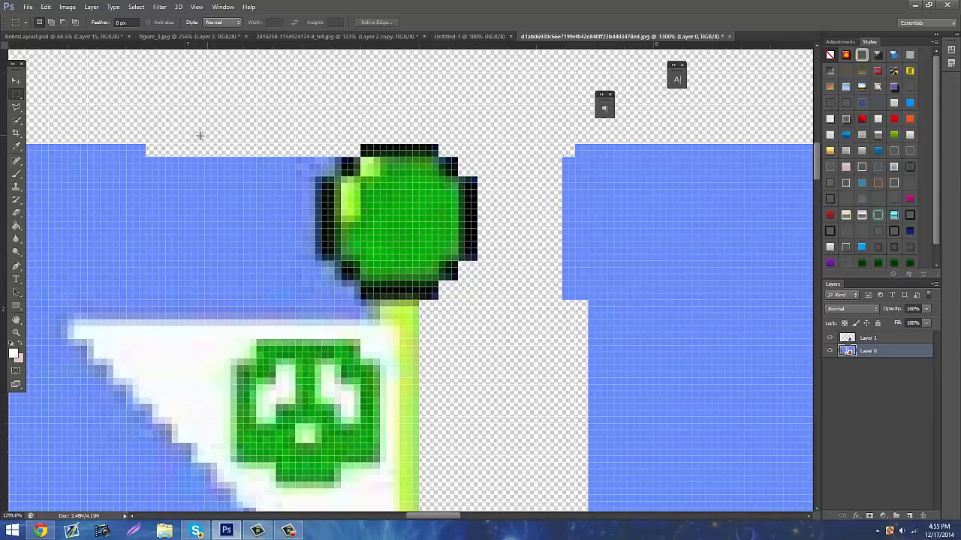
{"action": "left_click_drag", "start_coordinate": [336, 203], "coordinate": [337, 181]}
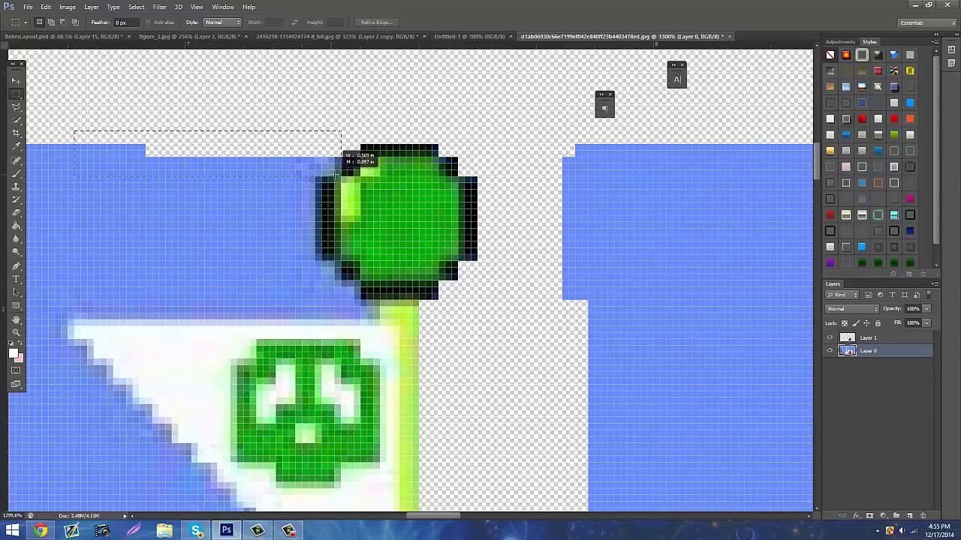
{"action": "key", "text": "ctrl+x"}
{"action": "left_click_drag", "start_coordinate": [154, 139], "coordinate": [333, 279]}
{"action": "key", "text": "ctrl+x"}
{"action": "left_click_drag", "start_coordinate": [290, 286], "coordinate": [379, 313]}
{"action": "key", "text": "ctrl+x"}
{"action": "left_click_drag", "start_coordinate": [293, 300], "coordinate": [147, 183]}
{"action": "key", "text": "ctrl+x"}
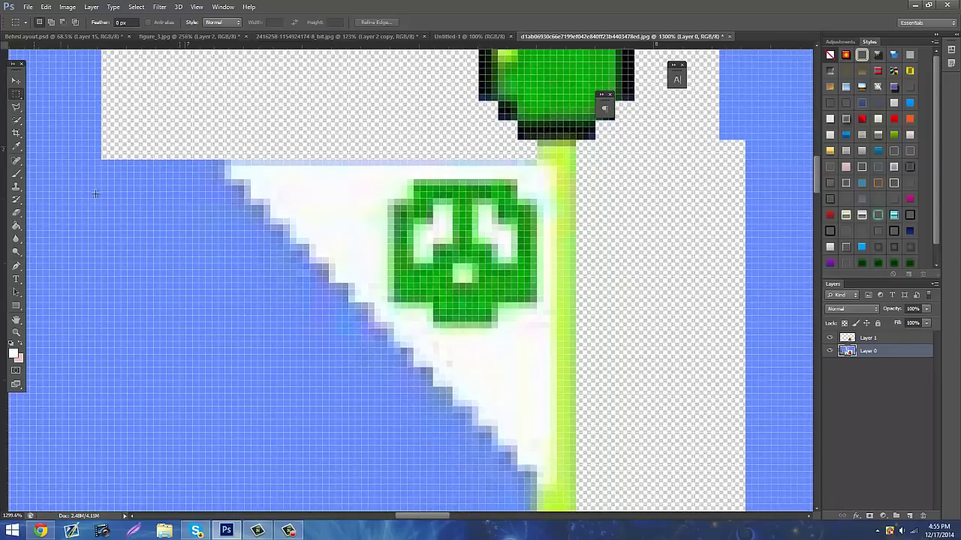
Outline the sky below the flag and left of the pole with the Polygonal Lasso, down to the base block, and delete it.
{"action": "left_click", "coordinate": [17, 107]}
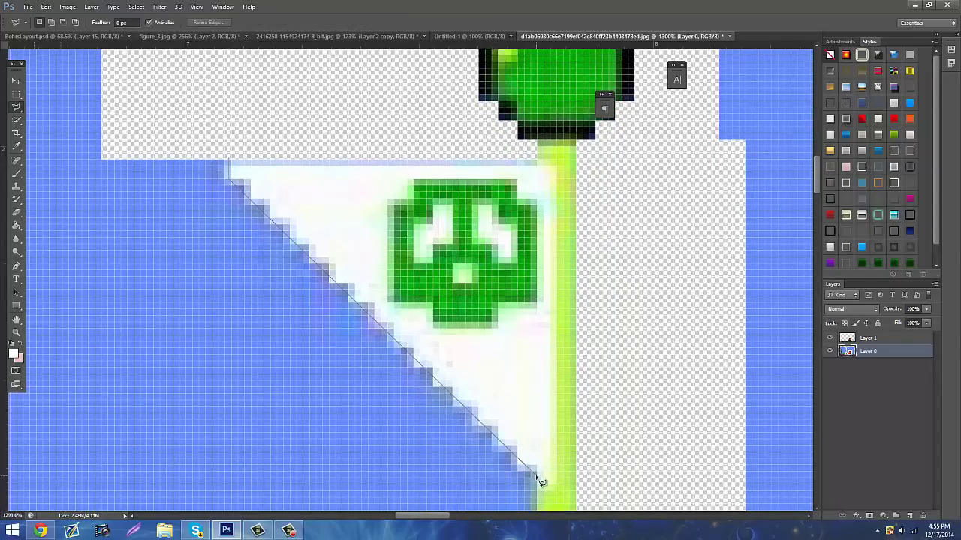
{"action": "left_click_drag", "start_coordinate": [549, 536], "coordinate": [544, 359]}
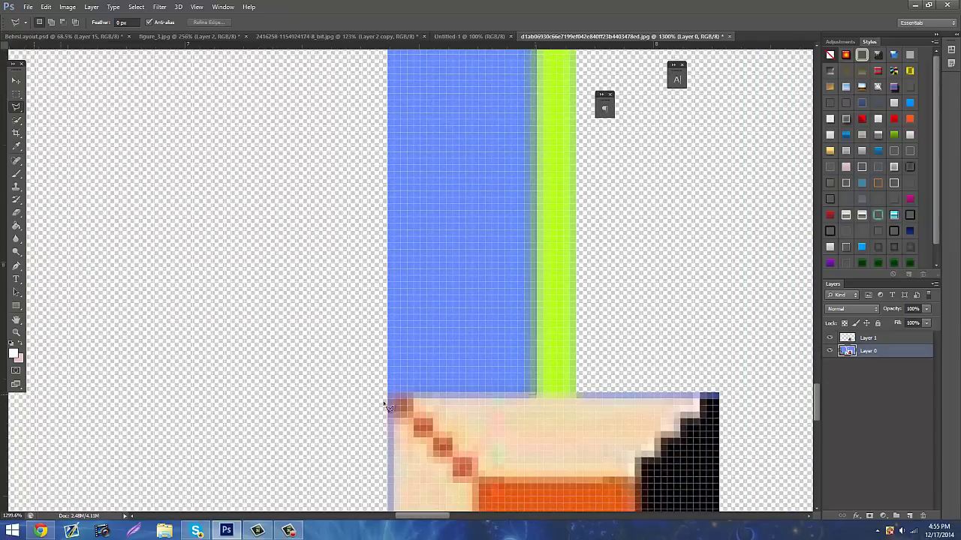
{"action": "mouse_move", "coordinate": [338, 327]}
{"action": "left_mouse_down"}
{"action": "mouse_move", "coordinate": [210, 133]}
{"action": "mouse_move", "coordinate": [94, 278]}
{"action": "left_mouse_up"}
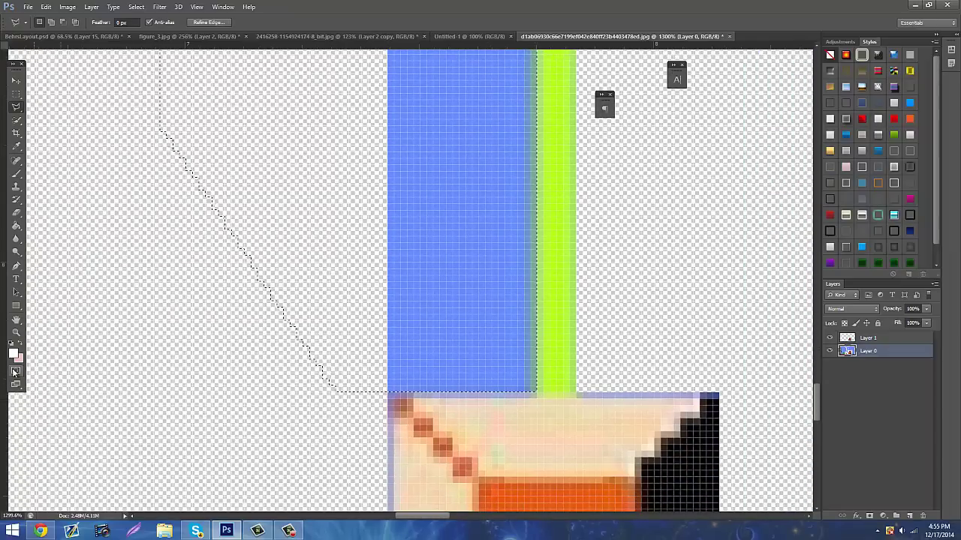
{"action": "key", "text": "ctrl+x"}
Delete the block of remaining sky to the left of the white flag.
{"action": "left_click", "coordinate": [16, 332]}
{"action": "left_click_drag", "start_coordinate": [499, 281], "coordinate": [411, 247]}
{"action": "left_click", "coordinate": [15, 105]}
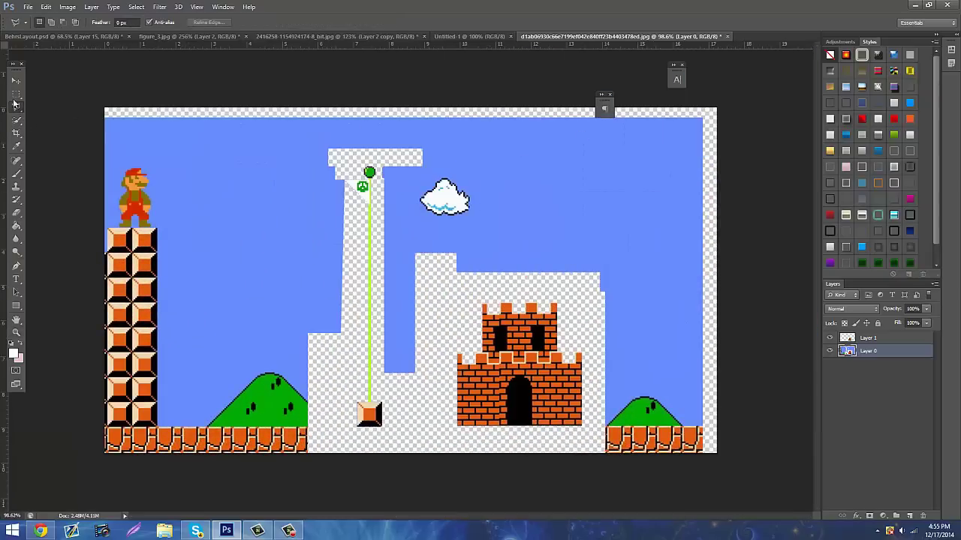
{"action": "left_click", "coordinate": [15, 333]}
{"action": "left_click_drag", "start_coordinate": [342, 168], "coordinate": [404, 134]}
{"action": "left_click", "coordinate": [16, 94]}
{"action": "left_click_drag", "start_coordinate": [155, 107], "coordinate": [349, 305]}
{"action": "key", "text": "Delete"}
Lasso the whole flagpole with its ball, flag and base block and put it on its own layer.
{"action": "left_click", "coordinate": [16, 106]}
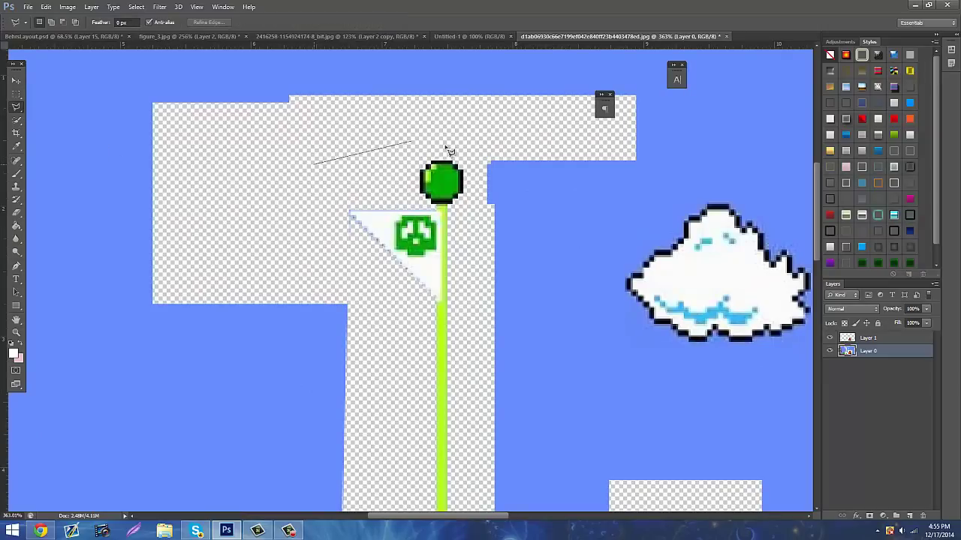
{"action": "left_click", "coordinate": [481, 169]}
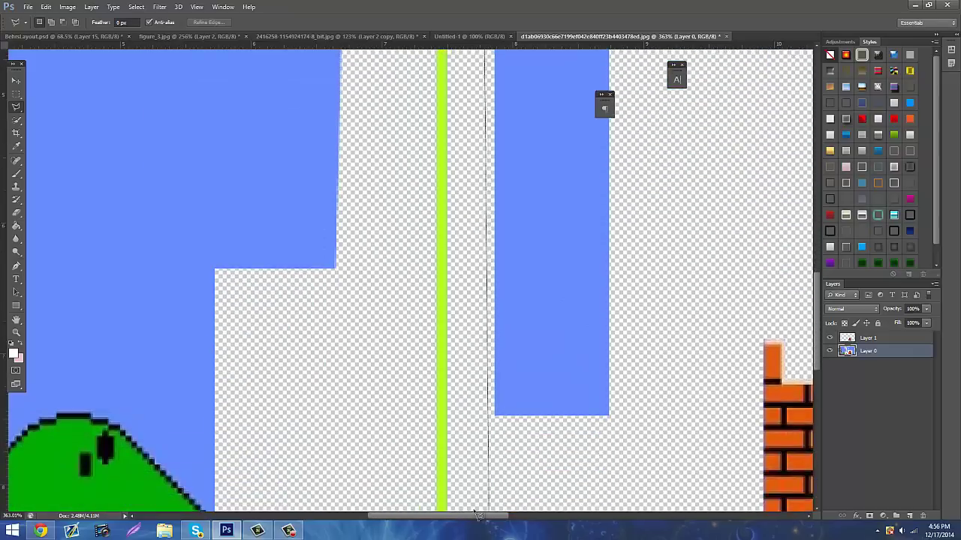
{"action": "mouse_move", "coordinate": [475, 514]}
{"action": "left_mouse_down"}
{"action": "mouse_move", "coordinate": [509, 457]}
{"action": "mouse_move", "coordinate": [488, 427]}
{"action": "mouse_move", "coordinate": [472, 365]}
{"action": "mouse_move", "coordinate": [508, 503]}
{"action": "left_mouse_up"}
{"action": "mouse_move", "coordinate": [362, 503]}
{"action": "left_mouse_down"}
{"action": "mouse_move", "coordinate": [393, 127]}
{"action": "mouse_move", "coordinate": [367, 4]}
{"action": "mouse_move", "coordinate": [413, 101]}
{"action": "mouse_move", "coordinate": [422, 2]}
{"action": "mouse_move", "coordinate": [387, 214]}
{"action": "mouse_move", "coordinate": [400, 226]}
{"action": "mouse_move", "coordinate": [329, 191]}
{"action": "mouse_move", "coordinate": [313, 202]}
{"action": "mouse_move", "coordinate": [277, 92]}
{"action": "left_mouse_up"}
{"action": "key", "text": "ctrl+j"}
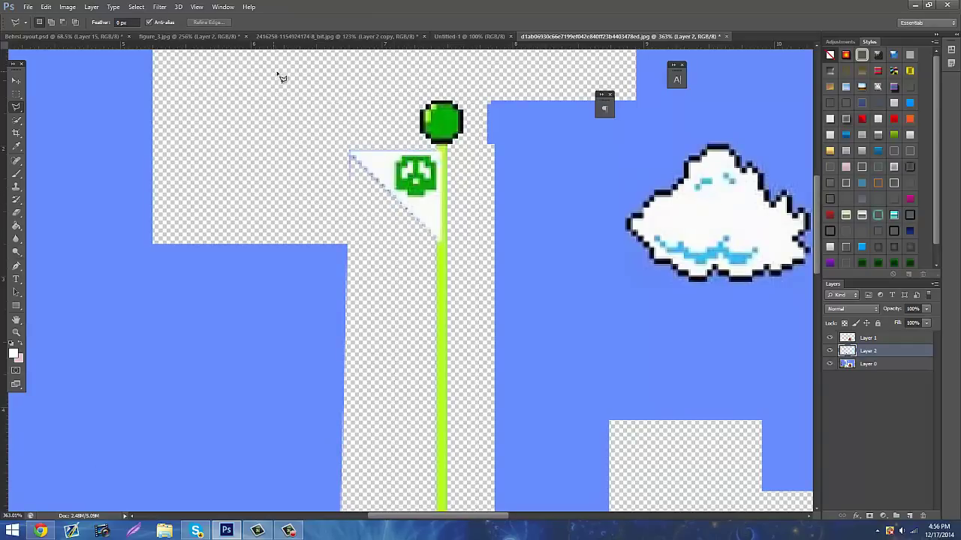
Bring the flagpole into the BehrsLayout.psd banner and scale it to 55.26% width and 54.73% height.
{"action": "left_click", "coordinate": [16, 80]}
{"action": "left_click_drag", "start_coordinate": [354, 82], "coordinate": [341, 293]}
{"action": "key", "text": "ctrl+t"}
{"action": "left_click", "coordinate": [17, 80]}
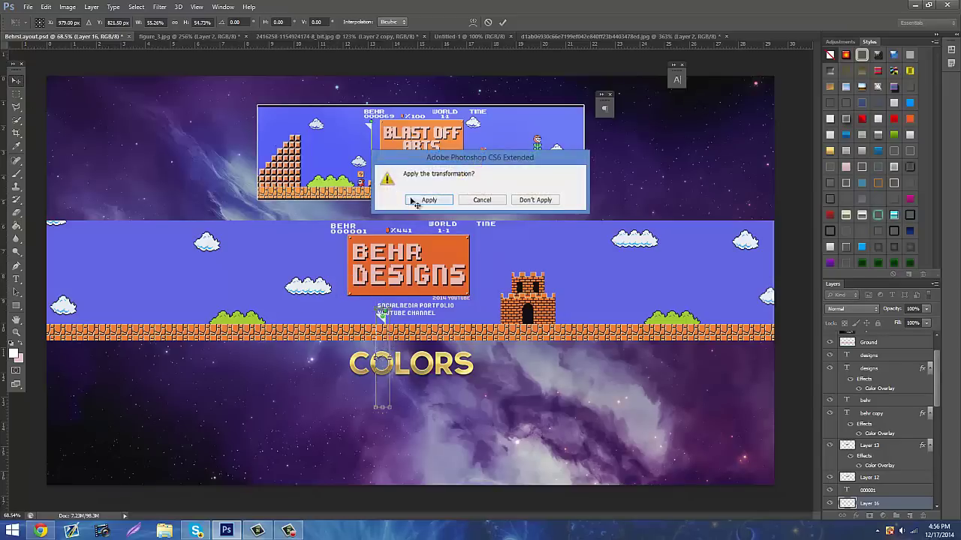
{"action": "left_click", "coordinate": [424, 198]}
Stand the flagpole on the ground left of the BEHR DESIGNS sign, scaled to 95.24% width and 96.19% height.
{"action": "left_click_drag", "start_coordinate": [436, 296], "coordinate": [307, 225]}
{"action": "key", "text": "ctrl+t"}
{"action": "left_click", "coordinate": [16, 93]}
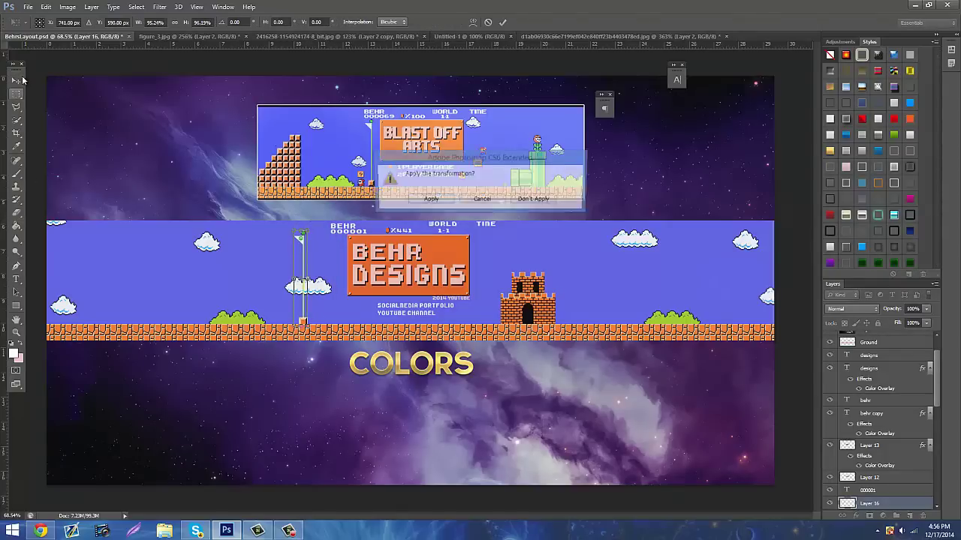
{"action": "left_click", "coordinate": [425, 200]}
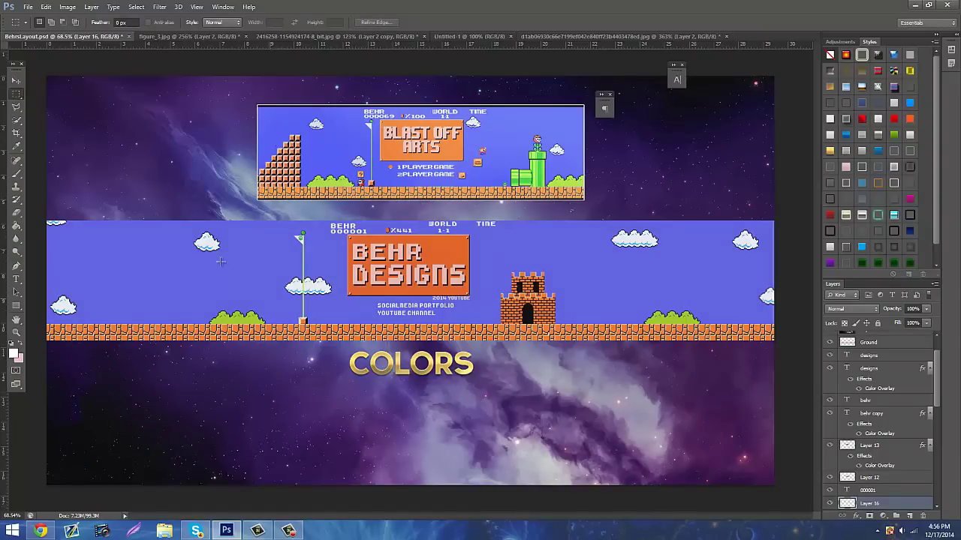
{"action": "left_click", "coordinate": [40, 530]}
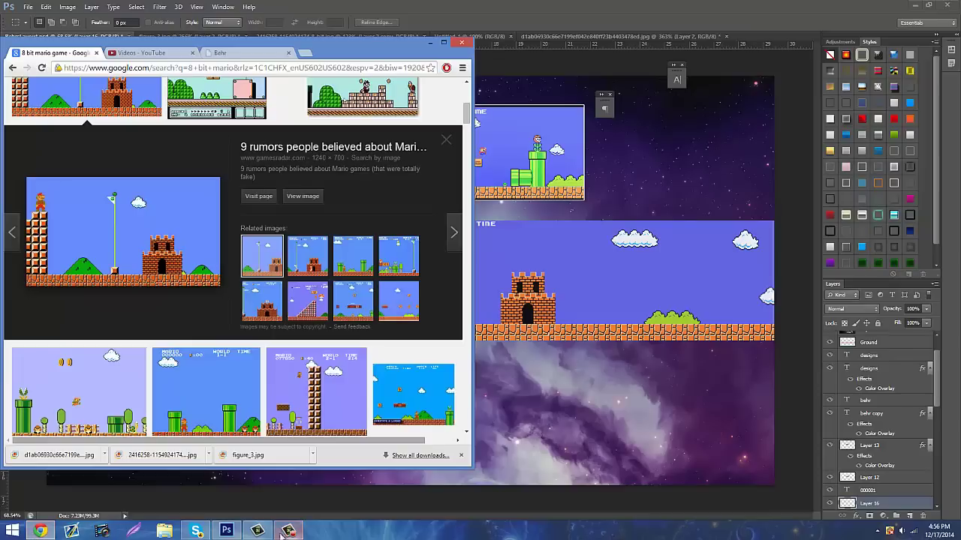
{"action": "left_click", "coordinate": [226, 530]}
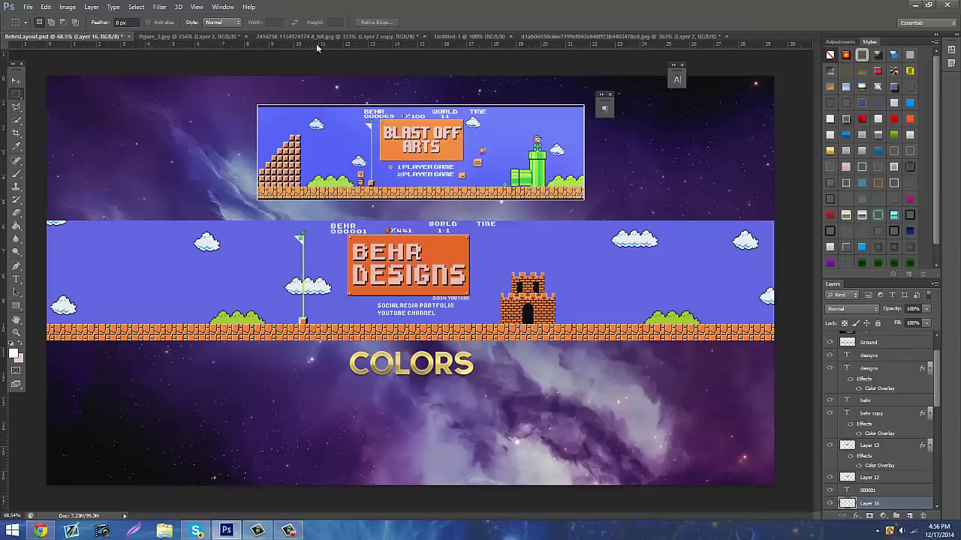
{"action": "left_click", "coordinate": [375, 37]}
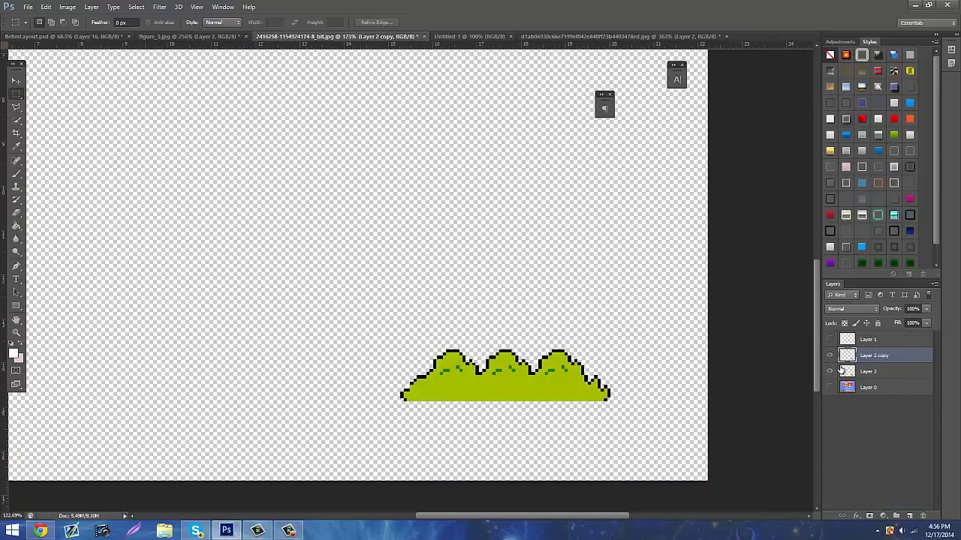
{"action": "left_click", "coordinate": [830, 356]}
{"action": "left_click", "coordinate": [829, 388]}
{"action": "left_click", "coordinate": [847, 388]}
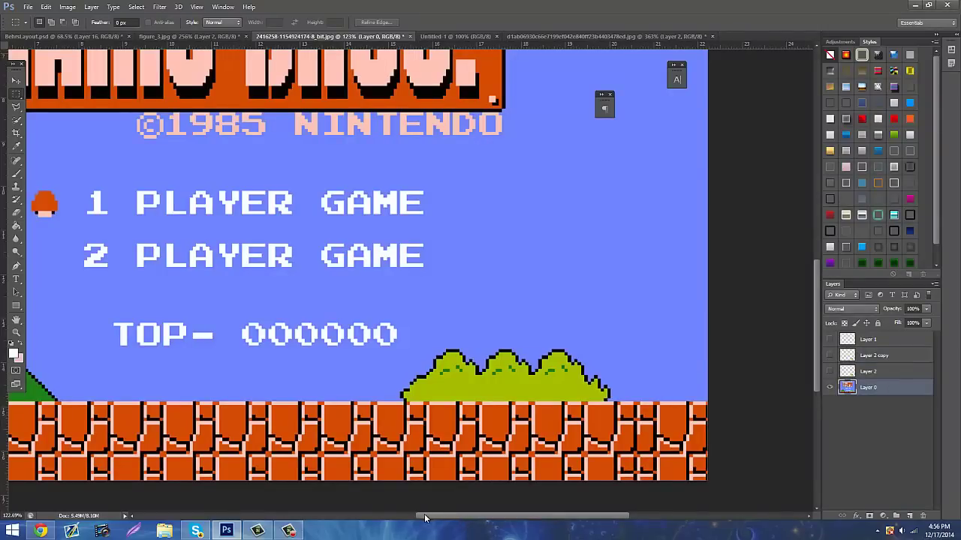
{"action": "left_click_drag", "start_coordinate": [425, 519], "coordinate": [321, 484]}
{"action": "scroll", "coordinate": [373, 292], "scroll_direction": "up", "scroll_amount": 3}
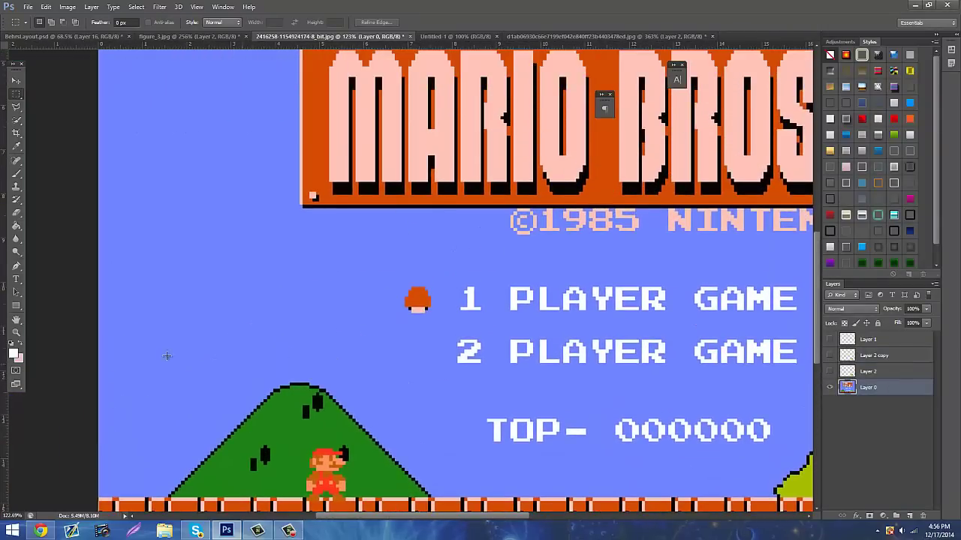
Delete the strip of sky above the red mushroom's lower cap steps, beside the 1 PLAYER GAME text.
{"action": "left_click", "coordinate": [16, 332]}
{"action": "left_click_drag", "start_coordinate": [424, 312], "coordinate": [511, 277]}
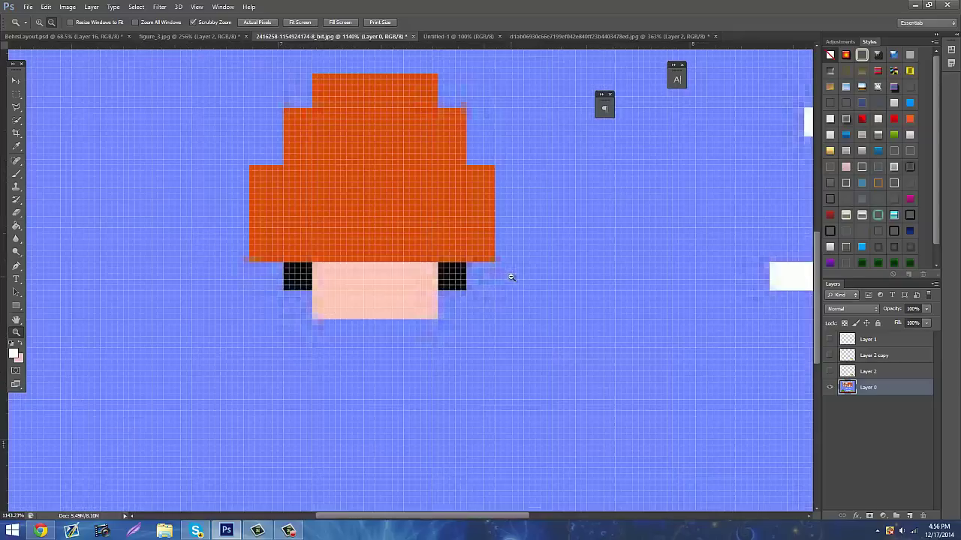
{"action": "scroll", "coordinate": [510, 277], "scroll_direction": "up", "scroll_amount": 1}
{"action": "left_click", "coordinate": [16, 94]}
{"action": "left_click_drag", "start_coordinate": [180, 58], "coordinate": [598, 120]}
{"action": "key", "text": "Delete"}
{"action": "left_click", "coordinate": [664, 516]}
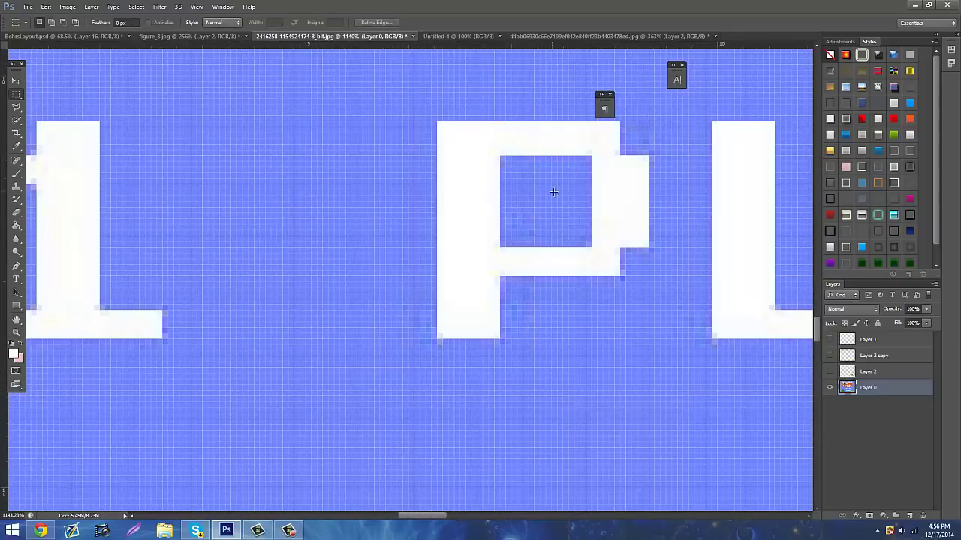
Delete the strip of blue sky directly below the red mushroom's stem, extending it past the cap on both sides.
{"action": "left_click", "coordinate": [16, 333]}
{"action": "left_click_drag", "start_coordinate": [538, 328], "coordinate": [403, 337]}
{"action": "left_click_drag", "start_coordinate": [348, 301], "coordinate": [441, 247]}
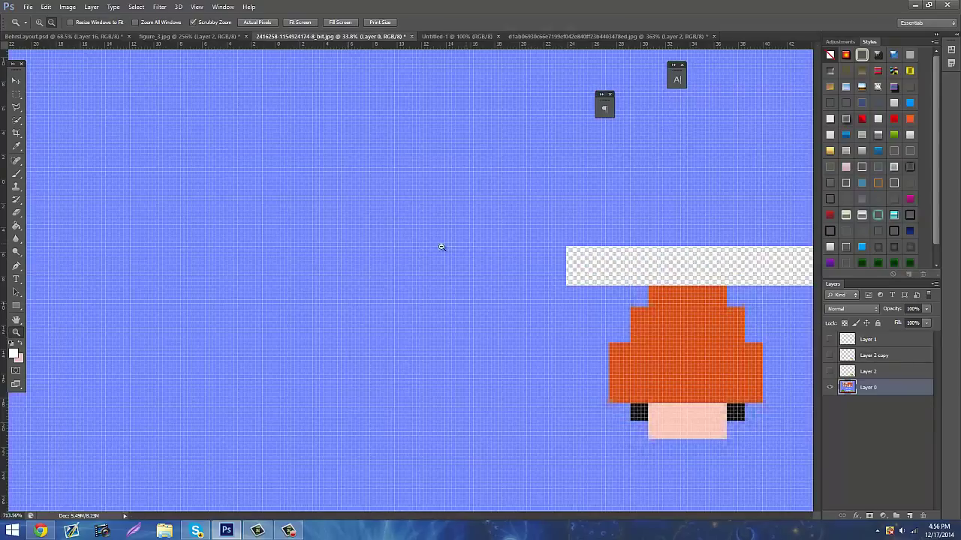
{"action": "left_click_drag", "start_coordinate": [380, 517], "coordinate": [405, 520]}
{"action": "left_click", "coordinate": [17, 94]}
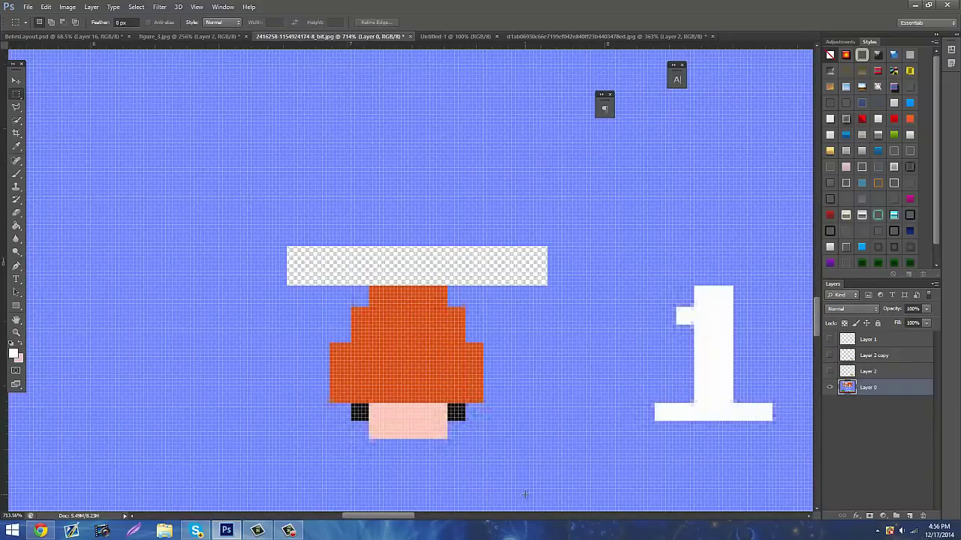
{"action": "left_click_drag", "start_coordinate": [525, 495], "coordinate": [230, 442]}
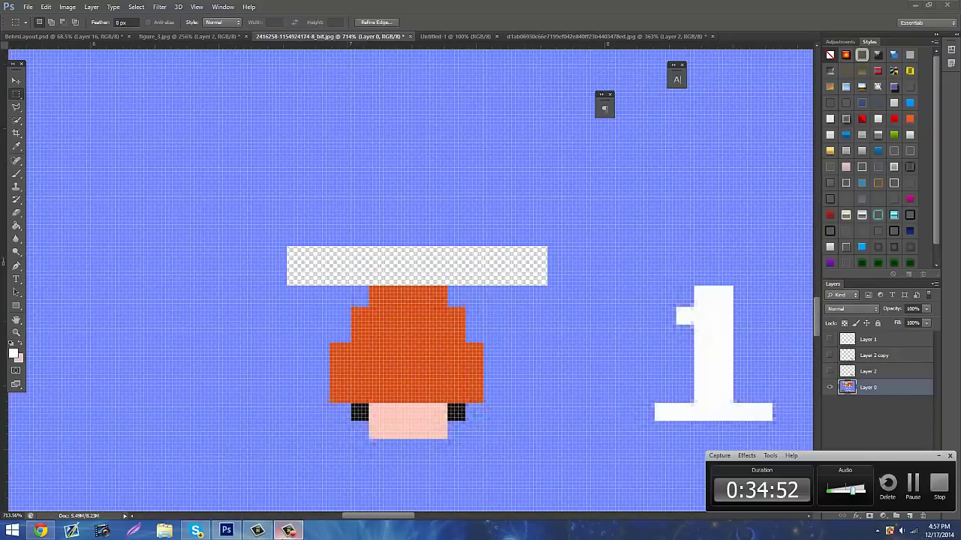
{"action": "key", "text": "Delete"}
{"action": "left_click_drag", "start_coordinate": [559, 492], "coordinate": [194, 439]}
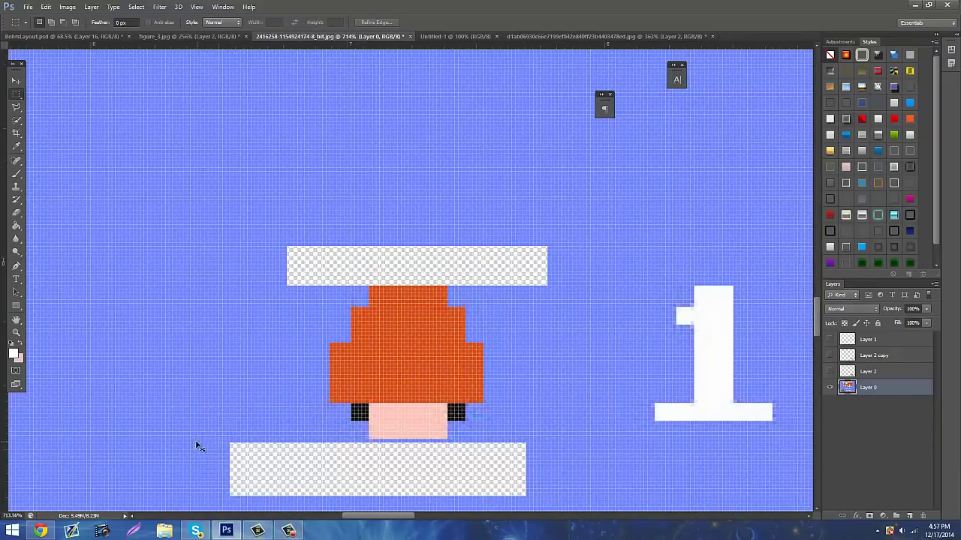
{"action": "key", "text": "Delete"}
Delete the sky between the red mushroom and the 1, including the sky in the stepped notches of the cap's right side.
{"action": "left_click_drag", "start_coordinate": [716, 498], "coordinate": [466, 342]}
{"action": "key", "text": "Delete"}
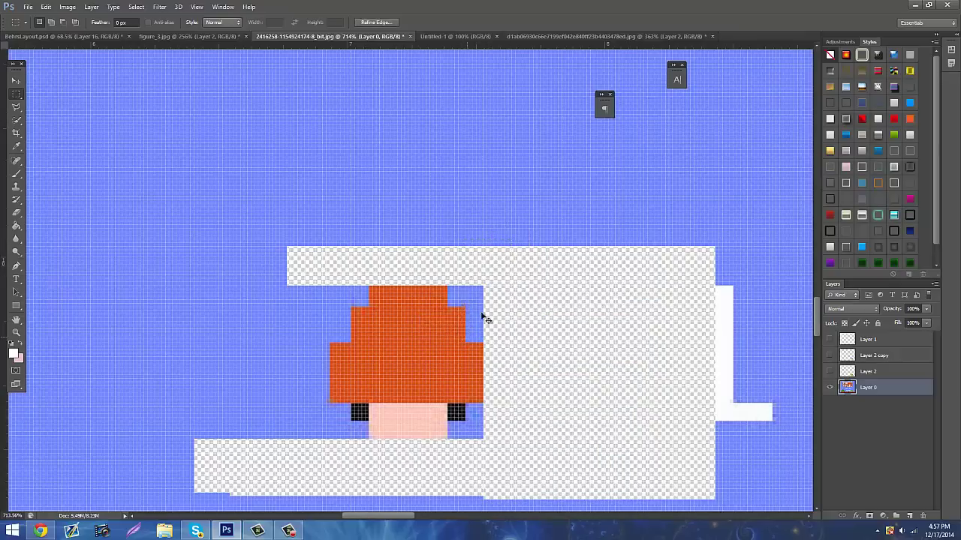
{"action": "key", "text": "Delete"}
{"action": "left_click_drag", "start_coordinate": [508, 258], "coordinate": [447, 307]}
{"action": "key", "text": "Delete"}
Delete the sky left of the red mushroom, including the stepped notches on the left side of its cap.
{"action": "left_click", "coordinate": [239, 264]}
{"action": "left_click_drag", "start_coordinate": [198, 253], "coordinate": [369, 310]}
{"action": "key", "text": "Delete"}
{"action": "left_click_drag", "start_coordinate": [272, 296], "coordinate": [340, 420]}
{"action": "key", "text": "Delete"}
{"action": "key", "text": "Delete"}
{"action": "key", "text": "Delete"}
Delete the remaining sky on both sides of the mushroom's stem, trim the right black patch, and clear the selection.
{"action": "left_click_drag", "start_coordinate": [330, 459], "coordinate": [369, 422]}
{"action": "key", "text": "Delete"}
{"action": "left_click_drag", "start_coordinate": [537, 456], "coordinate": [447, 420]}
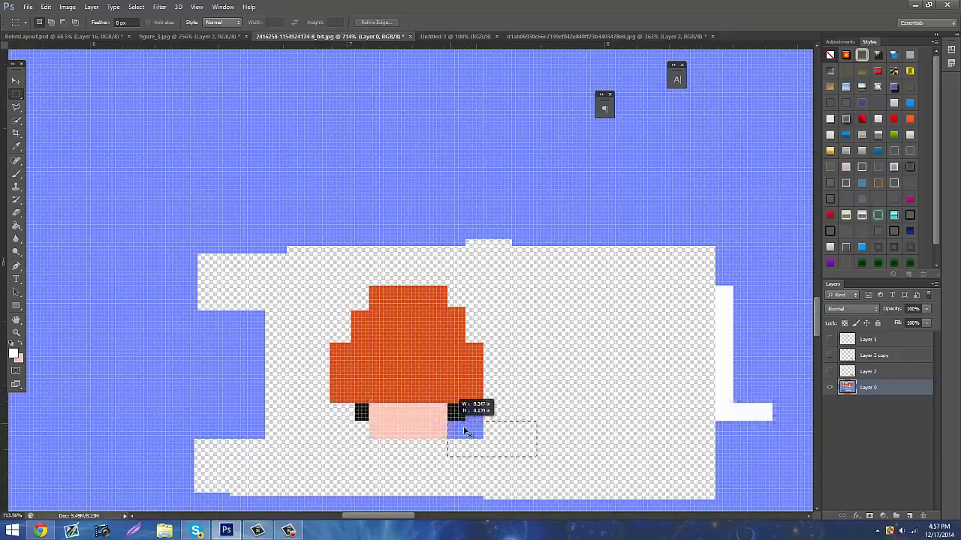
{"action": "key", "text": "Delete"}
{"action": "left_click_drag", "start_coordinate": [503, 442], "coordinate": [462, 403]}
{"action": "key", "text": "Delete"}
{"action": "key", "text": "ctrl+d"}
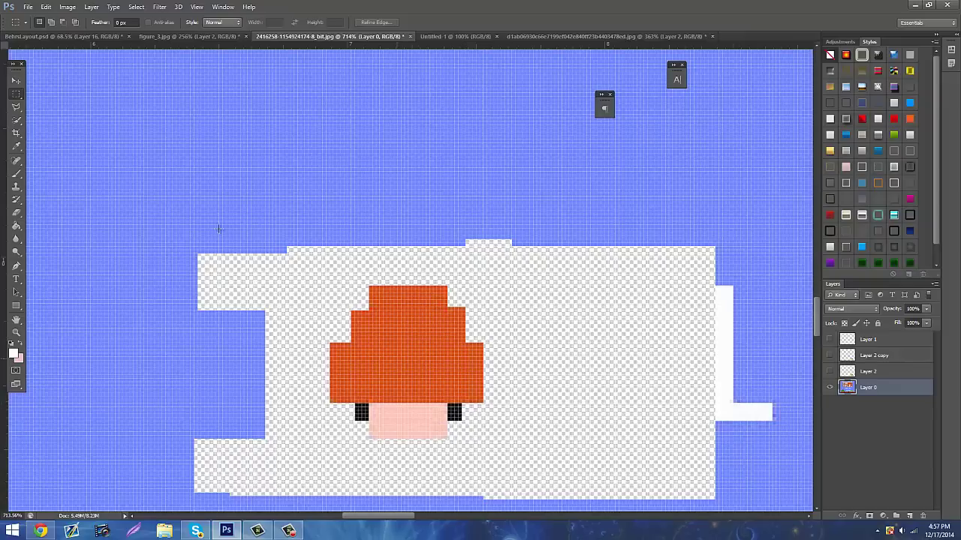
Copy the isolated red mushroom onto its own layer and bring it into the BehrsLayout.psd banner.
{"action": "left_click_drag", "start_coordinate": [315, 269], "coordinate": [504, 470]}
{"action": "key", "text": "ctrl+j"}
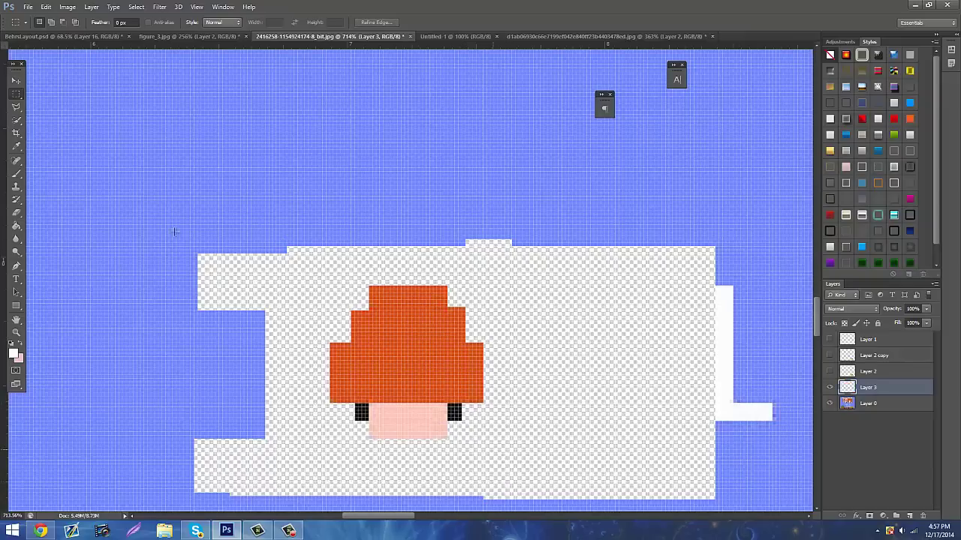
{"action": "left_click", "coordinate": [16, 80]}
{"action": "left_click_drag", "start_coordinate": [296, 300], "coordinate": [429, 275]}
Scale the mushroom to 39.53% and place it just left of the YOUTUBE CHANNEL text, applying the transformation.
{"action": "left_click", "coordinate": [15, 334]}
{"action": "key", "text": "ctrl+t"}
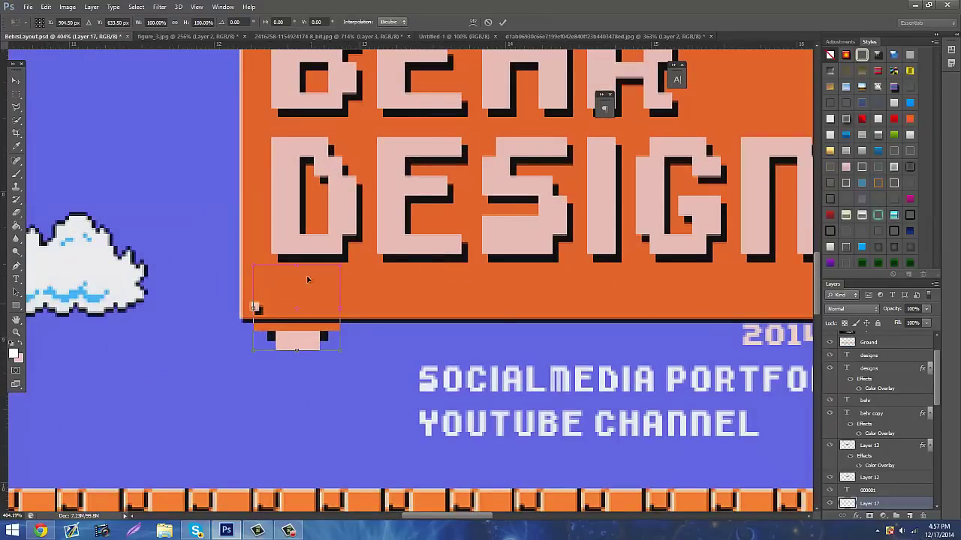
{"action": "left_click_drag", "start_coordinate": [341, 261], "coordinate": [394, 372]}
{"action": "left_click_drag", "start_coordinate": [395, 339], "coordinate": [390, 419]}
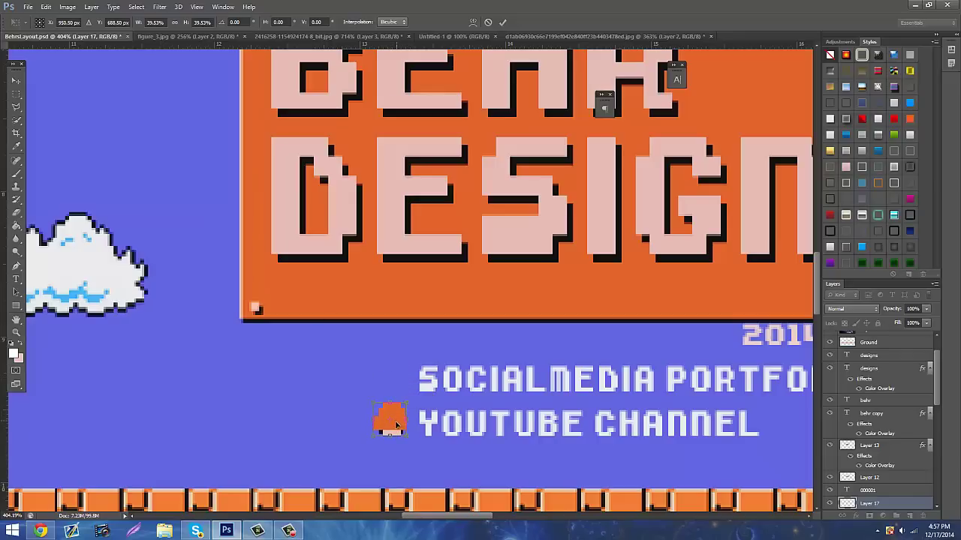
{"action": "left_click", "coordinate": [13, 88]}
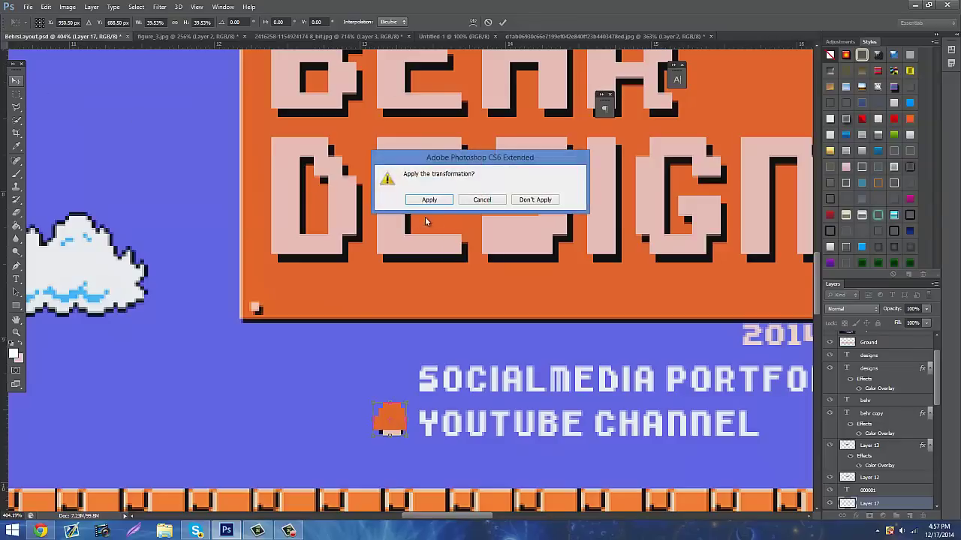
{"action": "left_click", "coordinate": [433, 201]}
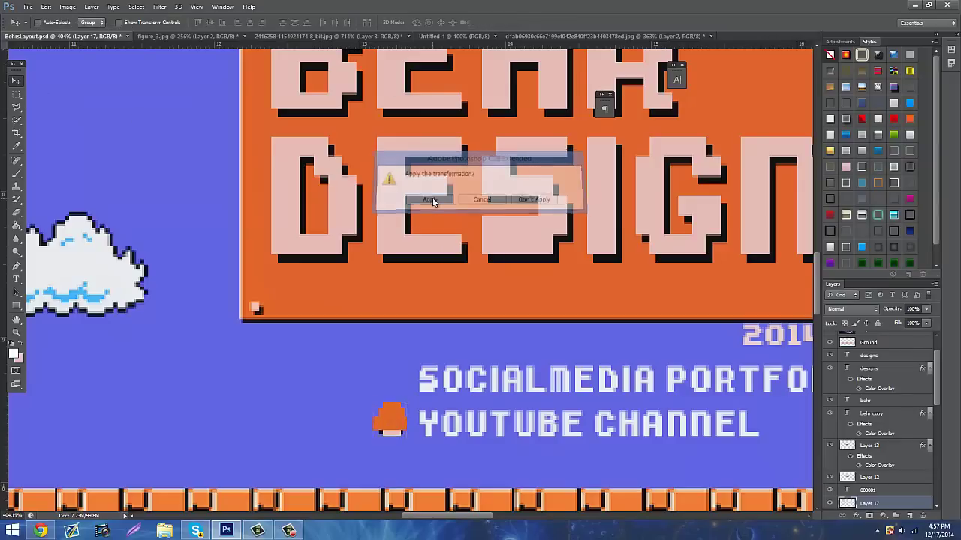
{"action": "left_click", "coordinate": [16, 332]}
{"action": "left_click_drag", "start_coordinate": [436, 382], "coordinate": [392, 341]}
{"action": "mouse_move", "coordinate": [389, 264]}
{"action": "left_mouse_down"}
{"action": "mouse_move", "coordinate": [444, 240]}
{"action": "mouse_move", "coordinate": [394, 259]}
{"action": "mouse_move", "coordinate": [402, 256]}
{"action": "left_mouse_up"}
{"action": "left_click", "coordinate": [193, 37]}
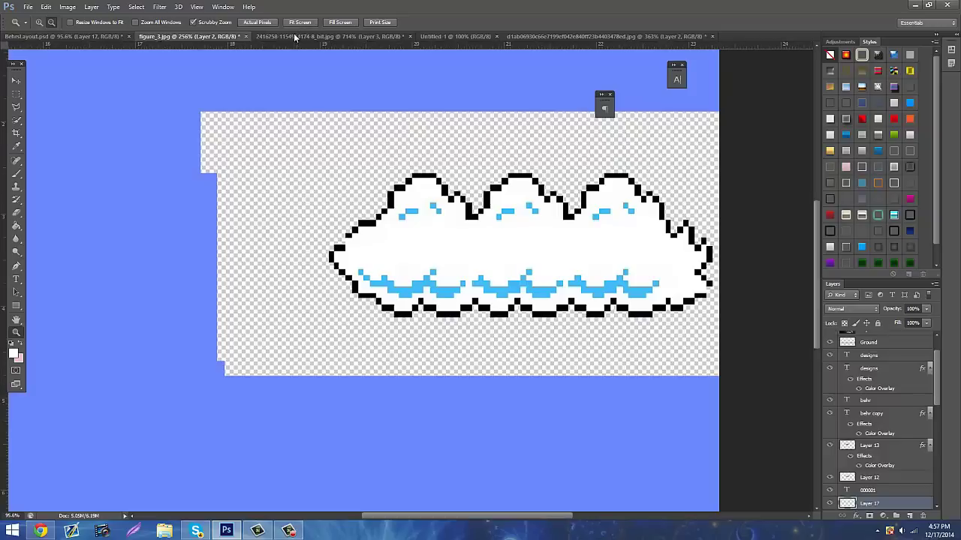
{"action": "left_click", "coordinate": [295, 36]}
{"action": "left_click", "coordinate": [829, 389]}
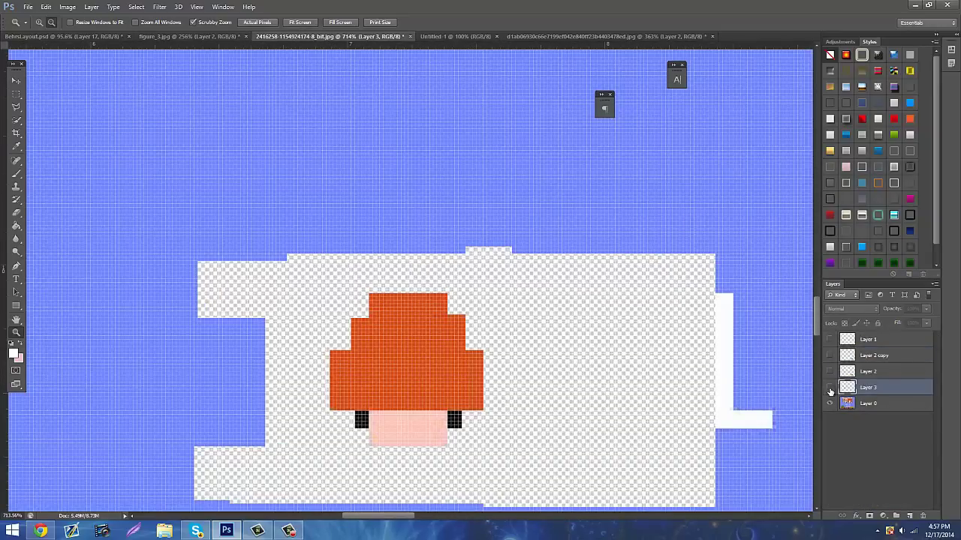
{"action": "left_click_drag", "start_coordinate": [507, 347], "coordinate": [472, 381]}
{"action": "left_click_drag", "start_coordinate": [506, 309], "coordinate": [425, 331]}
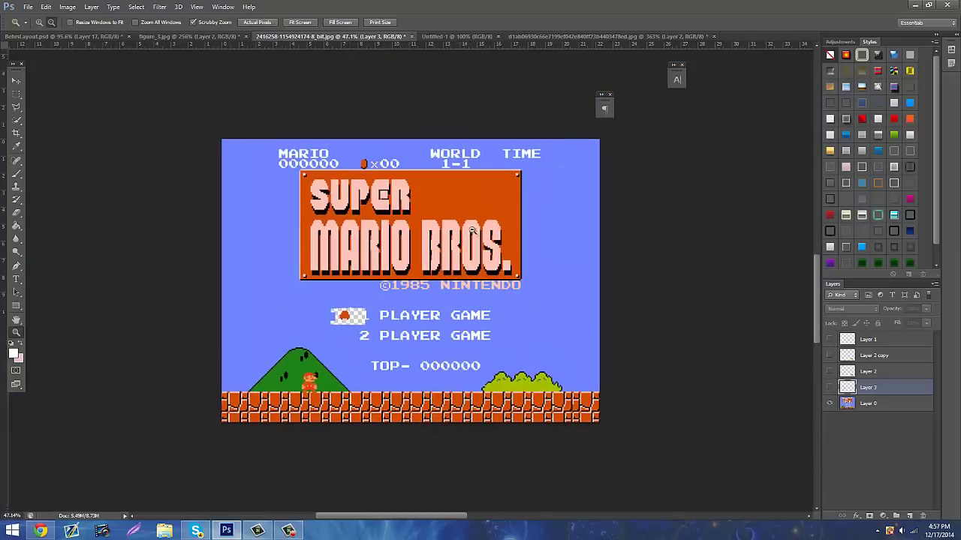
{"action": "left_click", "coordinate": [603, 36]}
{"action": "left_click_drag", "start_coordinate": [457, 108], "coordinate": [365, 133]}
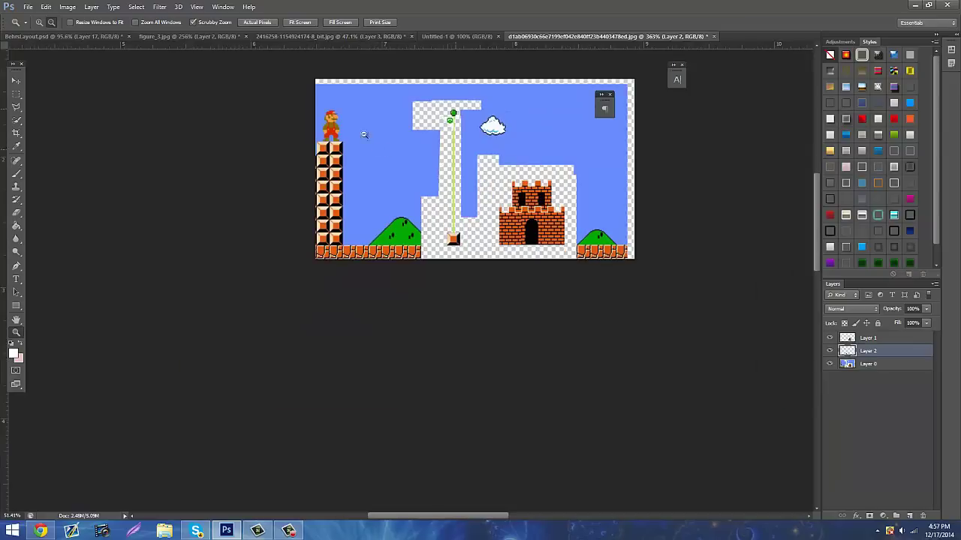
Switch to Chrome and browse the related 8 bit mario game images to the Mario Coin 8 Bit picture.
{"action": "left_click", "coordinate": [40, 531]}
{"action": "scroll", "coordinate": [164, 160], "scroll_direction": "up", "scroll_amount": 3}
{"action": "scroll", "coordinate": [164, 160], "scroll_direction": "up", "scroll_amount": 3}
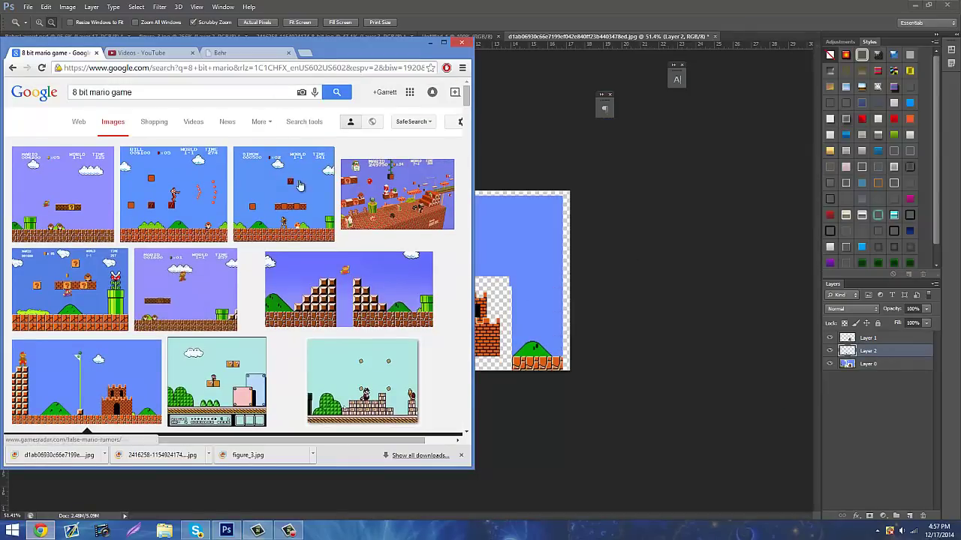
{"action": "double_click", "coordinate": [350, 53]}
{"action": "scroll", "coordinate": [750, 323], "scroll_direction": "down", "scroll_amount": 2}
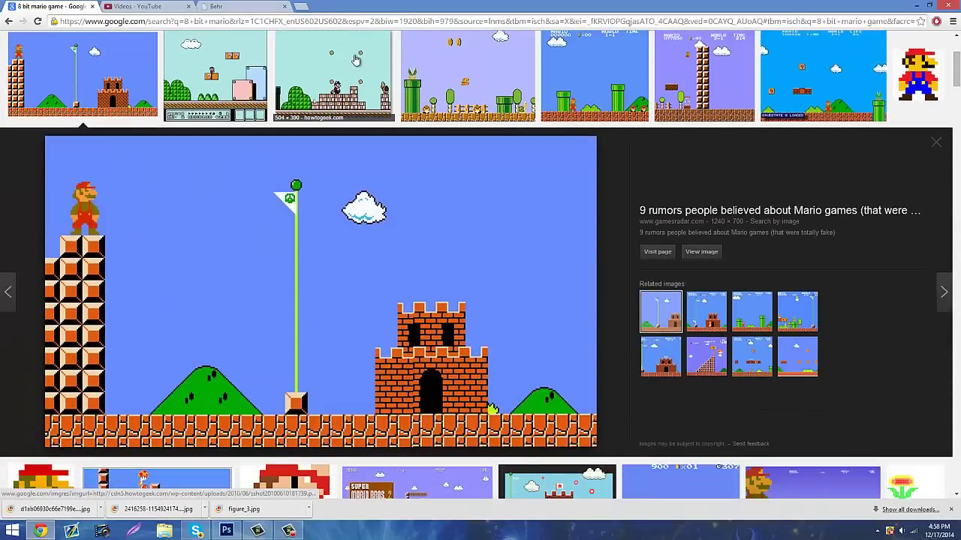
{"action": "left_click", "coordinate": [753, 321]}
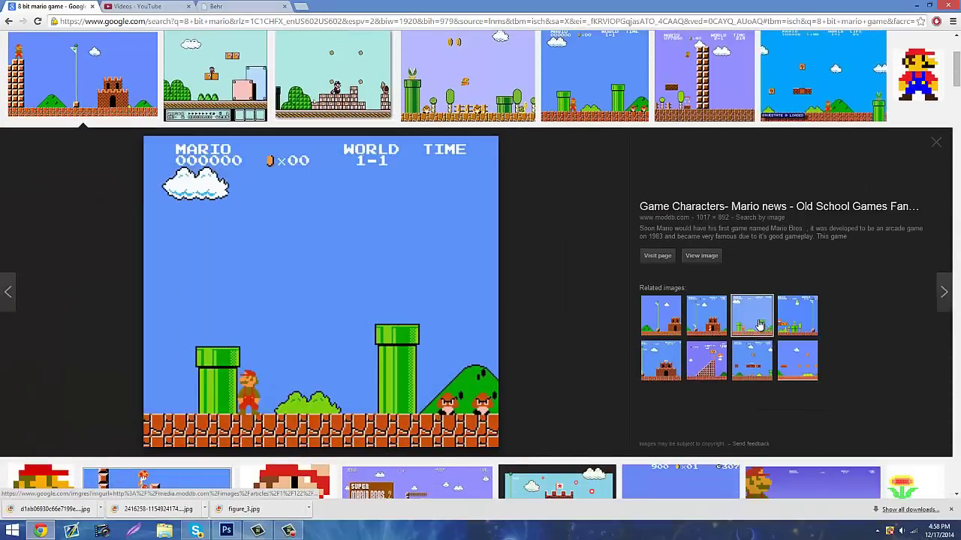
{"action": "left_click", "coordinate": [796, 328]}
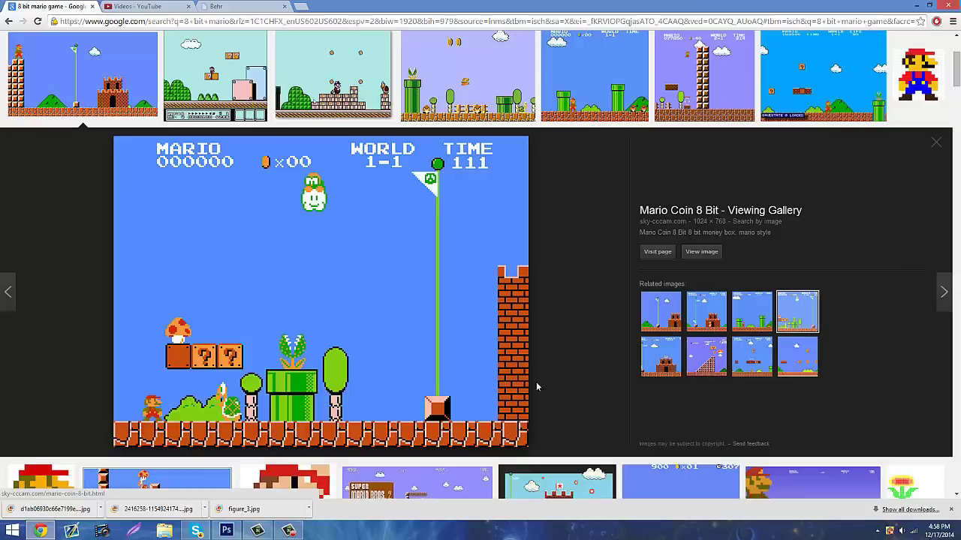
Save the Mario Coin 8 Bit image to the desktop as url.png.
{"action": "right_click", "coordinate": [247, 191]}
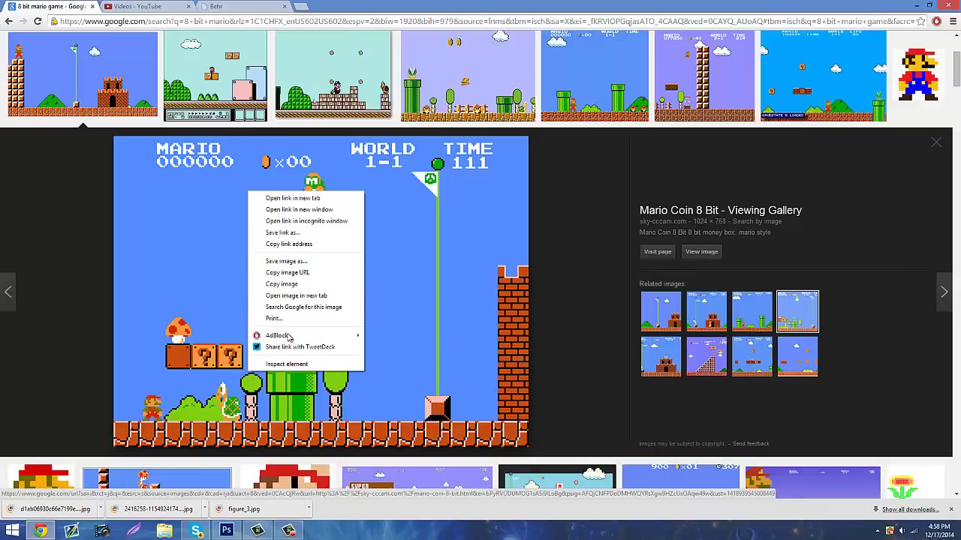
{"action": "left_click", "coordinate": [301, 263]}
{"action": "left_click", "coordinate": [401, 255]}
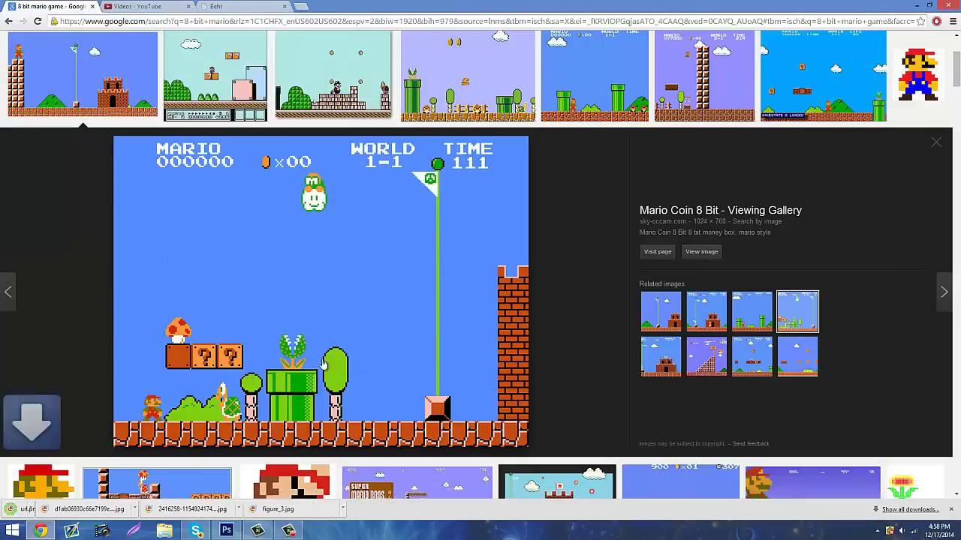
Switch to Photoshop and open url.png.
{"action": "left_click", "coordinate": [226, 531]}
{"action": "left_click", "coordinate": [28, 6]}
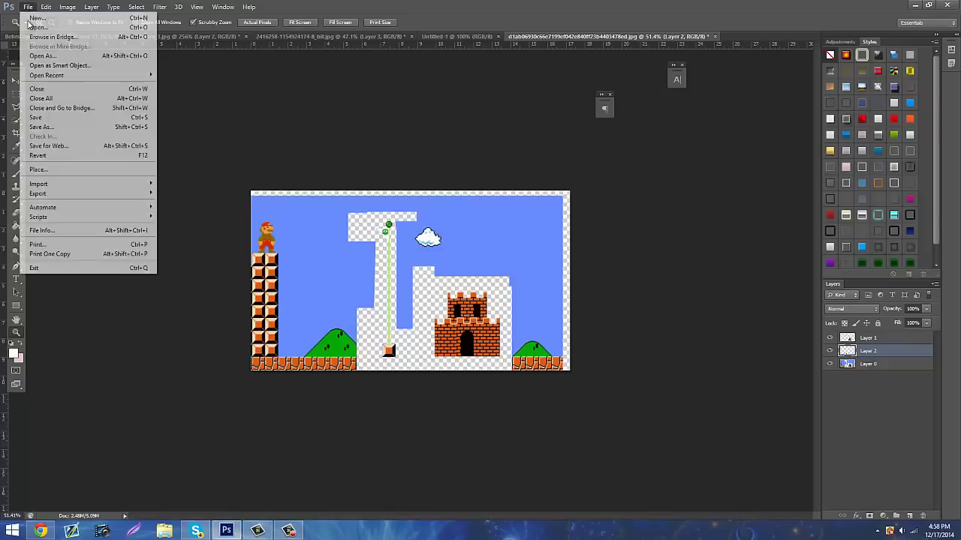
{"action": "left_click", "coordinate": [32, 25]}
{"action": "type", "text": "url"}
{"action": "key", "text": "Return"}
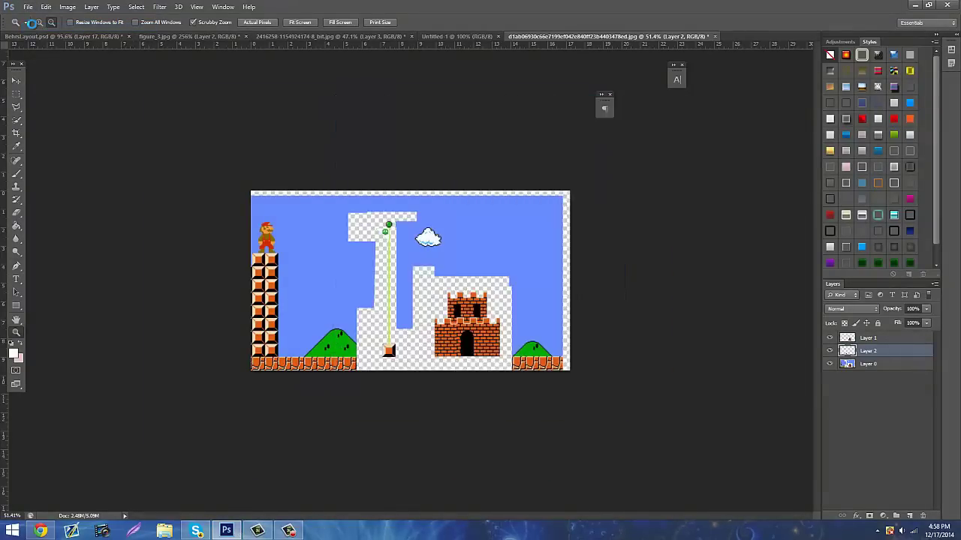
Cut the narrow strip along the lower edge of the orange mushroom's cap in url.png.
{"action": "left_click_drag", "start_coordinate": [142, 355], "coordinate": [205, 296]}
{"action": "left_click", "coordinate": [16, 93]}
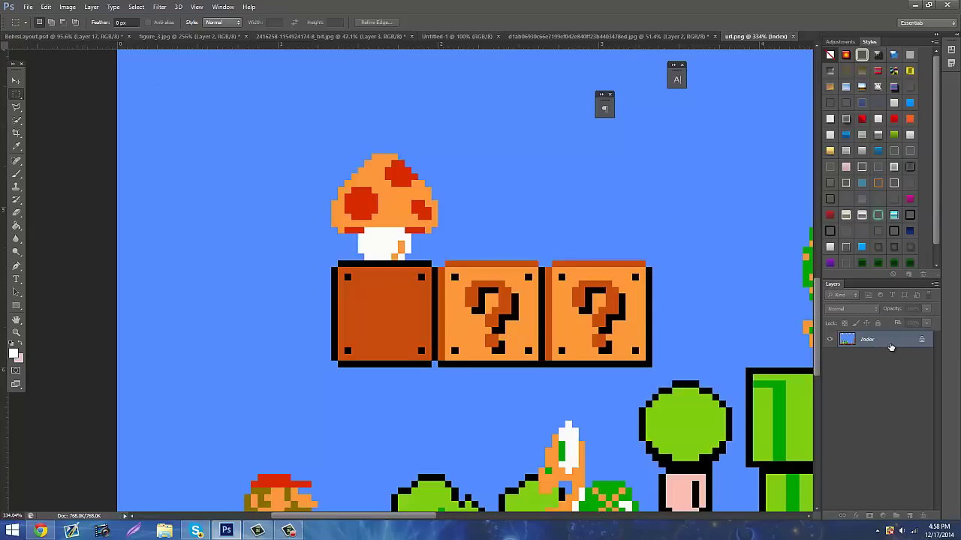
{"action": "key", "text": "ctrl+x"}
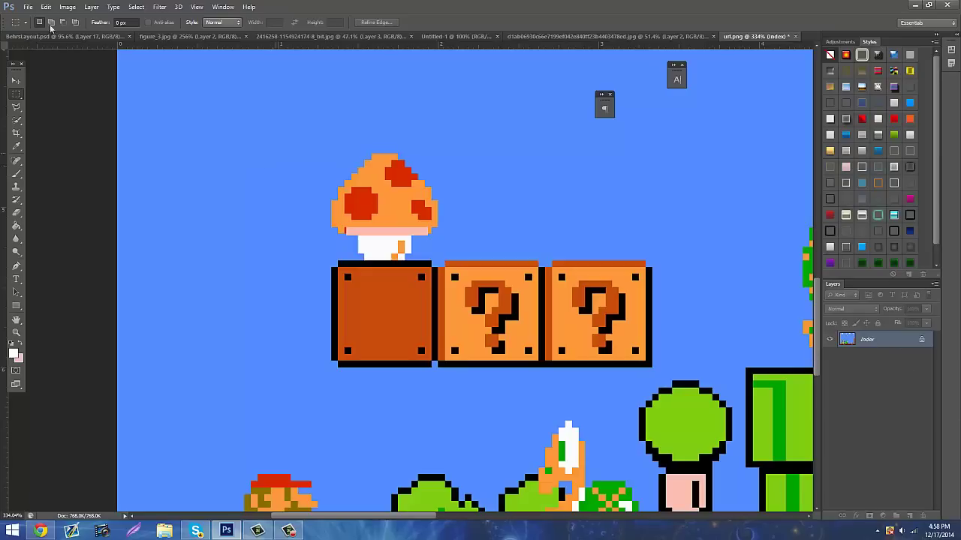
Return to Chrome, preview the 8-Bit Mario World image and save it to the desktop as AxUXKXa.png.
{"action": "left_click", "coordinate": [40, 531]}
{"action": "scroll", "coordinate": [310, 242], "scroll_direction": "up", "scroll_amount": 2}
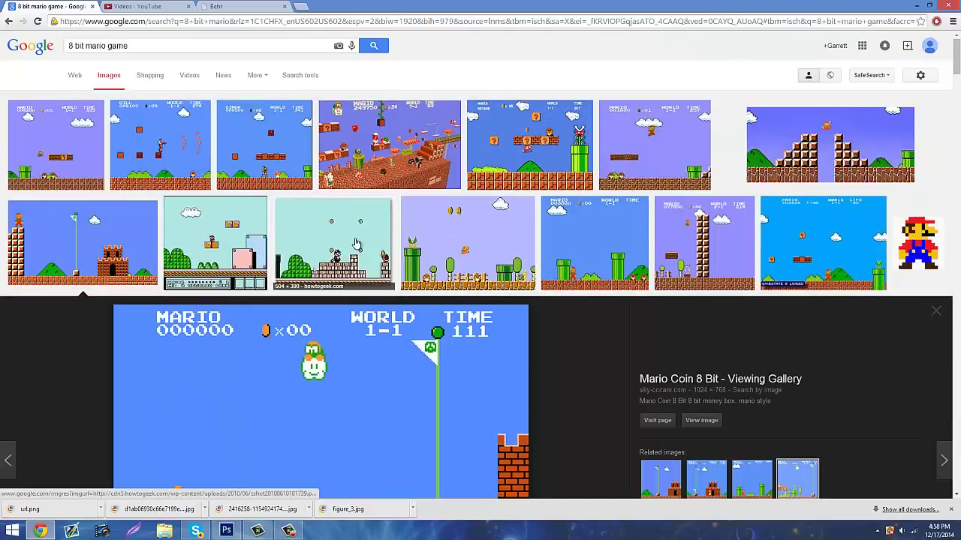
{"action": "left_click", "coordinate": [529, 131]}
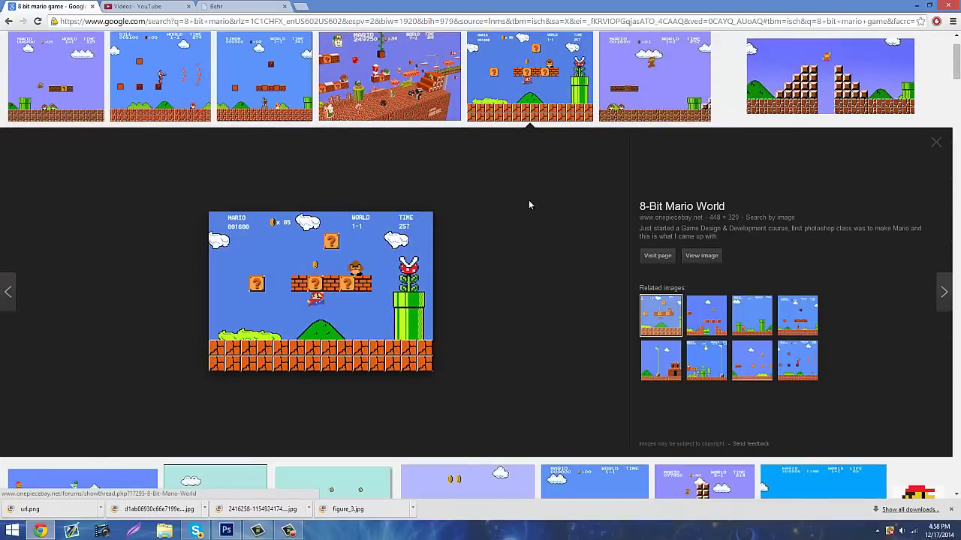
{"action": "right_click", "coordinate": [328, 328]}
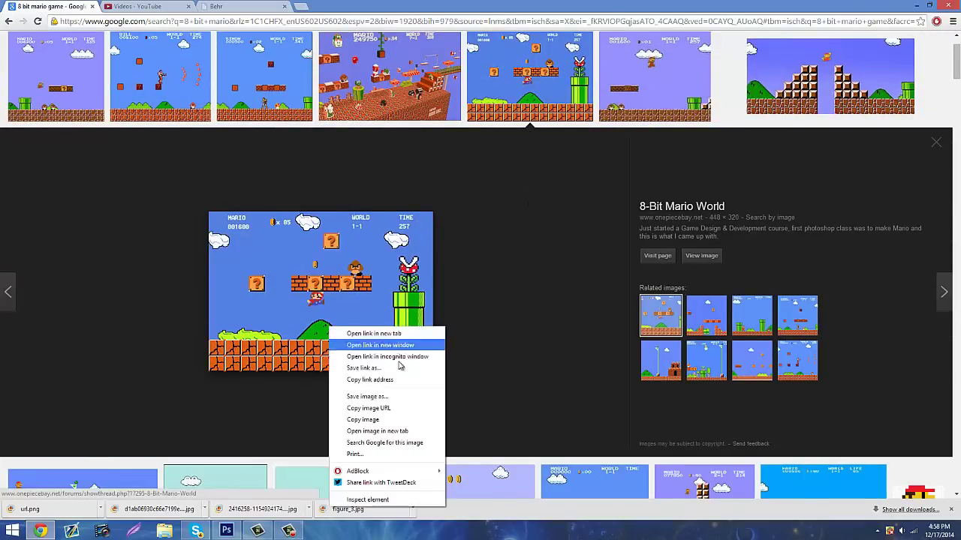
{"action": "left_click", "coordinate": [373, 398]}
{"action": "left_click", "coordinate": [404, 257]}
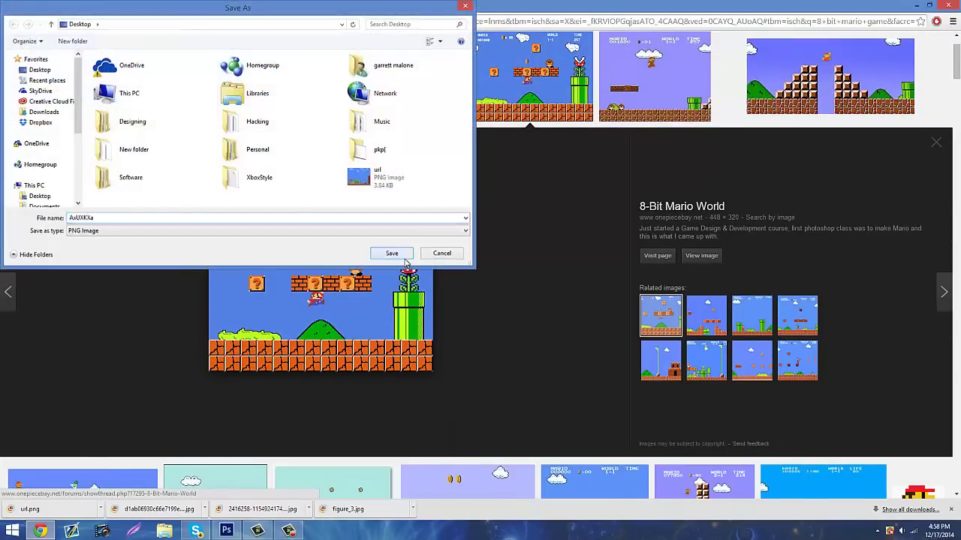
Switch to Photoshop, open AxUXKXa.png and enlarge the scene with the pipe and piranha plant.
{"action": "left_click", "coordinate": [226, 531]}
{"action": "left_click", "coordinate": [28, 7]}
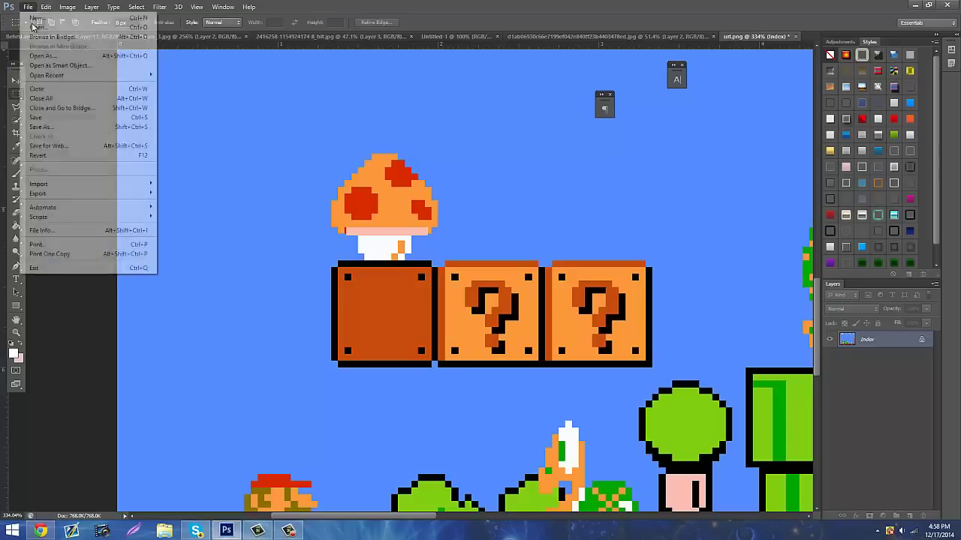
{"action": "left_click", "coordinate": [41, 28]}
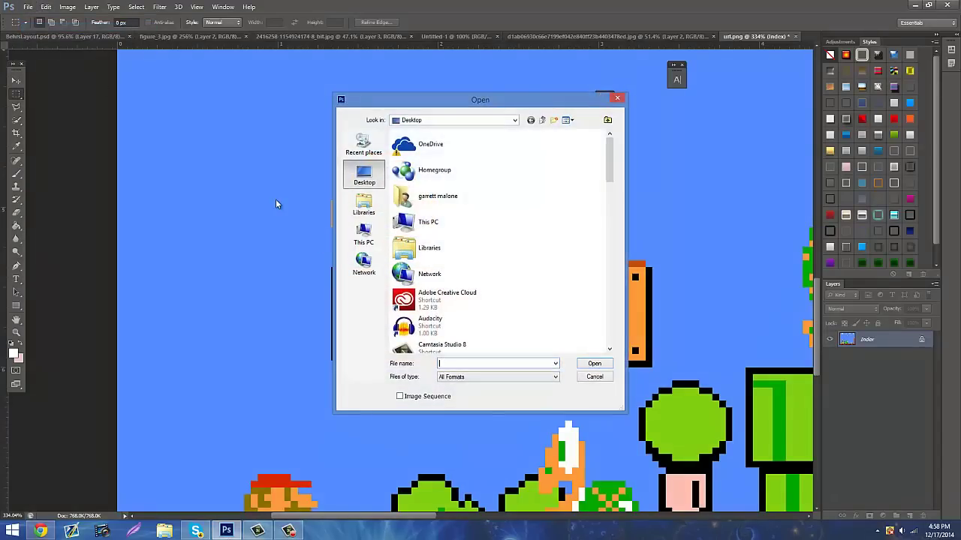
{"action": "type", "text": "a"}
{"action": "left_click", "coordinate": [505, 394]}
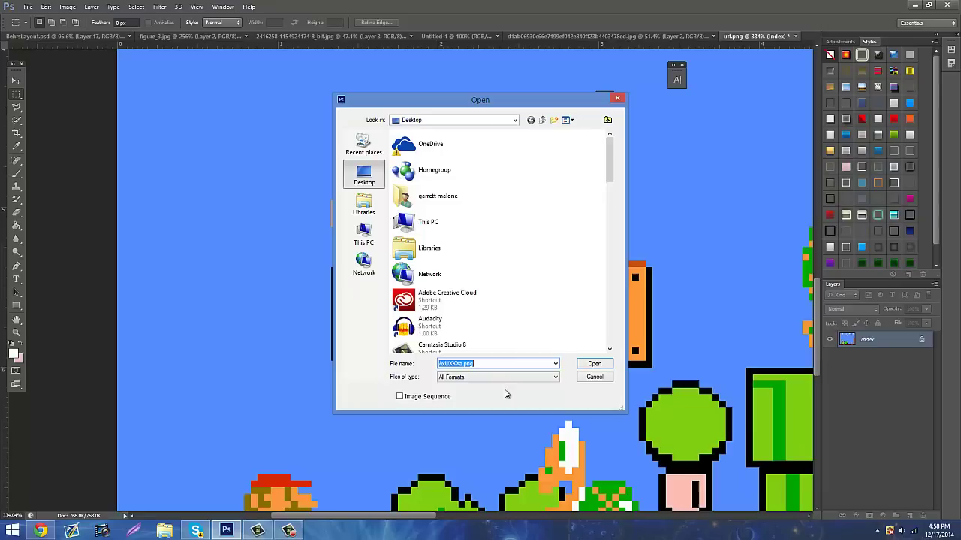
{"action": "left_click", "coordinate": [595, 364]}
{"action": "left_click", "coordinate": [16, 332]}
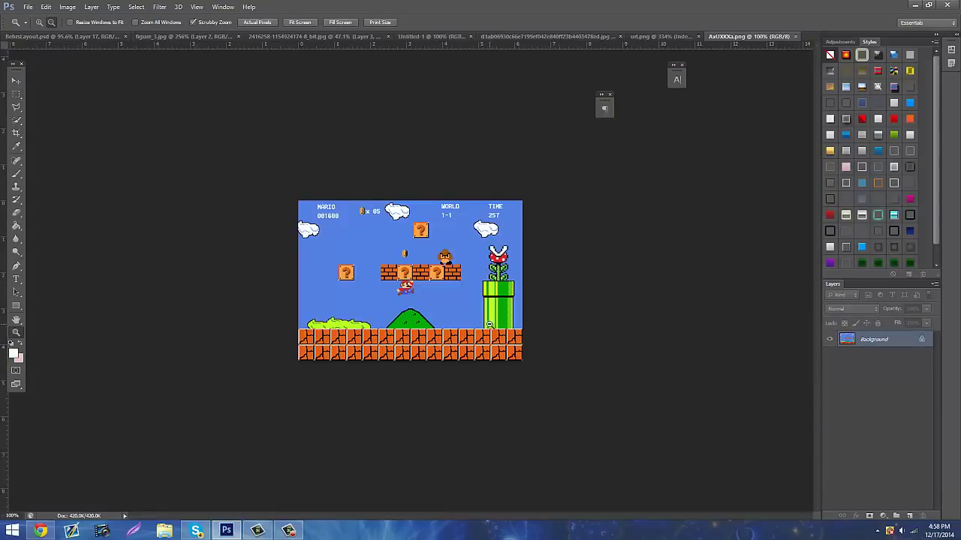
{"action": "left_click_drag", "start_coordinate": [491, 325], "coordinate": [614, 352]}
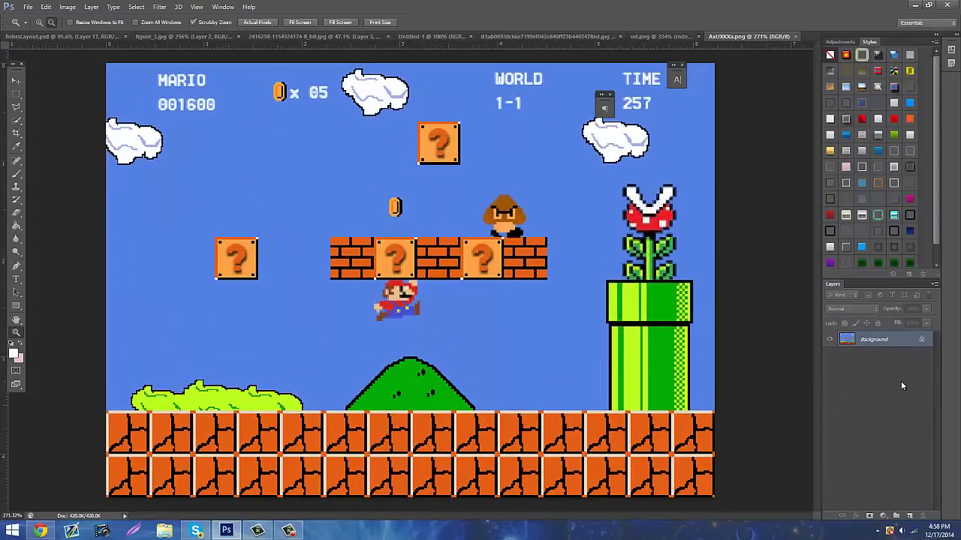
Convert the locked background of AxUXKXa.png into an editable layer and enlarge the piranha plant's head.
{"action": "left_click_drag", "start_coordinate": [793, 366], "coordinate": [609, 274]}
{"action": "scroll", "coordinate": [610, 275], "scroll_direction": "up", "scroll_amount": 3}
{"action": "double_click", "coordinate": [895, 344]}
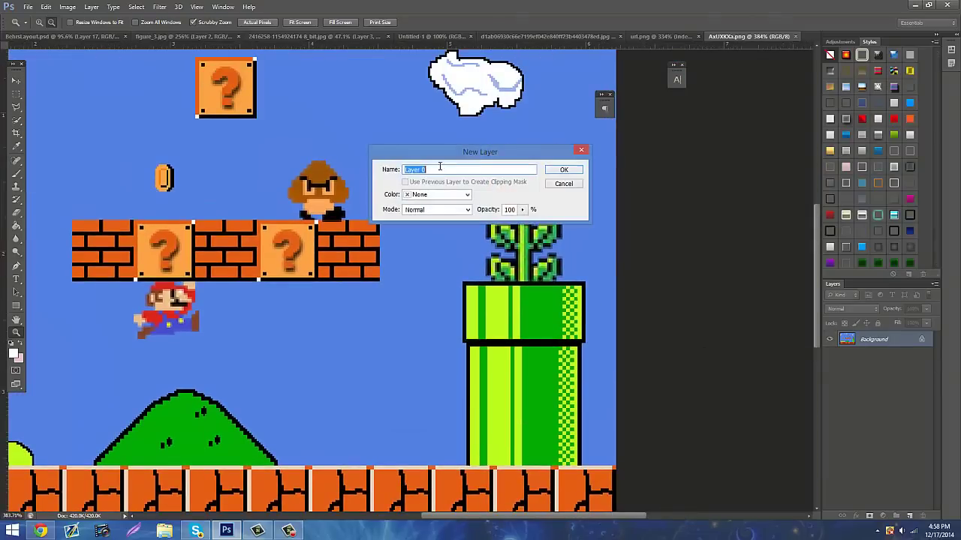
{"action": "left_click", "coordinate": [563, 170]}
{"action": "scroll", "coordinate": [569, 225], "scroll_direction": "up", "scroll_amount": 8}
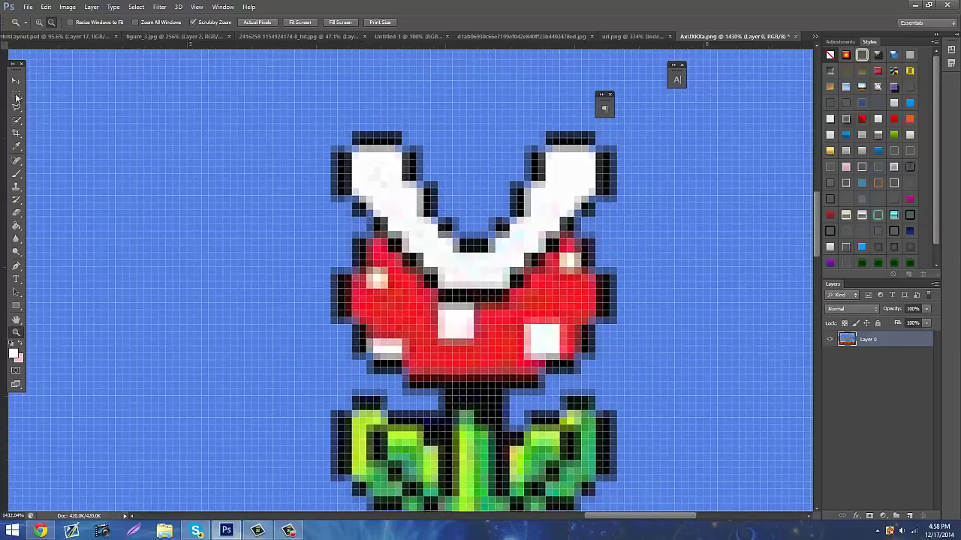
Delete rectangular areas of blue sky above the piranha plant and along the outer edge of its right jaw.
{"action": "left_click", "coordinate": [17, 98]}
{"action": "scroll", "coordinate": [300, 150], "scroll_direction": "up", "scroll_amount": 3}
{"action": "left_click_drag", "start_coordinate": [278, 143], "coordinate": [623, 429]}
{"action": "key", "text": "Delete"}
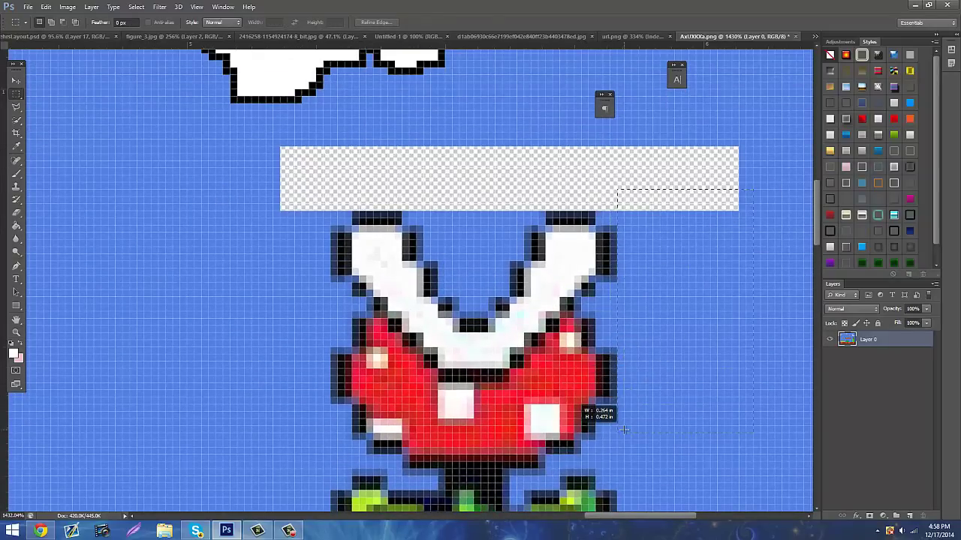
{"action": "key", "text": "Delete"}
{"action": "left_click_drag", "start_coordinate": [632, 275], "coordinate": [597, 353]}
{"action": "key", "text": "Delete"}
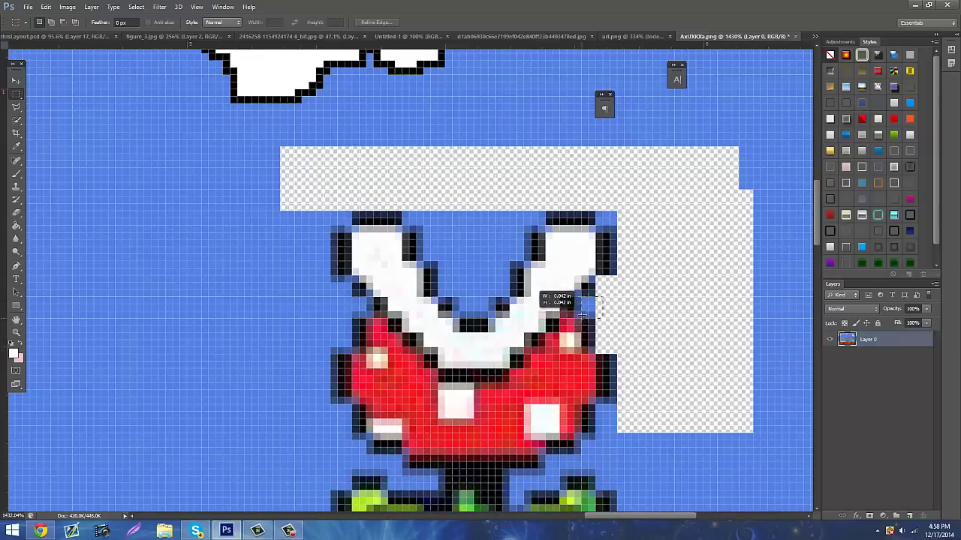
{"action": "left_click_drag", "start_coordinate": [645, 204], "coordinate": [598, 227]}
{"action": "key", "text": "Delete"}
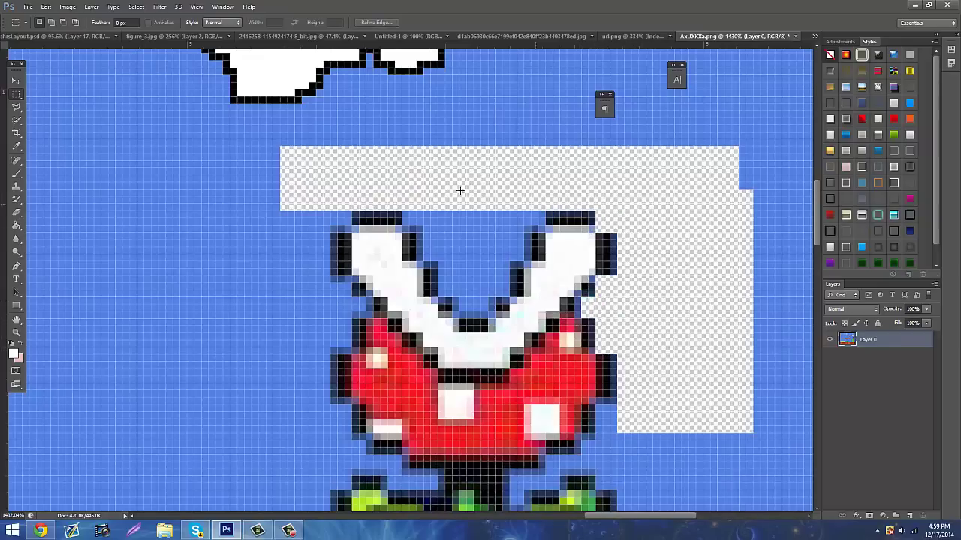
Delete the blue sky enclosed between the piranha plant's open white jaws.
{"action": "left_click_drag", "start_coordinate": [459, 204], "coordinate": [503, 293]}
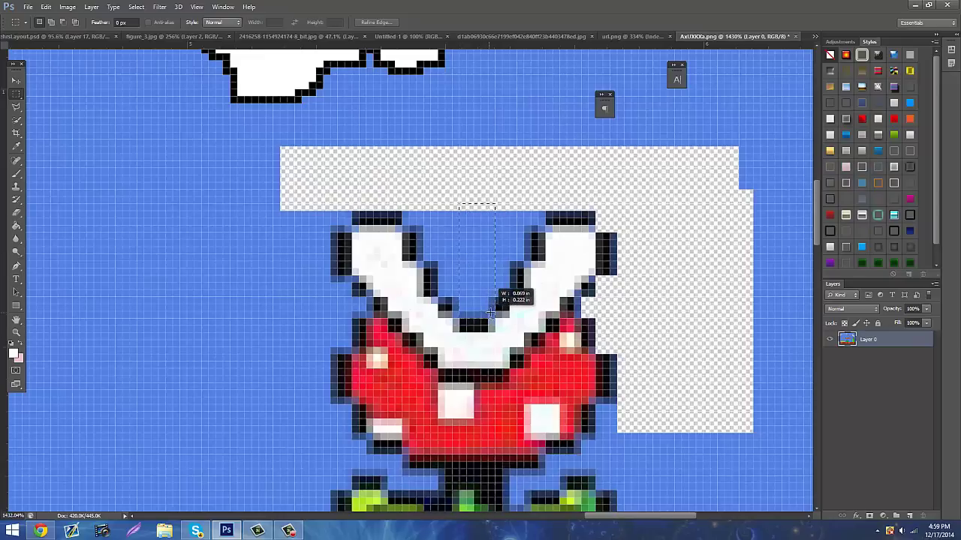
{"action": "key", "text": "Delete"}
{"action": "mouse_move", "coordinate": [467, 175]}
{"action": "left_mouse_down"}
{"action": "mouse_move", "coordinate": [511, 300]}
{"action": "mouse_move", "coordinate": [489, 189]}
{"action": "mouse_move", "coordinate": [531, 267]}
{"action": "left_mouse_up"}
{"action": "key", "text": "Delete"}
{"action": "key", "text": "ctrl+x"}
{"action": "left_click_drag", "start_coordinate": [510, 196], "coordinate": [545, 231]}
{"action": "key", "text": "ctrl+x"}
{"action": "mouse_move", "coordinate": [460, 203]}
{"action": "left_mouse_down"}
{"action": "mouse_move", "coordinate": [429, 262]}
{"action": "mouse_move", "coordinate": [438, 307]}
{"action": "mouse_move", "coordinate": [403, 225]}
{"action": "left_mouse_up"}
{"action": "key", "text": "Delete"}
{"action": "key", "text": "ctrl+x"}
{"action": "key", "text": "Delete"}
Delete the blue sky to the left of the piranha plant and the pipe's rim.
{"action": "left_click_drag", "start_coordinate": [186, 154], "coordinate": [330, 317]}
{"action": "key", "text": "Delete"}
{"action": "left_click_drag", "start_coordinate": [144, 221], "coordinate": [244, 435]}
{"action": "key", "text": "Delete"}
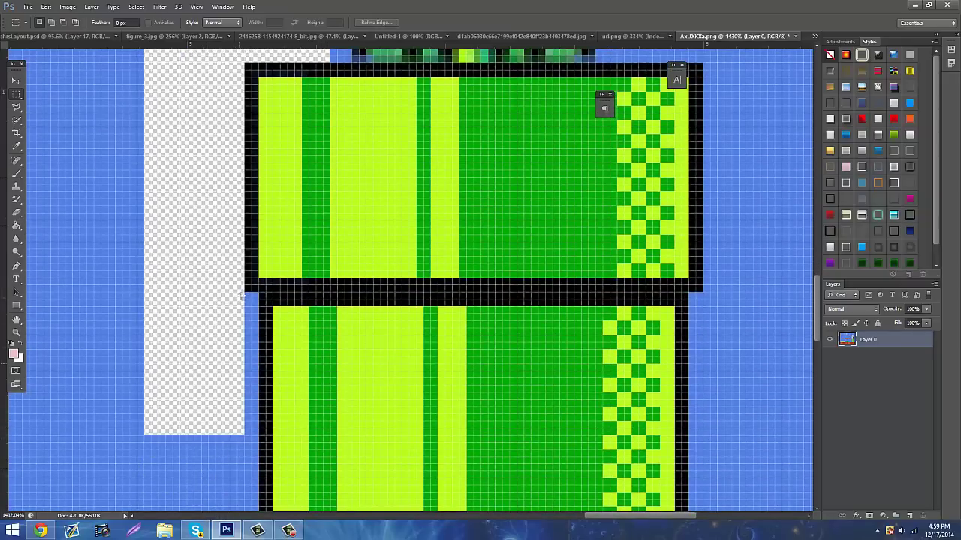
Delete the sky beside the pipe's shaft and right of its rim, along with the ground directly beneath the pipe.
{"action": "left_click_drag", "start_coordinate": [243, 297], "coordinate": [785, 290]}
{"action": "key", "text": "Delete"}
{"action": "key", "text": "Delete"}
{"action": "left_click_drag", "start_coordinate": [785, 331], "coordinate": [704, 150]}
{"action": "key", "text": "Delete"}
{"action": "key", "text": "Delete"}
{"action": "scroll", "coordinate": [713, 220], "scroll_direction": "down", "scroll_amount": 5}
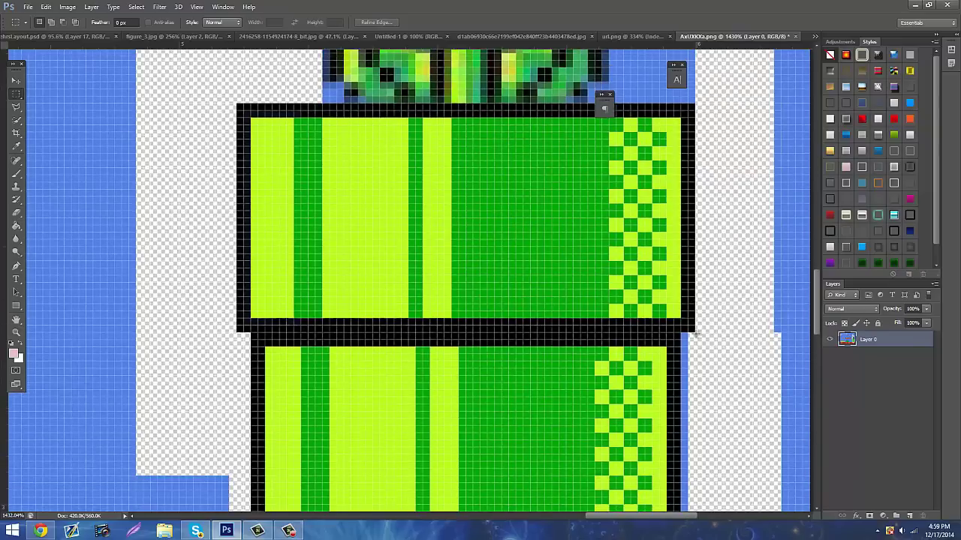
{"action": "left_click_drag", "start_coordinate": [692, 332], "coordinate": [683, 482]}
{"action": "key", "text": "Delete"}
Clear wide vertical strips of sky and ground left of the pipe and along the image's right edge.
{"action": "left_click_drag", "start_coordinate": [813, 354], "coordinate": [790, 230]}
{"action": "scroll", "coordinate": [716, 101], "scroll_direction": "up", "scroll_amount": 3}
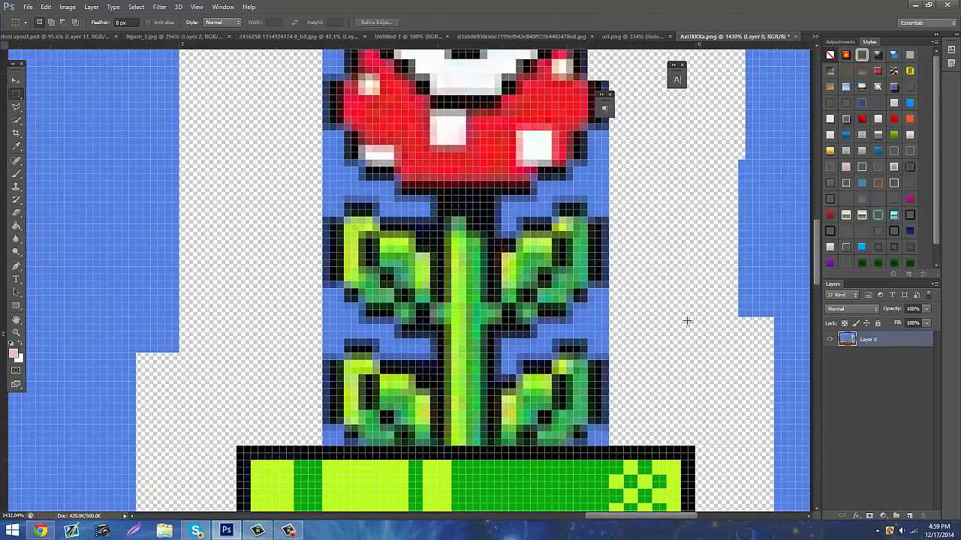
{"action": "scroll", "coordinate": [659, 217], "scroll_direction": "up", "scroll_amount": 6}
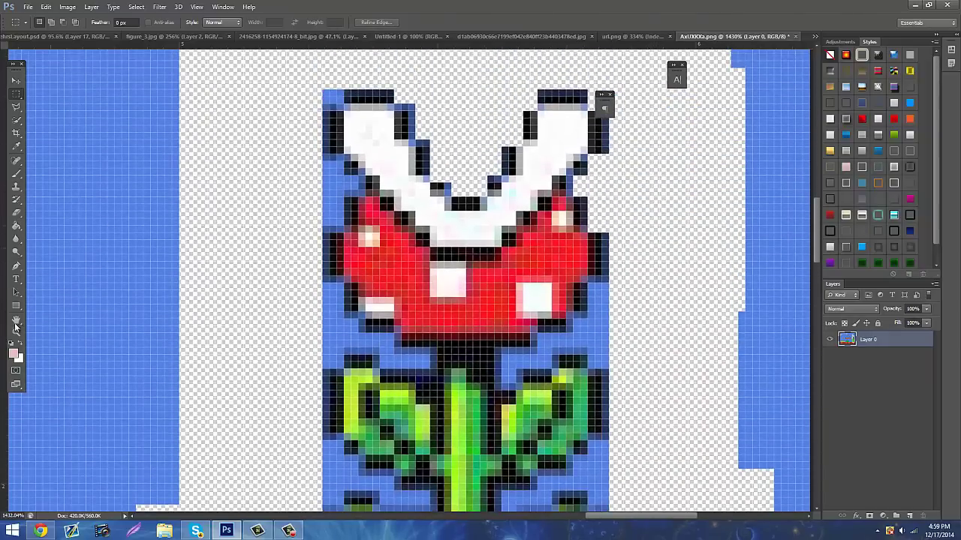
{"action": "left_click", "coordinate": [16, 333]}
{"action": "left_click_drag", "start_coordinate": [434, 271], "coordinate": [344, 230]}
{"action": "scroll", "coordinate": [341, 227], "scroll_direction": "down", "scroll_amount": 3}
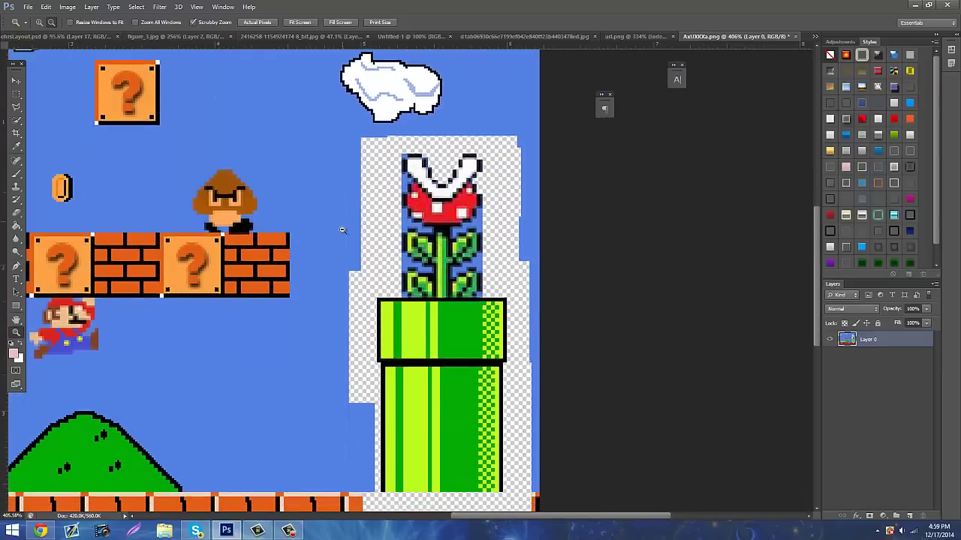
{"action": "key", "text": "v"}
{"action": "left_click_drag", "start_coordinate": [307, 116], "coordinate": [345, 471]}
{"action": "left_click", "coordinate": [16, 94]}
{"action": "key", "text": "Delete"}
{"action": "scroll", "coordinate": [124, 166], "scroll_direction": "up", "scroll_amount": 5}
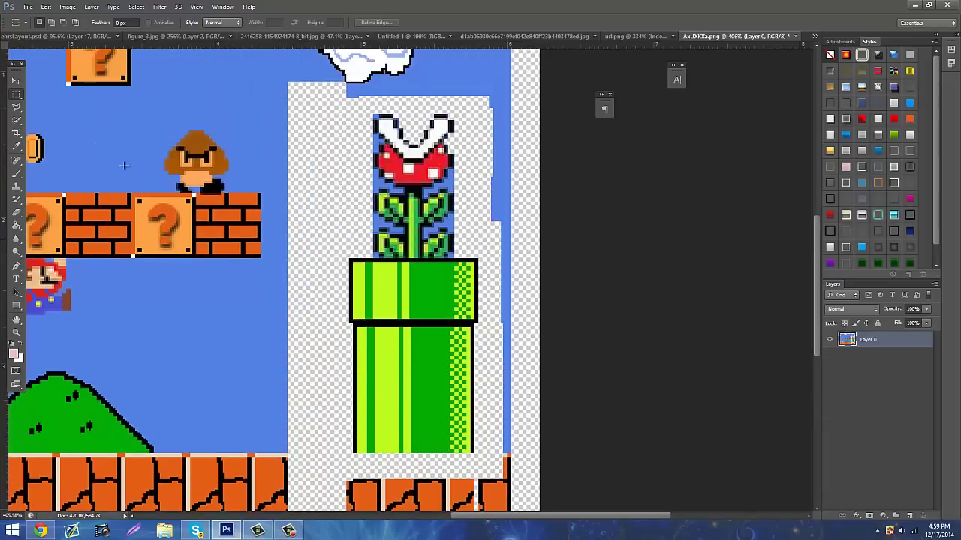
Copy the pipe with the piranha plant to a new layer and place it in BehrsLayout.psd right of the castle.
{"action": "mouse_move", "coordinate": [347, 115]}
{"action": "left_mouse_down"}
{"action": "mouse_move", "coordinate": [486, 484]}
{"action": "mouse_move", "coordinate": [483, 471]}
{"action": "left_mouse_up"}
{"action": "left_click_drag", "start_coordinate": [428, 413], "coordinate": [405, 378]}
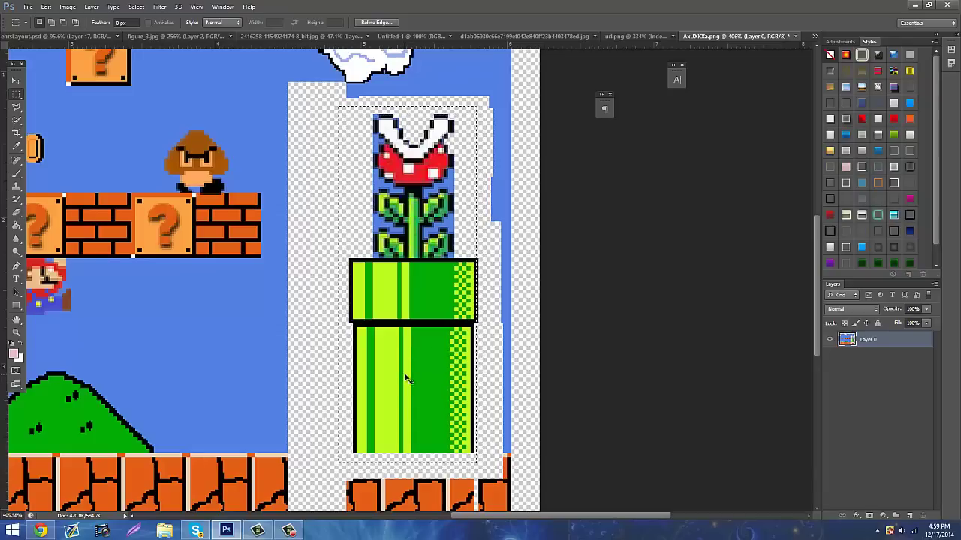
{"action": "key", "text": "ctrl+j"}
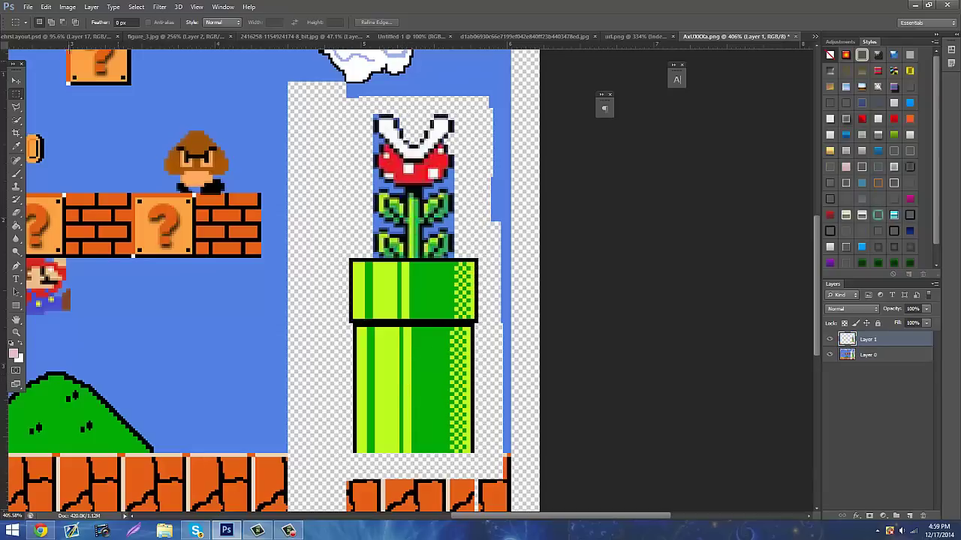
{"action": "left_click", "coordinate": [15, 79]}
{"action": "left_click_drag", "start_coordinate": [261, 114], "coordinate": [682, 319]}
Scale the pipe with the piranha plant to about 75% and move it left of the banner's left bush.
{"action": "key", "text": "ctrl+t"}
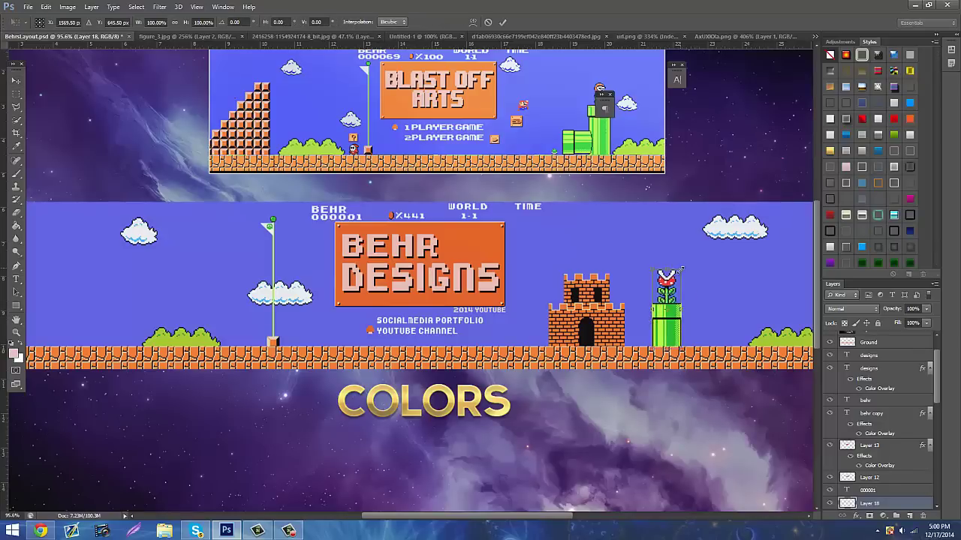
{"action": "left_click_drag", "start_coordinate": [682, 268], "coordinate": [674, 290]}
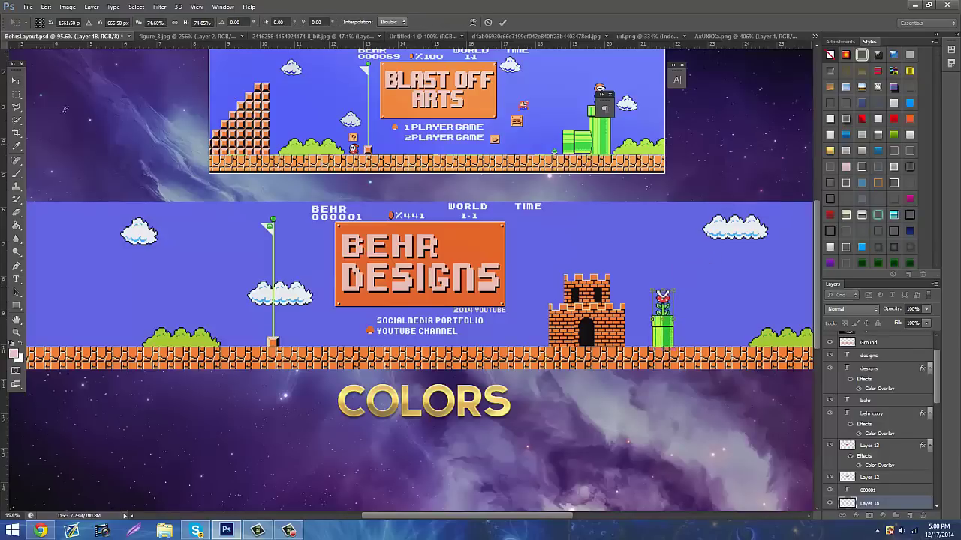
{"action": "left_click", "coordinate": [17, 81]}
{"action": "left_click", "coordinate": [426, 200]}
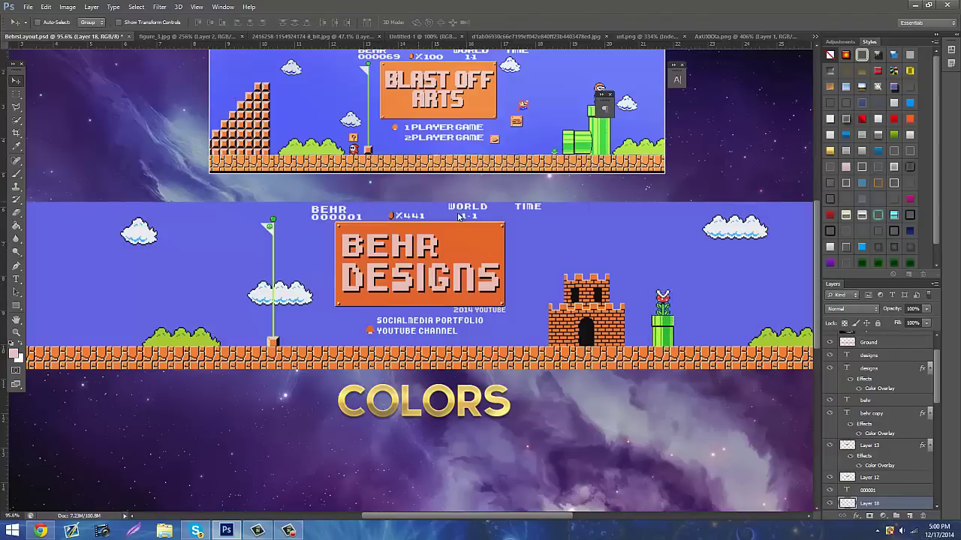
{"action": "left_click_drag", "start_coordinate": [656, 325], "coordinate": [105, 326]}
Try scaling the pipe with the piranha plant to about 36% width and 75% height, and undo the resize.
{"action": "key", "text": "ctrl+t"}
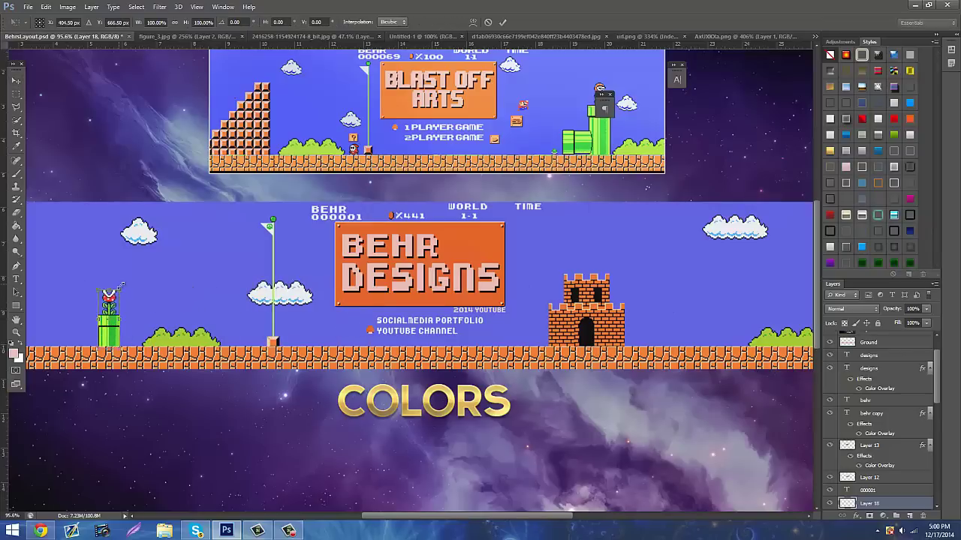
{"action": "left_click_drag", "start_coordinate": [121, 290], "coordinate": [114, 303]}
{"action": "left_click", "coordinate": [15, 81]}
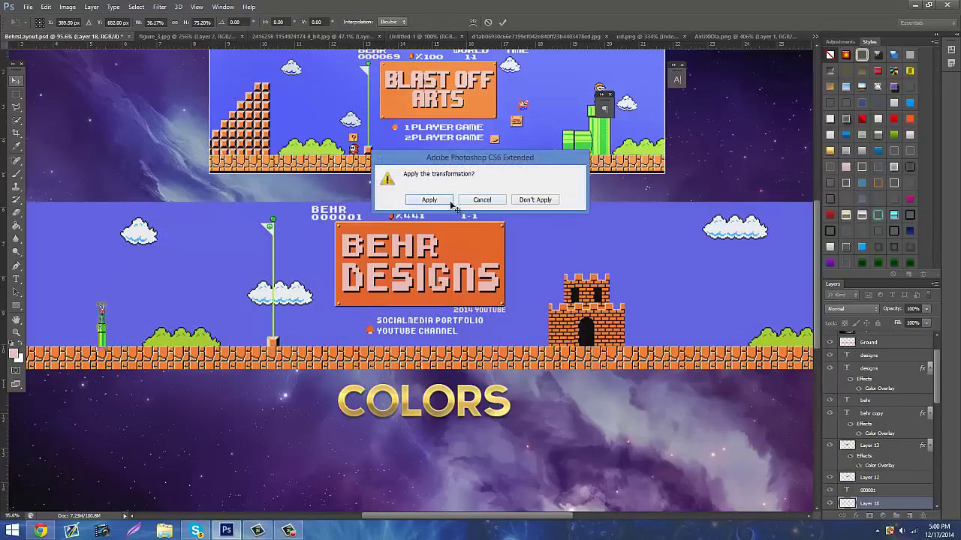
{"action": "left_click", "coordinate": [450, 202]}
{"action": "key", "text": "ctrl+z"}
Scale the pipe with the piranha plant down to about 77% in width and height.
{"action": "key", "text": "ctrl+t"}
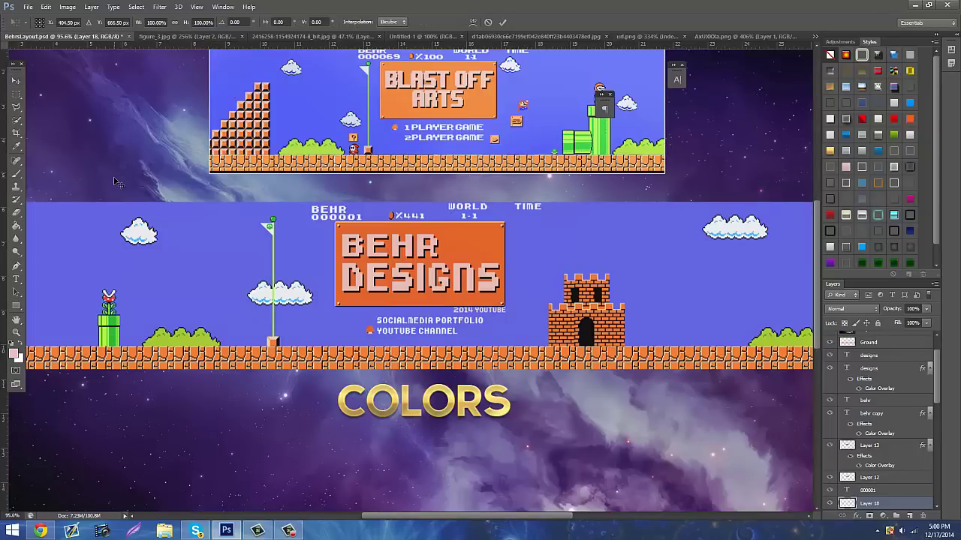
{"action": "left_click_drag", "start_coordinate": [124, 292], "coordinate": [105, 294]}
{"action": "left_click", "coordinate": [13, 81]}
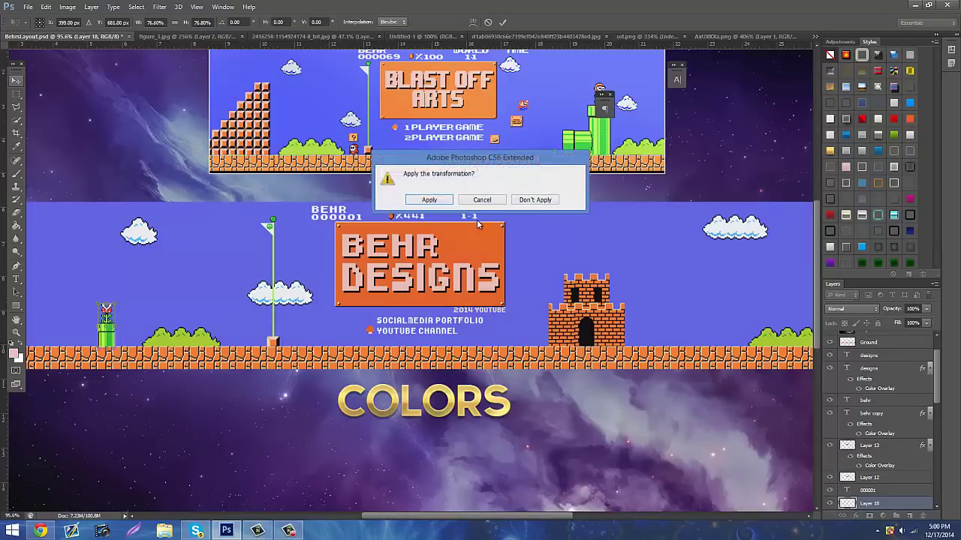
{"action": "left_click", "coordinate": [429, 198]}
{"action": "key", "text": "ctrl+z"}
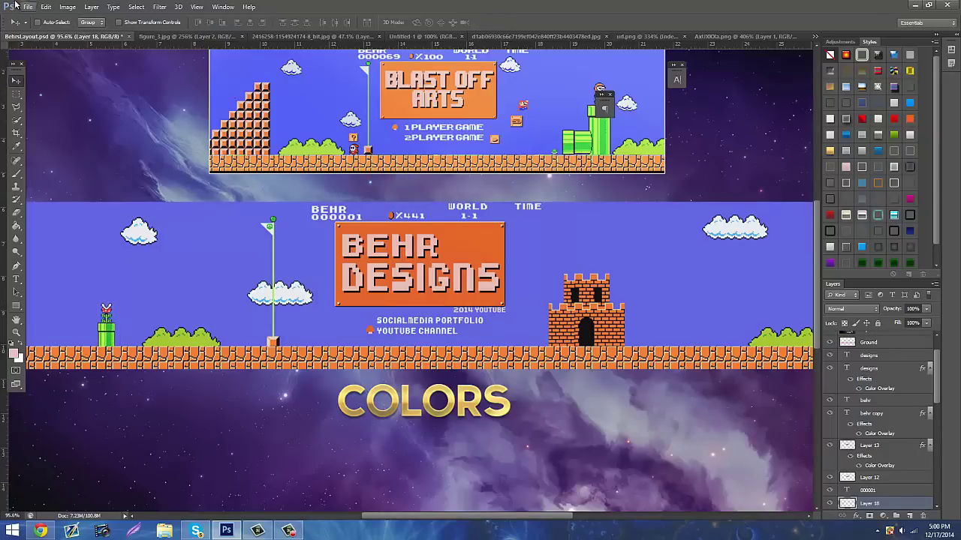
Apply Color Balance to the pipe and piranha plant layer, shifting the midtones toward blue by +33.
{"action": "left_click", "coordinate": [68, 7]}
{"action": "mouse_move", "coordinate": [105, 33]}
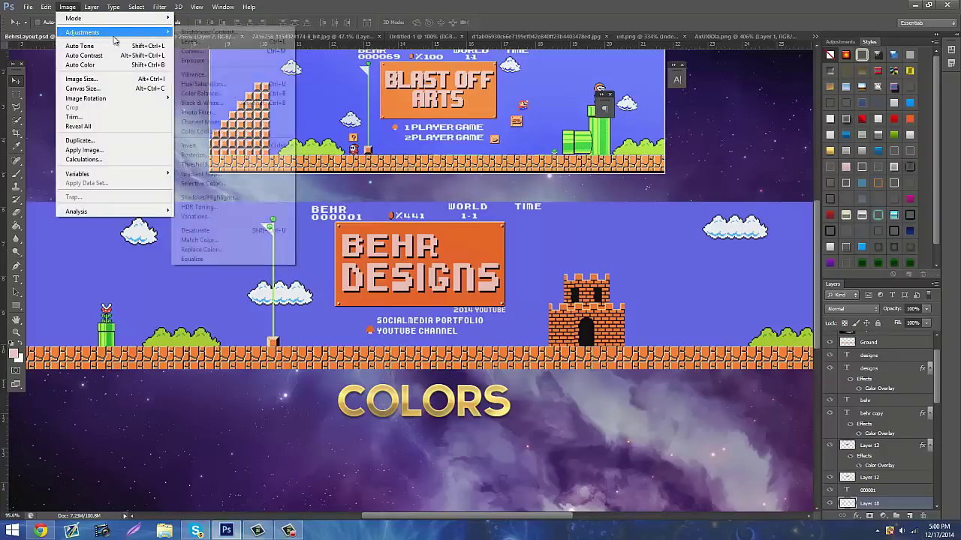
{"action": "left_click", "coordinate": [234, 93]}
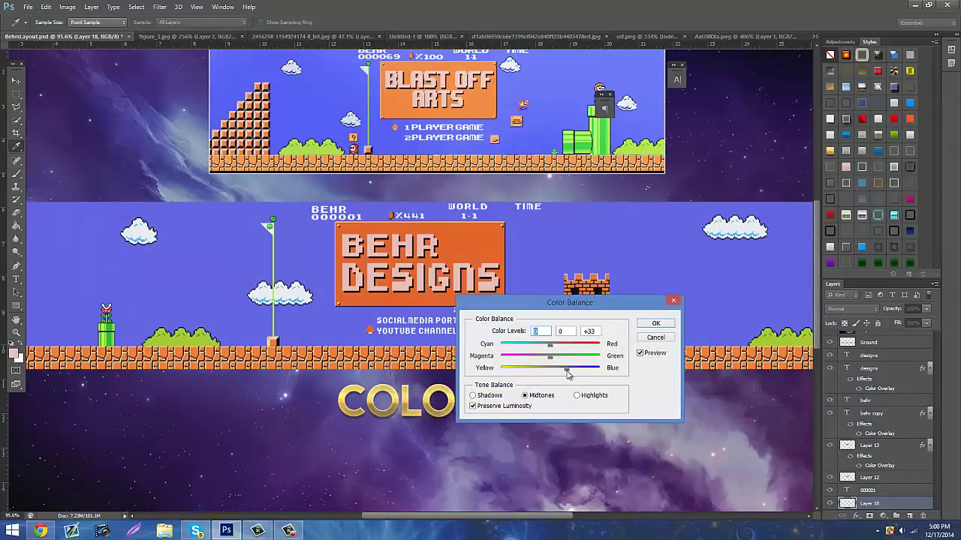
{"action": "left_click", "coordinate": [567, 374]}
{"action": "left_click", "coordinate": [656, 325]}
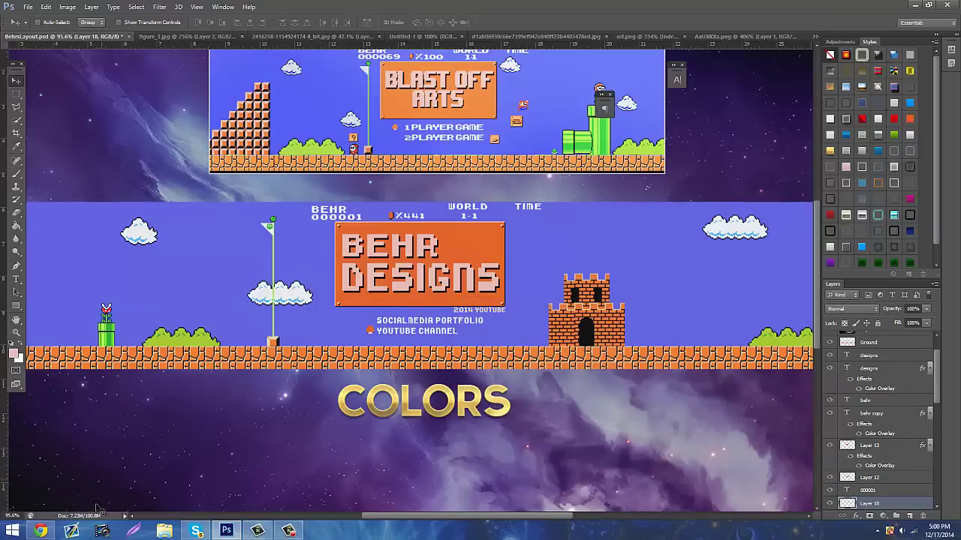
Glance at the 8-Bit Mario World image in Chrome, return to Photoshop and enlarge the standalone question block in AxUXKXa.png.
{"action": "left_click", "coordinate": [41, 530]}
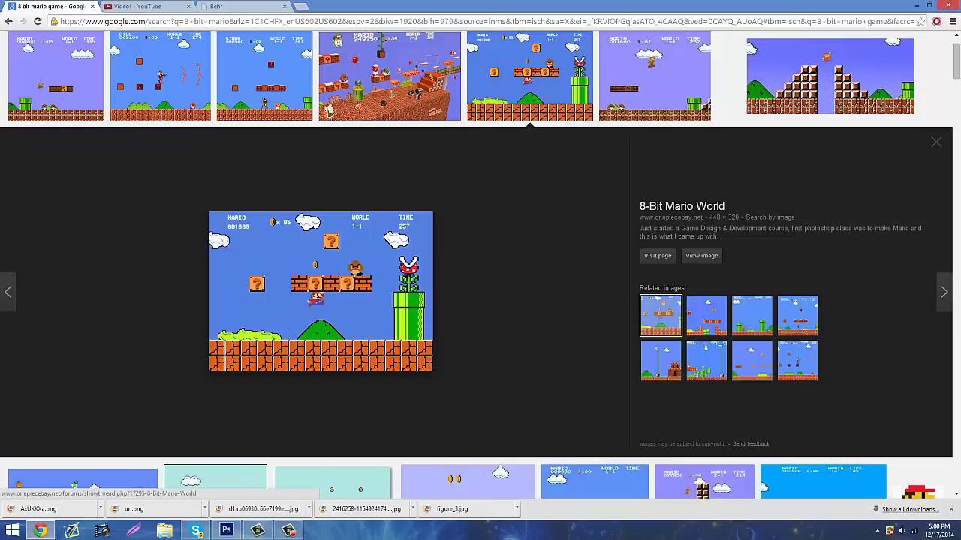
{"action": "left_click", "coordinate": [231, 531]}
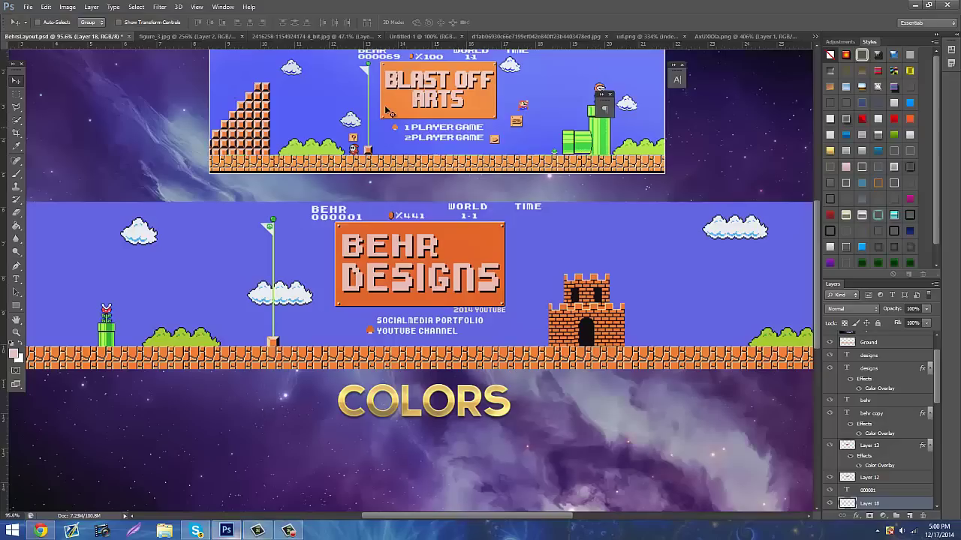
{"action": "left_click", "coordinate": [739, 36]}
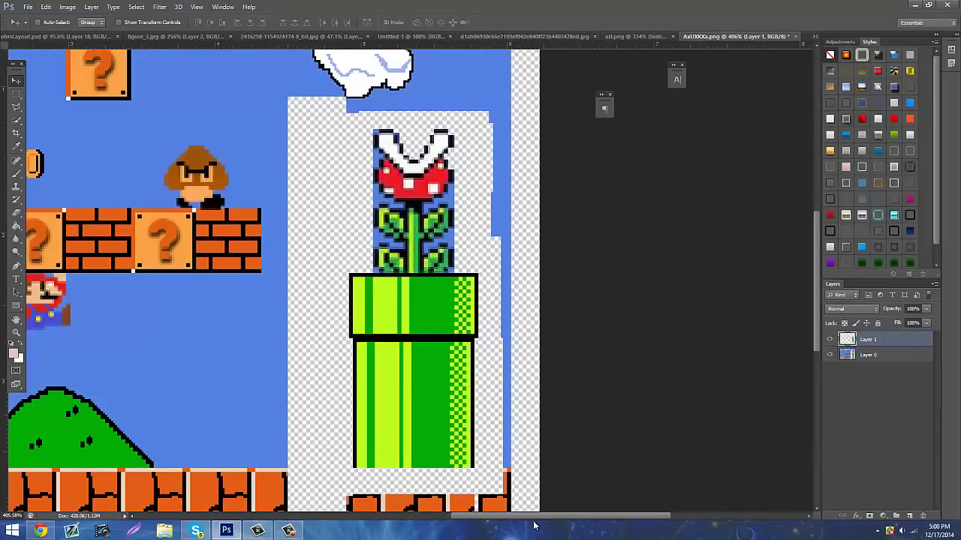
{"action": "left_click_drag", "start_coordinate": [534, 517], "coordinate": [443, 527]}
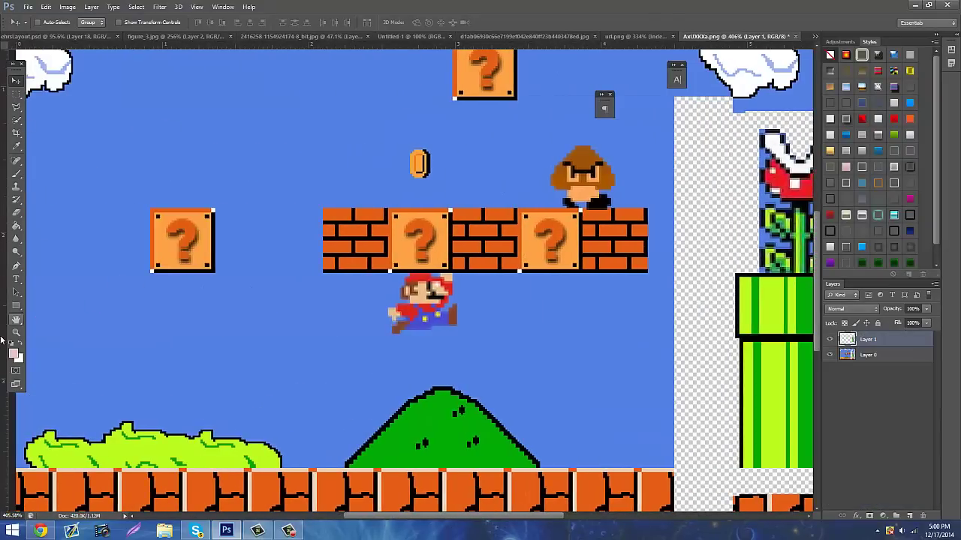
{"action": "left_click", "coordinate": [16, 332]}
{"action": "left_click_drag", "start_coordinate": [154, 205], "coordinate": [219, 184]}
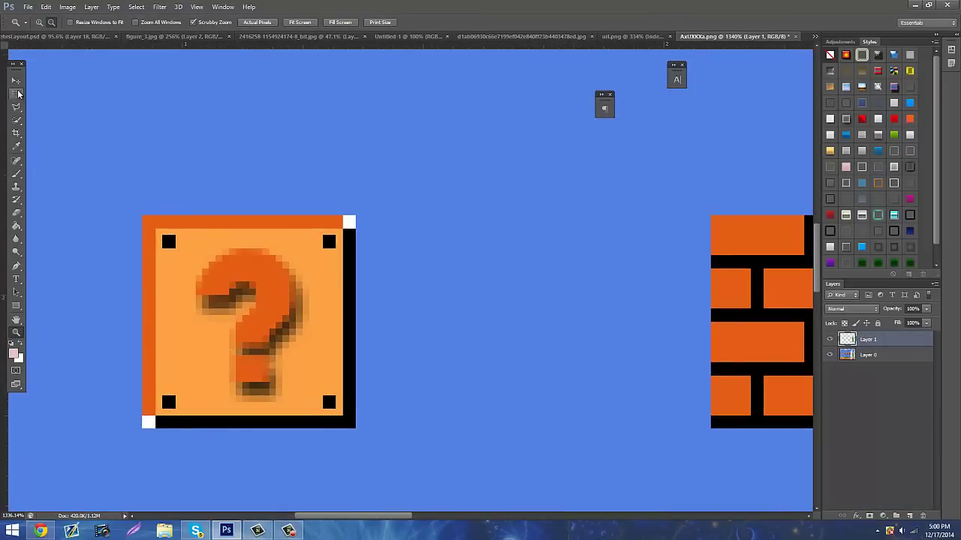
Select the standalone question block on Layer 0 and copy it to a new layer.
{"action": "left_click", "coordinate": [16, 93]}
{"action": "left_click_drag", "start_coordinate": [157, 244], "coordinate": [269, 376]}
{"action": "key", "text": "ctrl+apostrophe"}
{"action": "left_click", "coordinate": [118, 232]}
{"action": "mouse_move", "coordinate": [143, 217]}
{"action": "left_mouse_down"}
{"action": "mouse_move", "coordinate": [308, 423]}
{"action": "mouse_move", "coordinate": [356, 434]}
{"action": "left_mouse_up"}
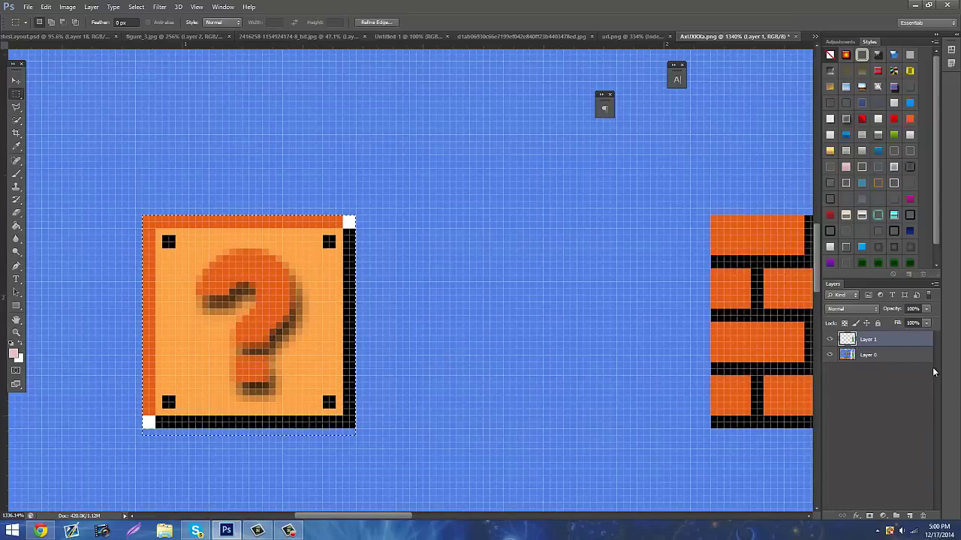
{"action": "left_click", "coordinate": [892, 356]}
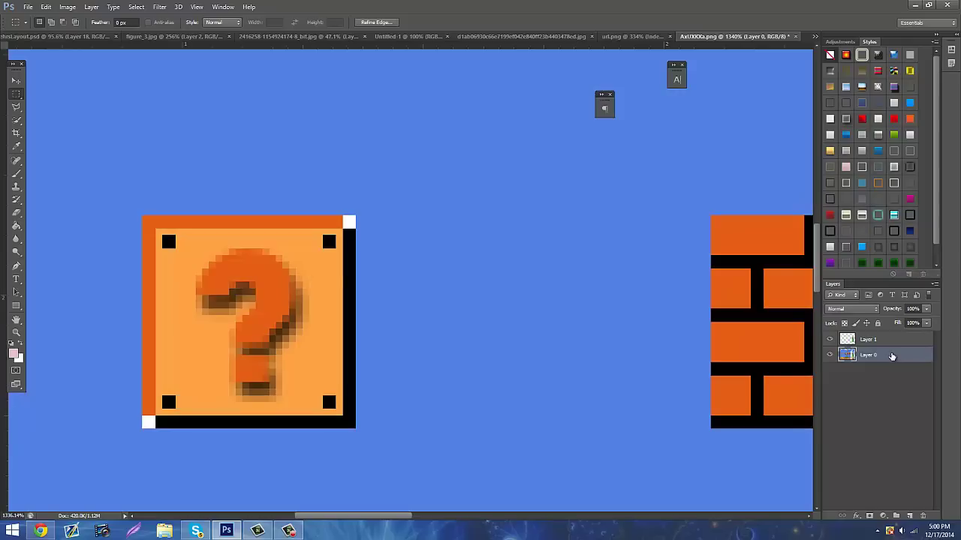
{"action": "key", "text": "ctrl+j"}
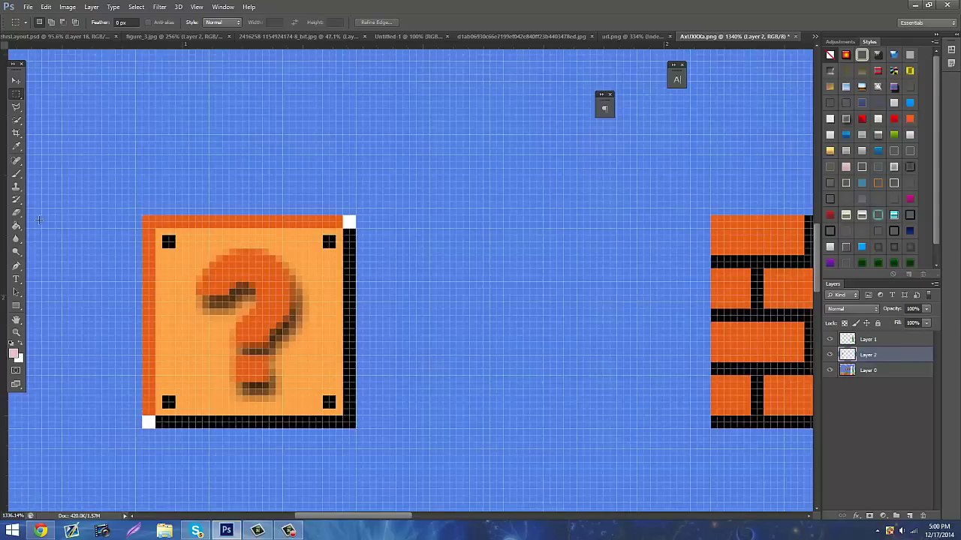
Place the question block in BehrsLayout.psd, shrink it, and put copies left of the piranha plant and left of the castle.
{"action": "left_click", "coordinate": [11, 81]}
{"action": "left_click_drag", "start_coordinate": [124, 150], "coordinate": [481, 300]}
{"action": "left_click_drag", "start_coordinate": [396, 259], "coordinate": [75, 314]}
{"action": "key", "text": "ctrl+t"}
{"action": "left_click", "coordinate": [15, 80]}
{"action": "left_click", "coordinate": [428, 200]}
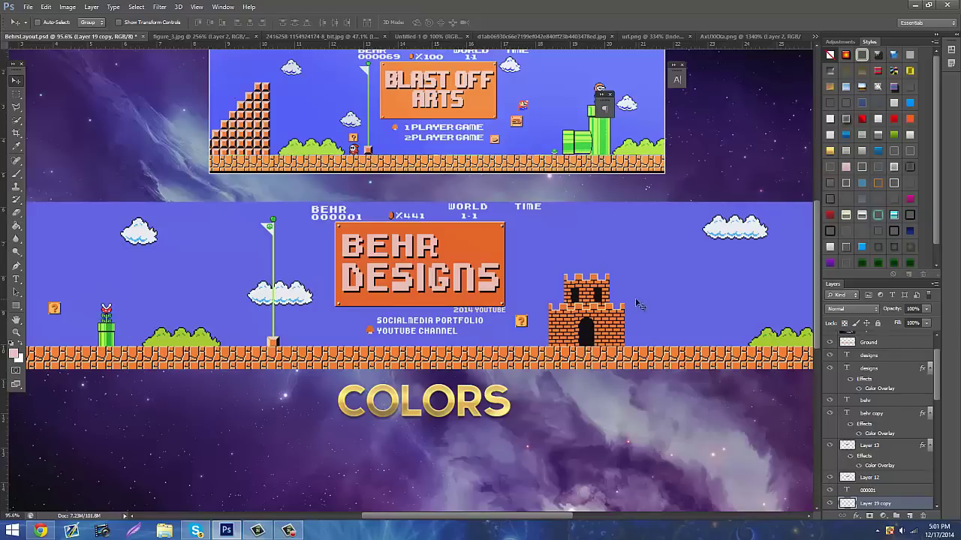
{"action": "scroll", "coordinate": [601, 330], "scroll_direction": "up", "scroll_amount": 3}
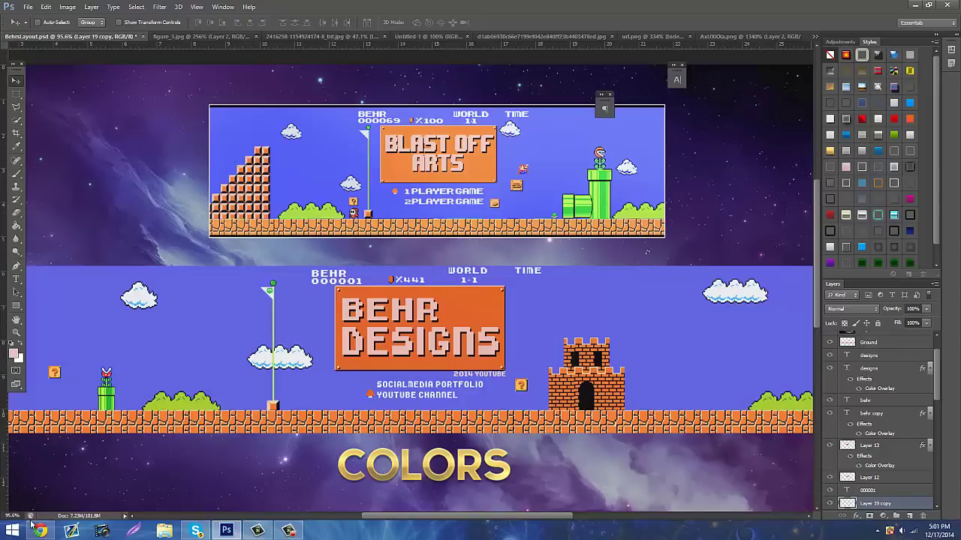
Switch to Chrome and run a Google image search for "8 bit mario characters".
{"action": "left_click", "coordinate": [37, 529]}
{"action": "triple_click", "coordinate": [177, 44]}
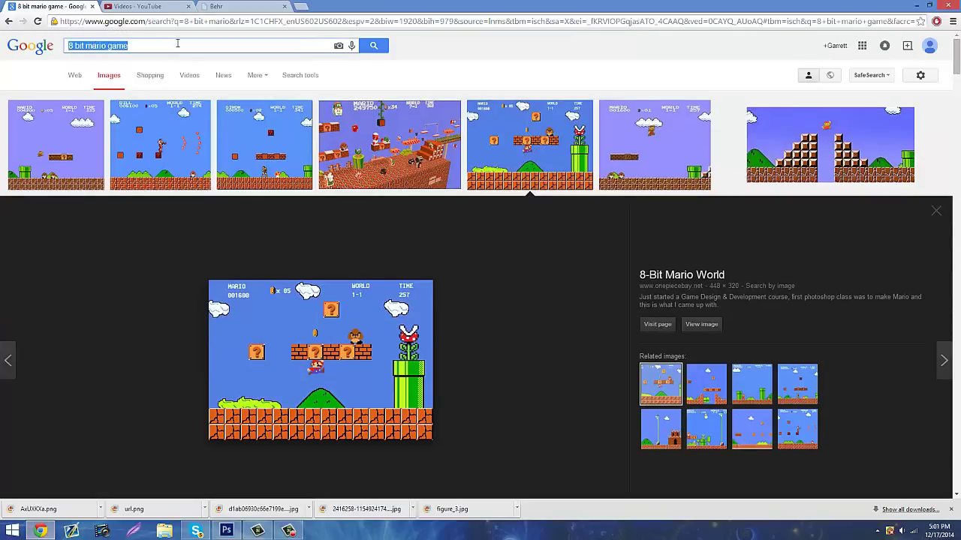
{"action": "type", "text": "8 bi"}
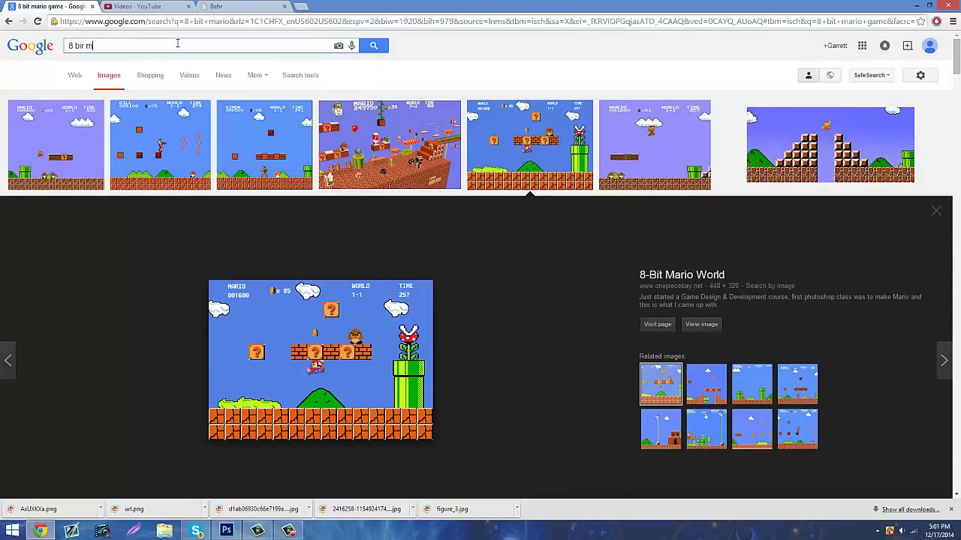
{"action": "type", "text": "t mario c"}
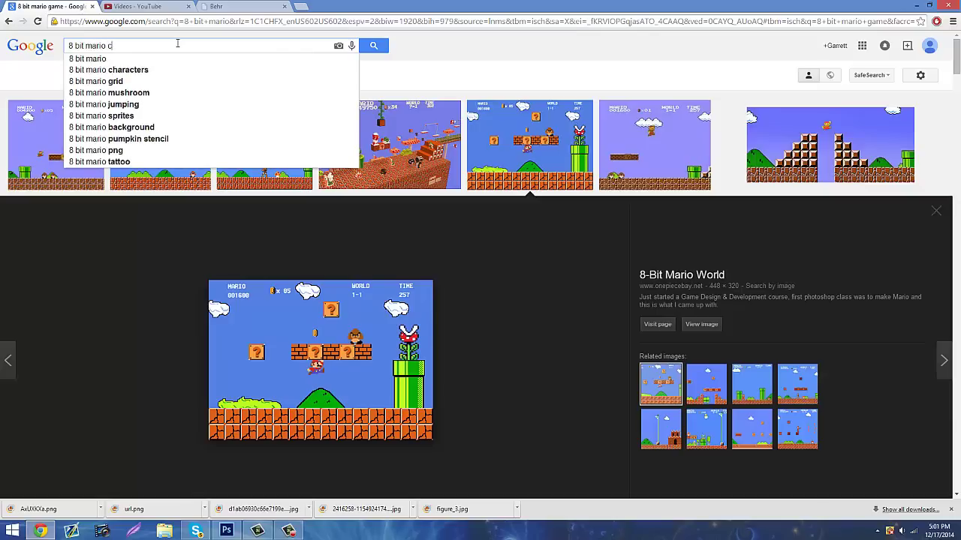
{"action": "type", "text": "haracters"}
{"action": "key", "text": "Return"}
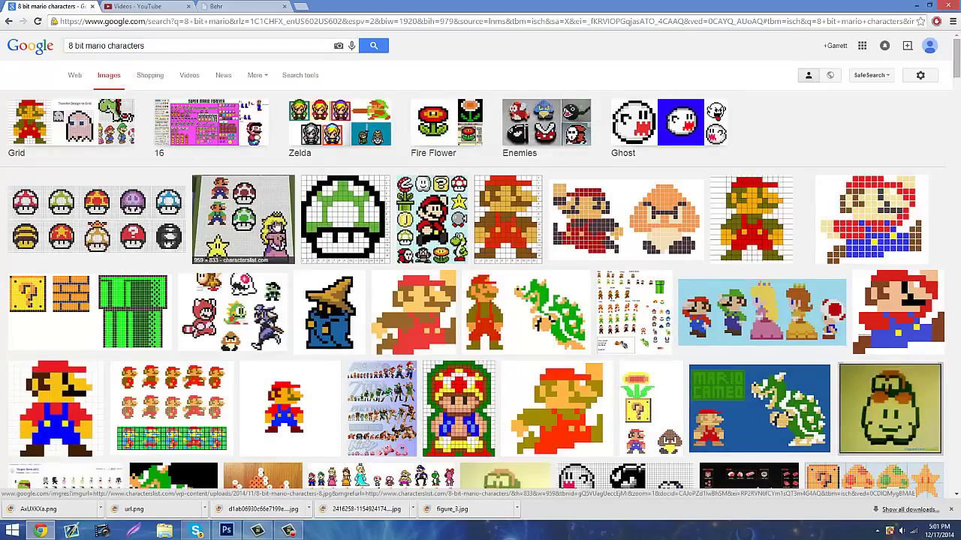
Preview the 8-bit-mario.jpg result, close the preview and browse further character images for sprites to use in the banner.
{"action": "left_click", "coordinate": [895, 311]}
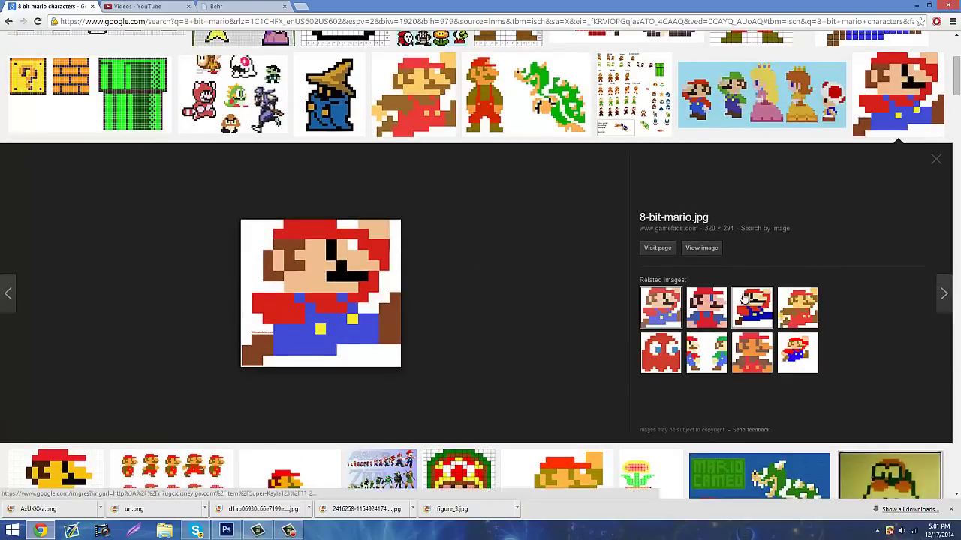
{"action": "left_click", "coordinate": [928, 163]}
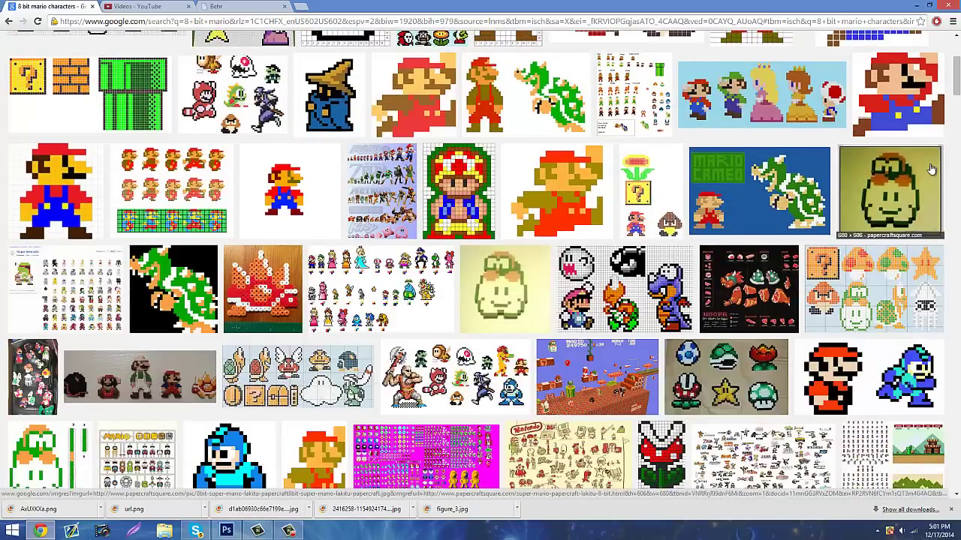
{"action": "scroll", "coordinate": [862, 213], "scroll_direction": "down", "scroll_amount": 1}
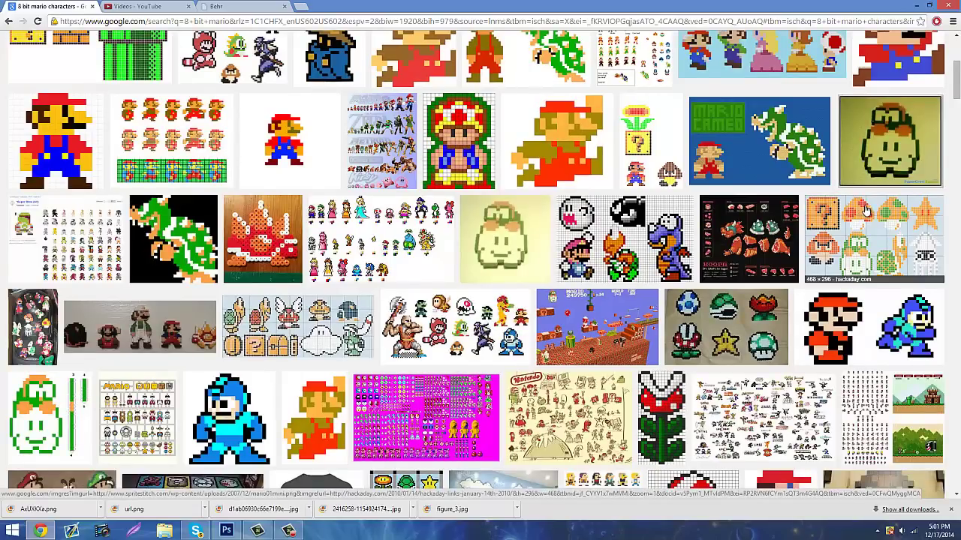
{"action": "scroll", "coordinate": [865, 212], "scroll_direction": "down", "scroll_amount": 5}
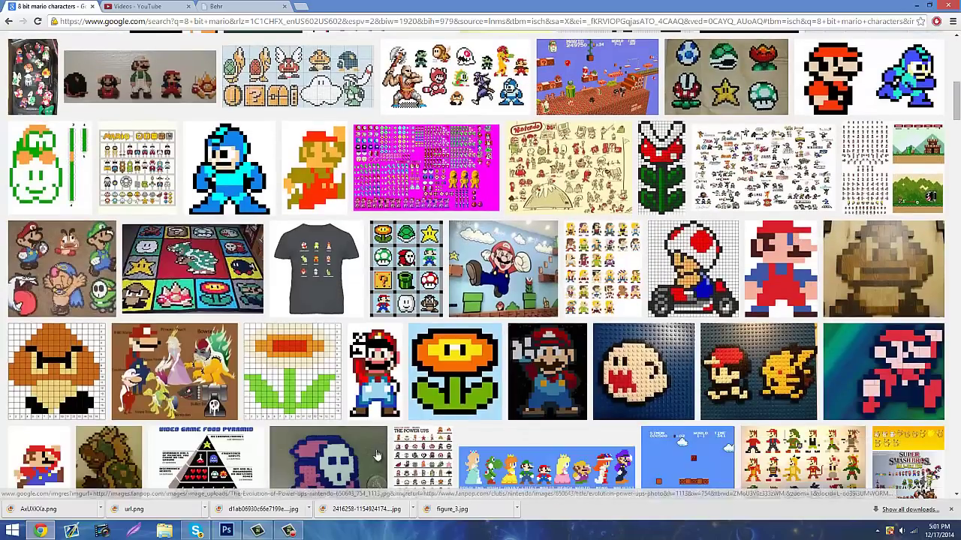
Return to Photoshop, look over the banner in BehrsLayout.psd and bring up the screen recorder's controls.
{"action": "left_click", "coordinate": [235, 531]}
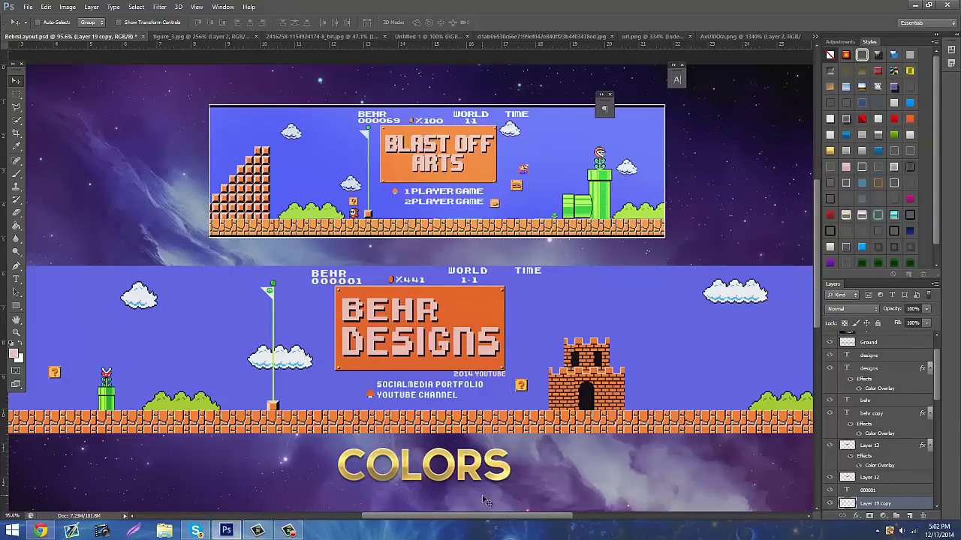
{"action": "scroll", "coordinate": [505, 519], "scroll_direction": "left", "scroll_amount": 2}
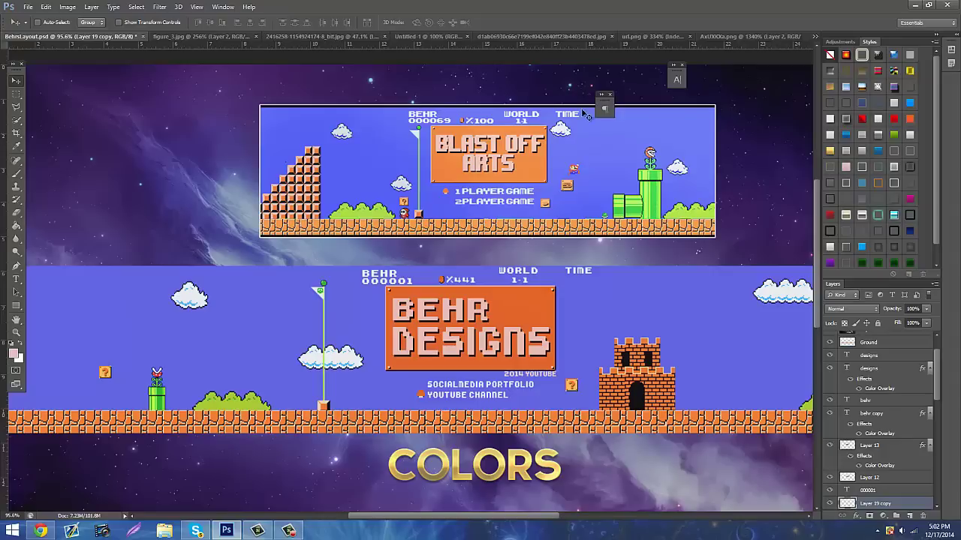
{"action": "left_click", "coordinate": [293, 530]}
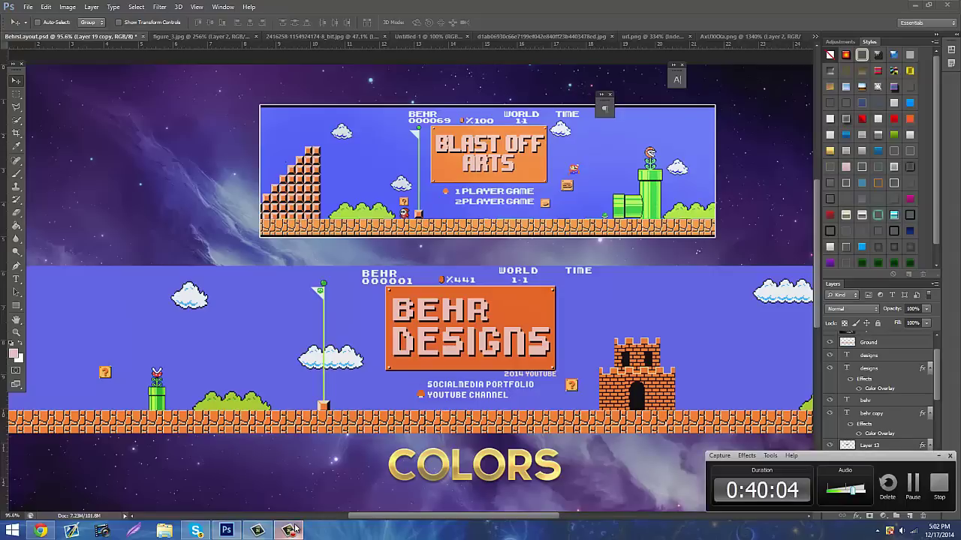